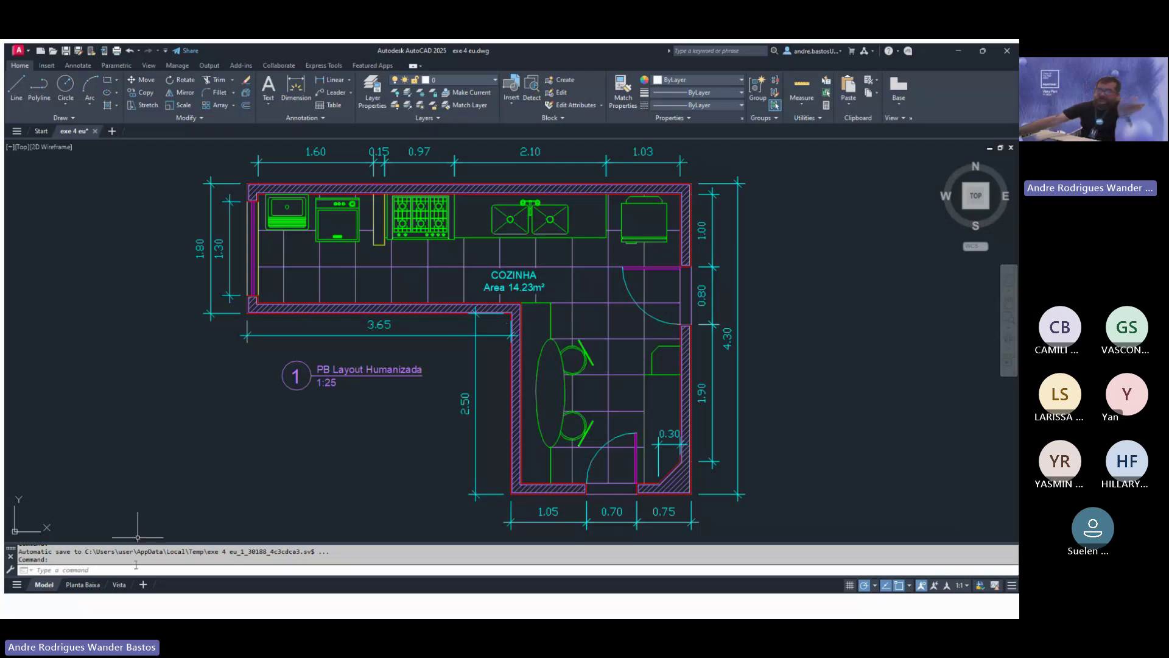
Step: Review the Planta Baixa and Vista sheet layouts and return to model space
left_click(92, 588)
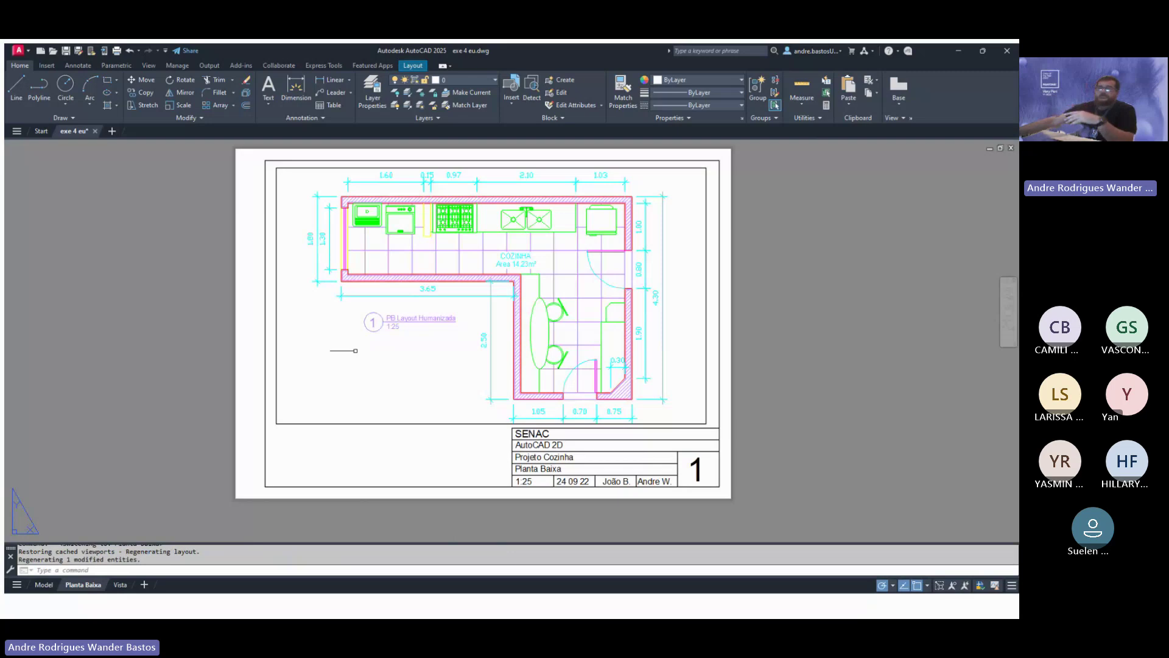
left_click(120, 585)
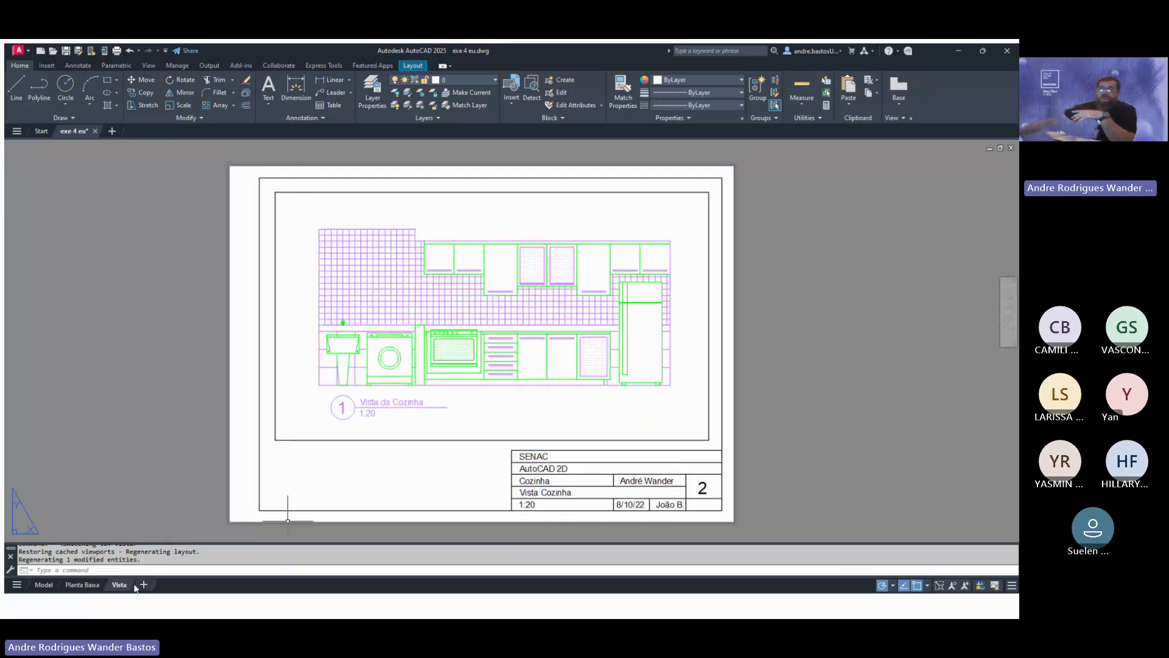
left_click(82, 584)
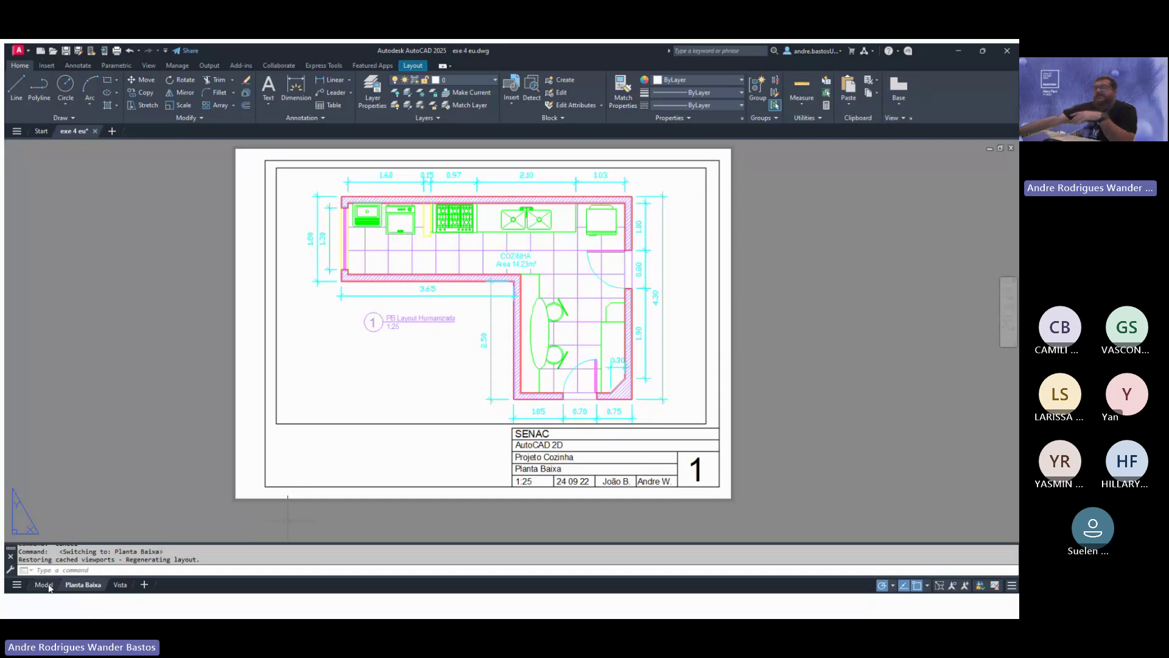
left_click(44, 585)
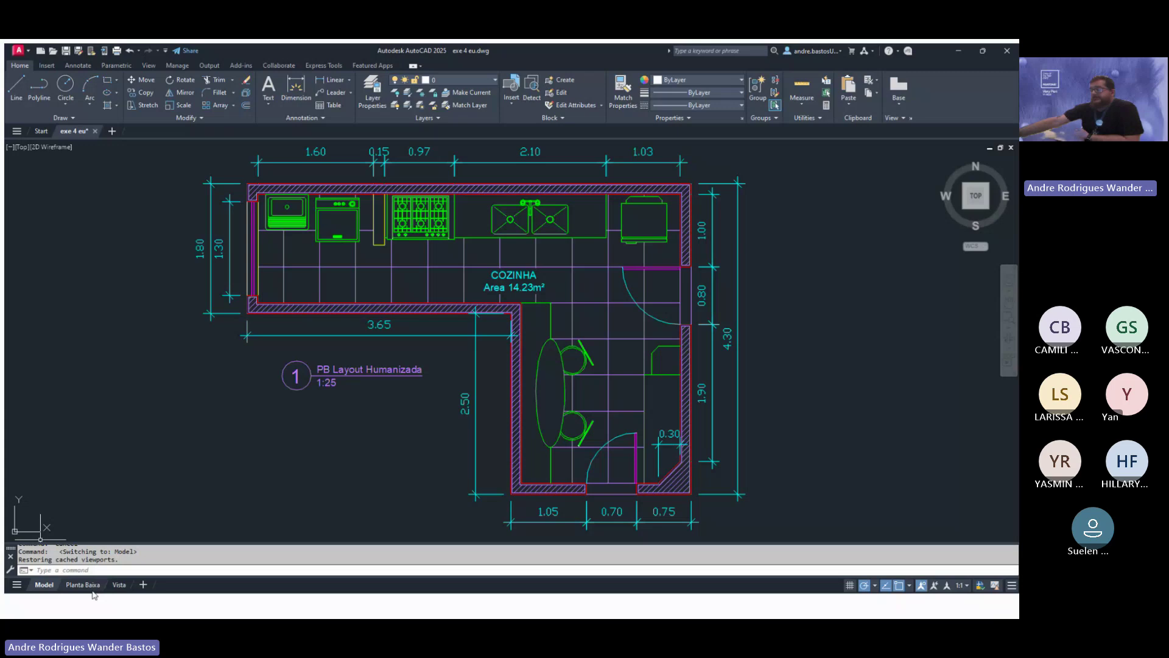
Step: Replace the Planta Baixa and Vista layouts with two new blank layouts
left_click(143, 584)
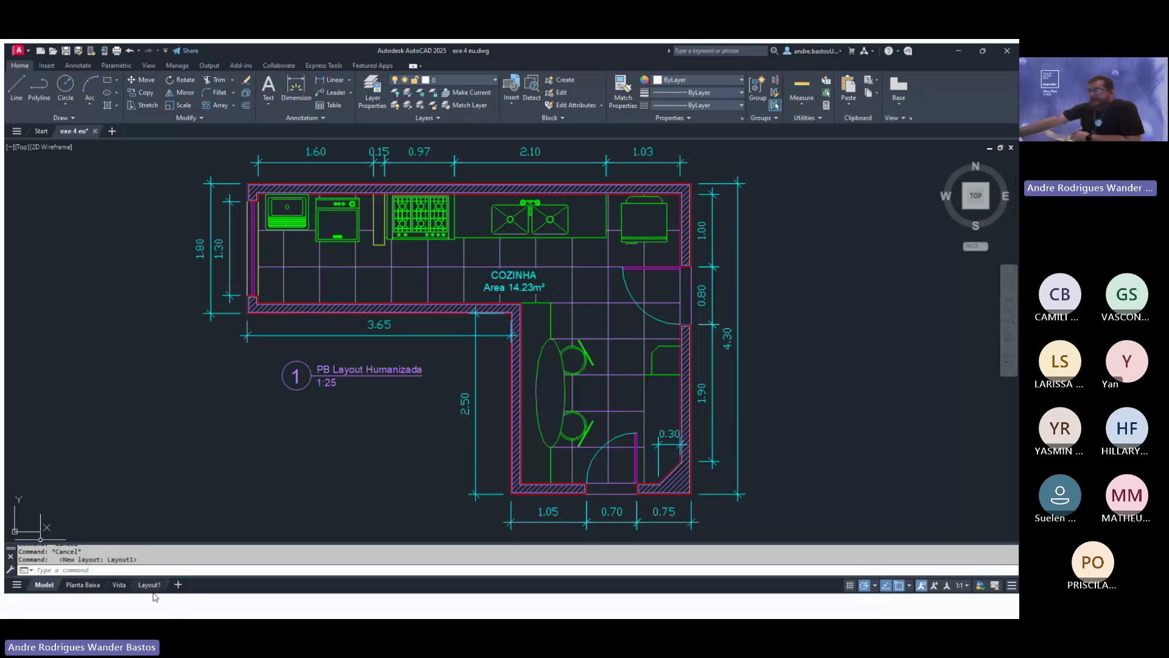
right_click(84, 588)
left_click(112, 335)
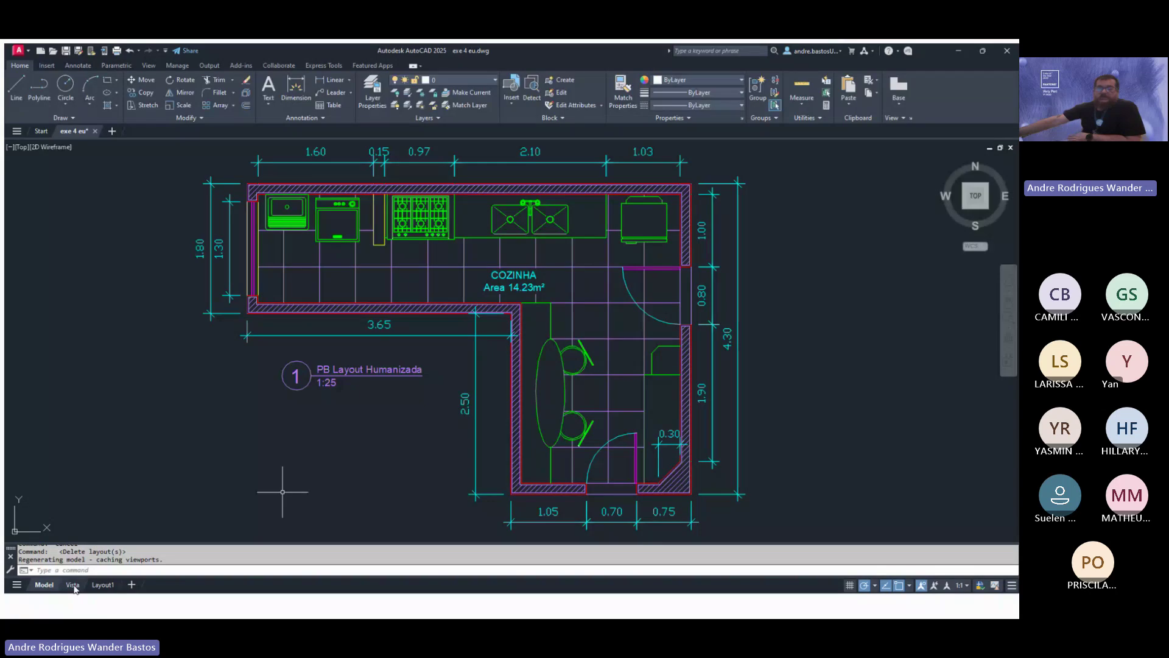
left_click(73, 585)
left_click(134, 342)
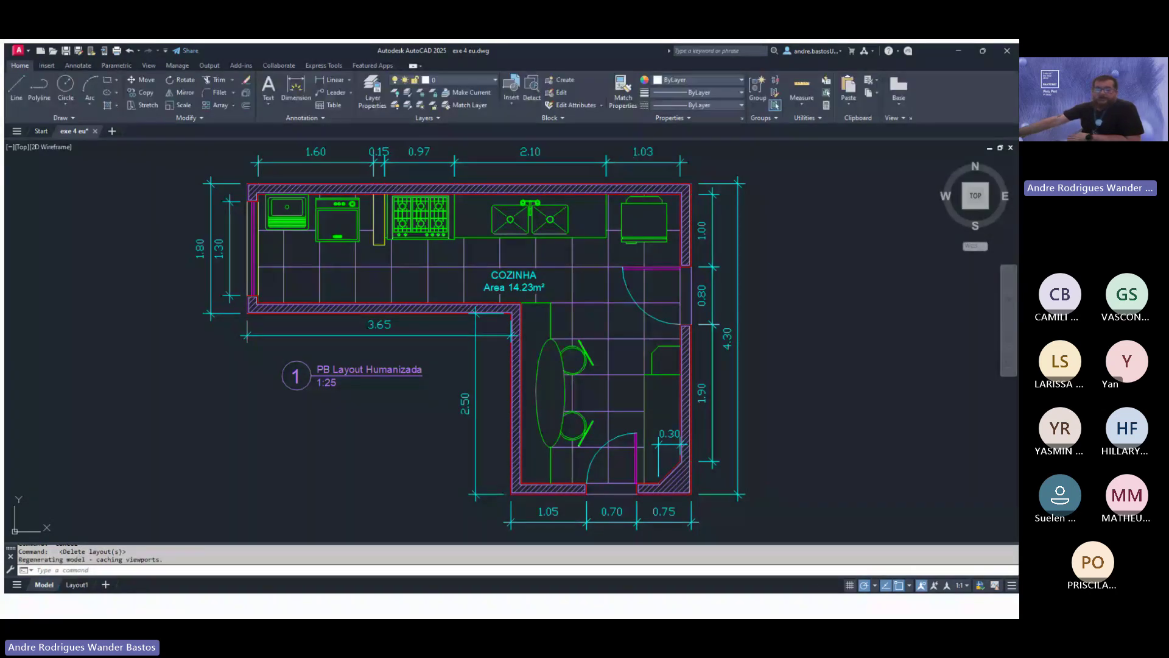
left_click(106, 585)
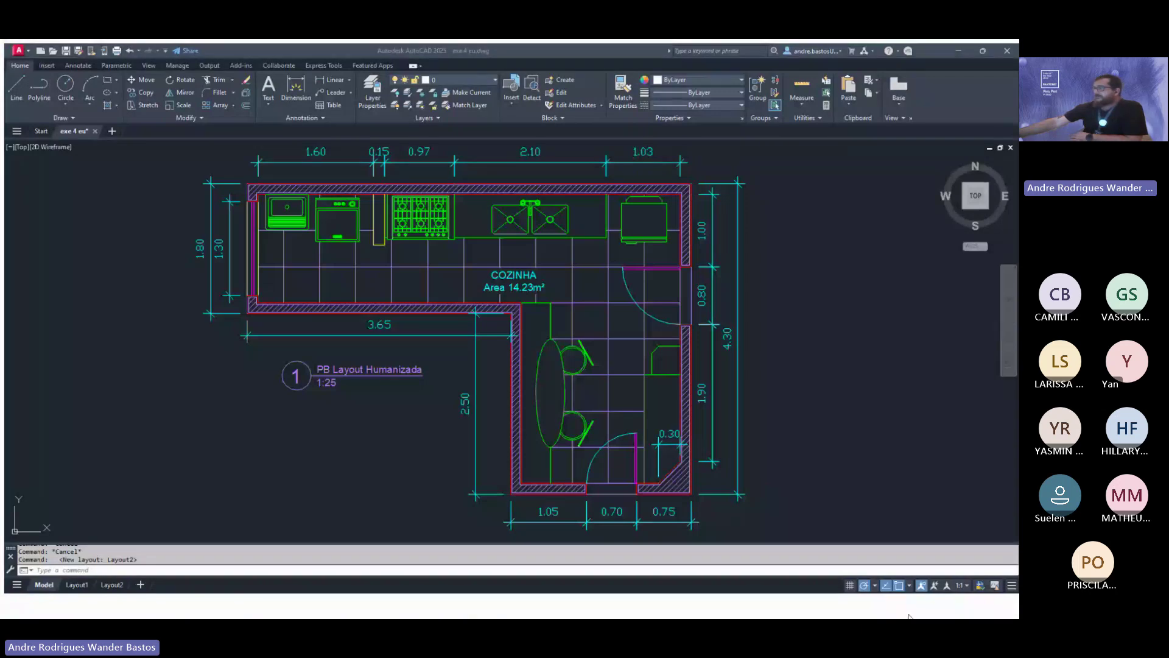
left_click(481, 614)
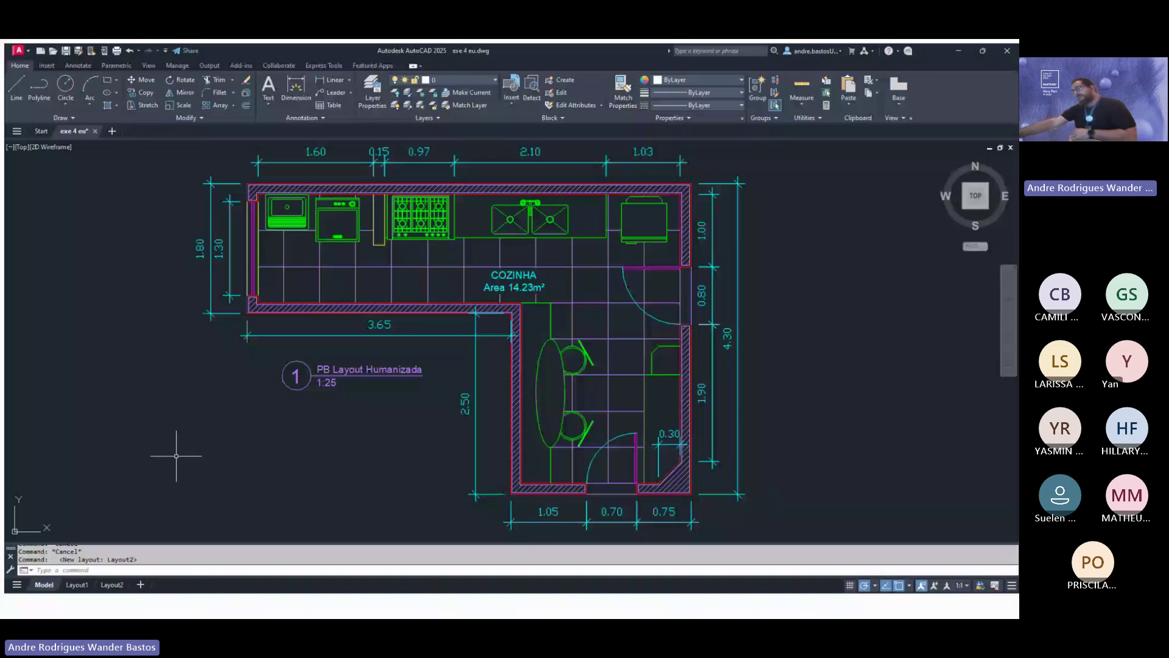
Step: Erase the default viewport from the Layout1 sheet and return to AutoCAD
left_click(76, 585)
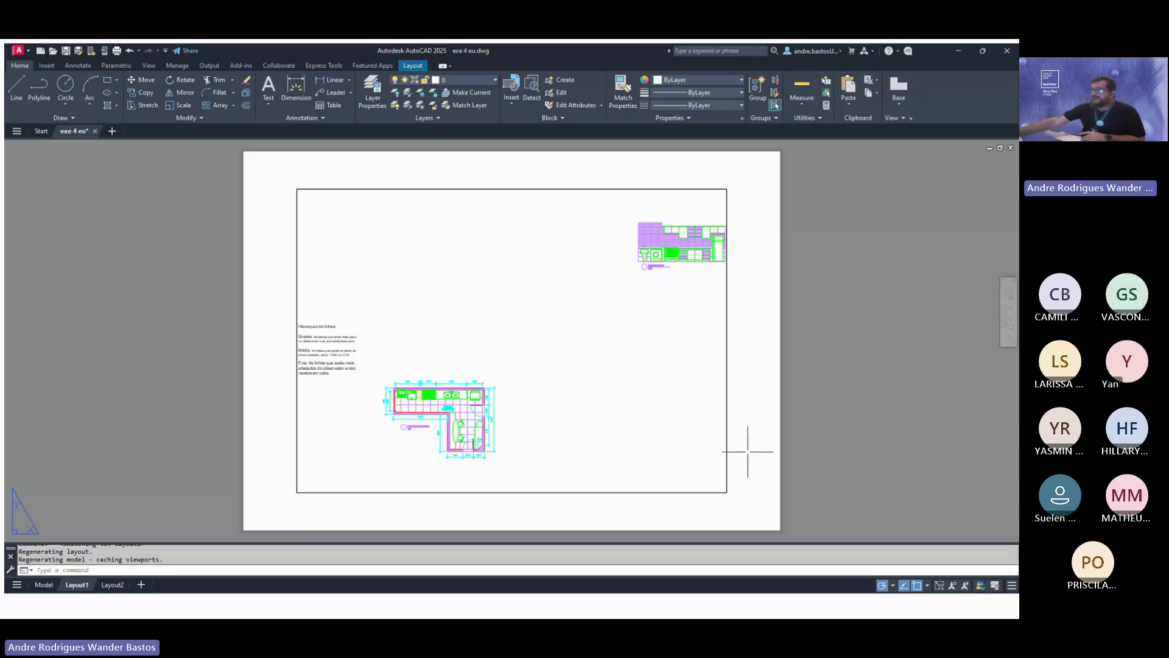
left_click(663, 493)
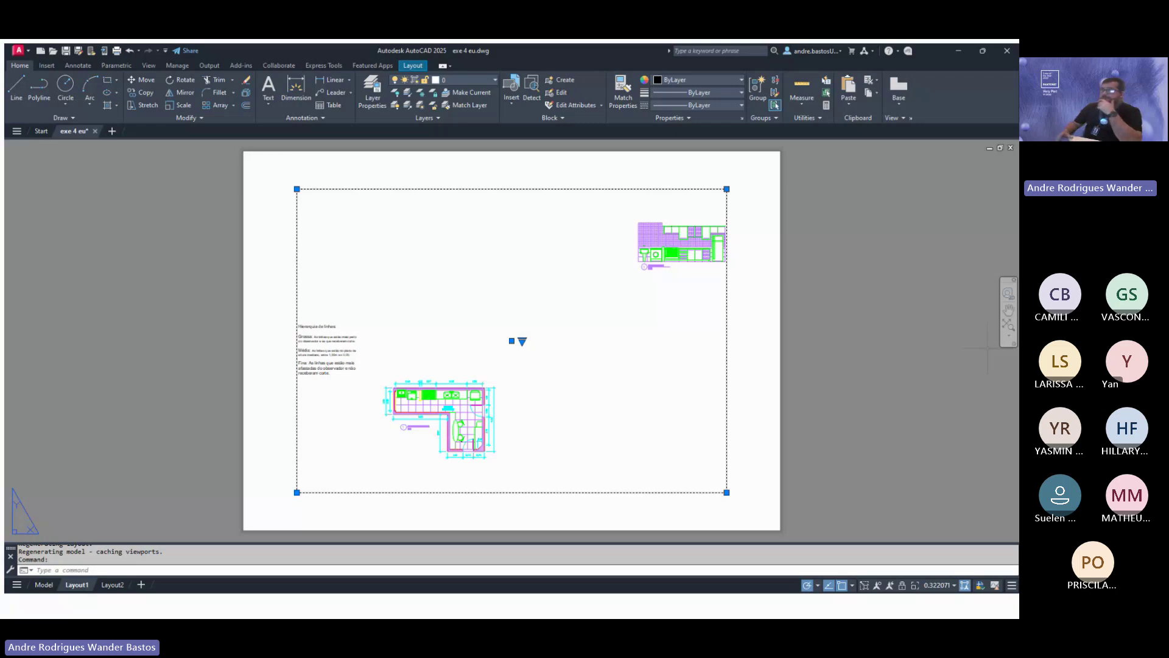
key("Delete")
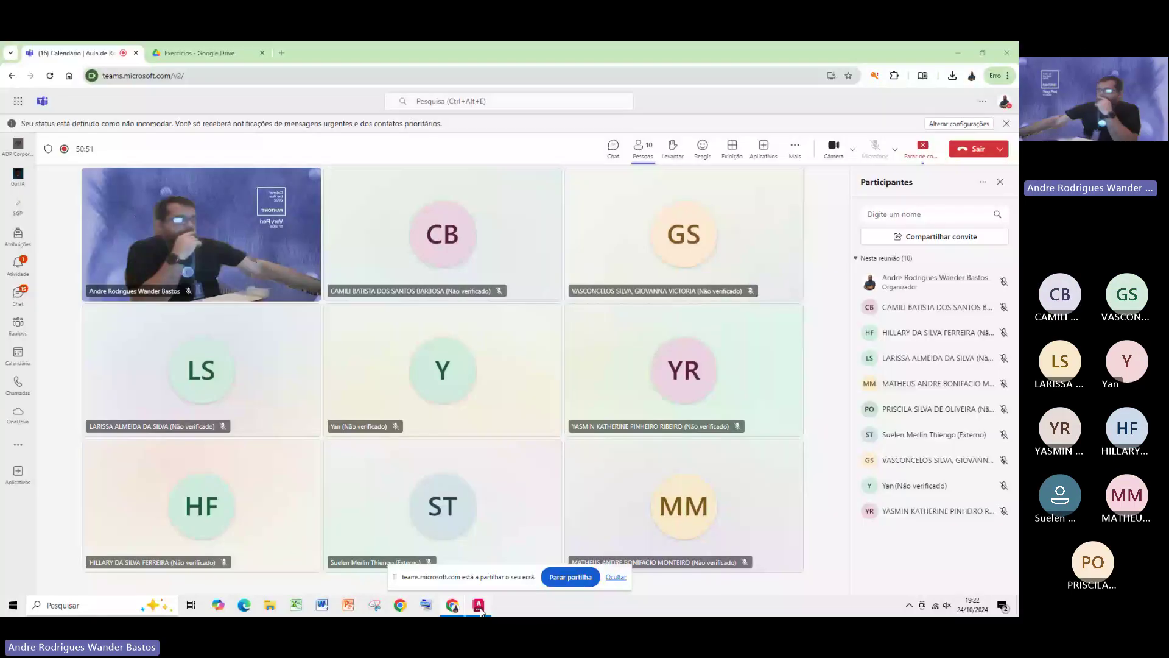
left_click(479, 605)
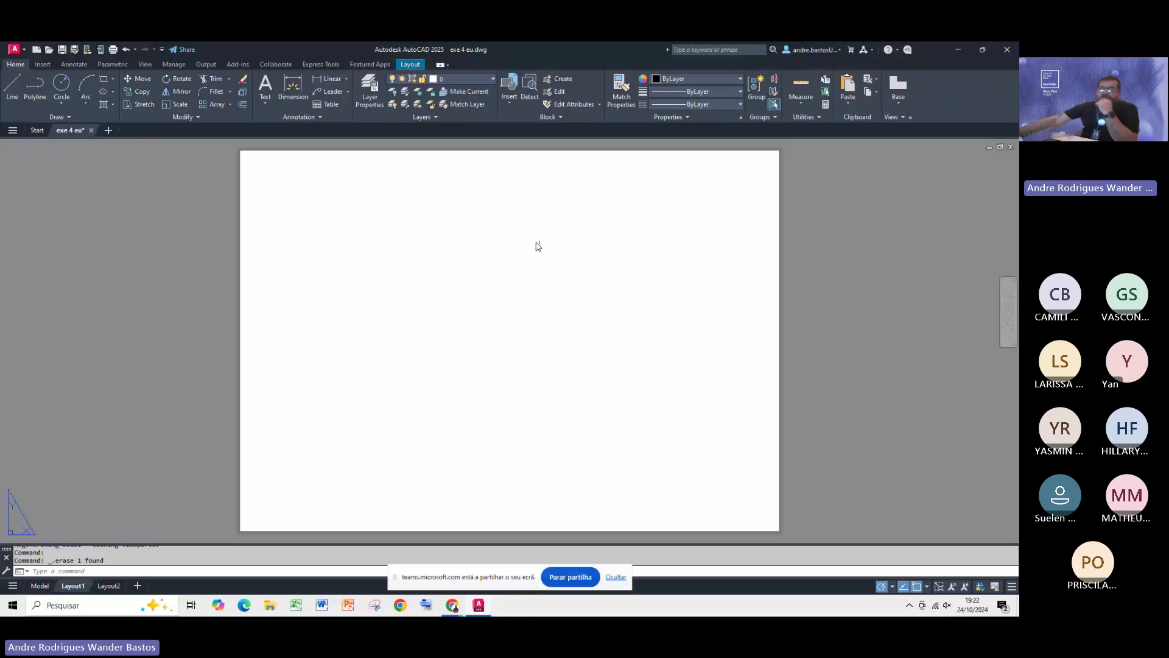
Step: Modify the page setup of Layout1 to use the DWG To PDF.pc3 plotter
right_click(72, 586)
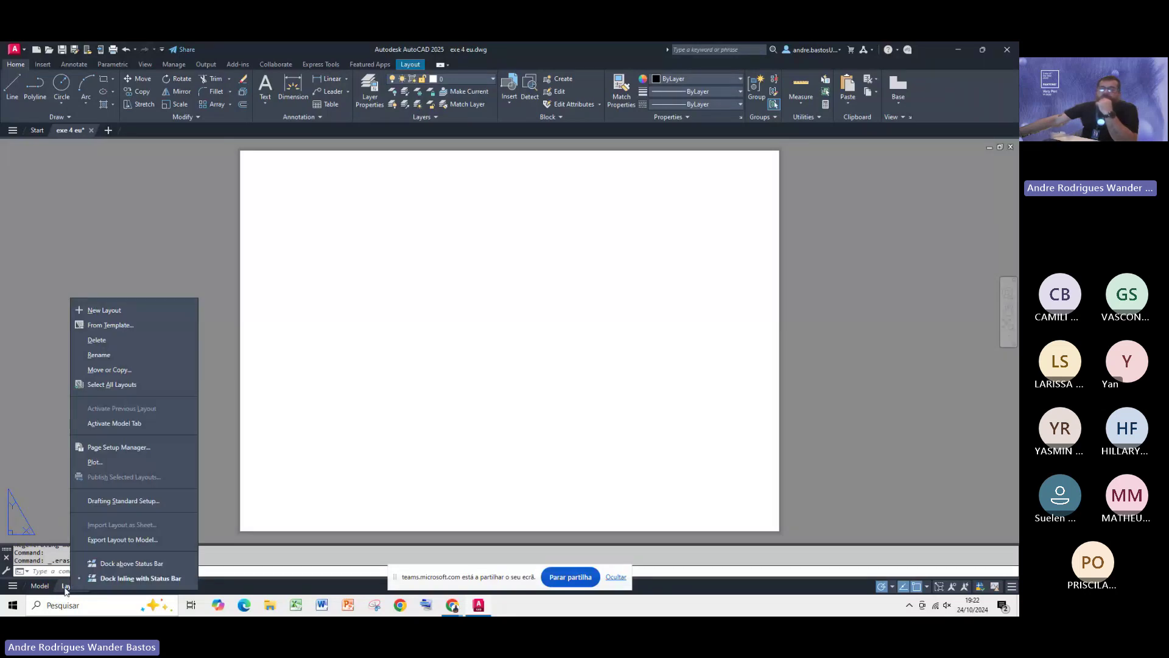
left_click(67, 588)
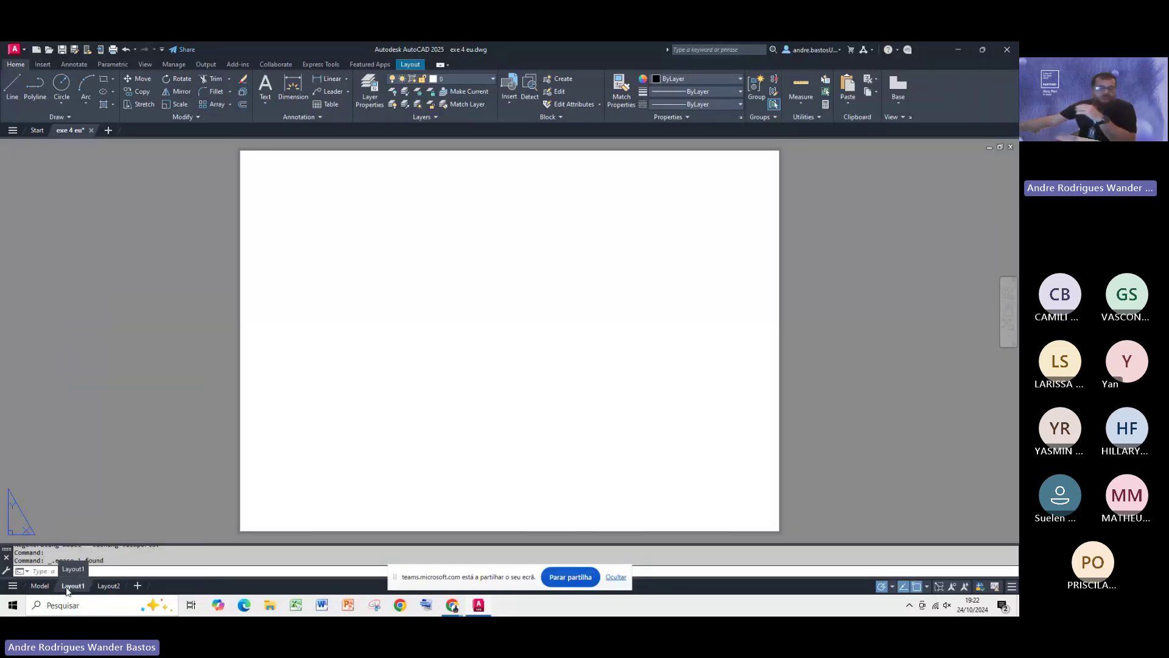
right_click(69, 588)
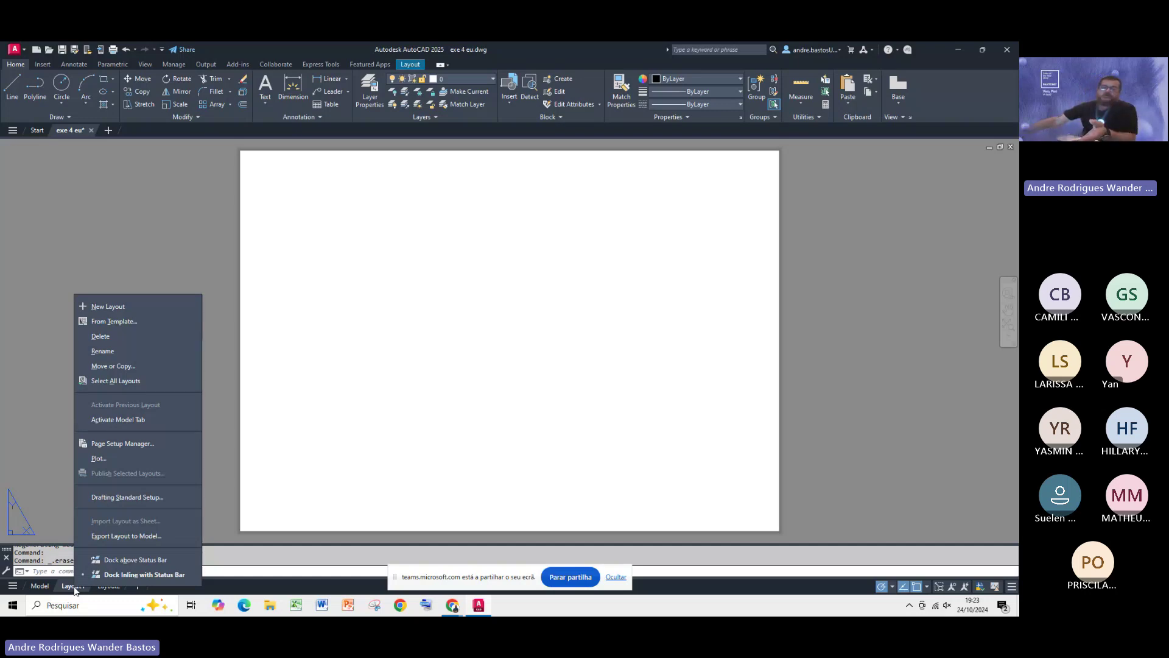
left_click(121, 444)
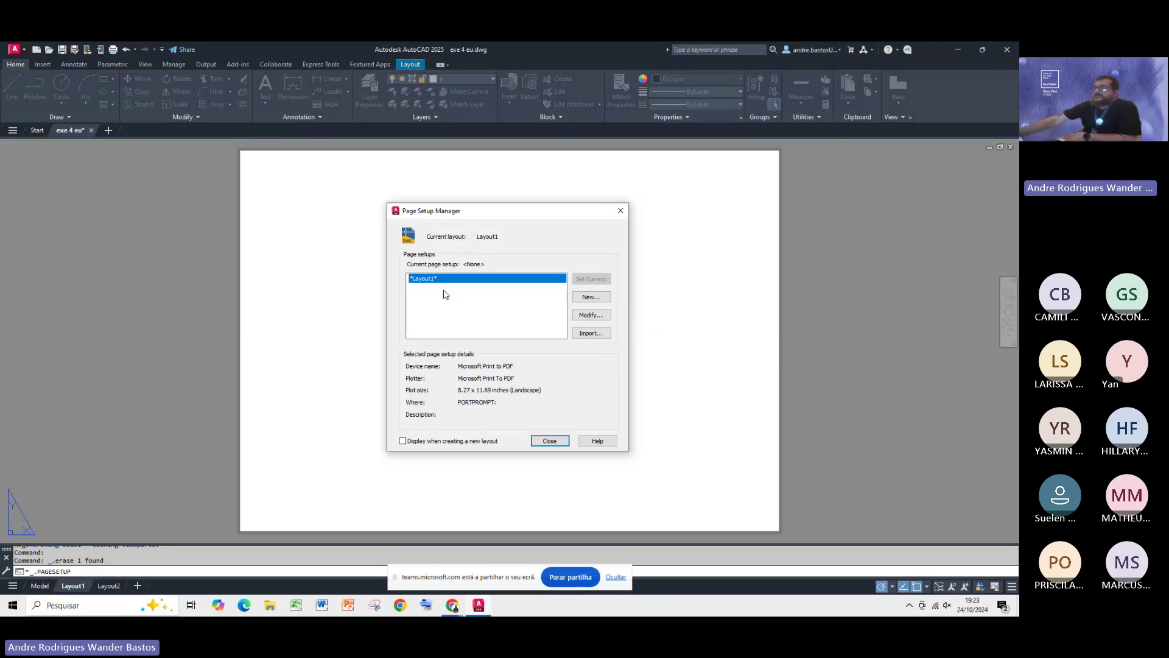
left_click(590, 316)
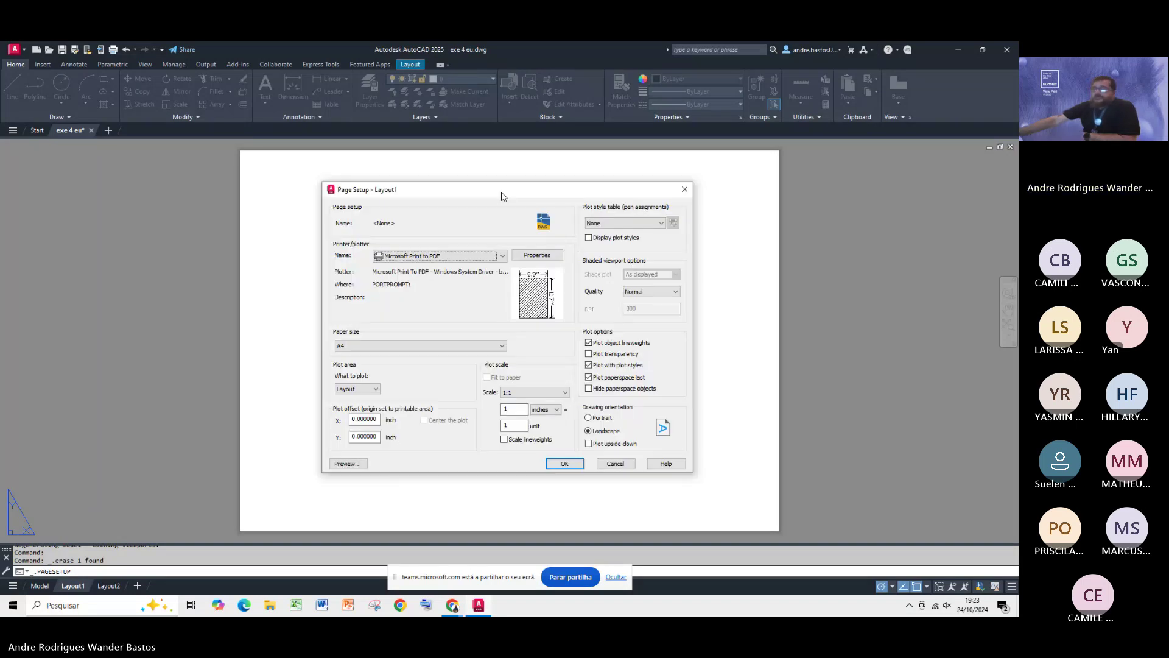
left_click_drag(503, 199, 430, 181)
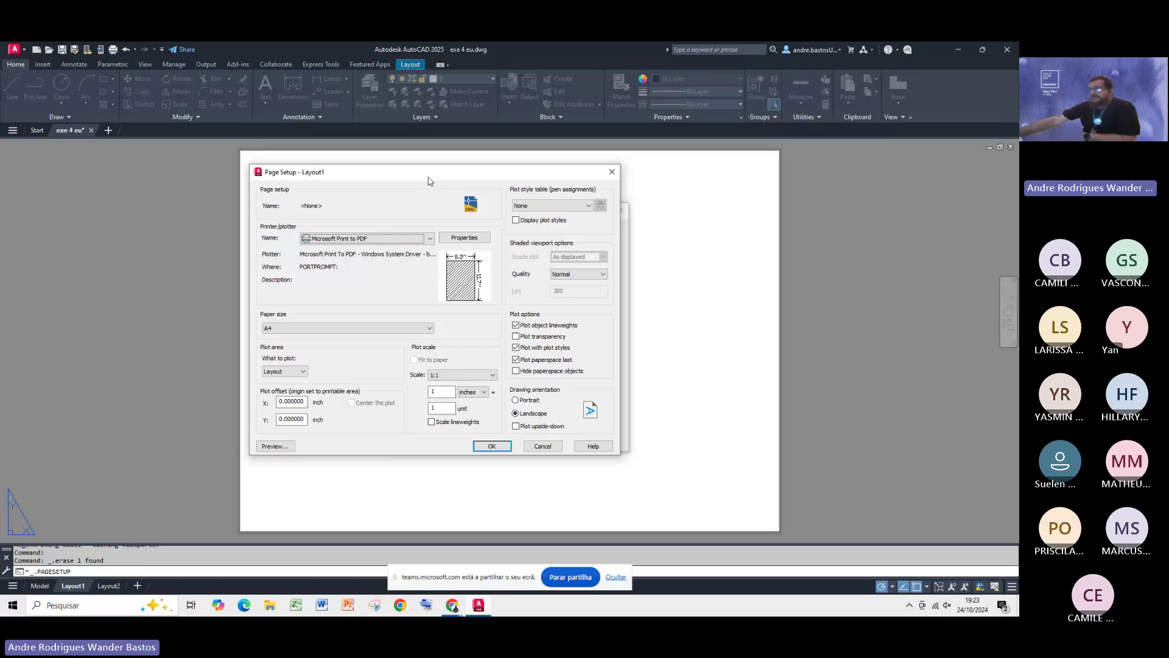
left_click(405, 238)
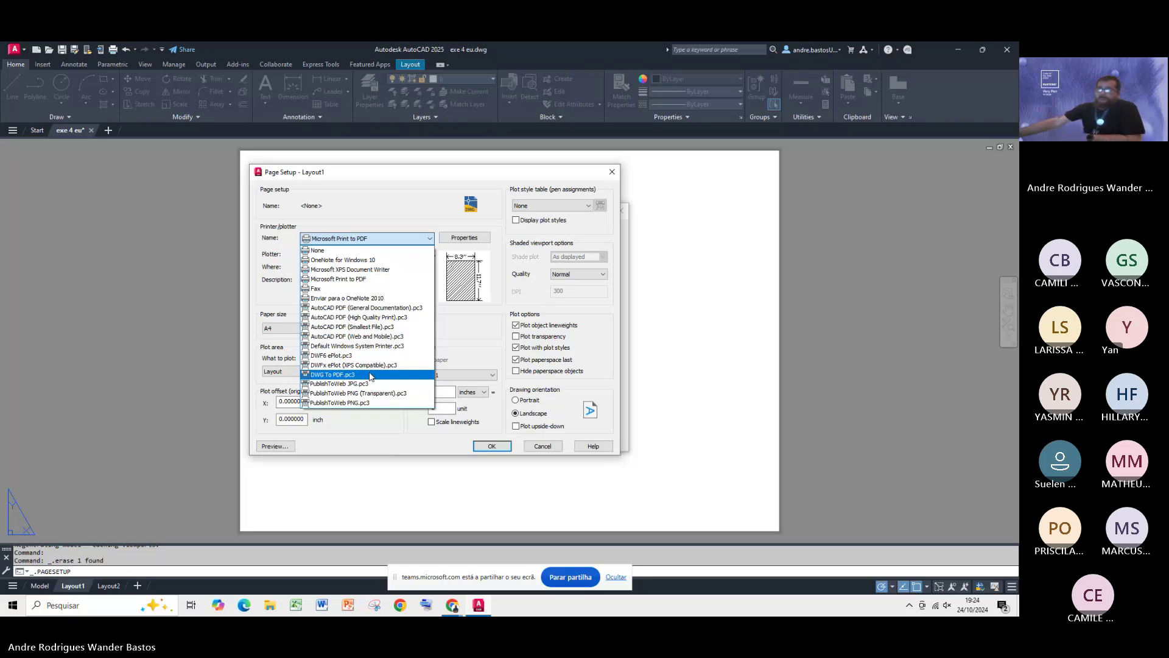
left_click(369, 375)
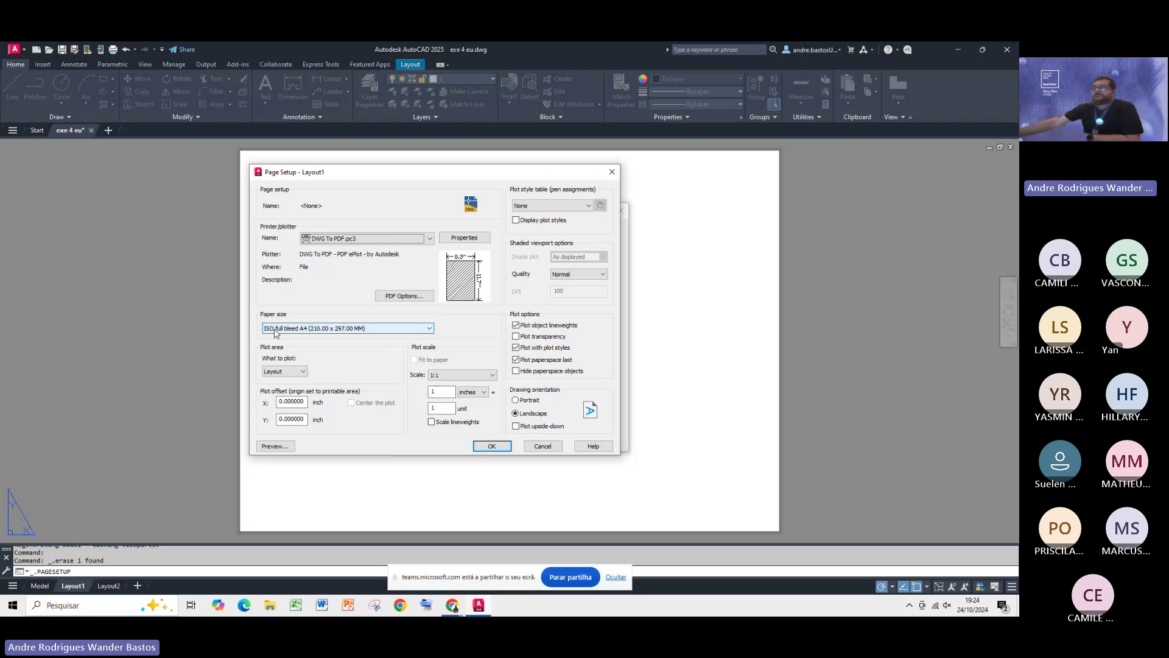
Step: Set the paper size to ISO full bleed A3 (297.00 x 420.00 MM) and the plot style table to monochrome.ctb
left_click(424, 331)
left_click(424, 331)
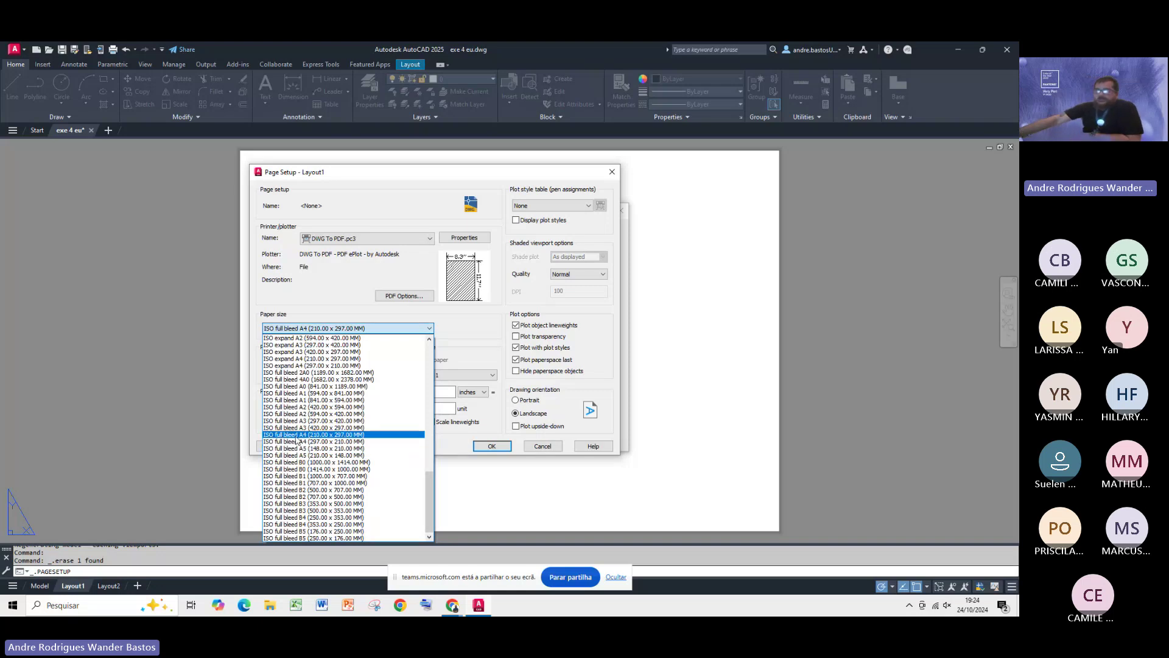
left_click(291, 419)
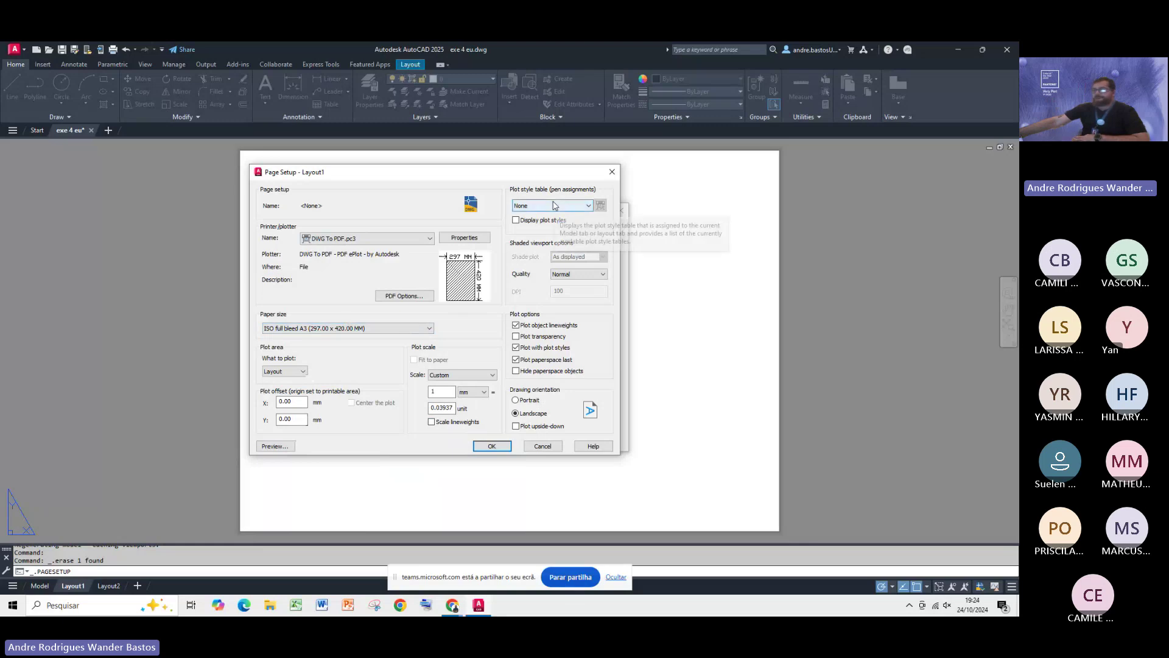
left_click(591, 207)
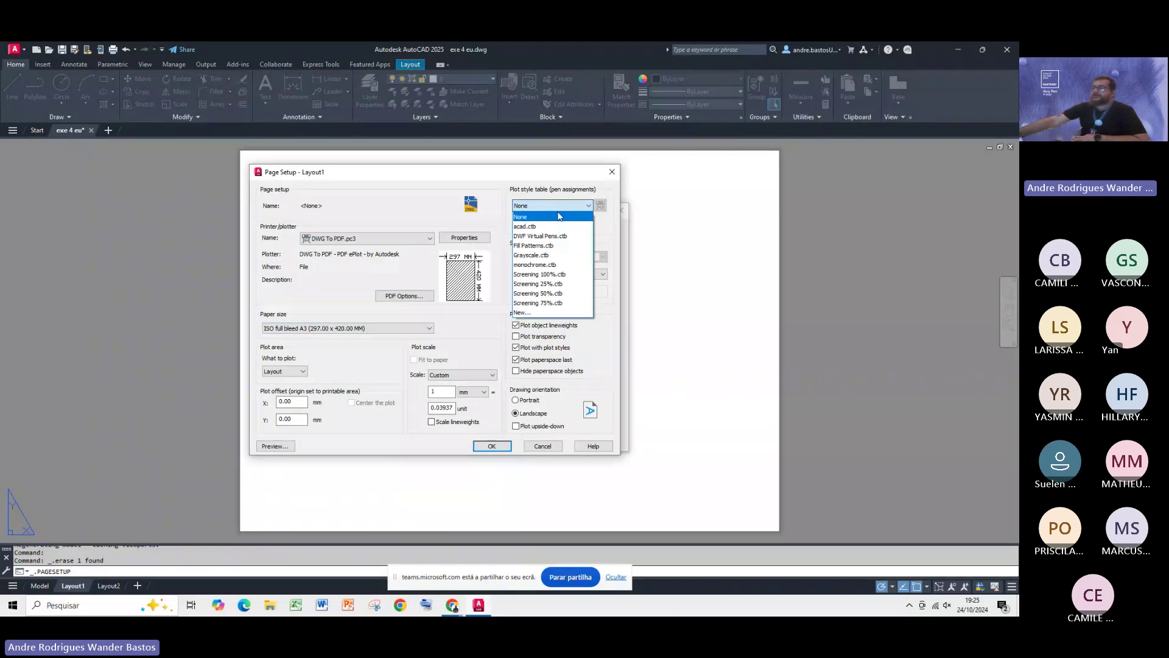
left_click(550, 266)
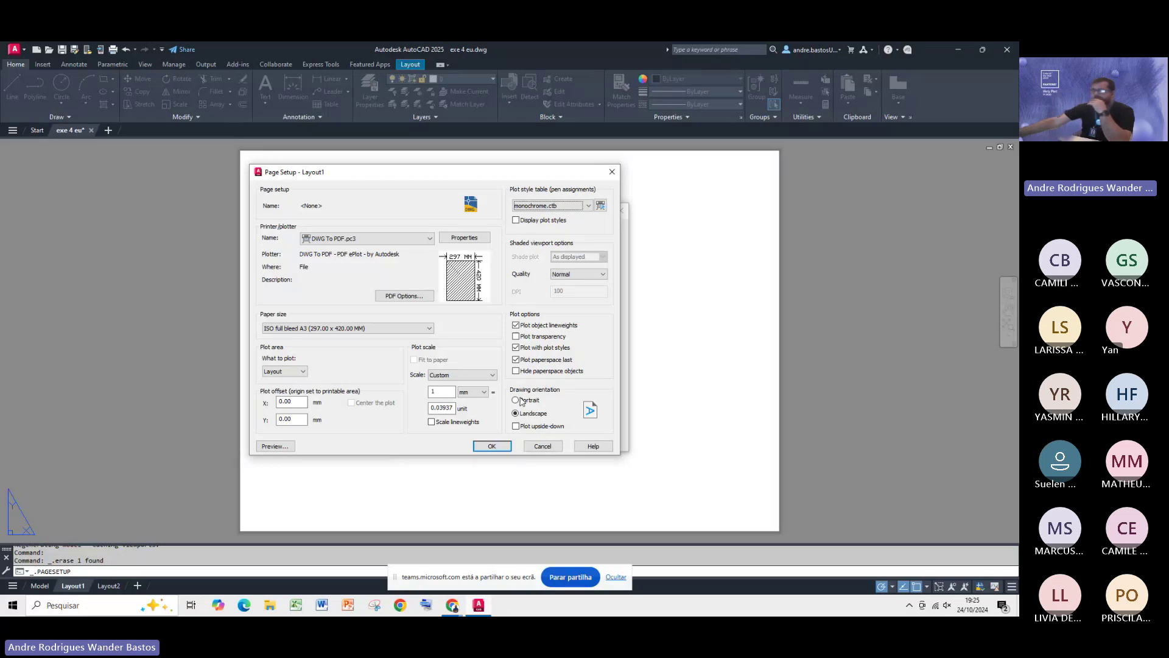
Step: Set the plot scale to 1:1, accept the page setup and close the Page Setup Manager
left_click(493, 375)
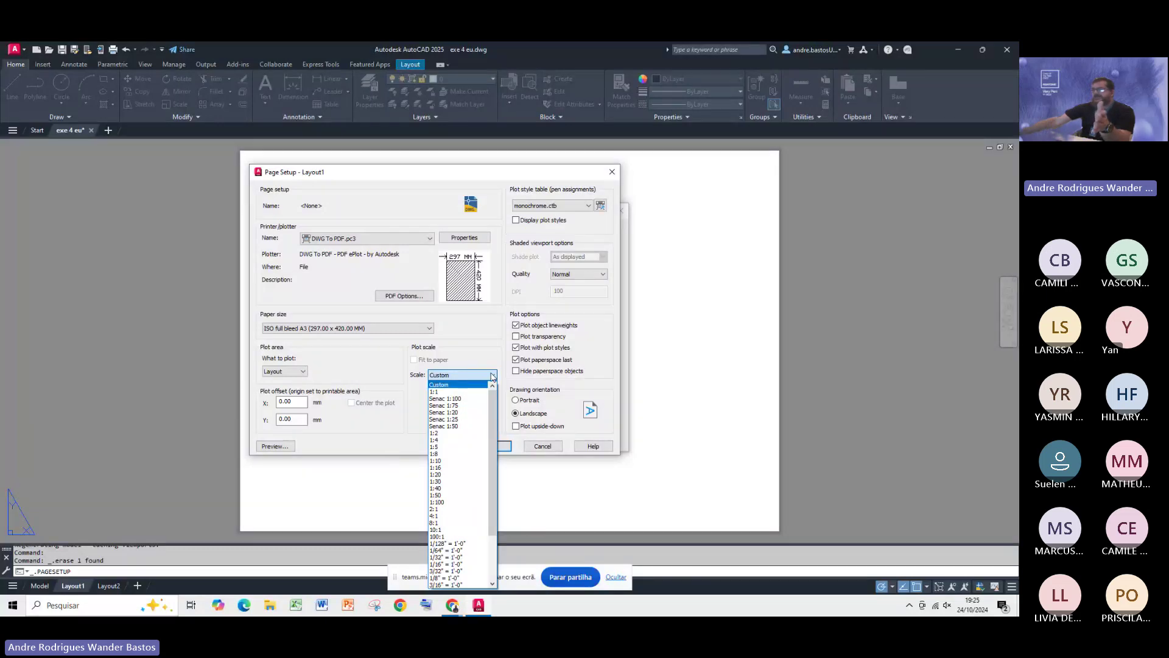
left_click(459, 392)
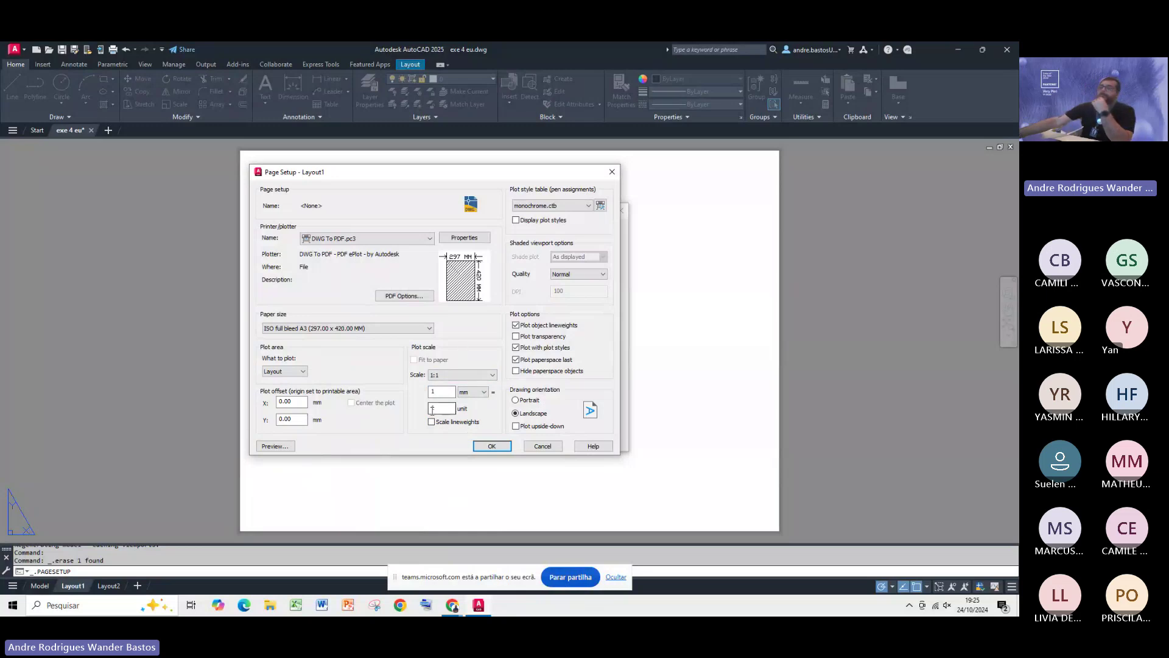
left_click(506, 447)
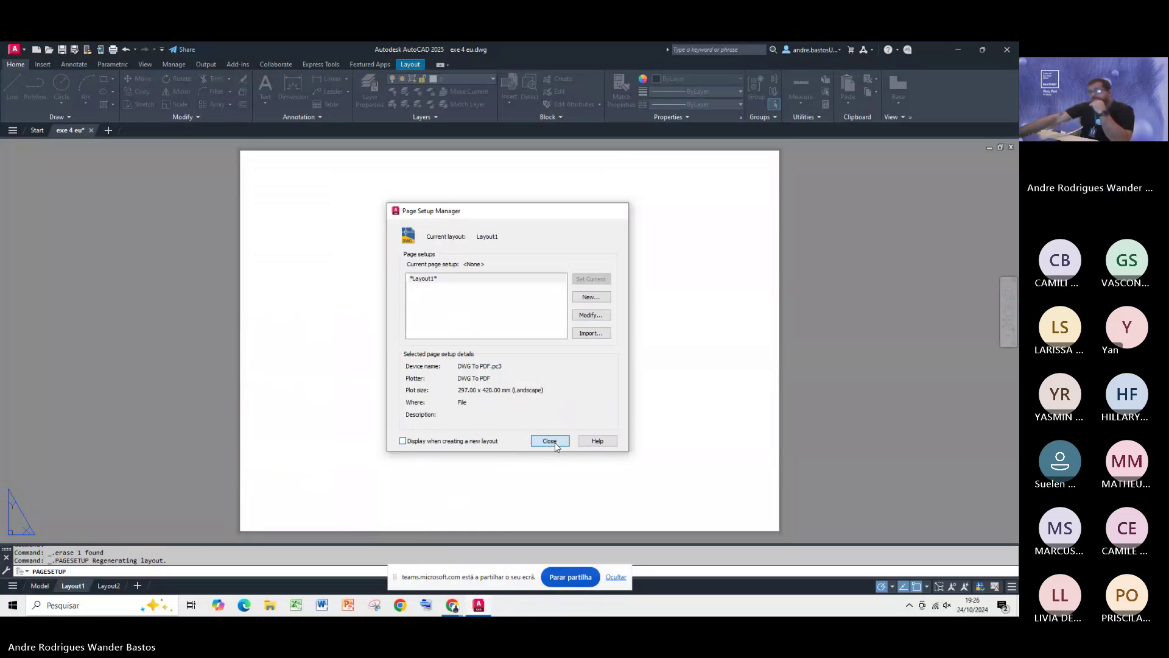
left_click(551, 440)
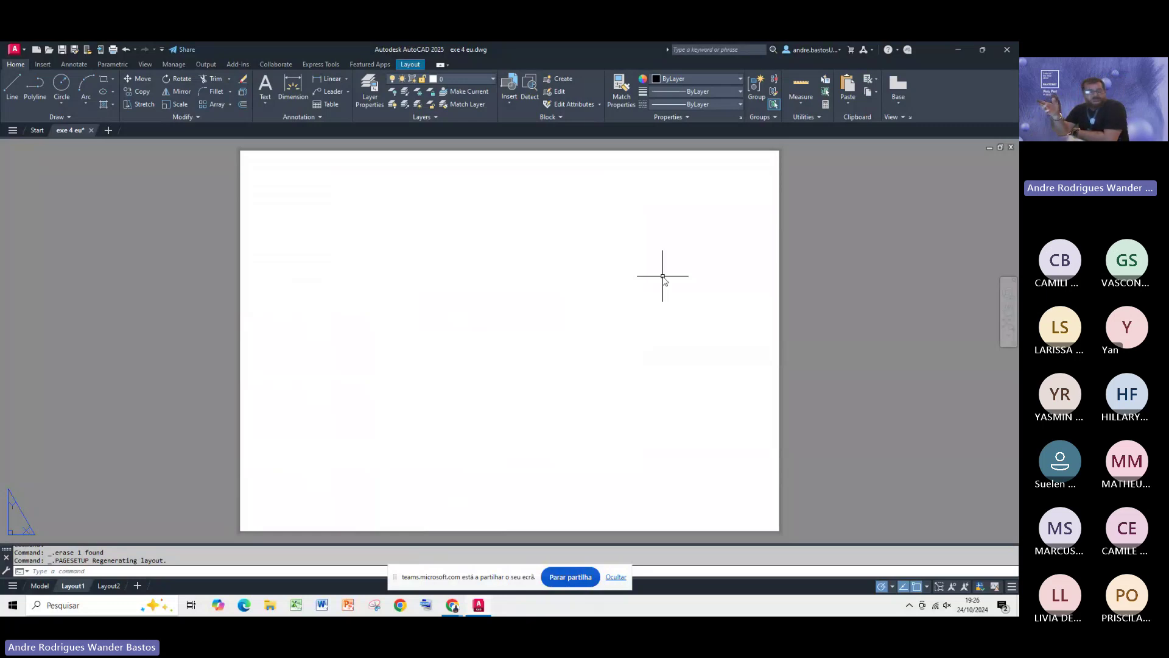
left_click(452, 606)
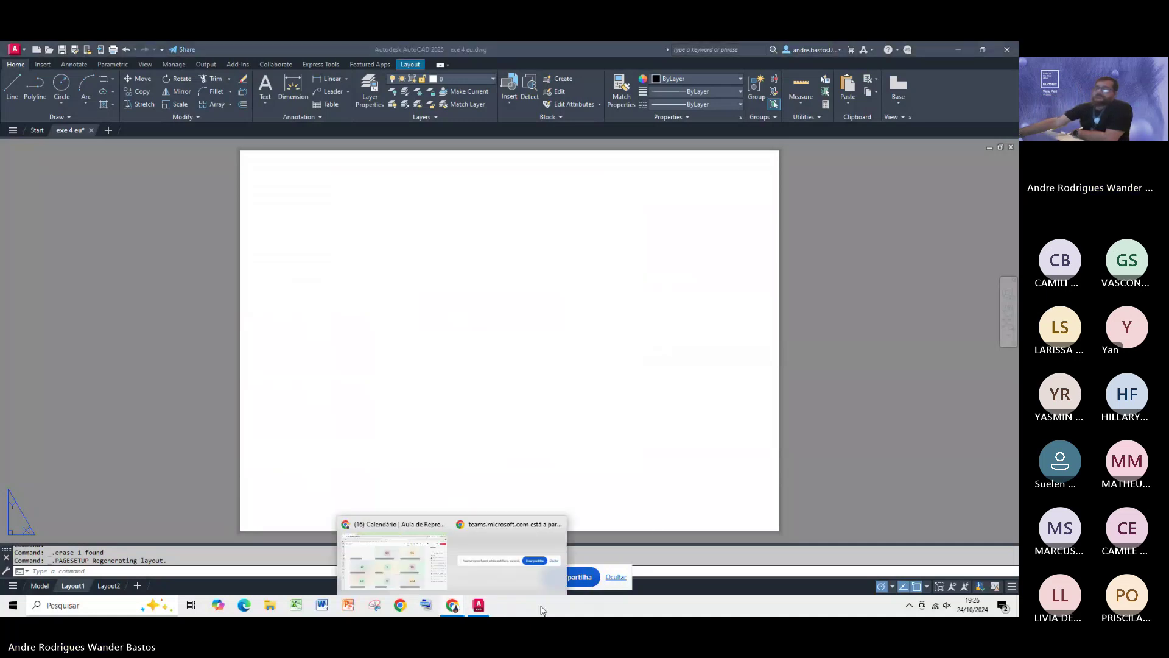
left_click(405, 565)
key("alt+Tab")
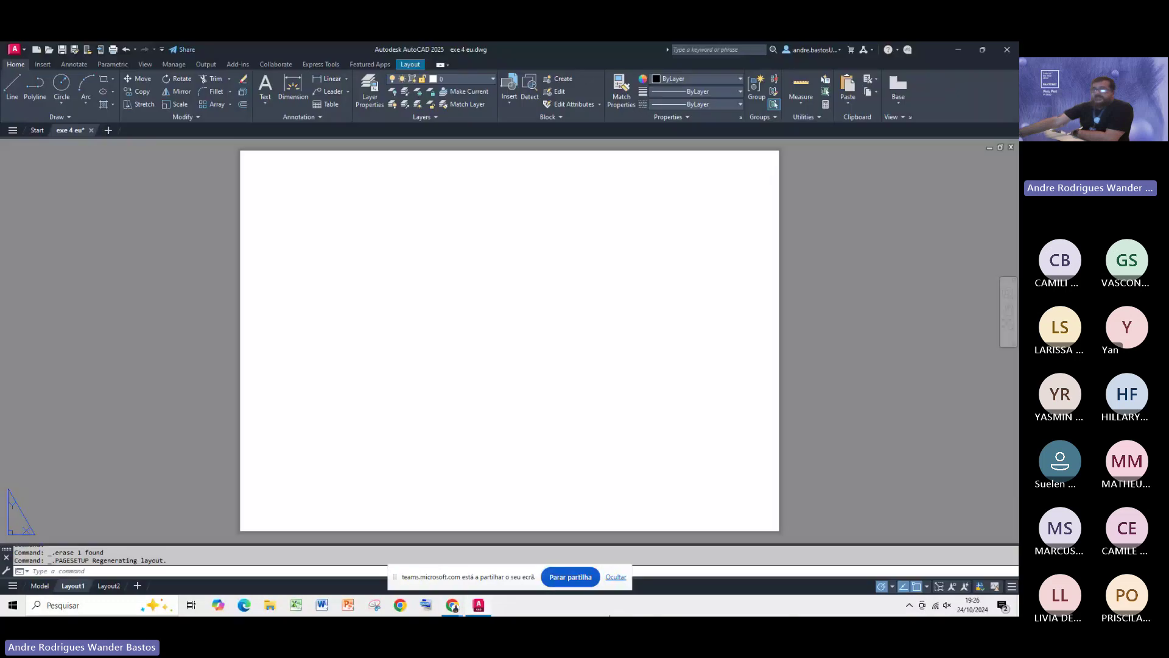
Step: Draw a 420 by 297 rectangle on the Layout1 sheet, starting inside the paper's lower-left area
left_click(105, 80)
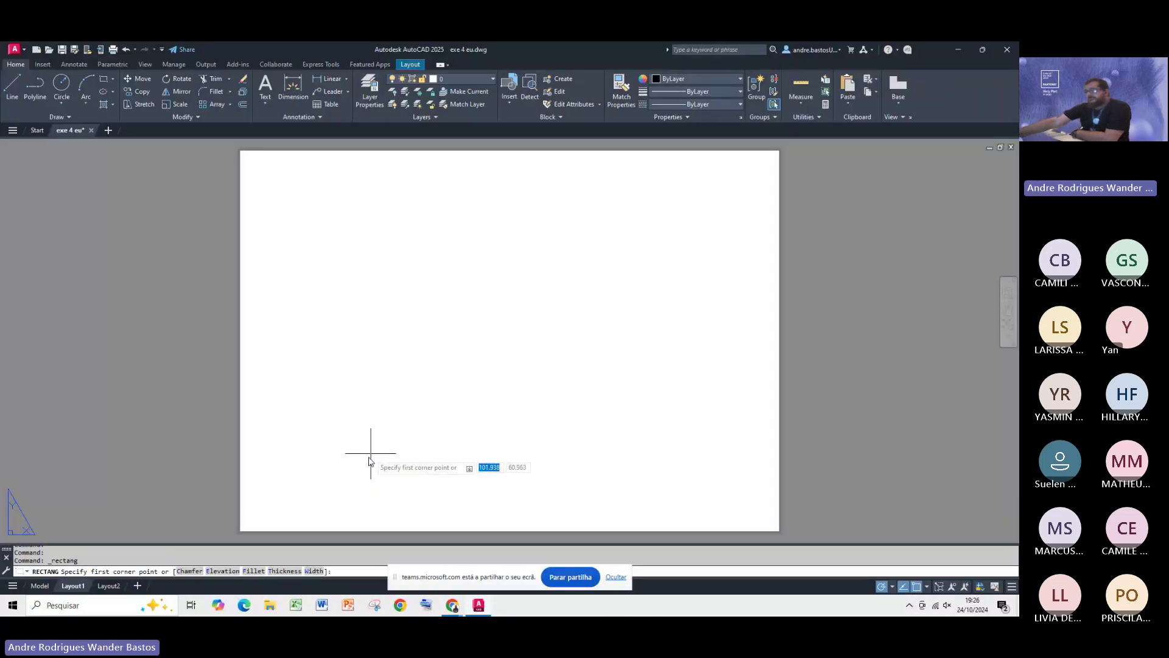
left_click(307, 488)
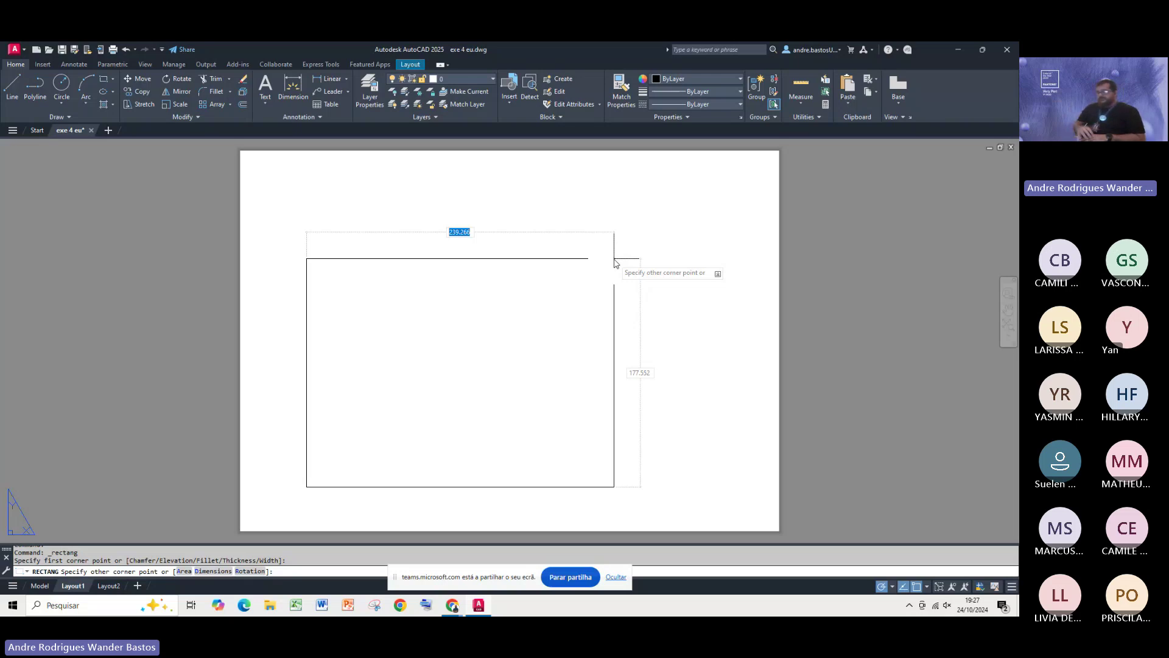
type("4")
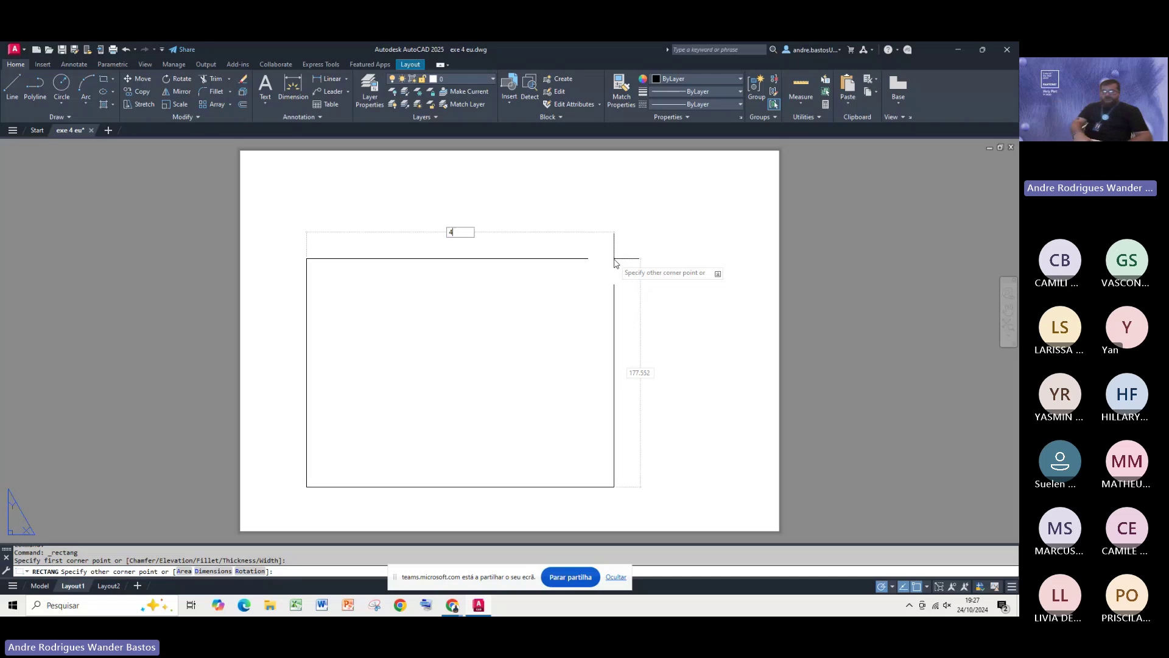
type("20")
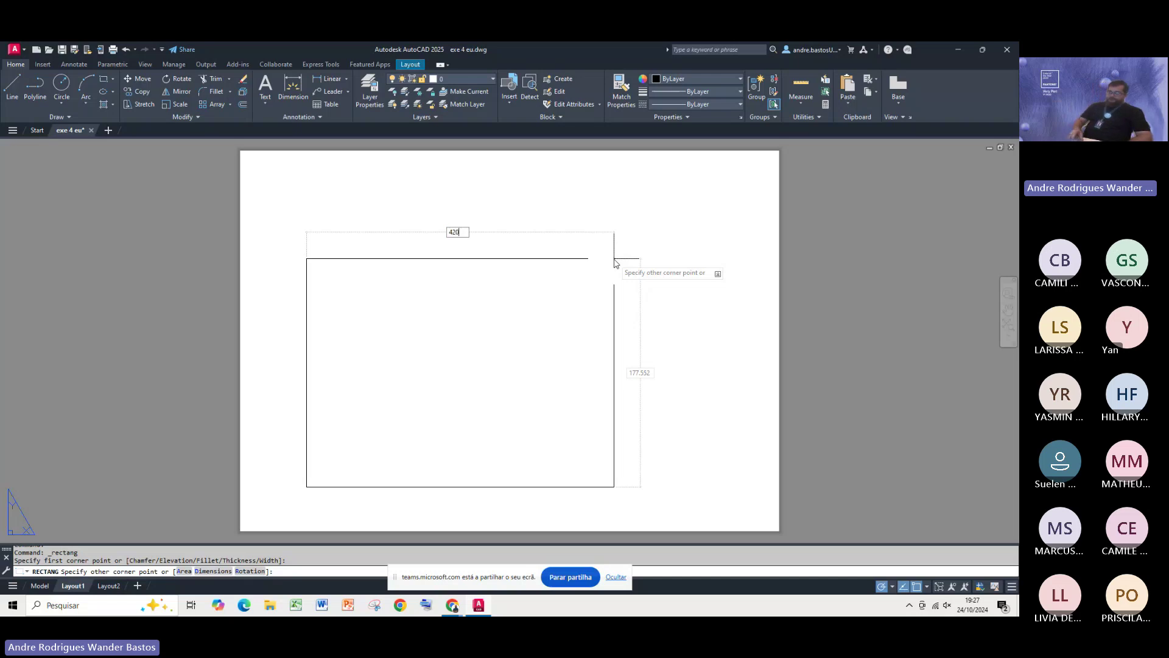
key("Tab")
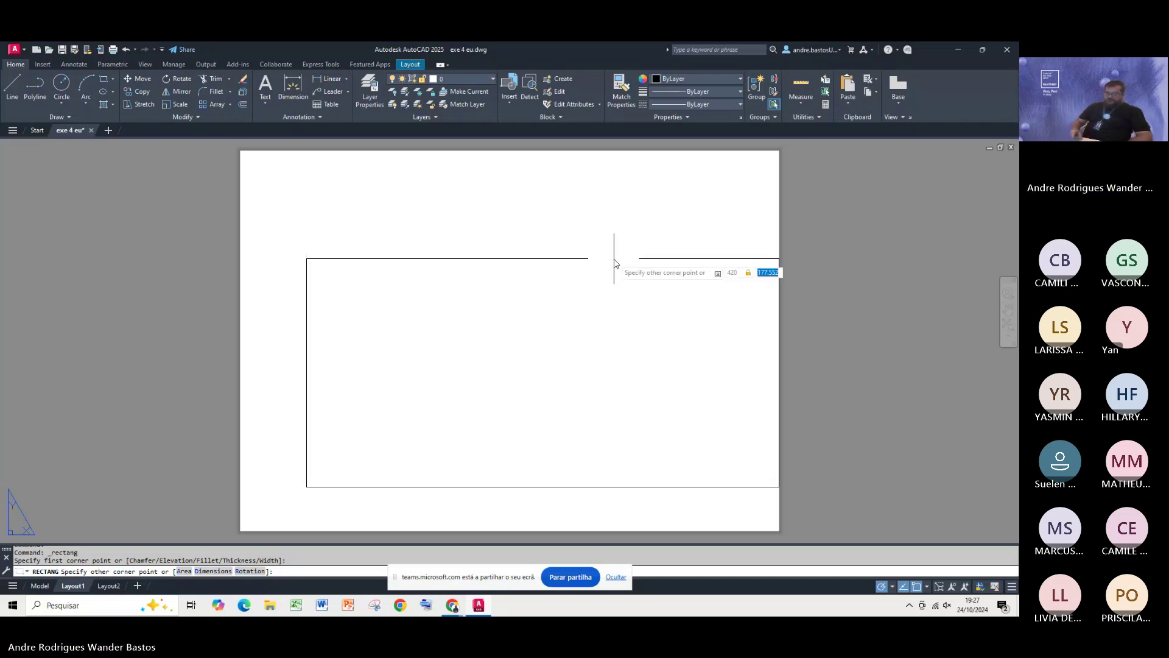
type("297")
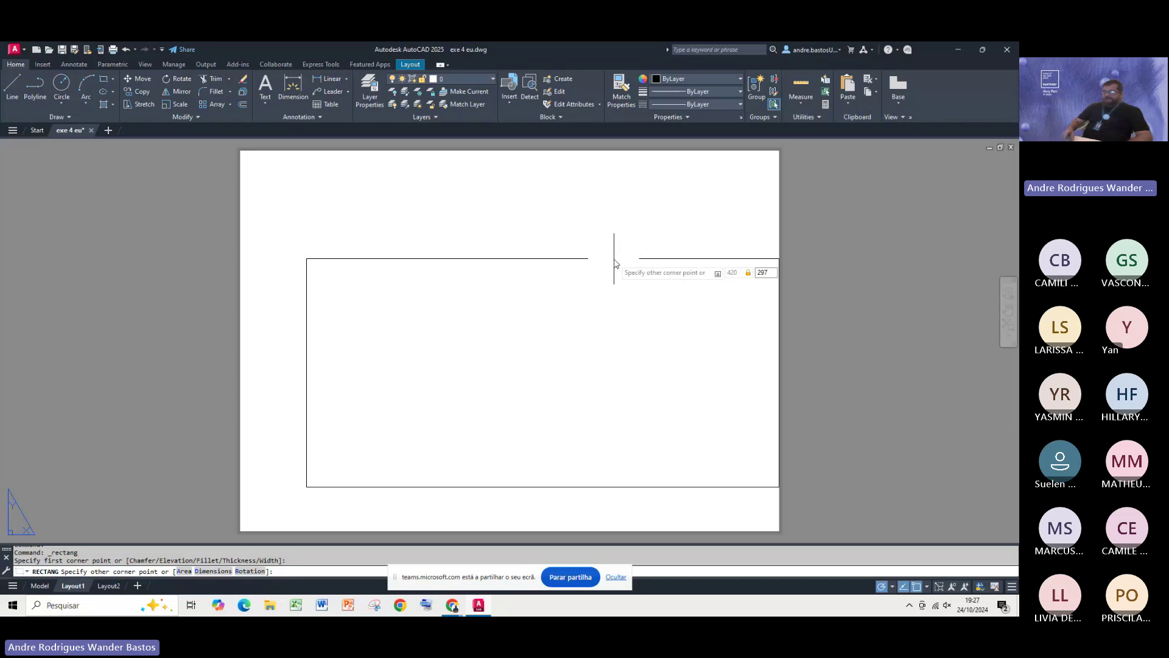
key("Return")
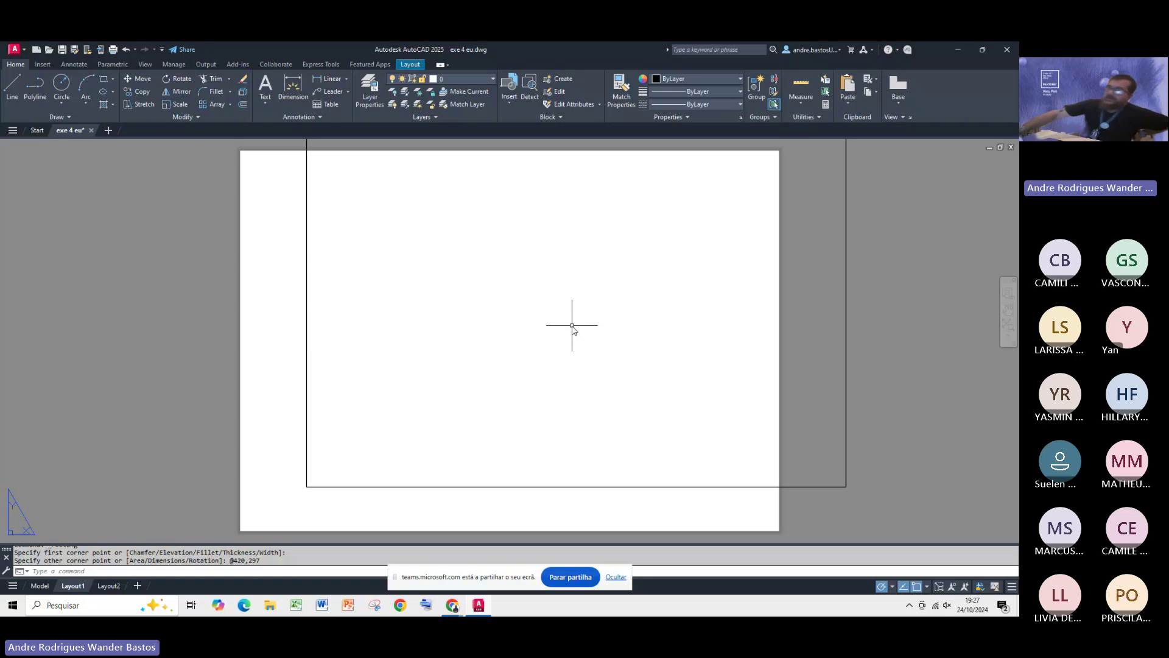
Step: Move the rectangle by its lower-left corner onto the lower-left corner of the paper so it matches the sheet edges
scroll(566, 323, "down", 2)
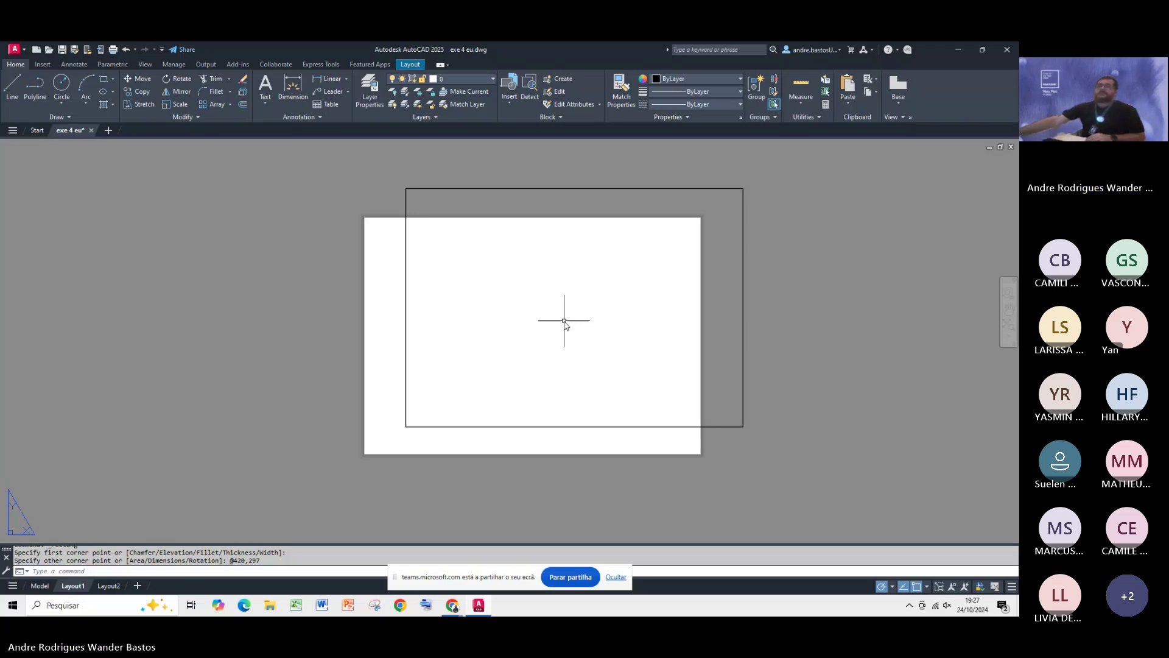
left_click(142, 80)
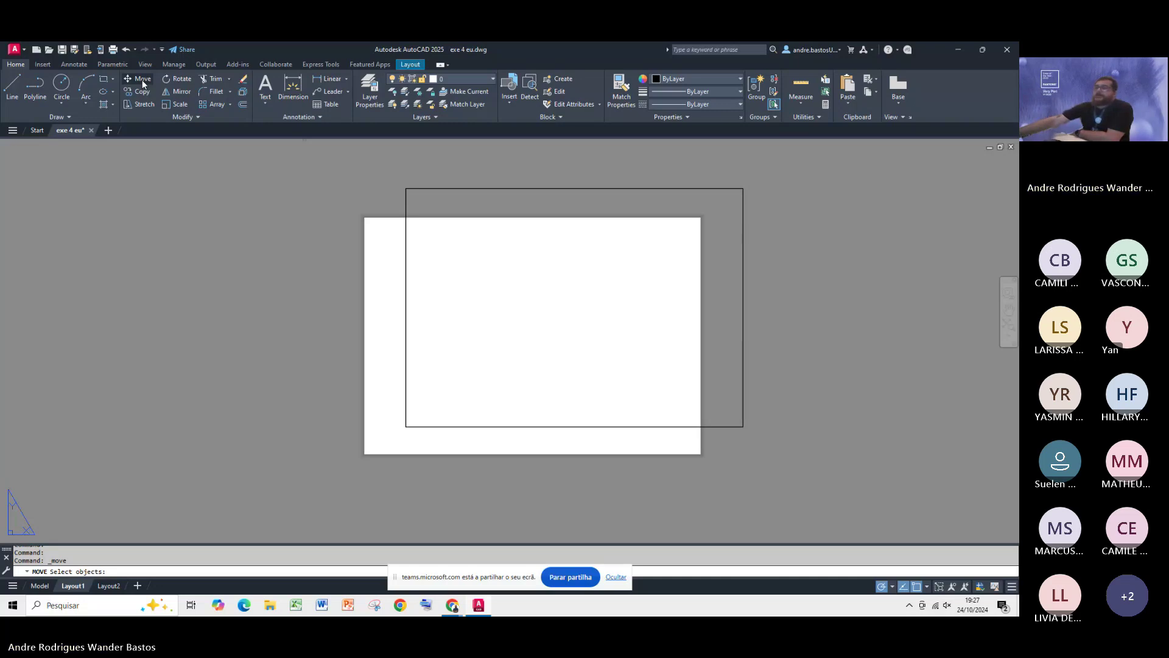
left_click(406, 206)
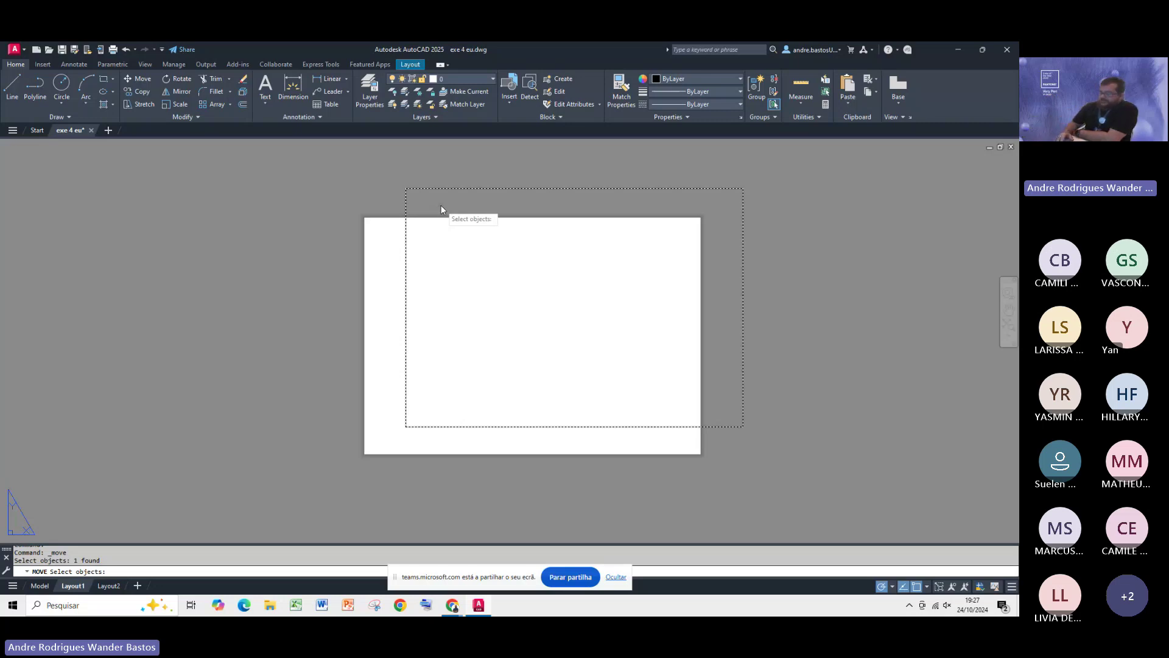
key("Return")
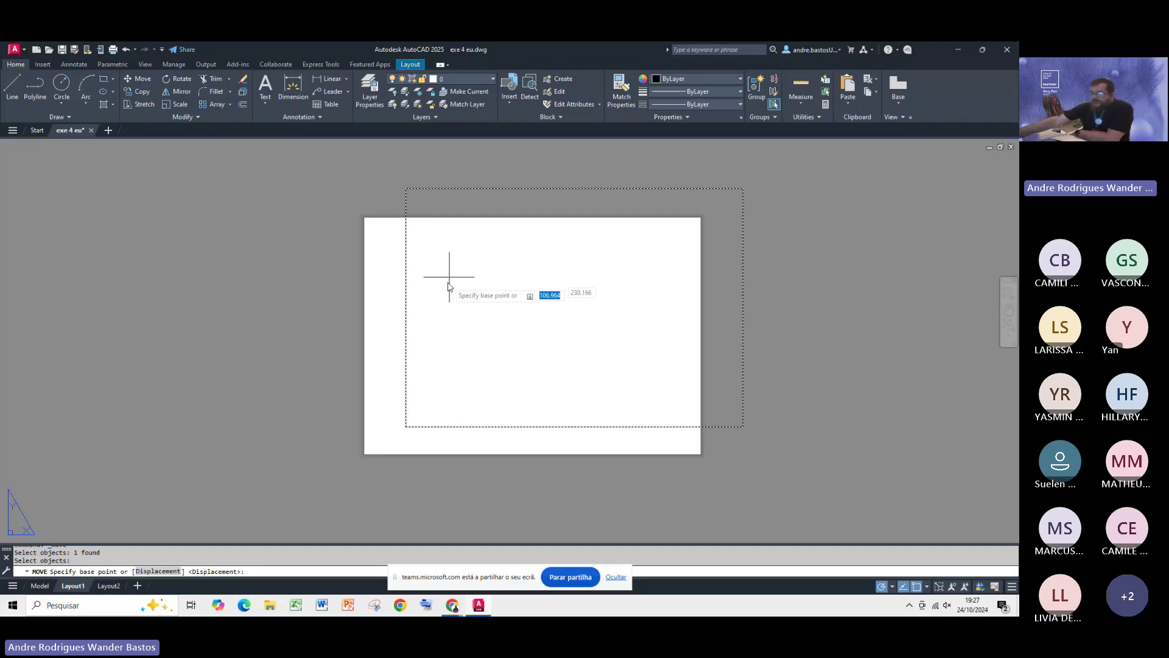
left_click(405, 427)
scroll(382, 439, "up", 3)
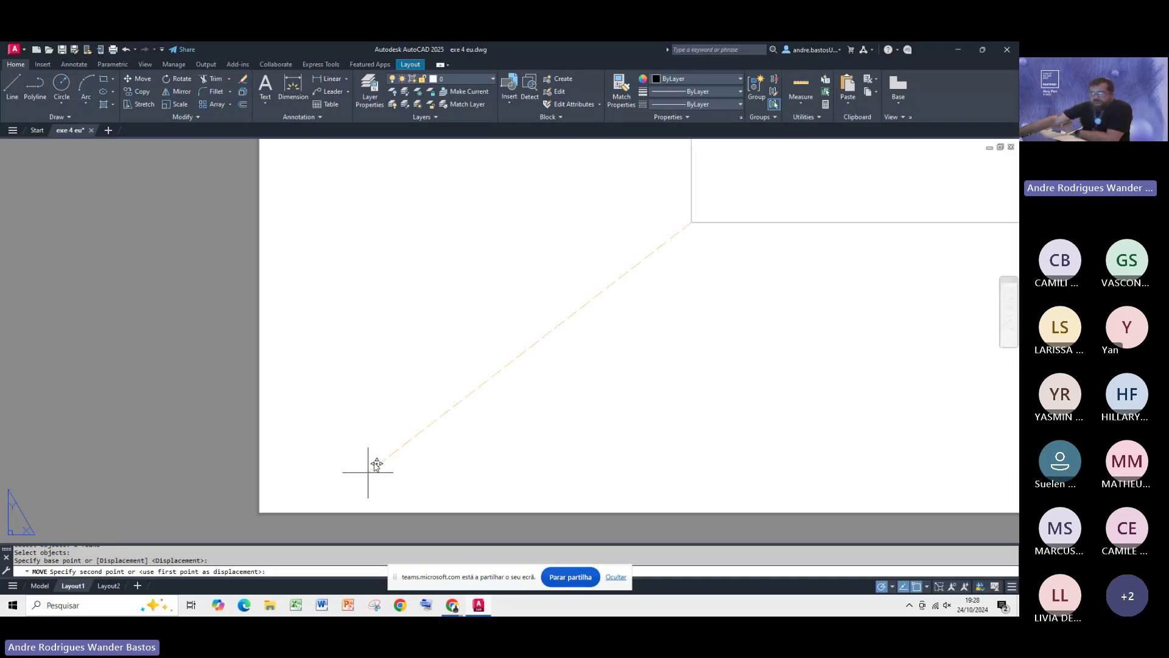
scroll(509, 378, "down", 3)
scroll(391, 401, "up", 4)
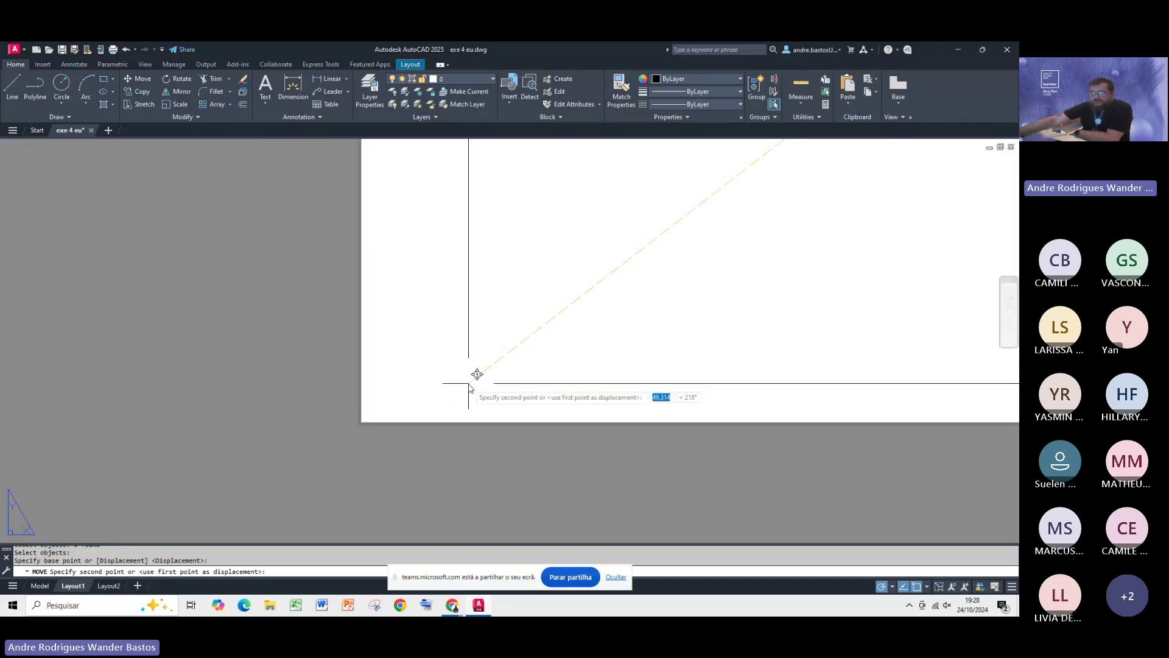
left_click(359, 423)
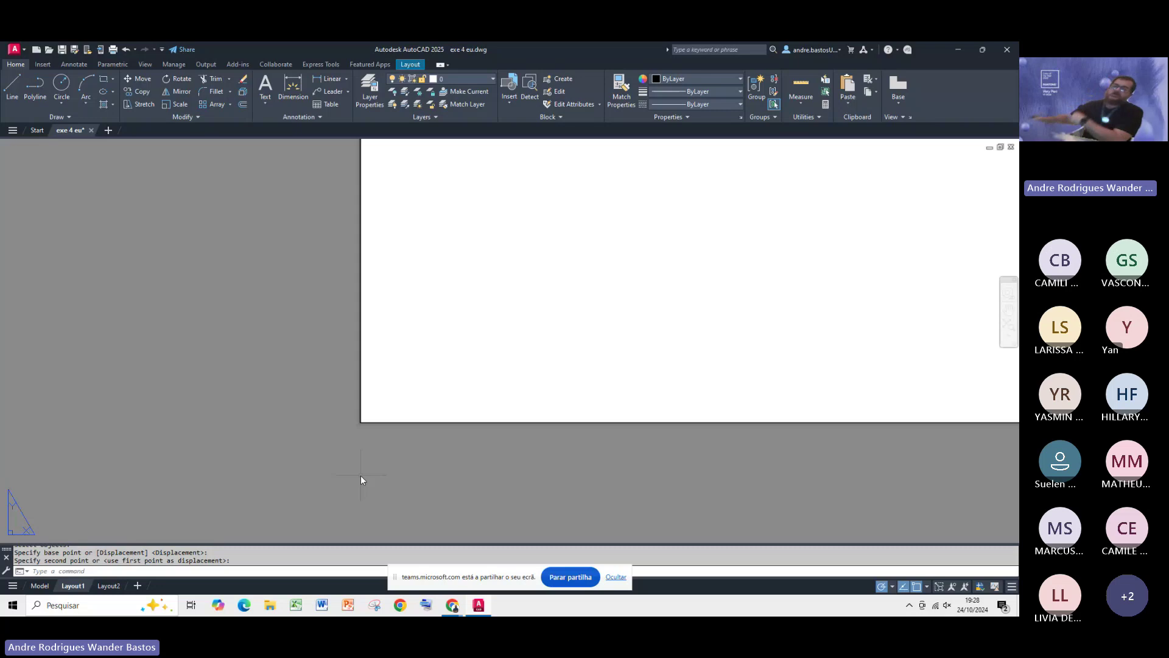
Step: Explode the sheet-edge rectangle into separate lines and check that its upper edge can be selected on its own
scroll(632, 297, "down", 2)
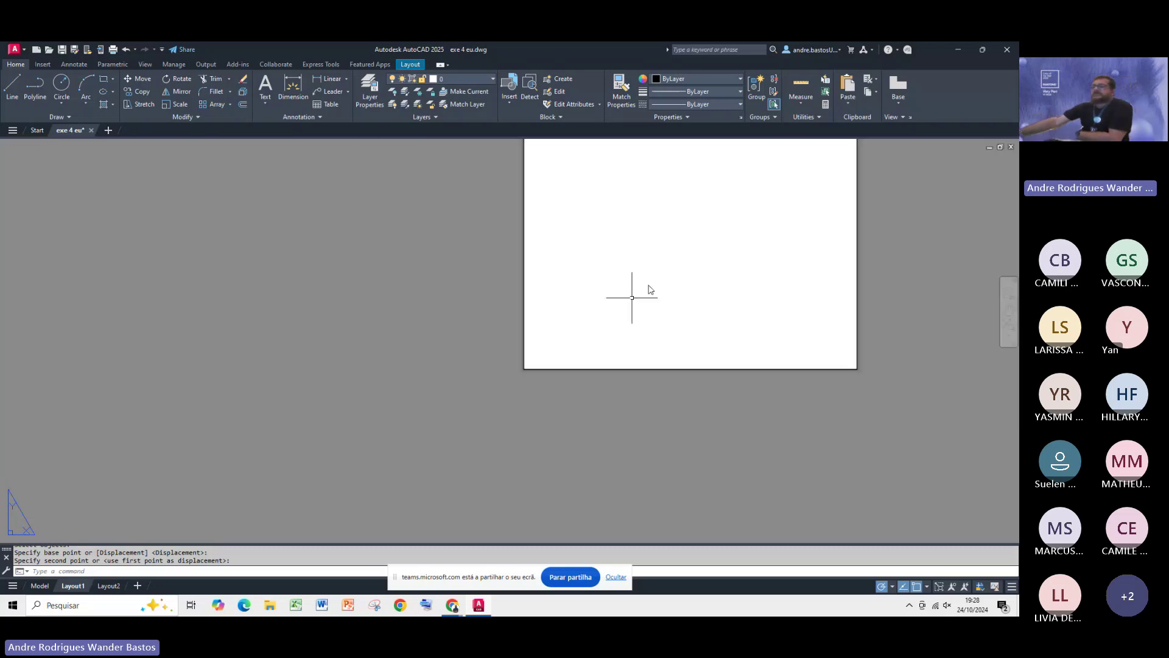
mouse_move(648, 290)
middle_mouse_down()
mouse_move(494, 365)
mouse_move(453, 364)
middle_mouse_up()
scroll(493, 360, "up", 2)
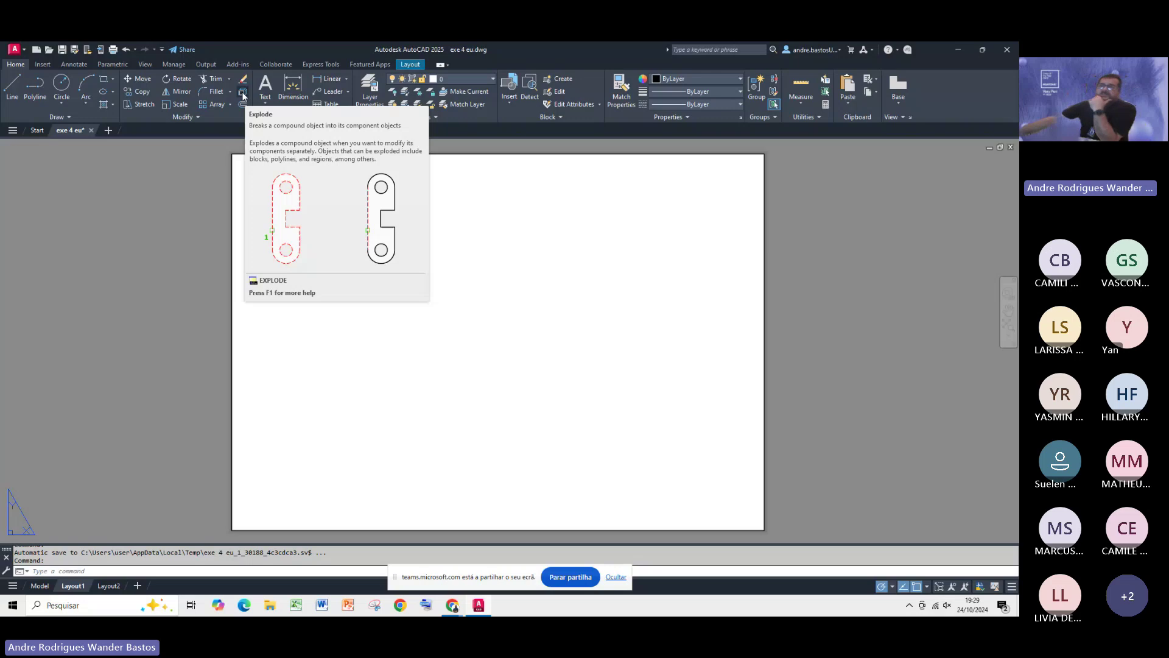
left_click(243, 93)
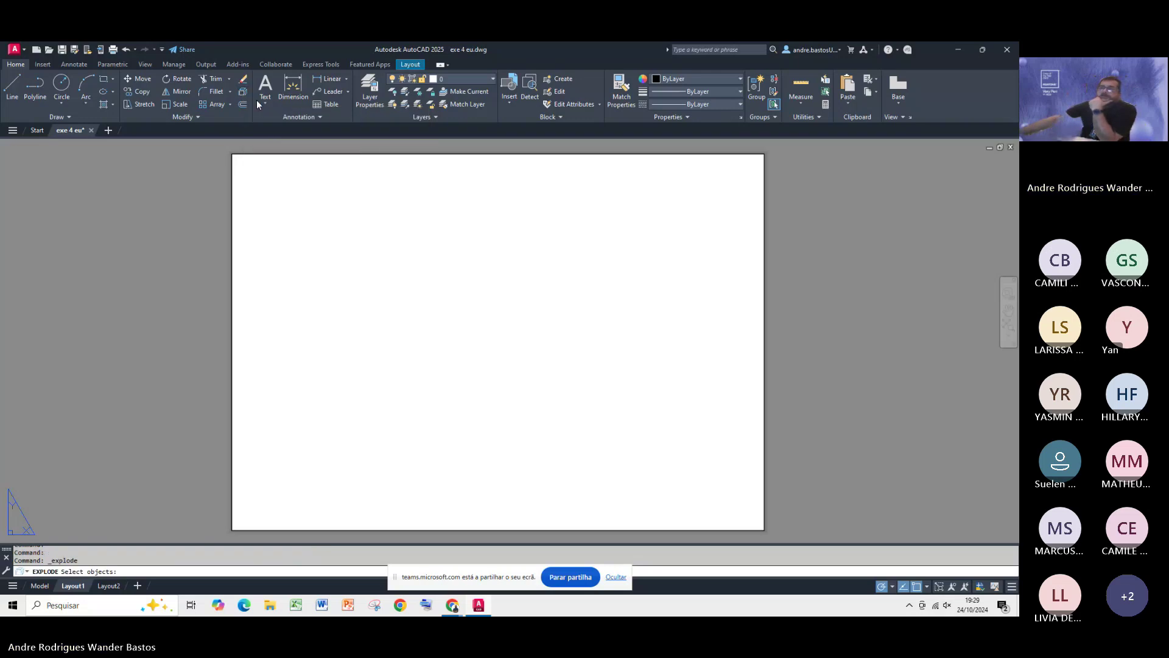
left_click(275, 158)
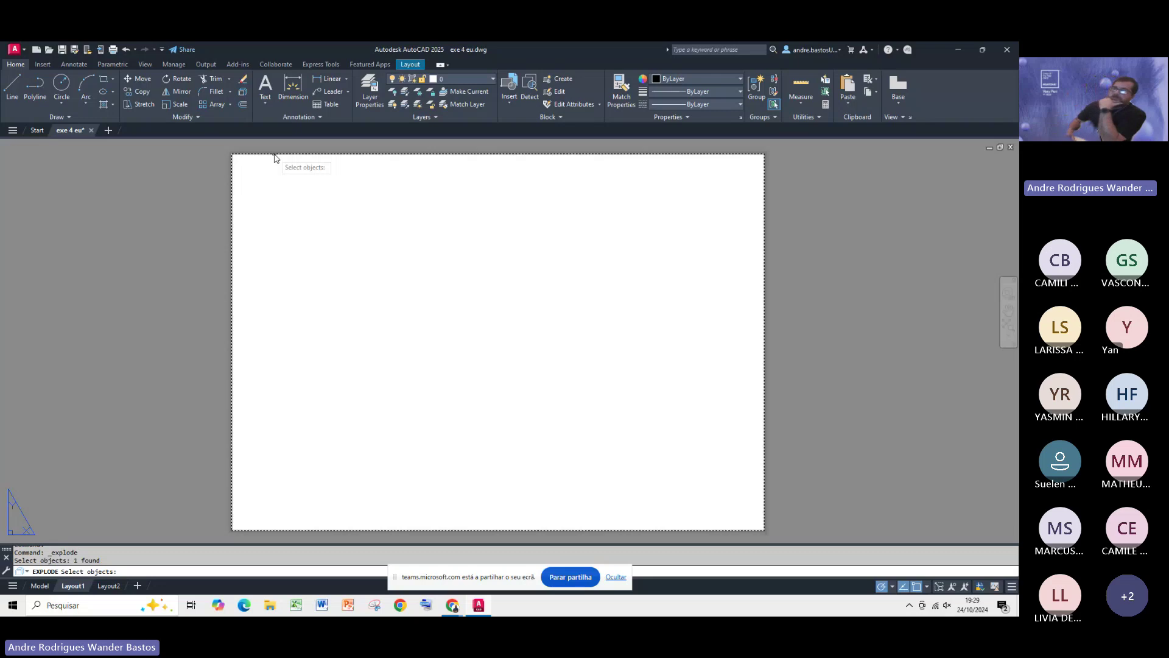
key("Return")
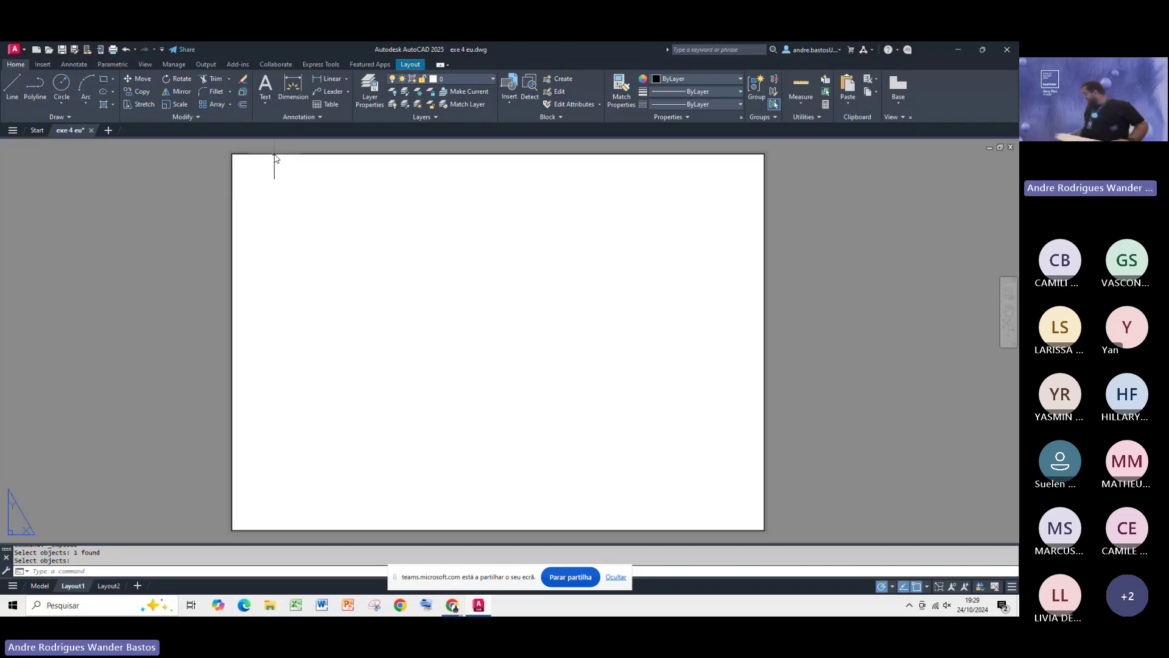
key("Return")
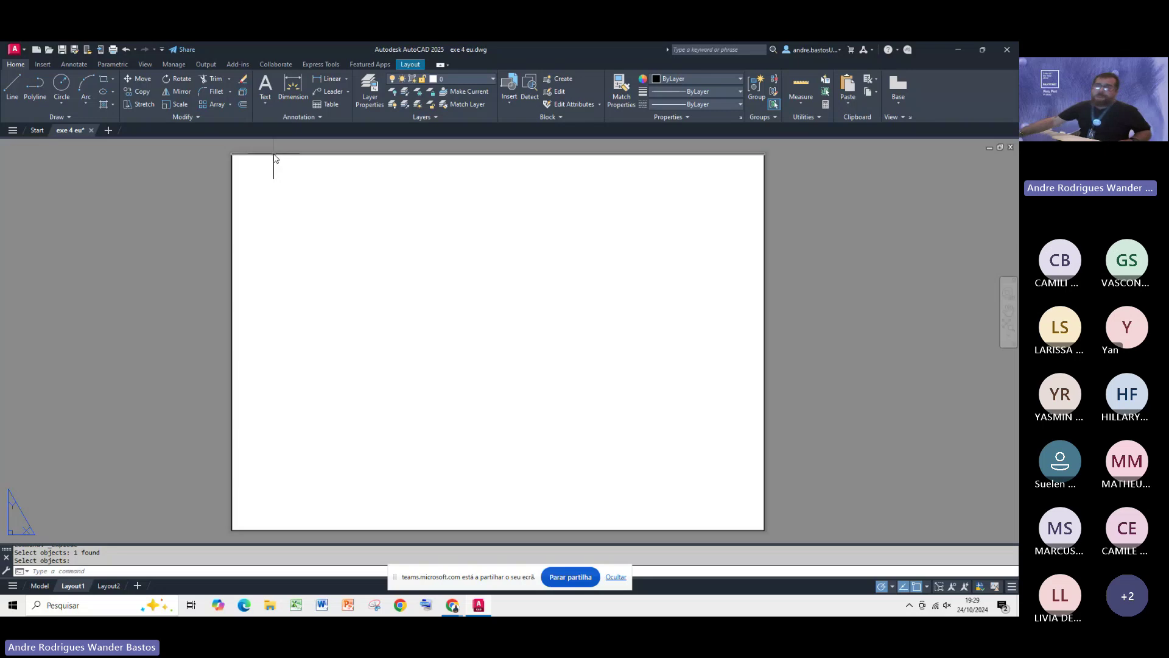
left_click(274, 154)
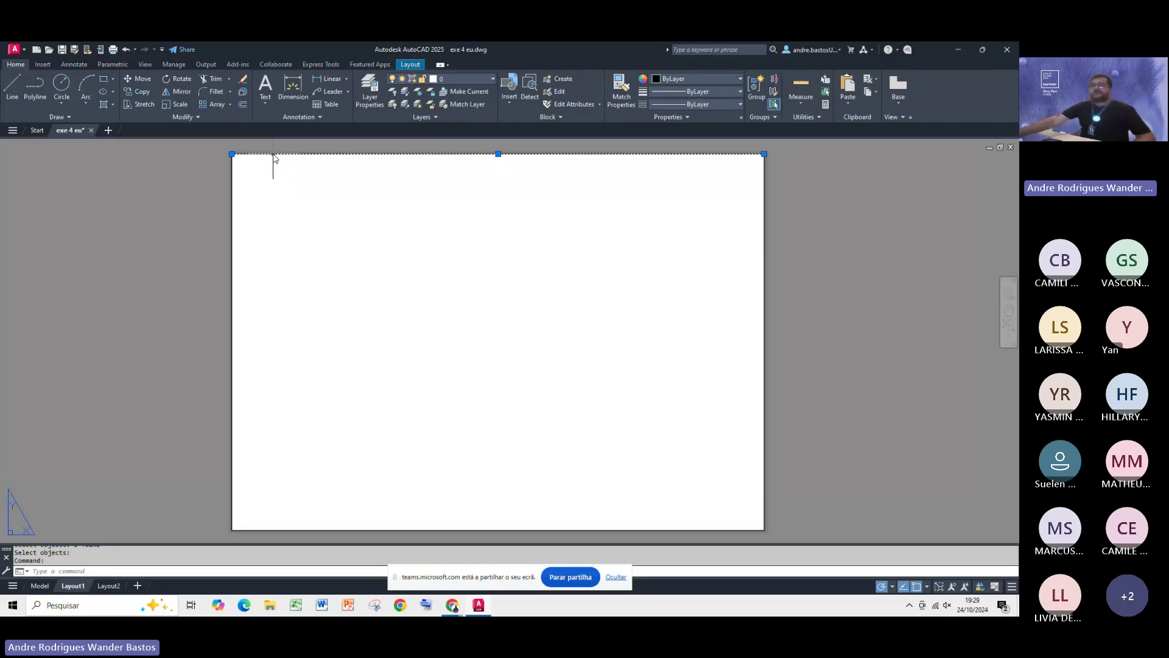
key("Escape")
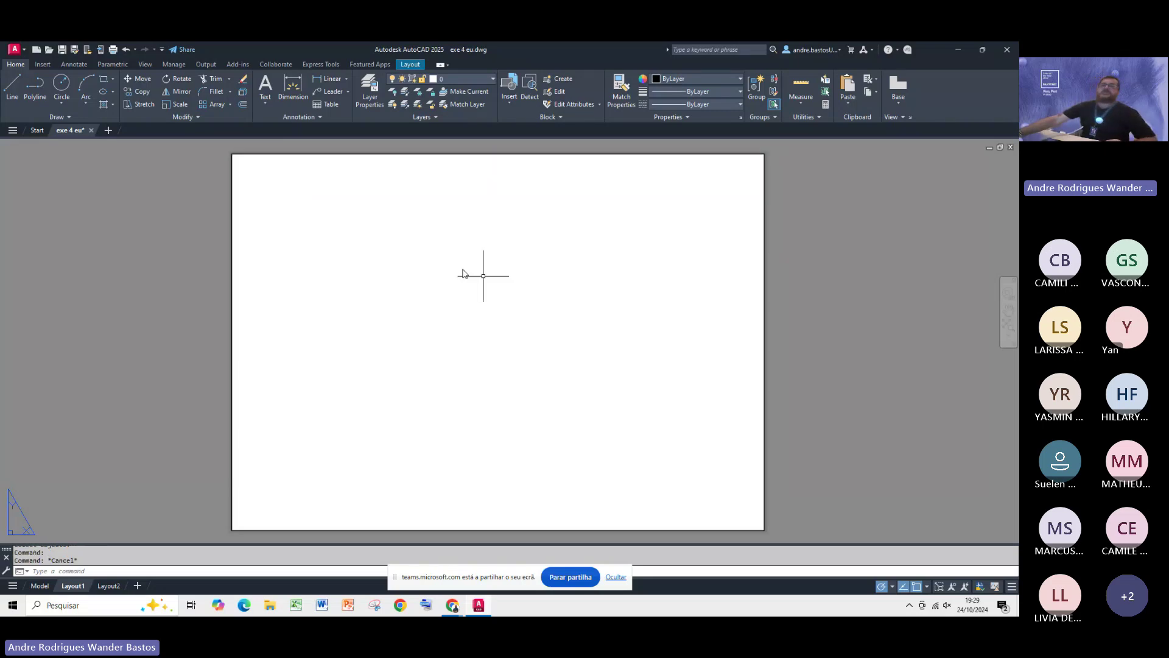
Step: Move the upper edge line straight down by 10 to form the upper margin
left_click(139, 79)
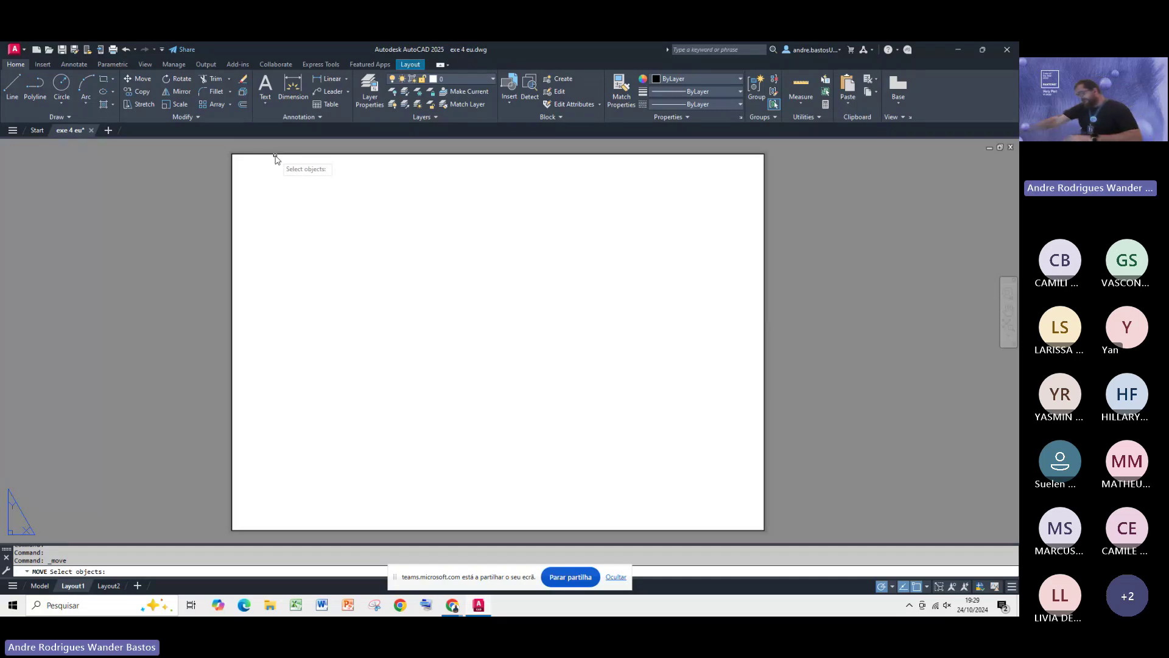
left_click(275, 156)
key("Return")
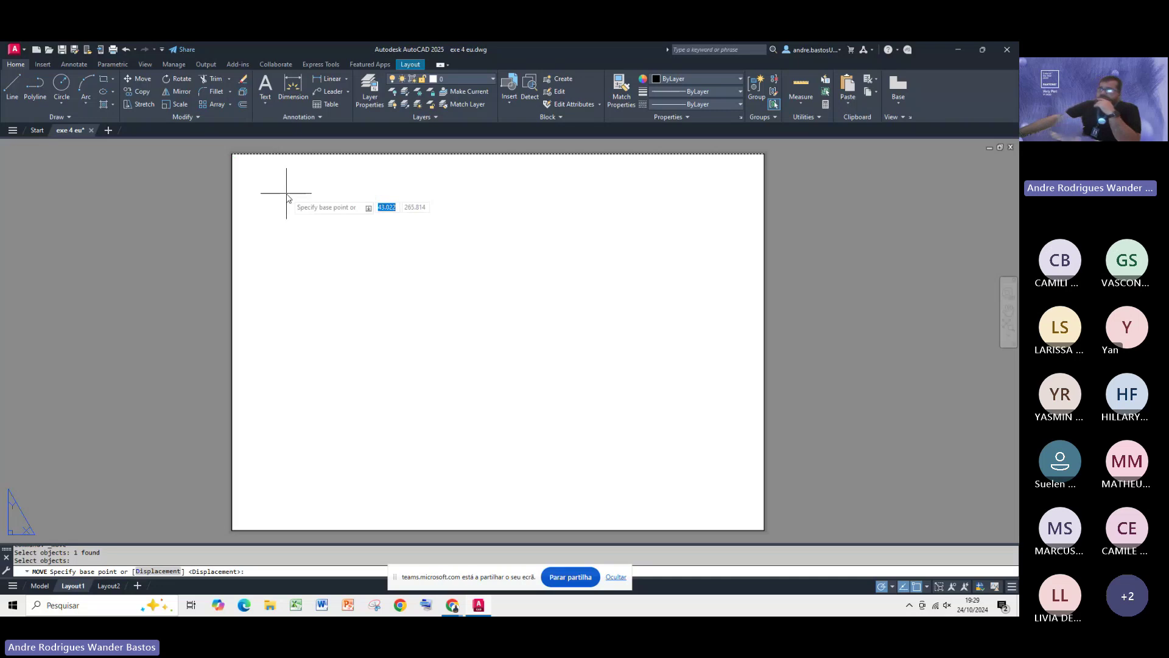
left_click(232, 155)
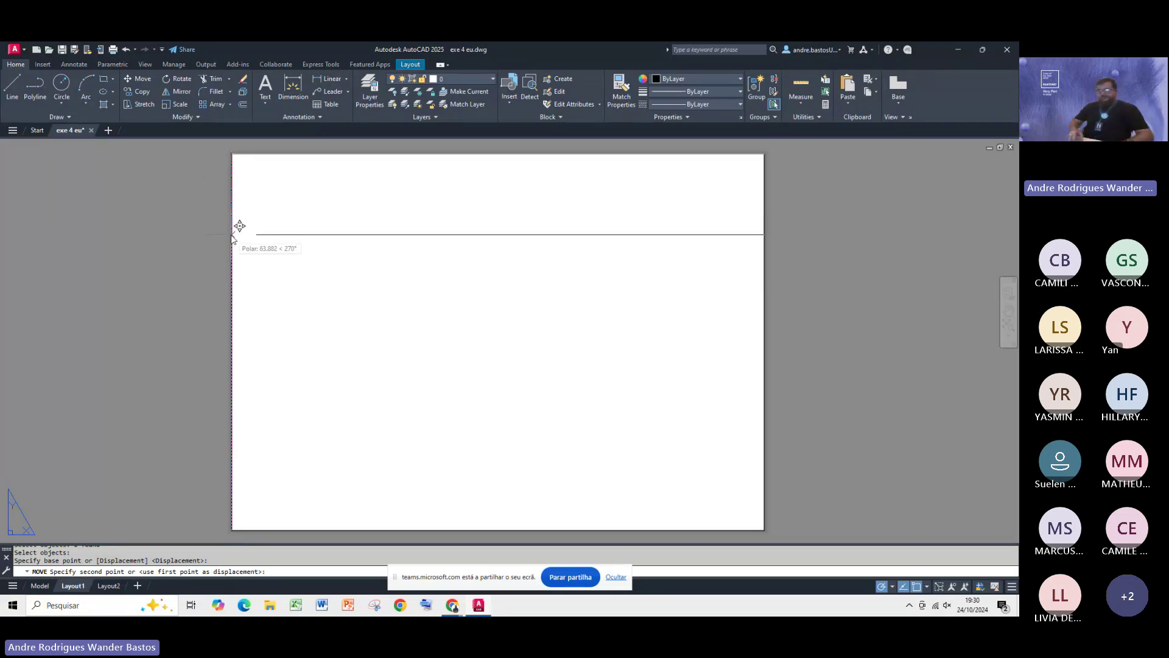
type("10")
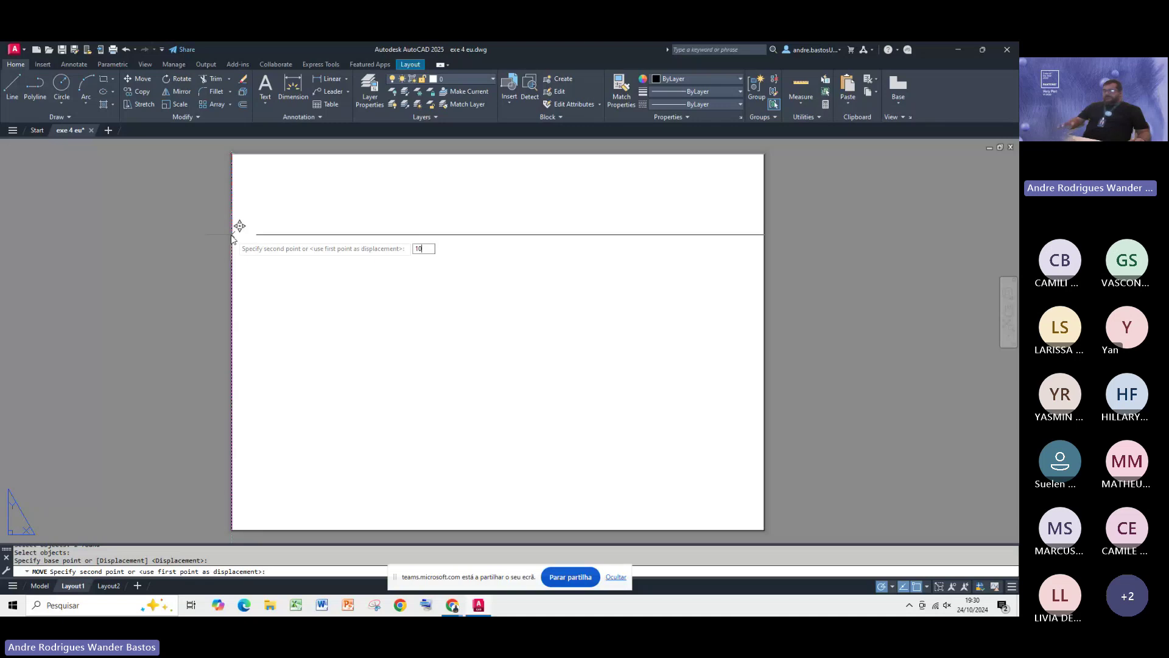
key("Return")
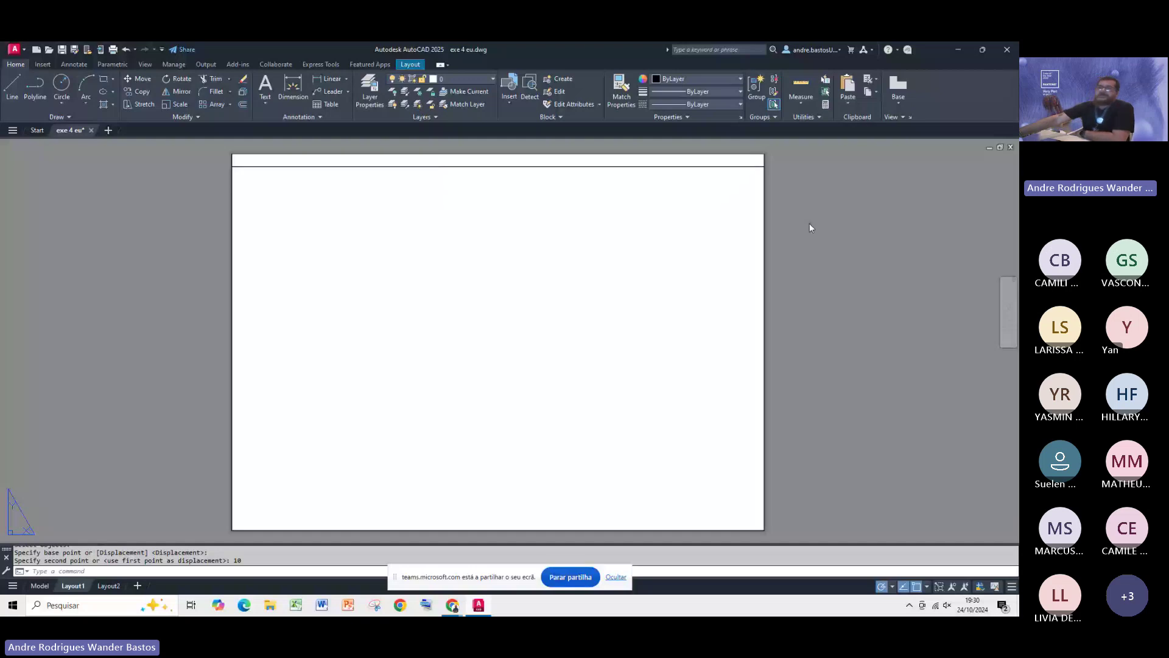
Step: Move the right edge line 10 inward to the left to form the right margin
left_click(140, 80)
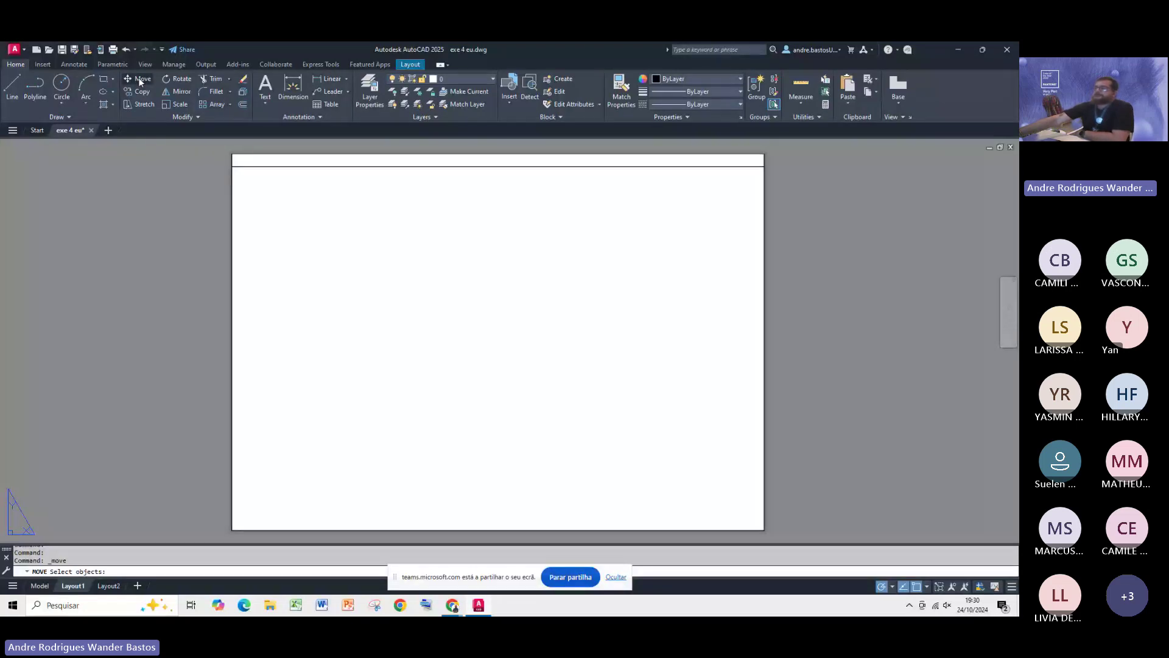
left_click(763, 297)
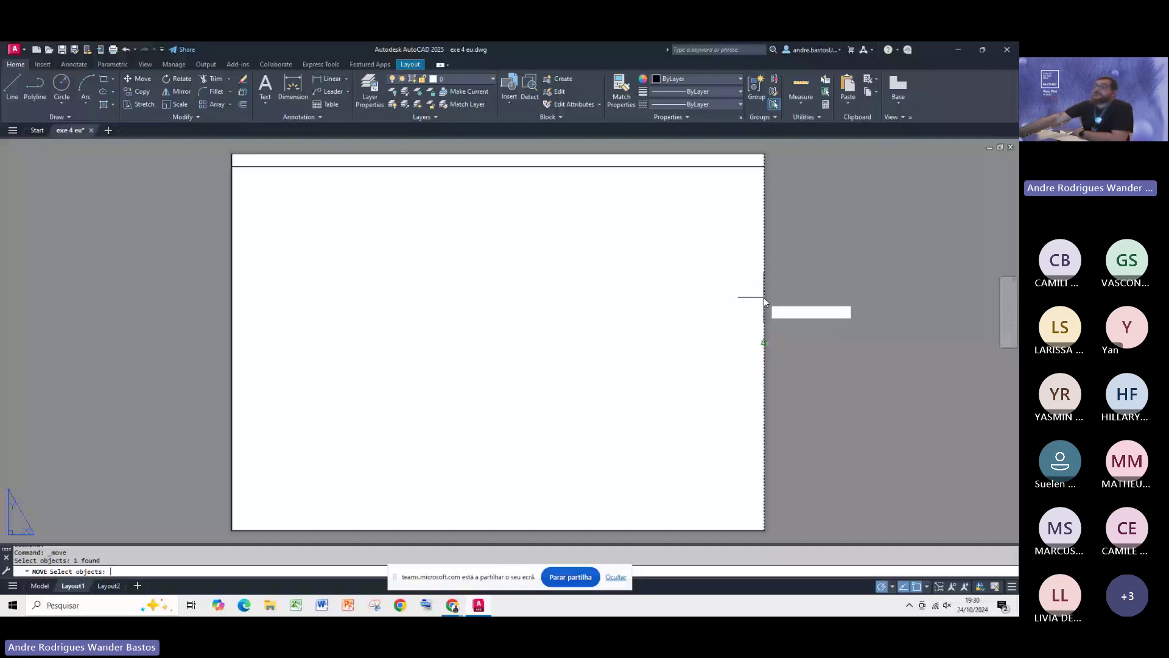
key("Return")
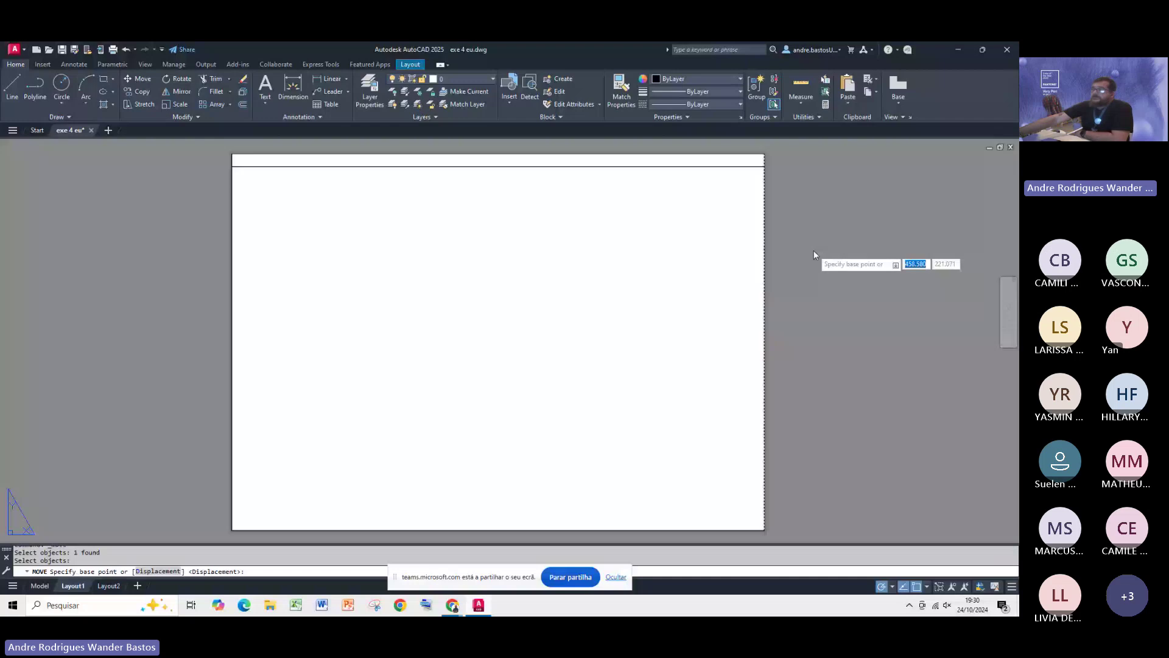
left_click(764, 152)
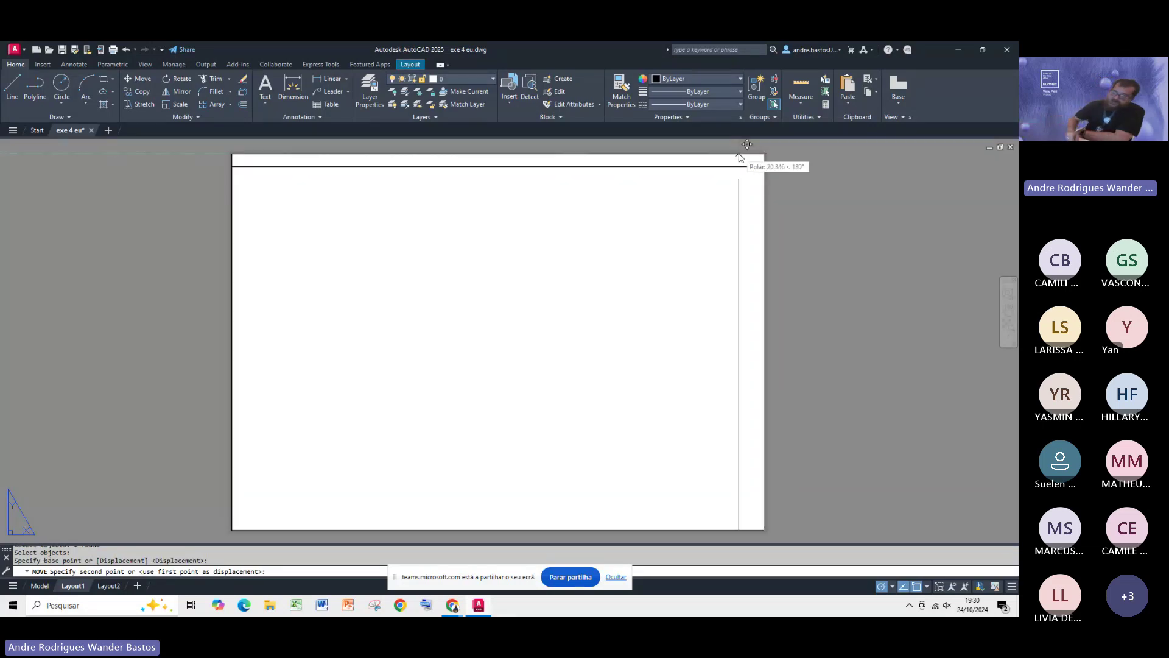
type("10")
key("Return")
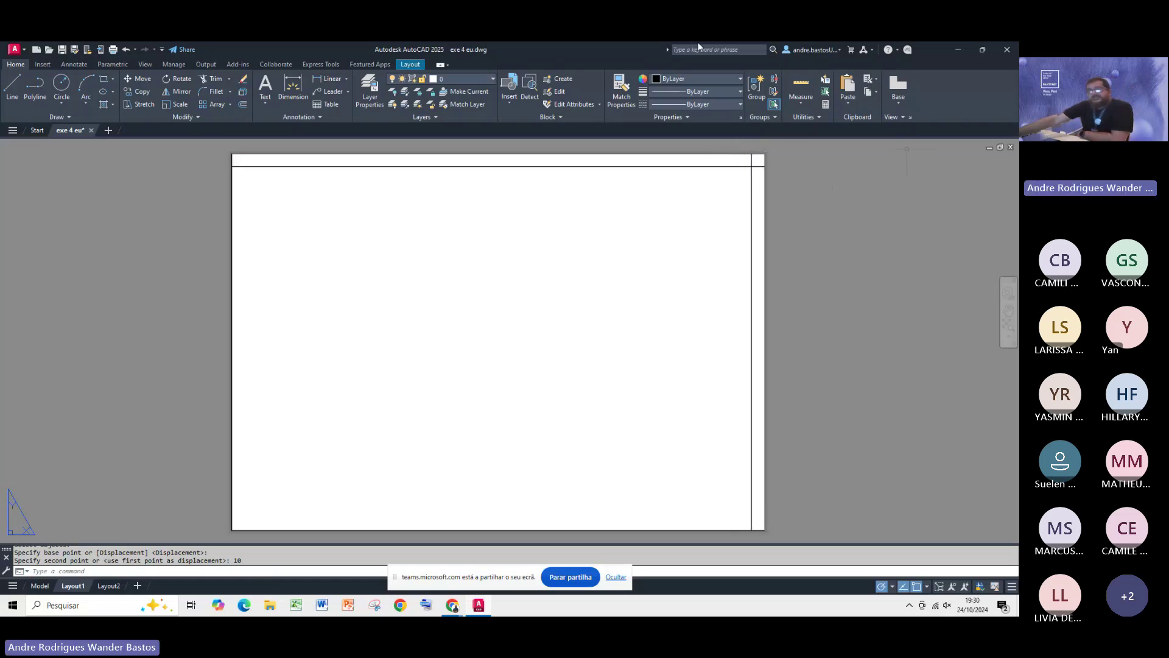
Step: Move the lower edge line straight up by 10 to form the lower margin
left_click(138, 79)
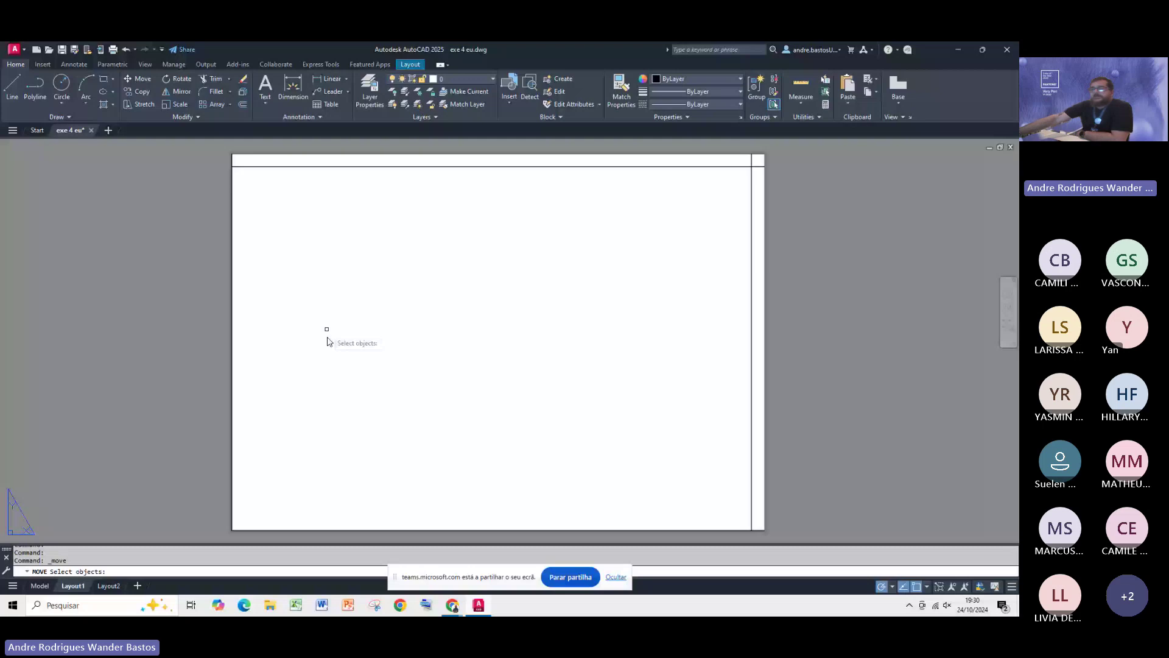
left_click(419, 531)
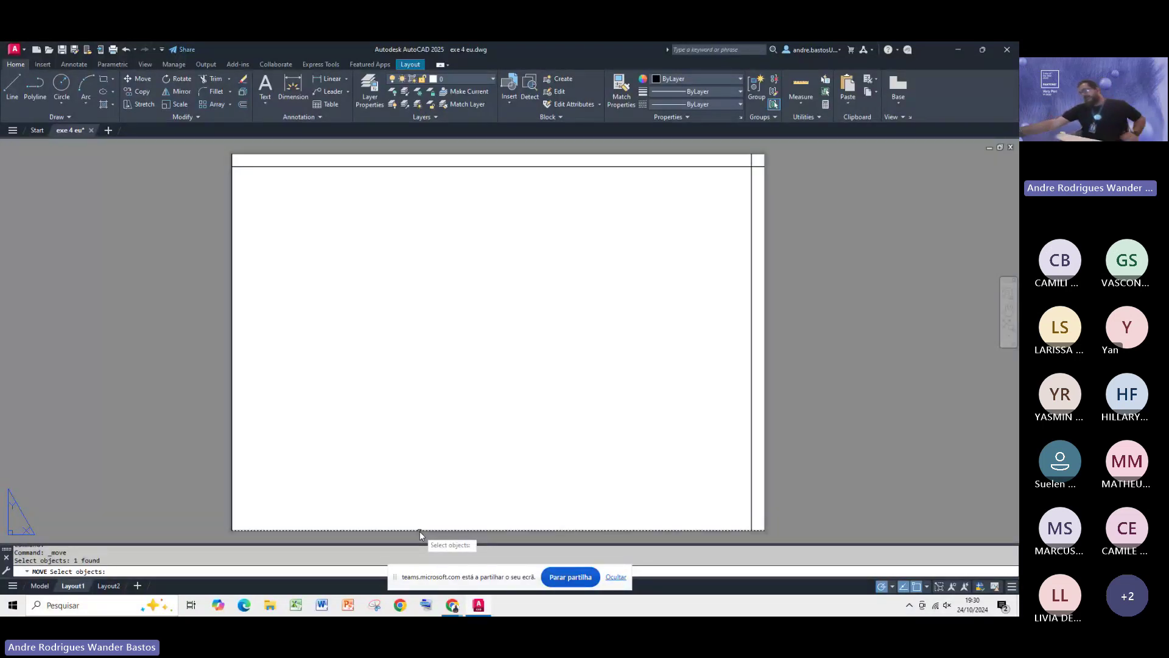
key("Return")
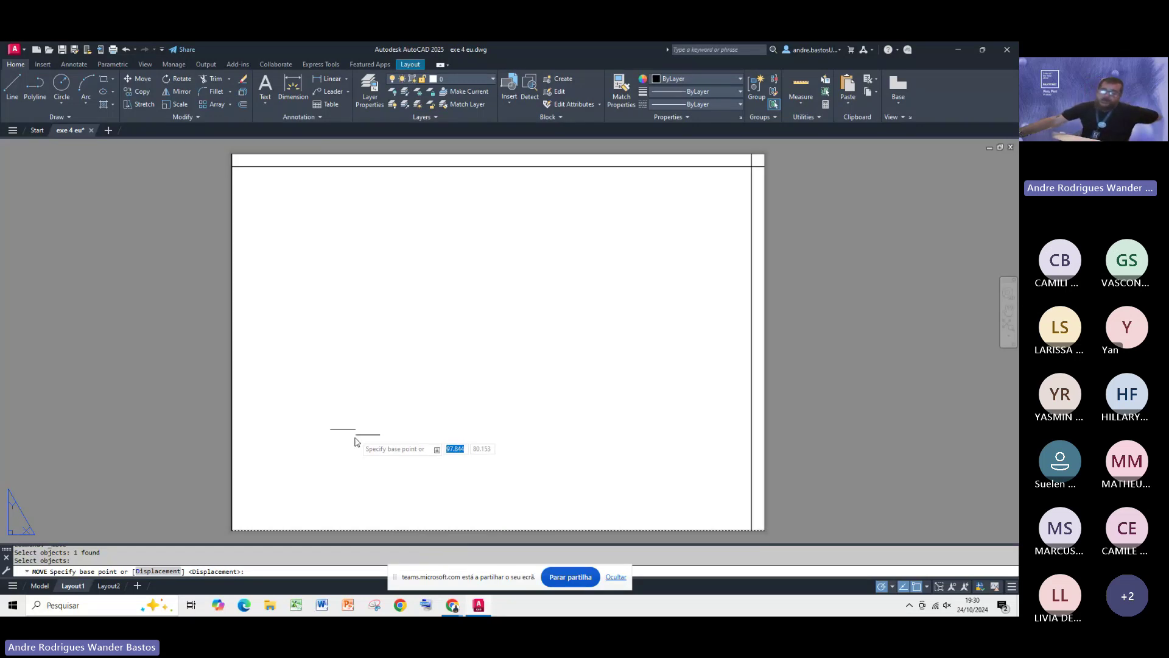
left_click(232, 530)
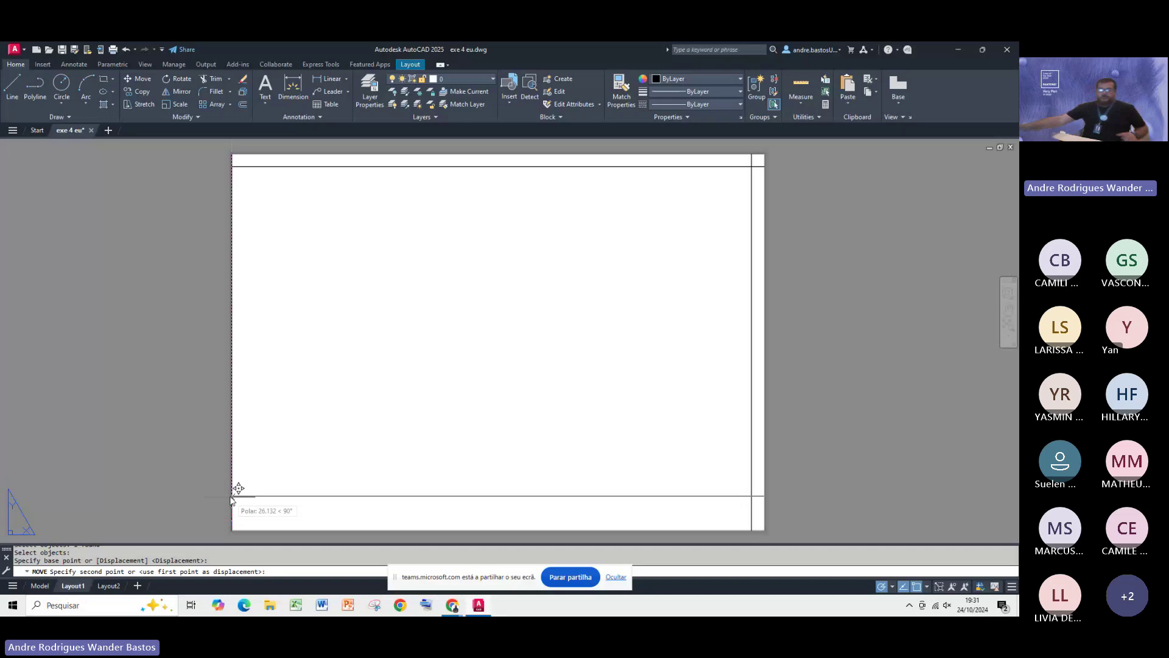
type("10")
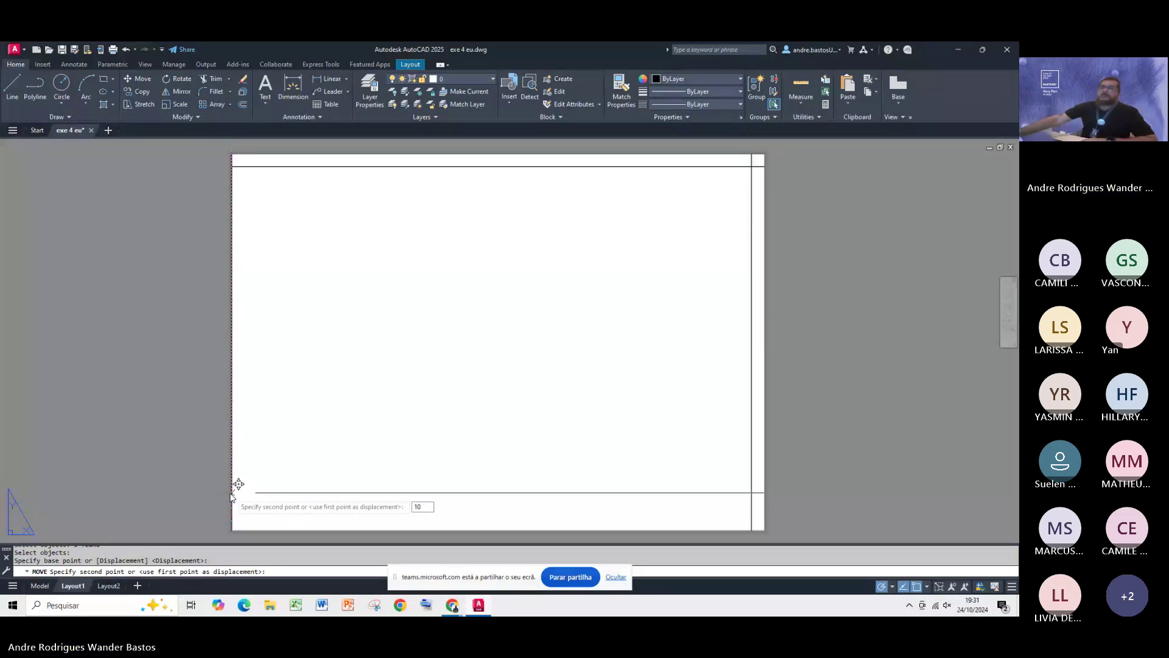
key("Return")
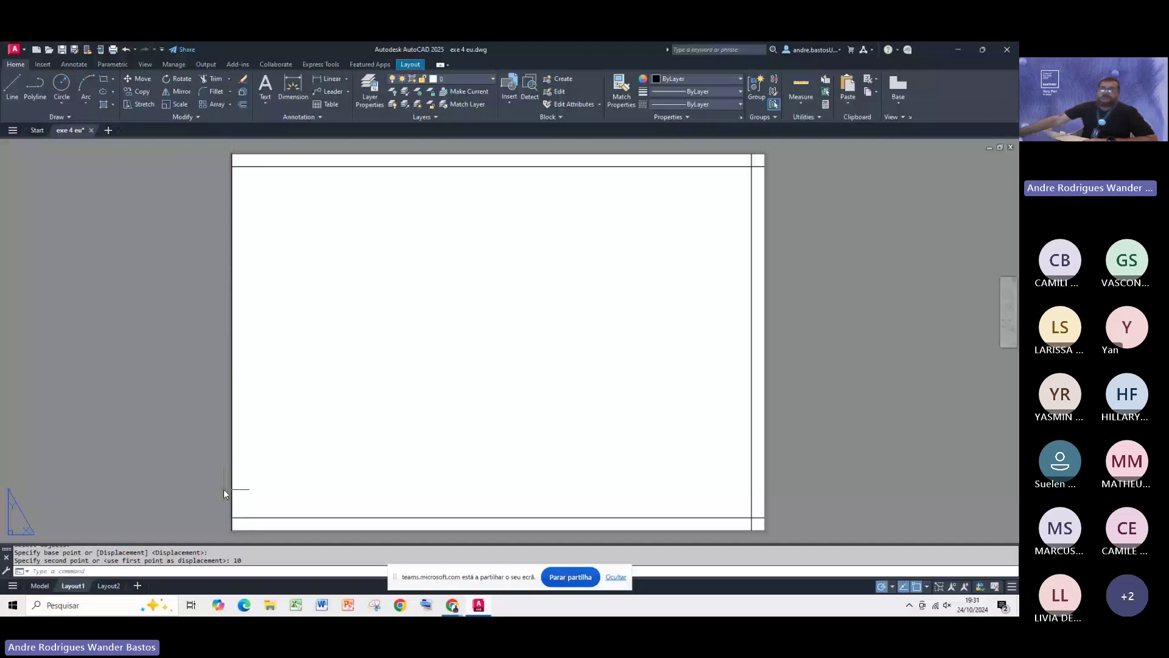
Step: Move the left edge line 25 inward to the right to form the left binding margin
left_click(139, 79)
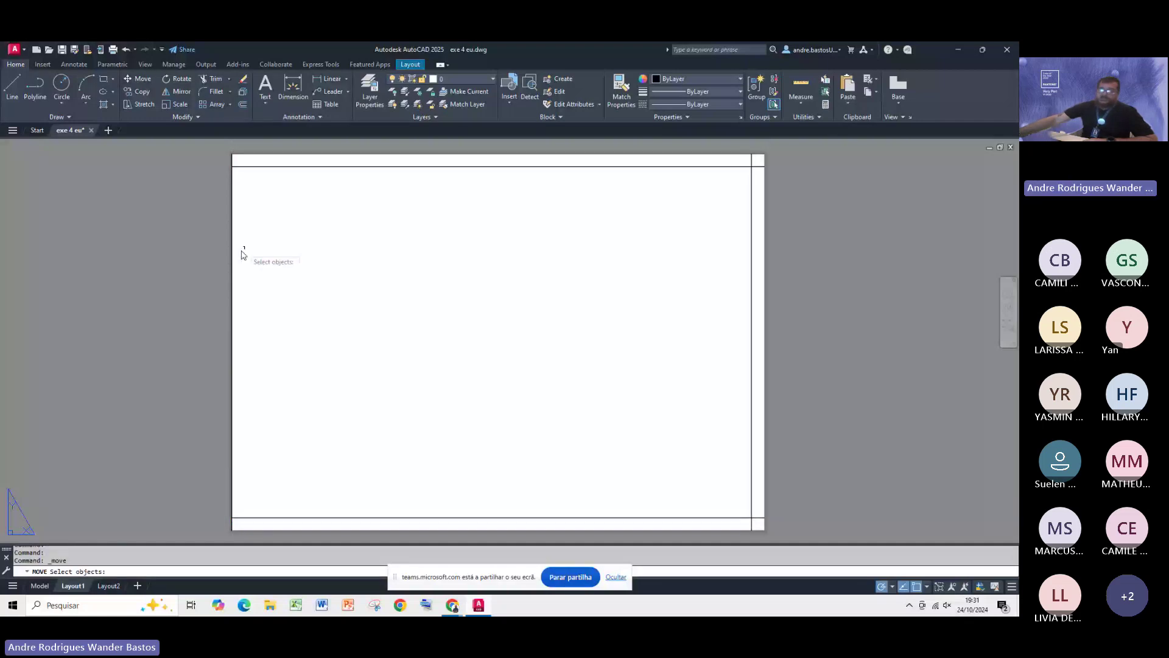
left_click(232, 274)
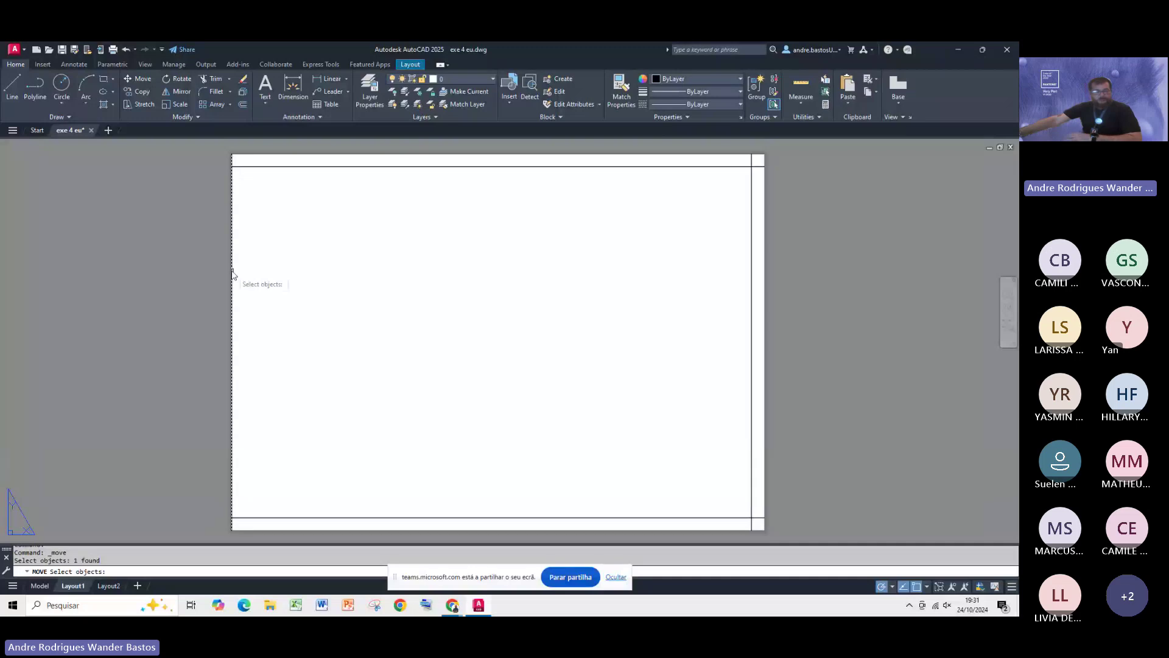
key("Return")
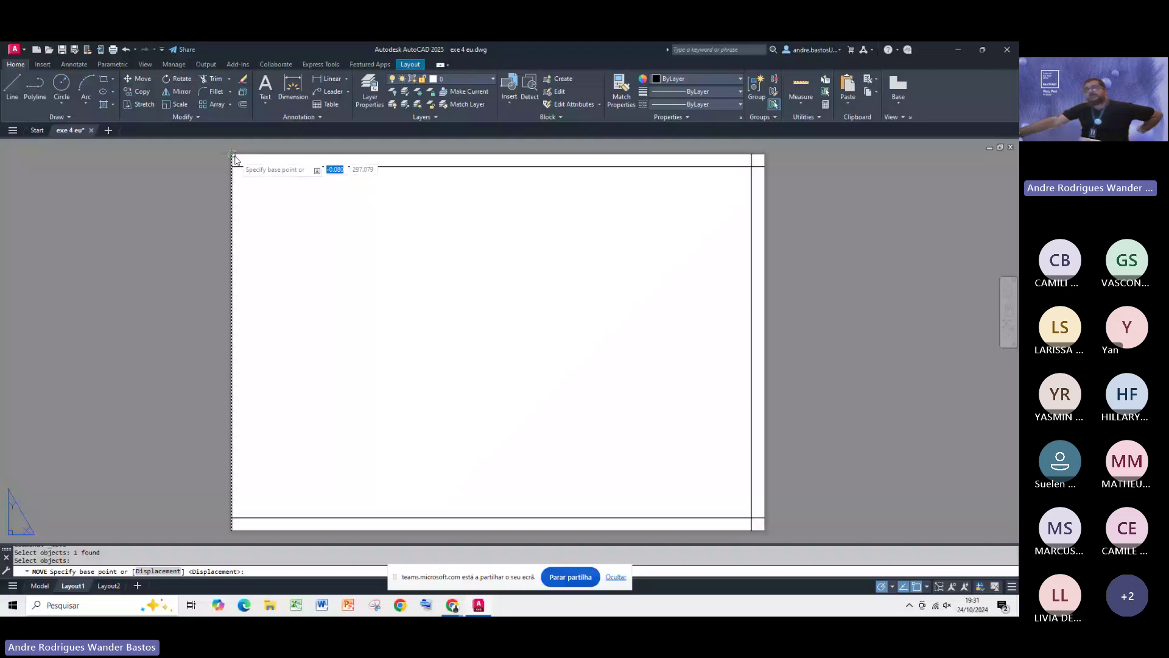
left_click(235, 157)
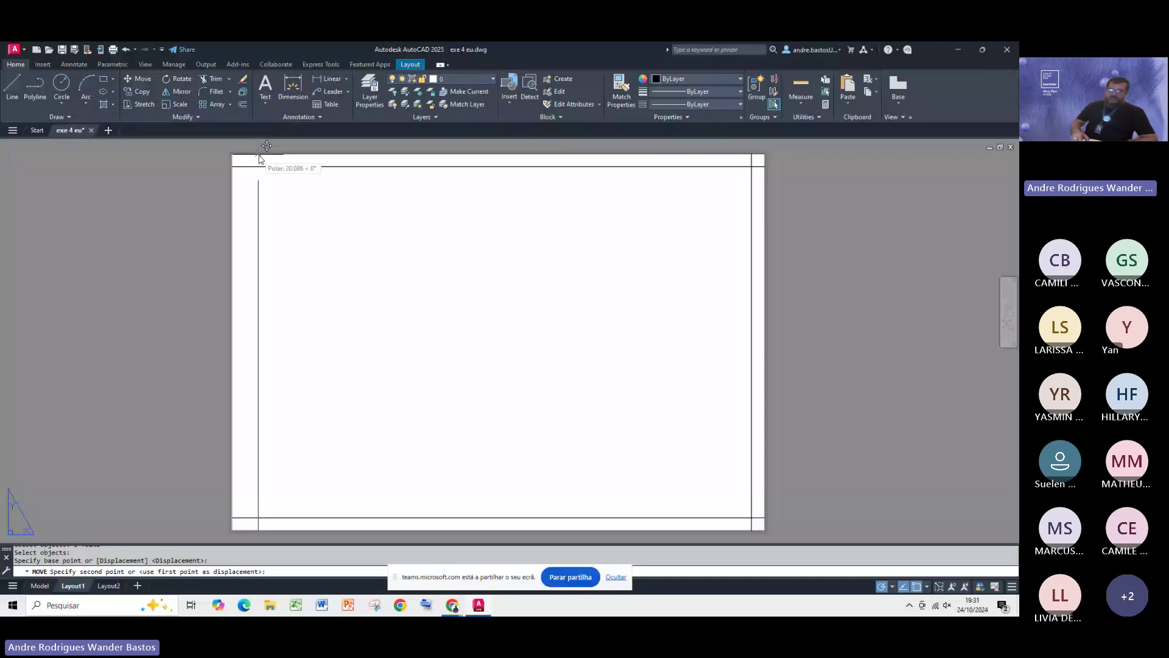
type("25")
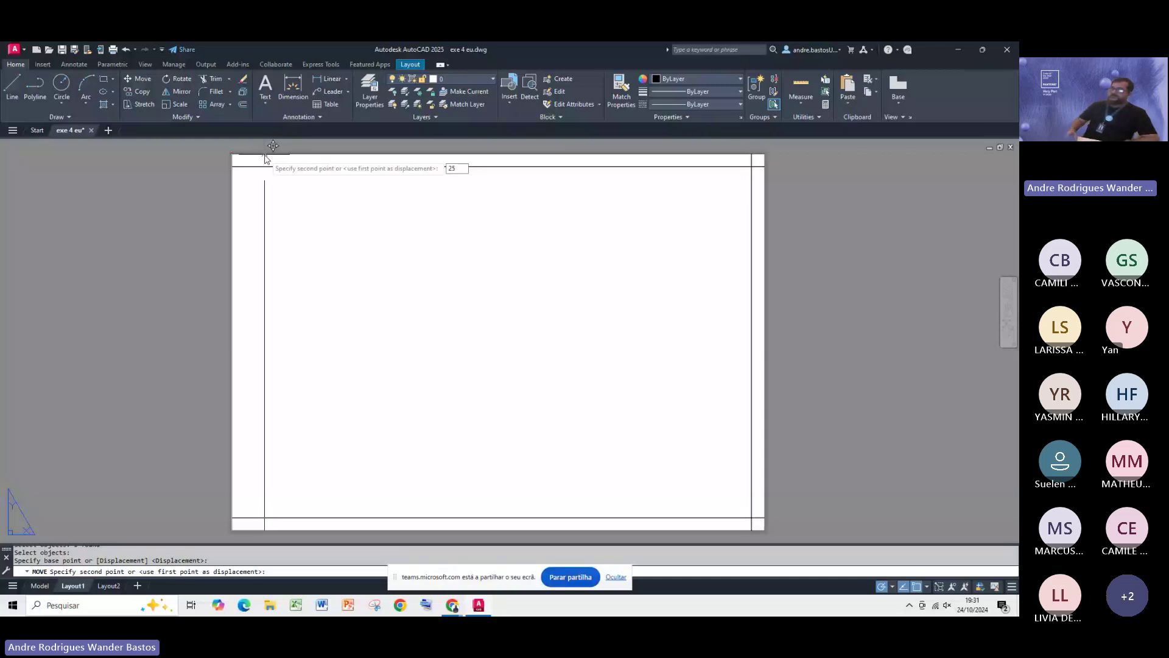
key("Return")
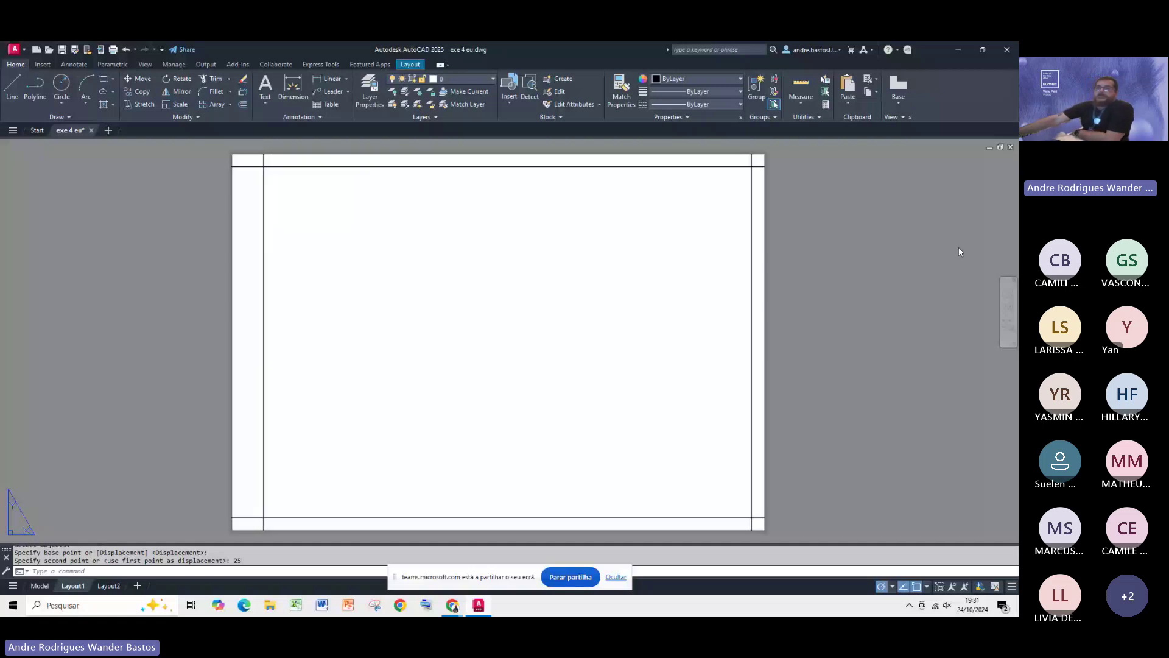
Step: Trim the overhanging line ends at all four corners so the margin lines form a closed border
left_click(211, 79)
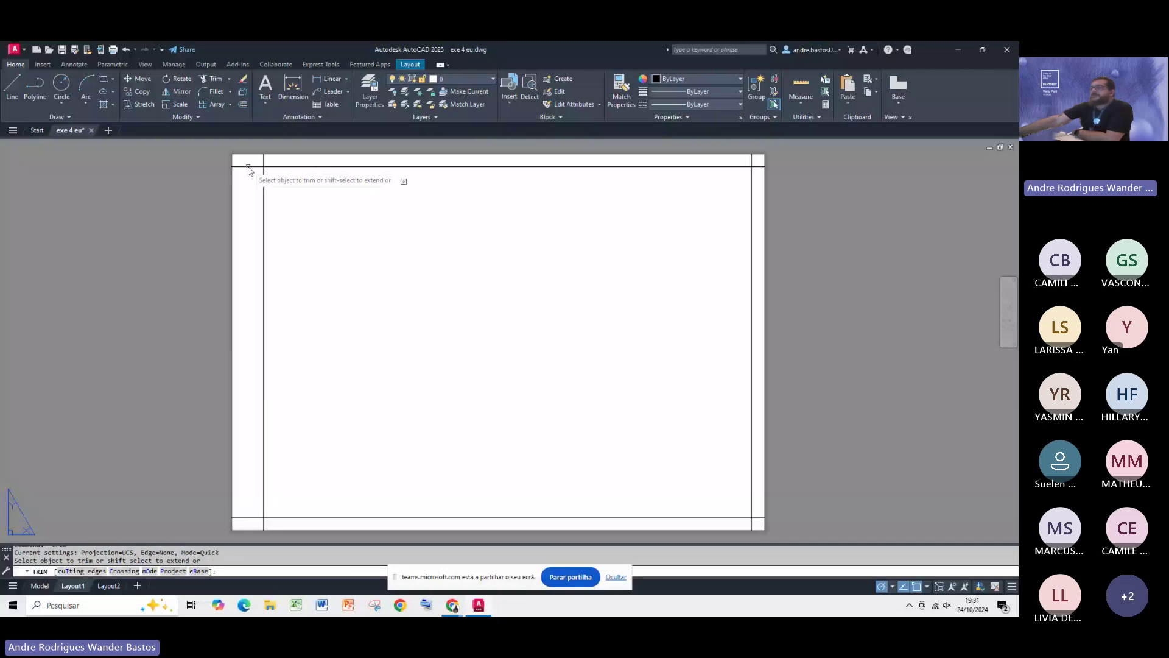
left_click(248, 166)
left_click(263, 159)
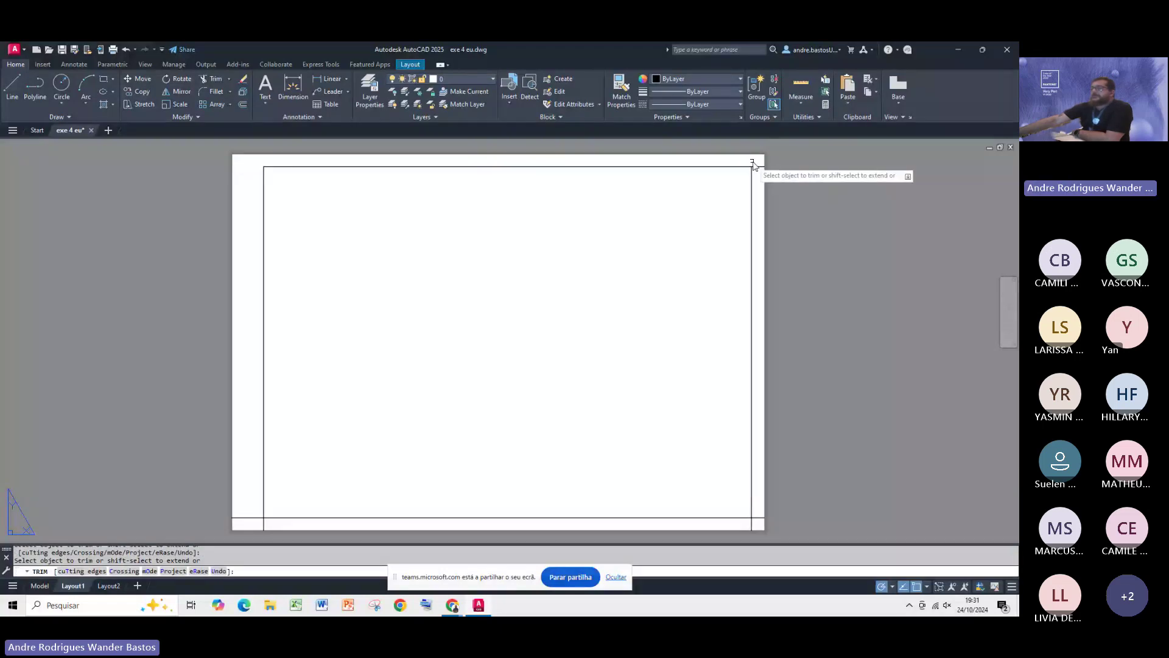
left_click(752, 161)
left_click(758, 166)
left_click(759, 518)
left_click(751, 525)
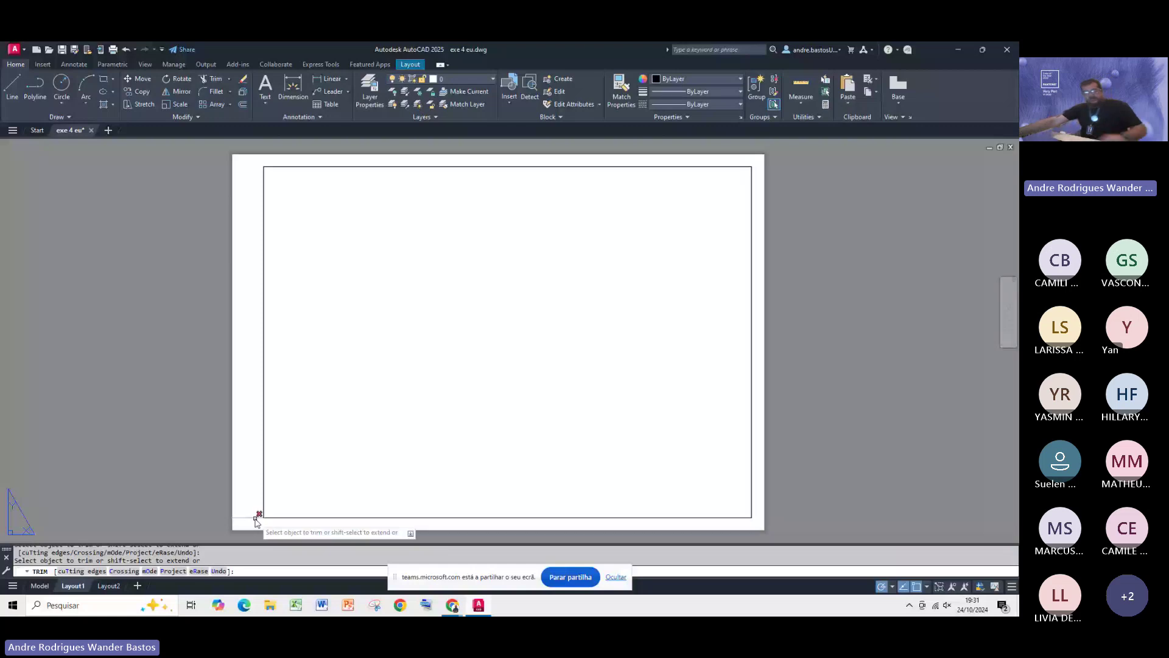
left_click(257, 519)
key("Escape")
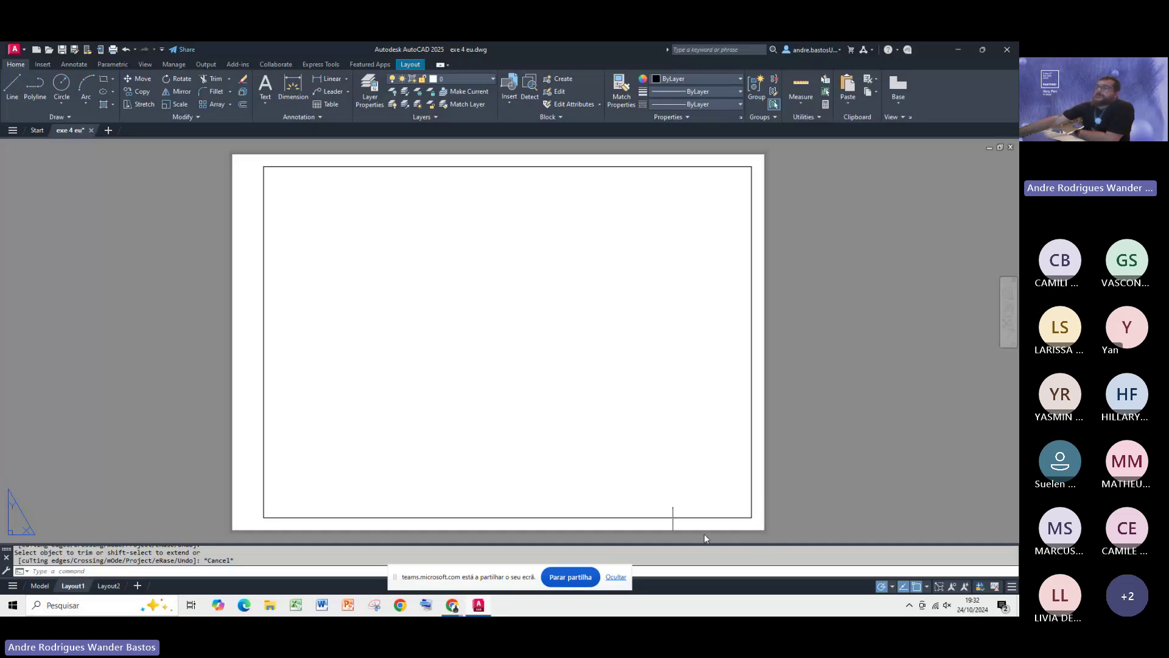
Step: Offset the border's lower line 50 upward to mark the title block height
middle_click_drag(704, 535, 717, 519)
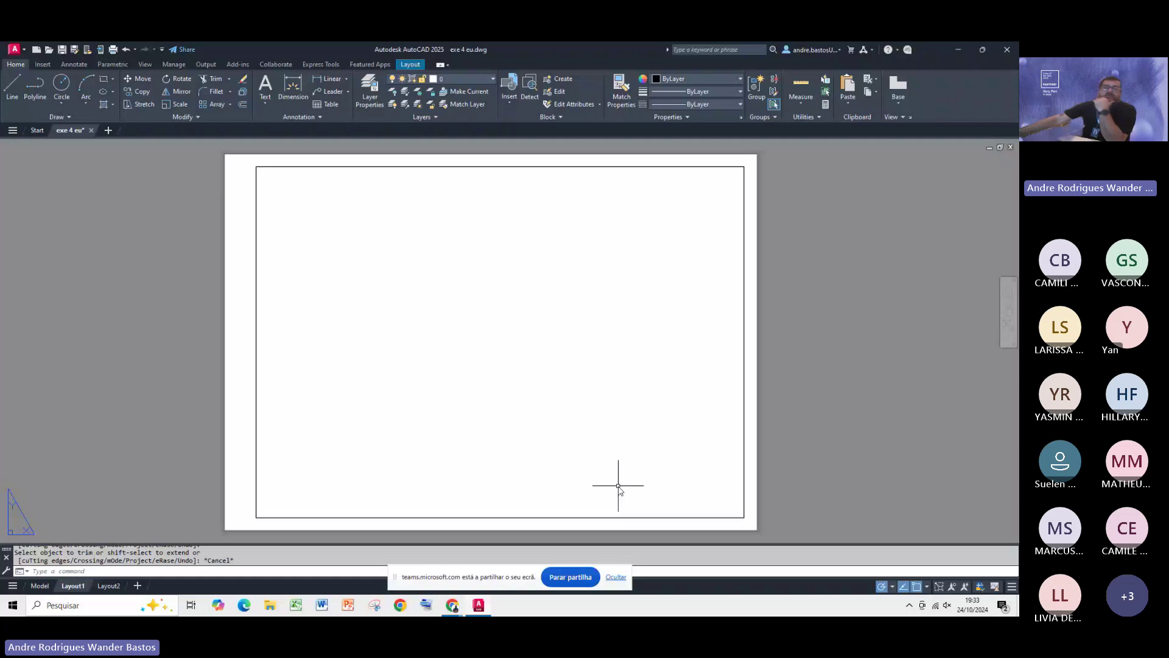
left_click(242, 107)
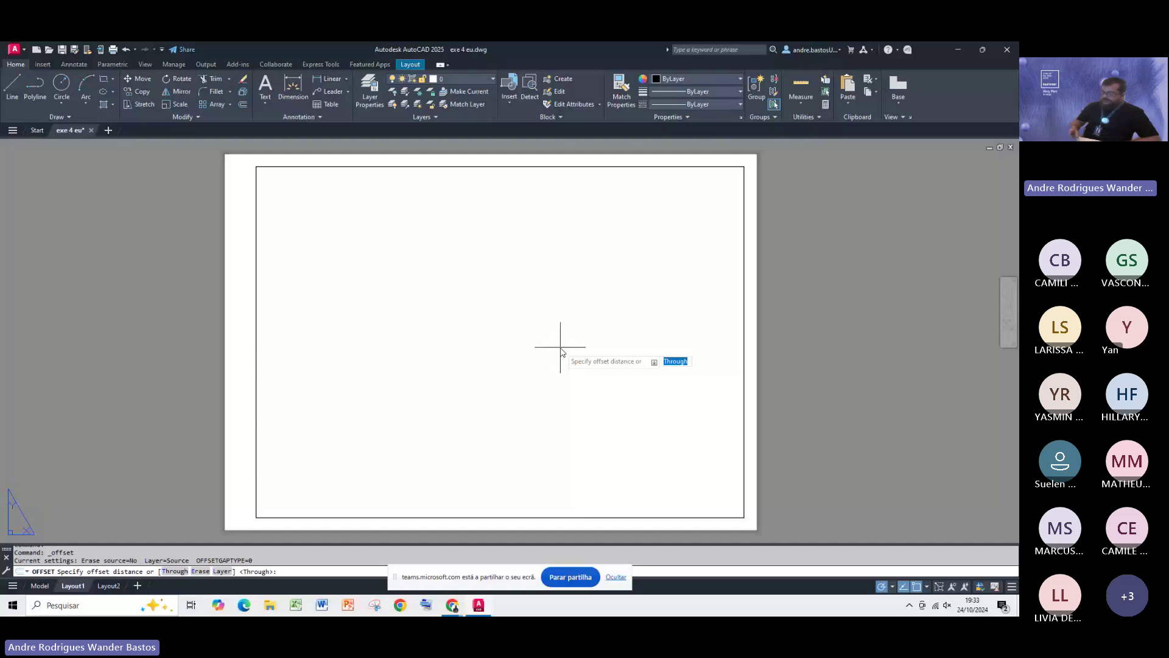
type("50")
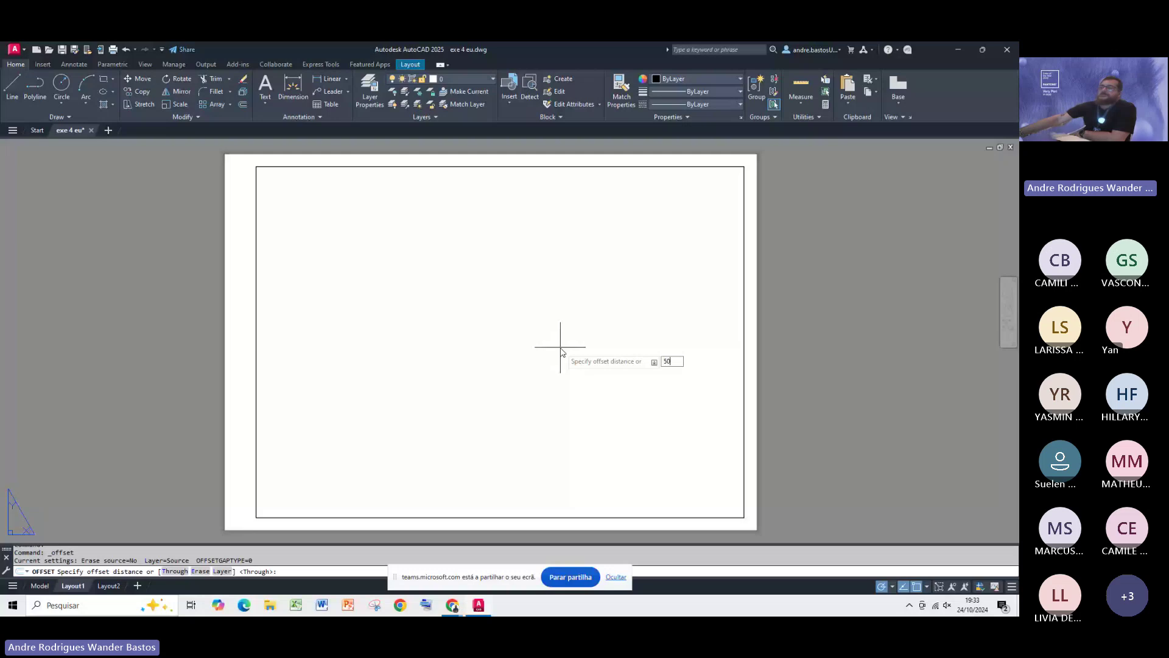
key("Return")
left_click(665, 518)
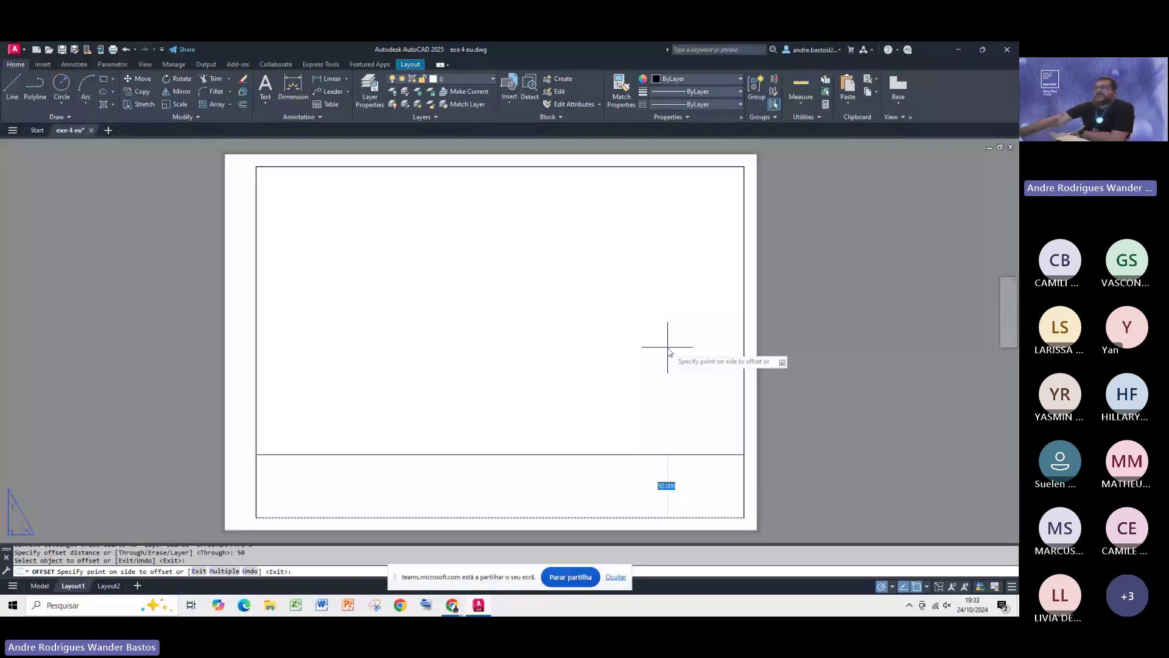
left_click(668, 348)
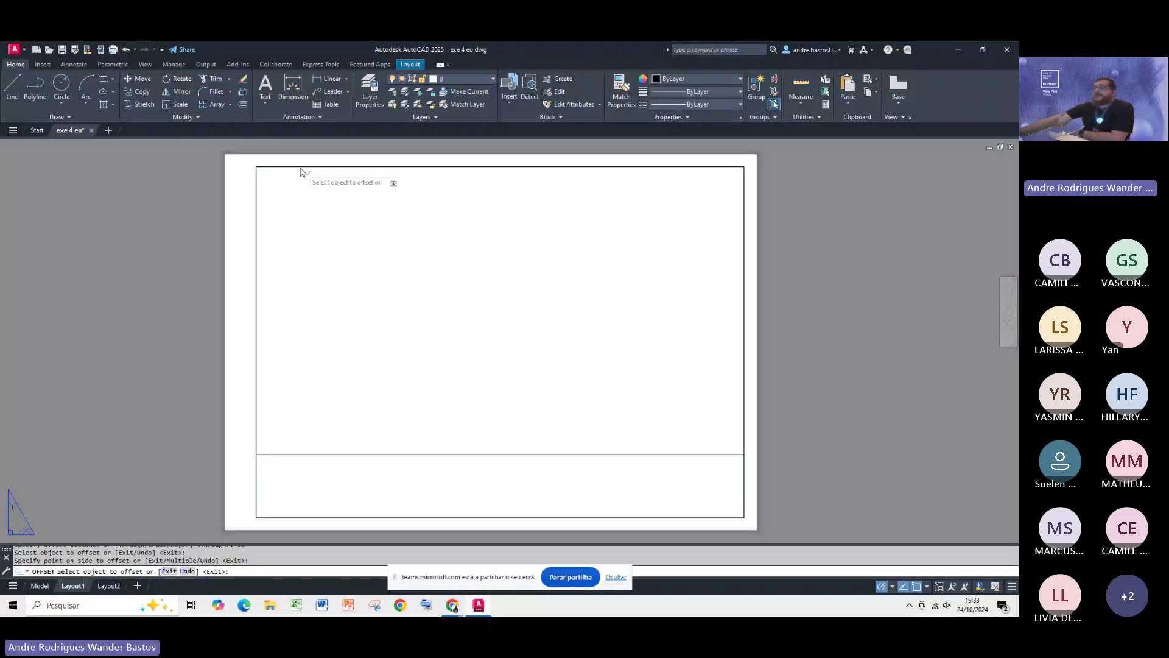
key("Return")
Step: Offset the border's right line 175 to the left to mark the title block width
key("Return")
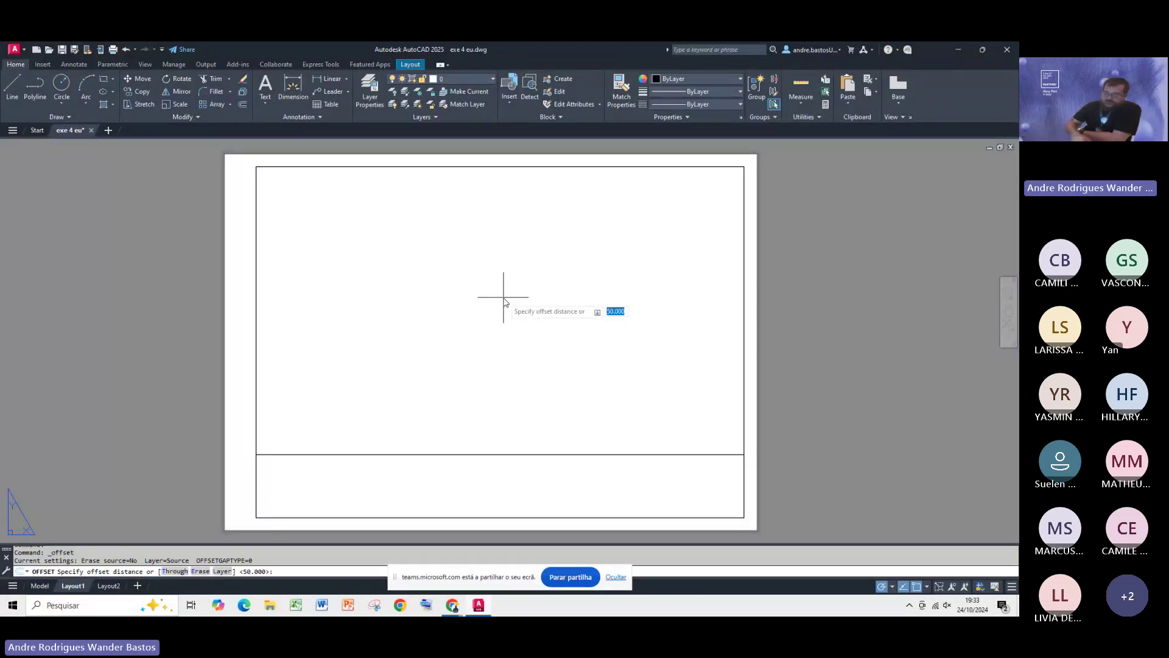
type("10")
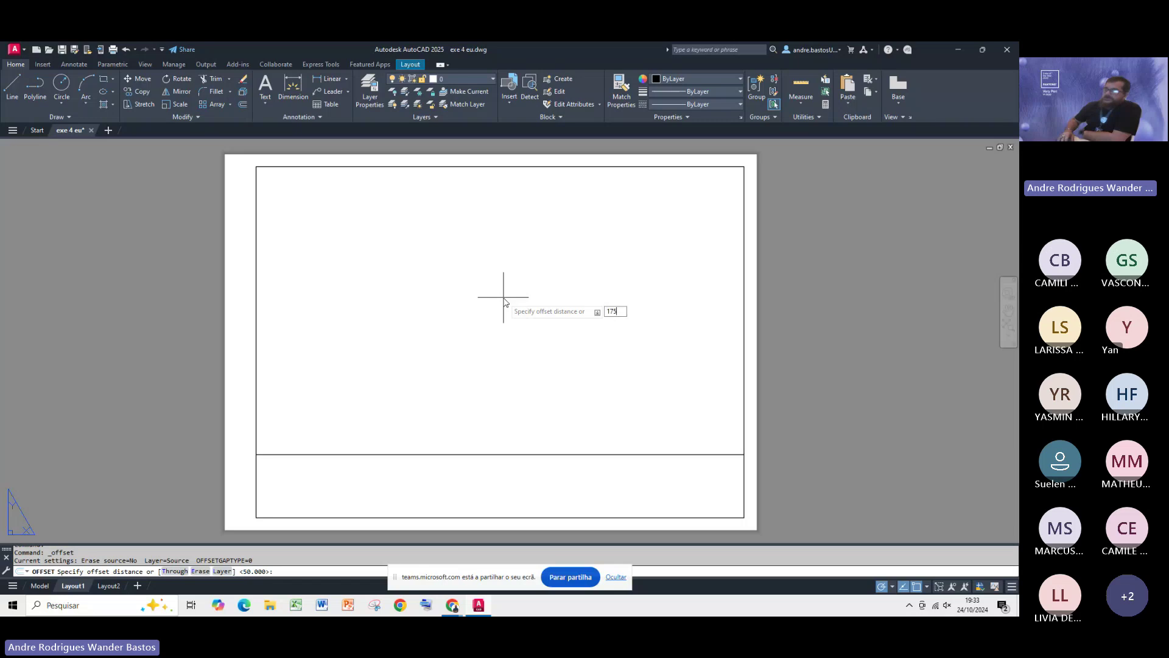
key("Return")
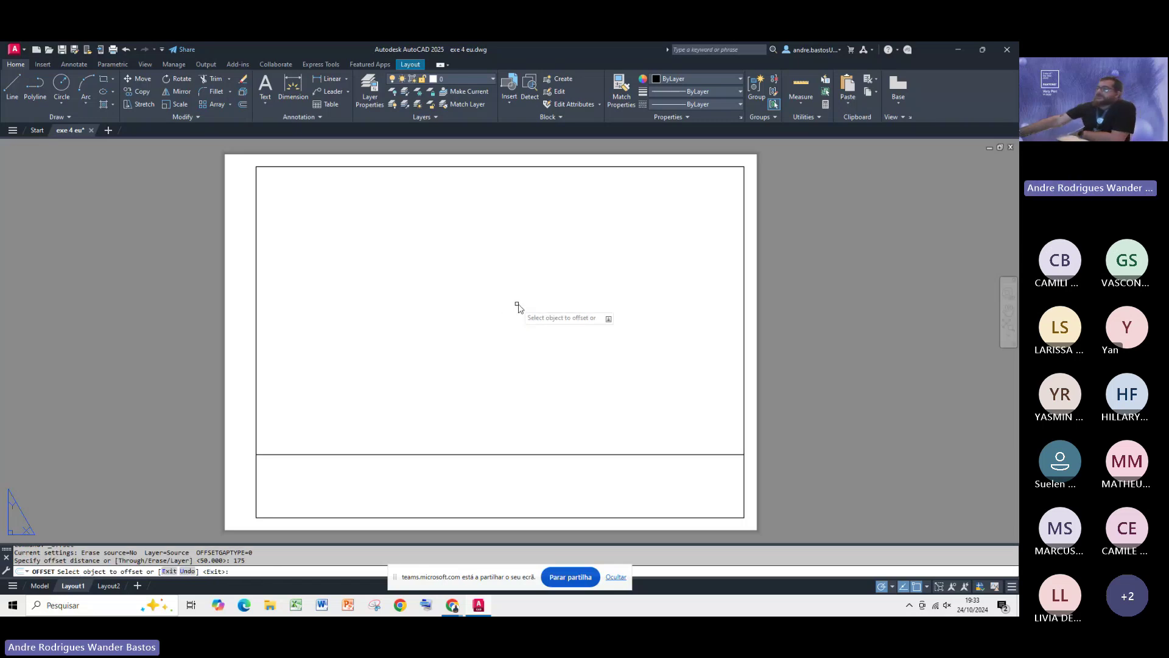
left_click(744, 363)
left_click(746, 364)
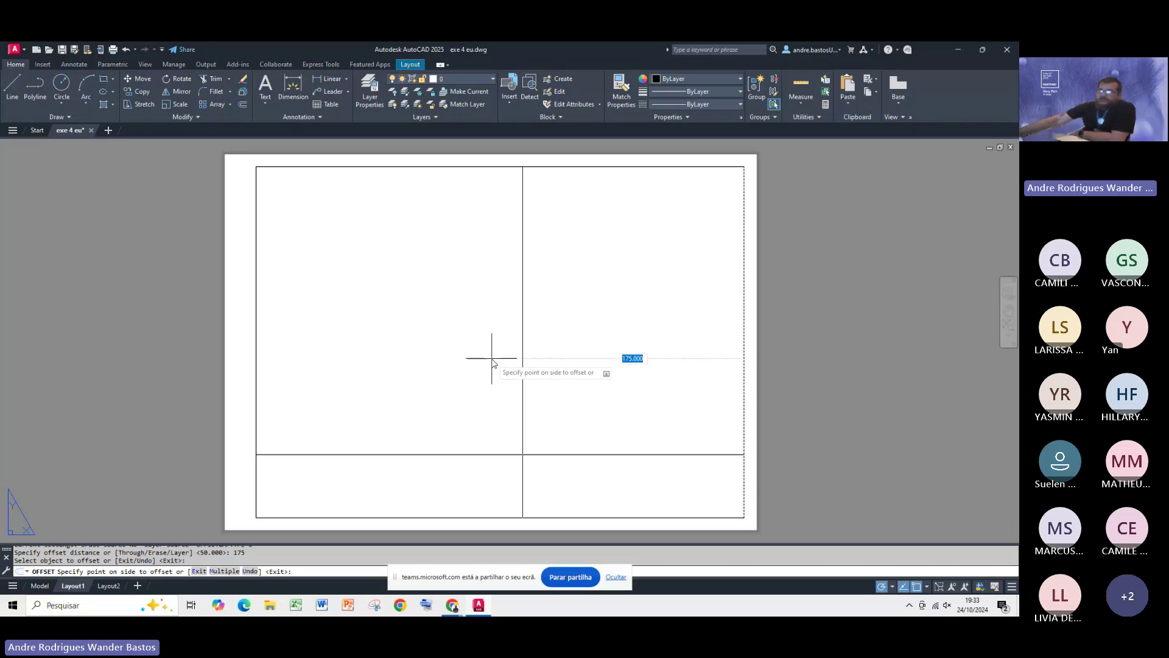
left_click(492, 360)
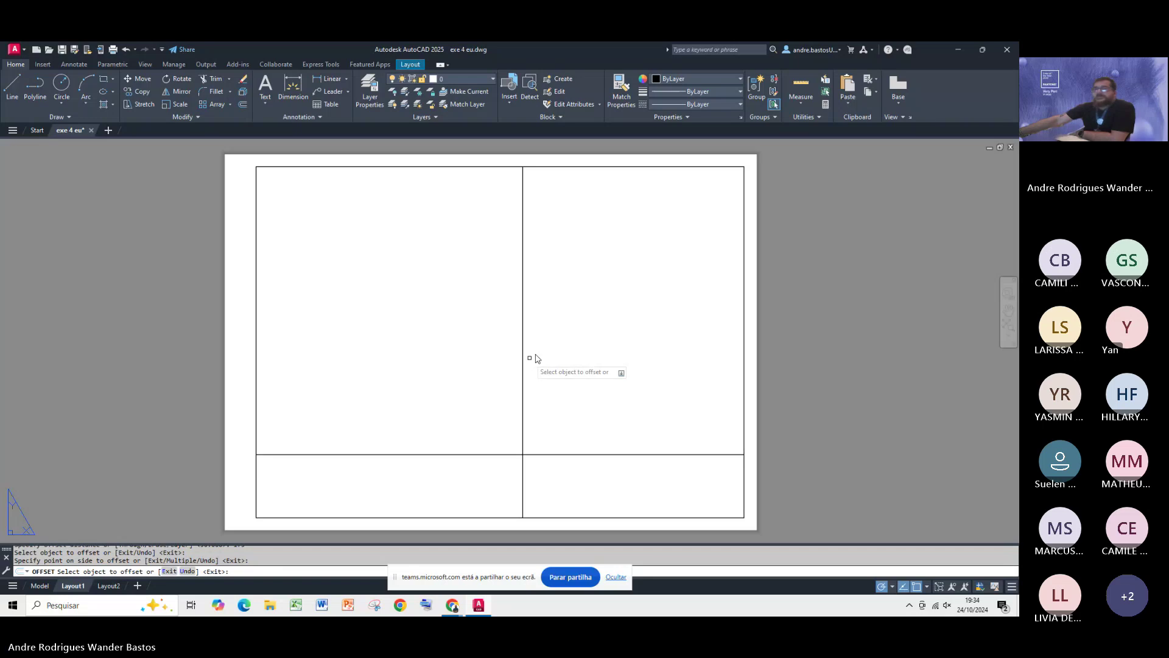
Step: Trim the two offset lines beyond their crossing so only the title block rectangle remains in the border's lower-right corner
left_click(210, 79)
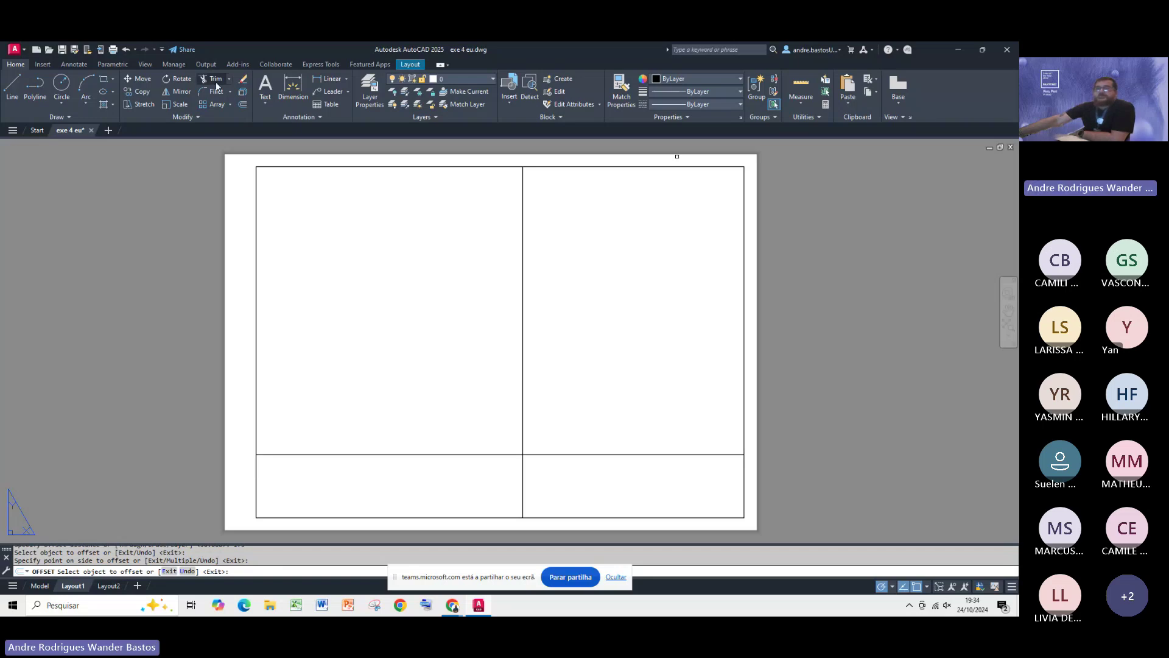
left_click(545, 328)
left_click(381, 478)
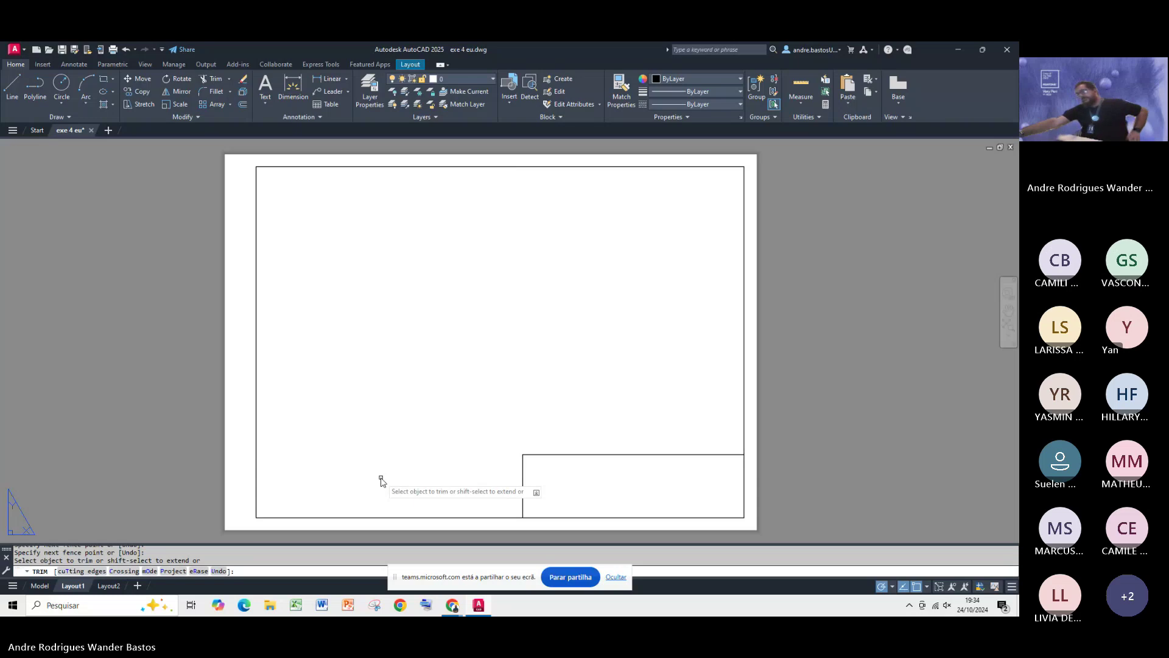
key("Return")
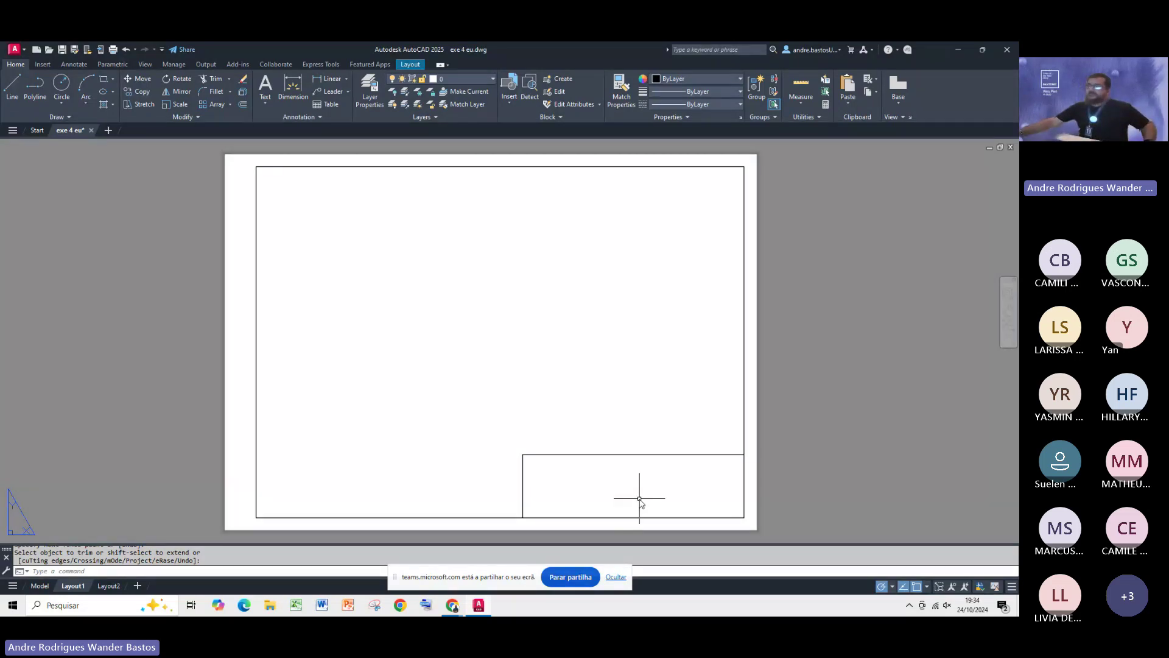
Step: Offset the title block's top line downward four times, 10 apart, to divide the block into five equal rows
scroll(639, 498, "up", 1)
scroll(592, 403, "up", 1)
scroll(591, 398, "up", 1)
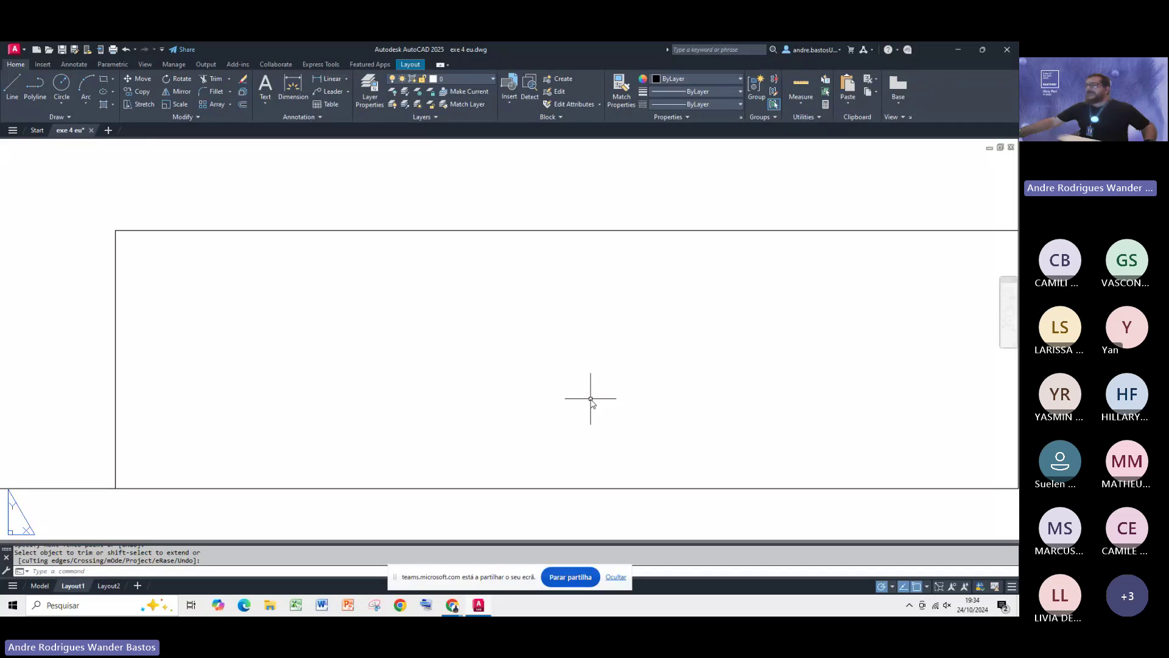
scroll(590, 399, "down", 1)
middle_click_drag(591, 399, 552, 368)
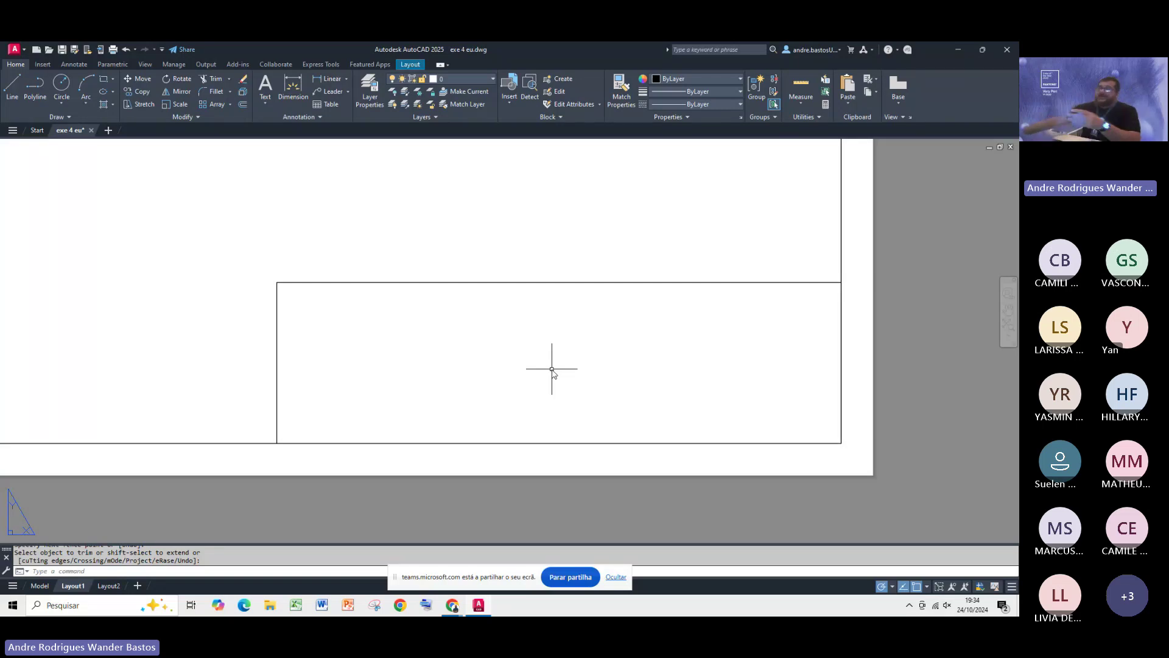
scroll(552, 369, "down", 8)
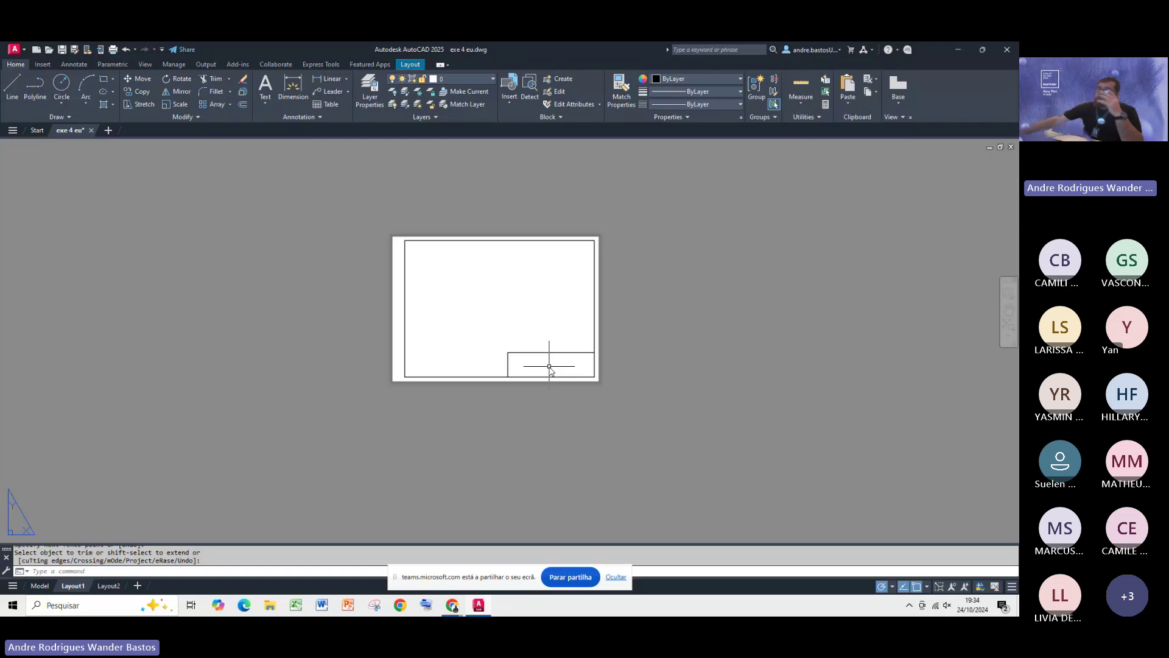
scroll(549, 367, "up", 8)
middle_click_drag(549, 366, 526, 363)
scroll(528, 362, "down", 2)
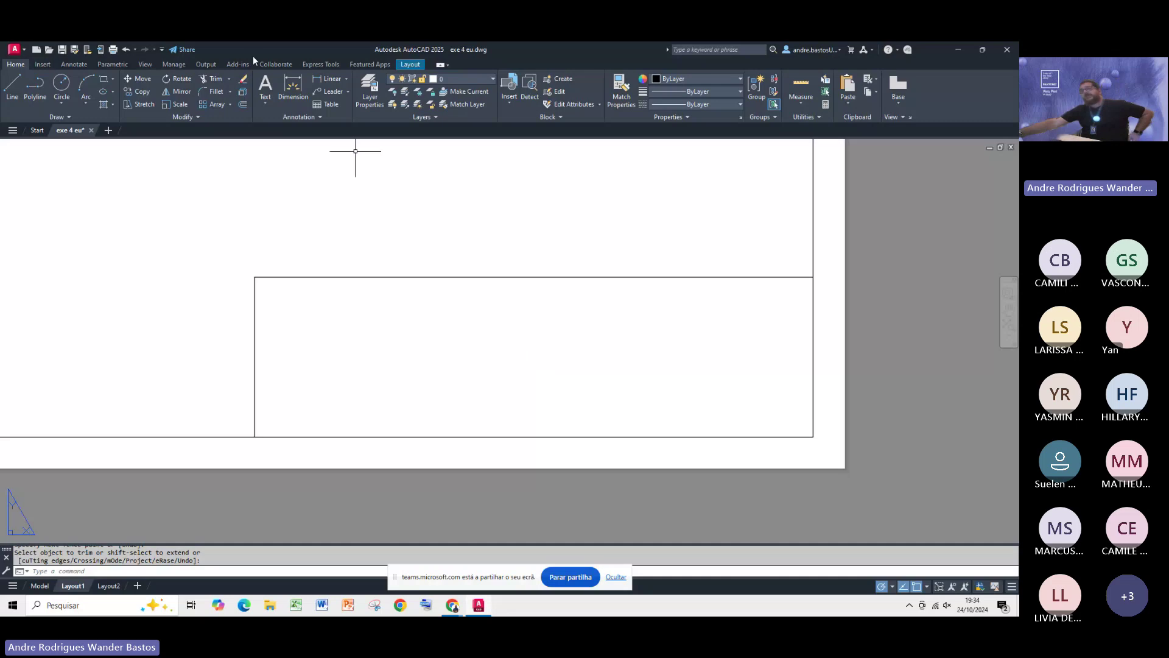
left_click(243, 105)
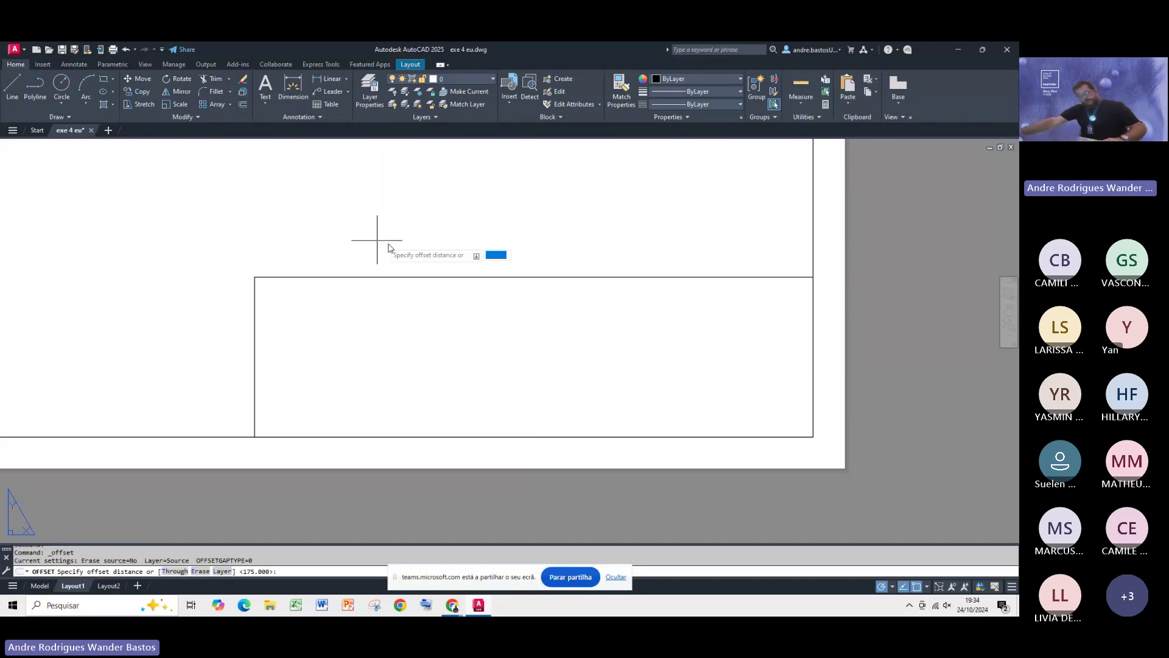
type("10")
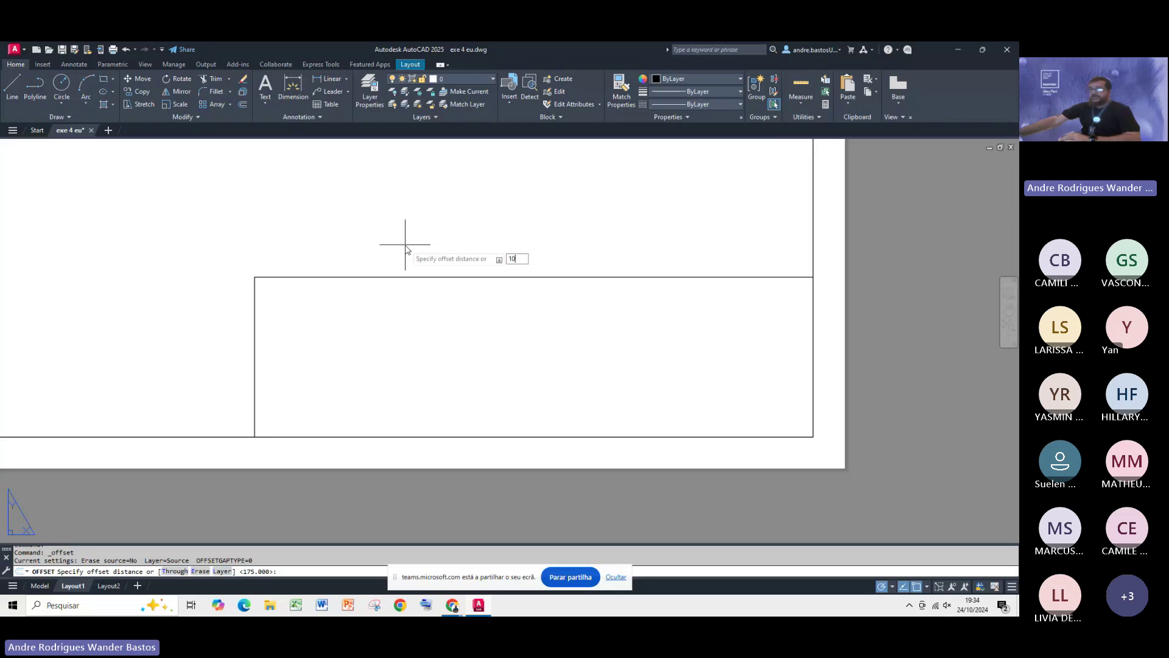
key("Return")
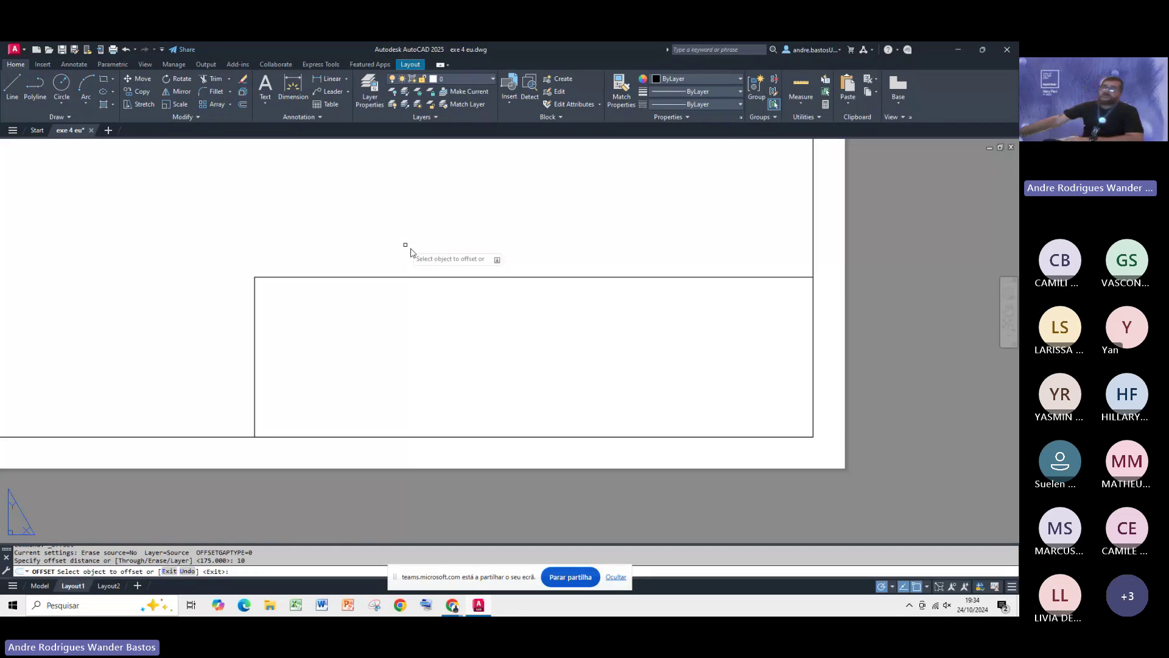
left_click(433, 278)
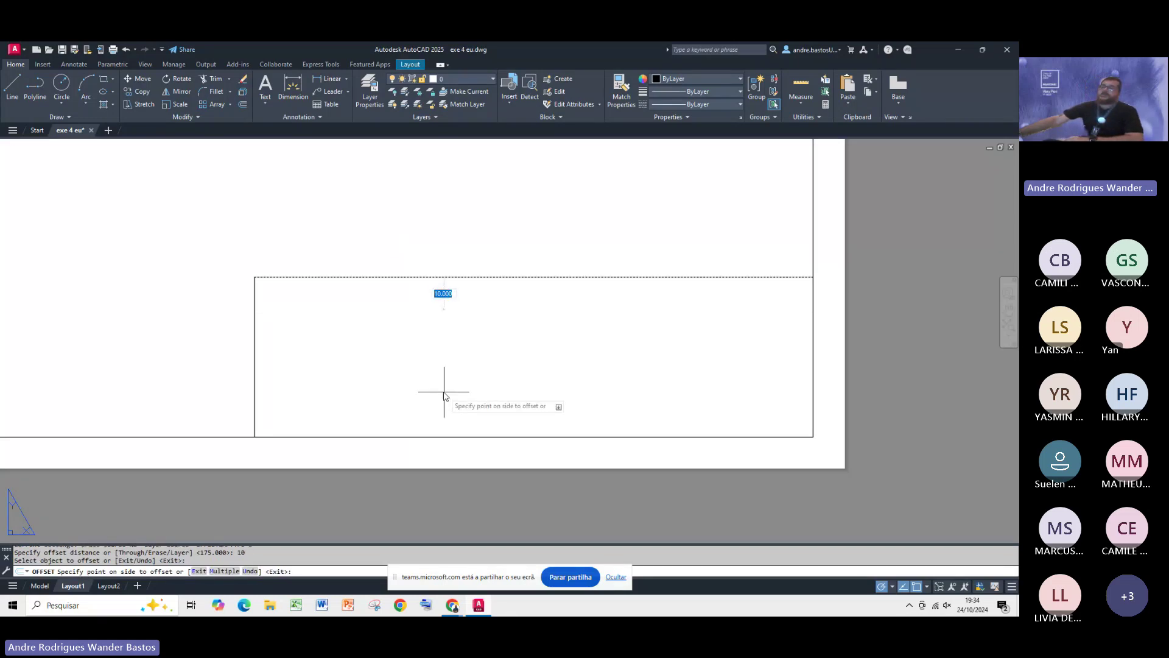
left_click(444, 396)
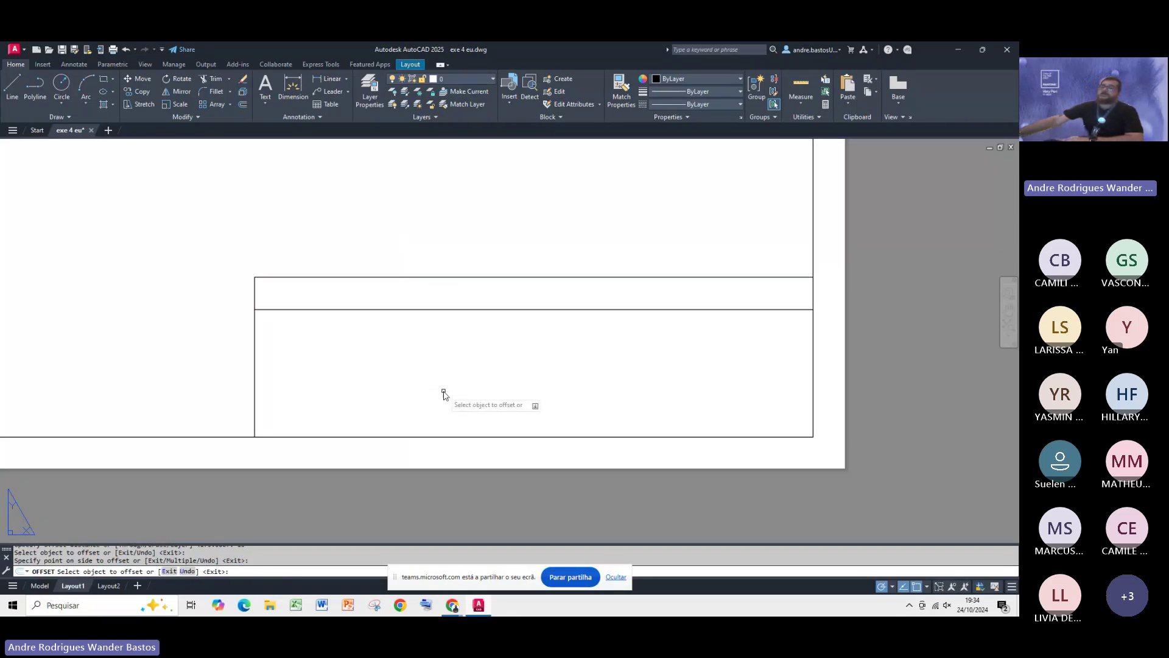
left_click(431, 310)
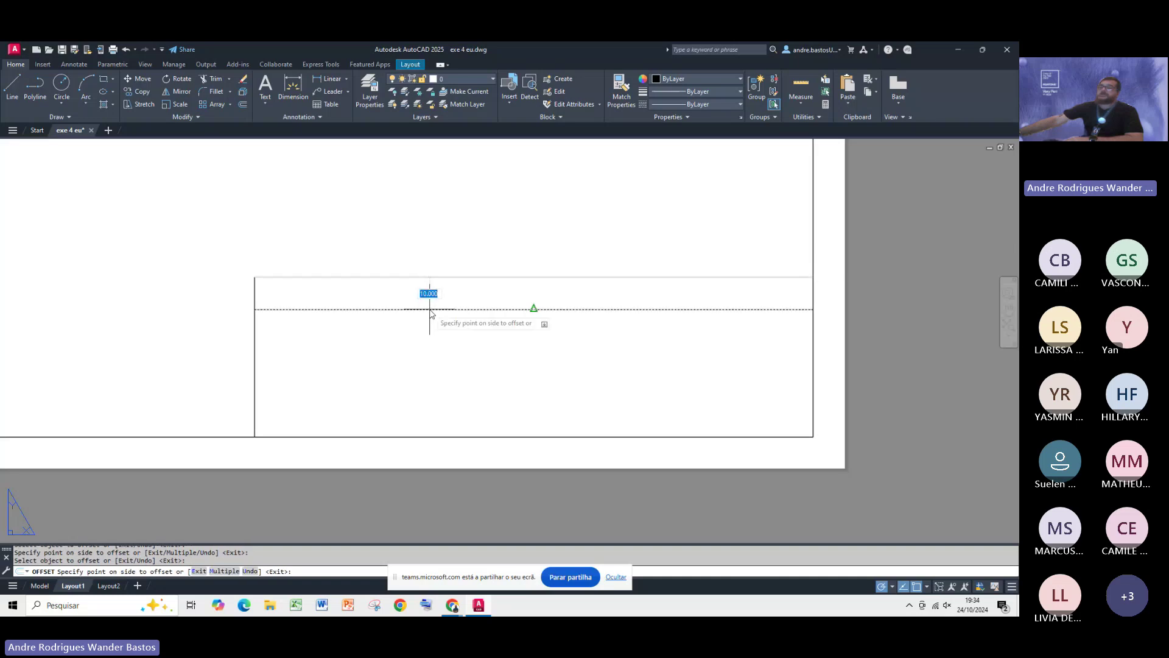
left_click(438, 374)
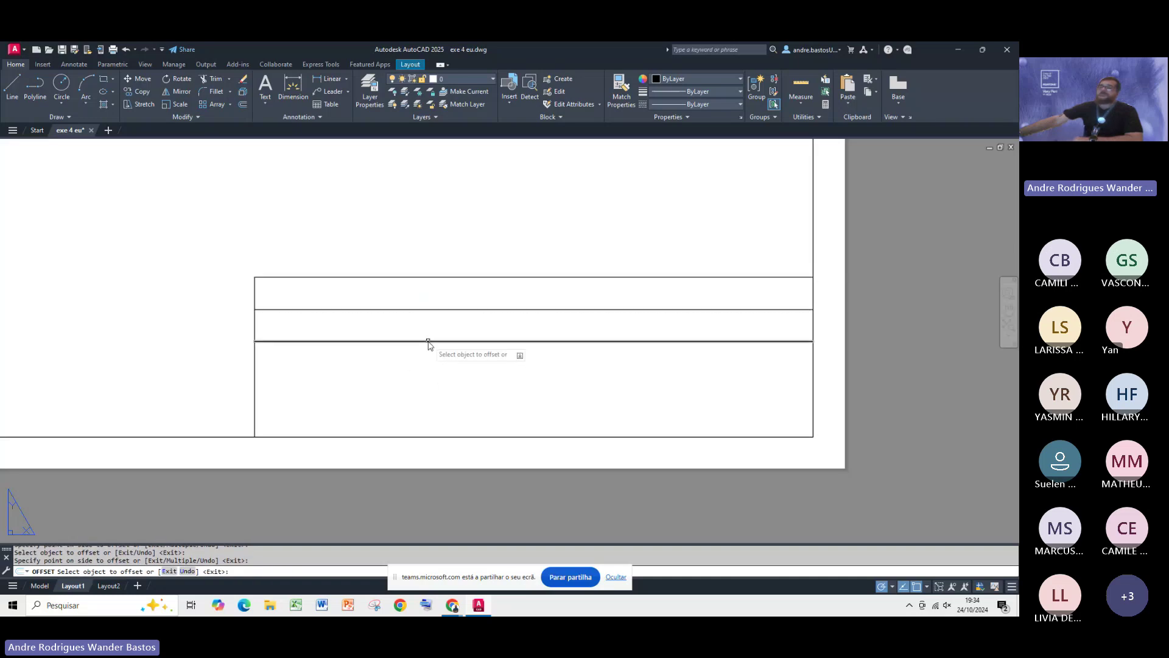
left_click(428, 343)
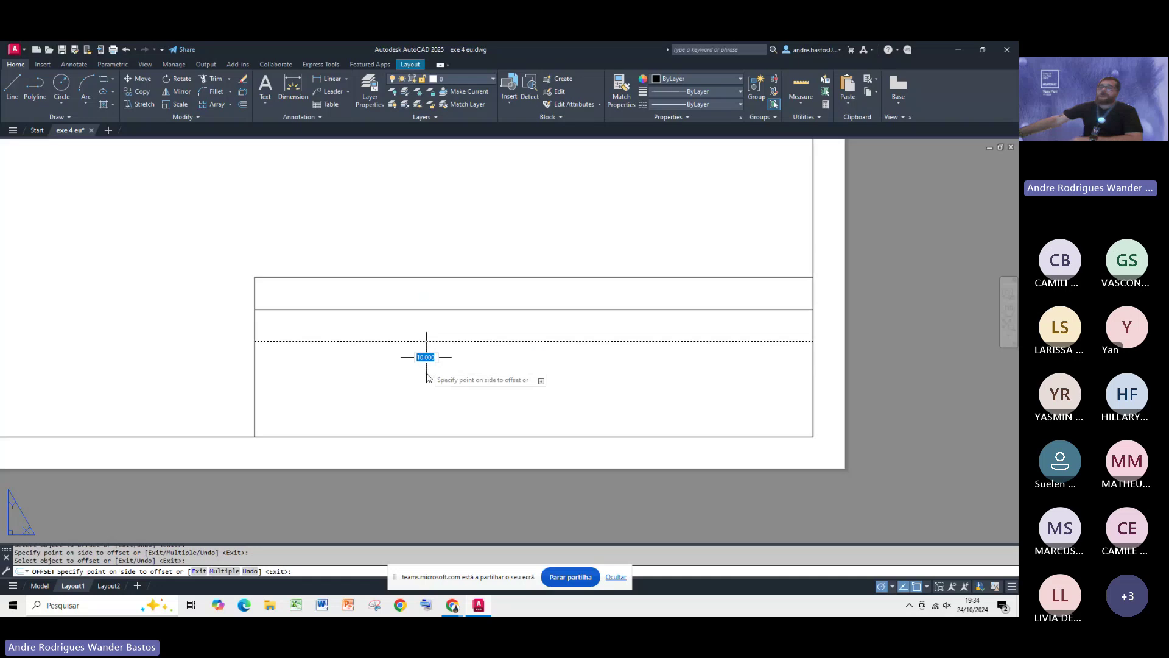
left_click(428, 399)
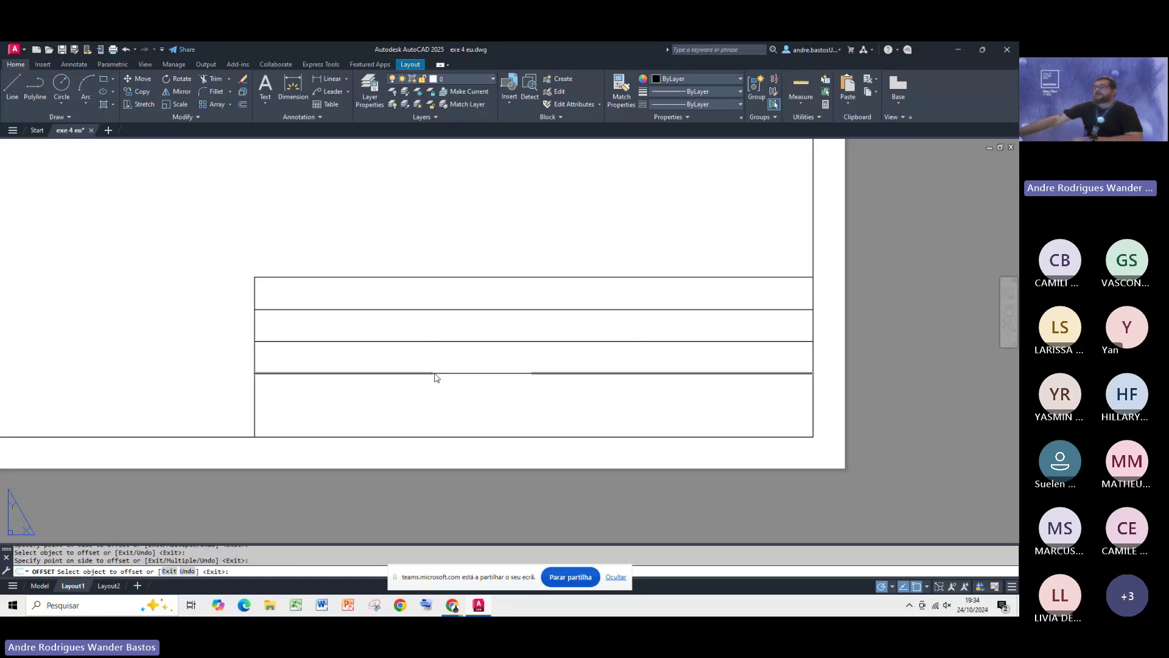
left_click(435, 374)
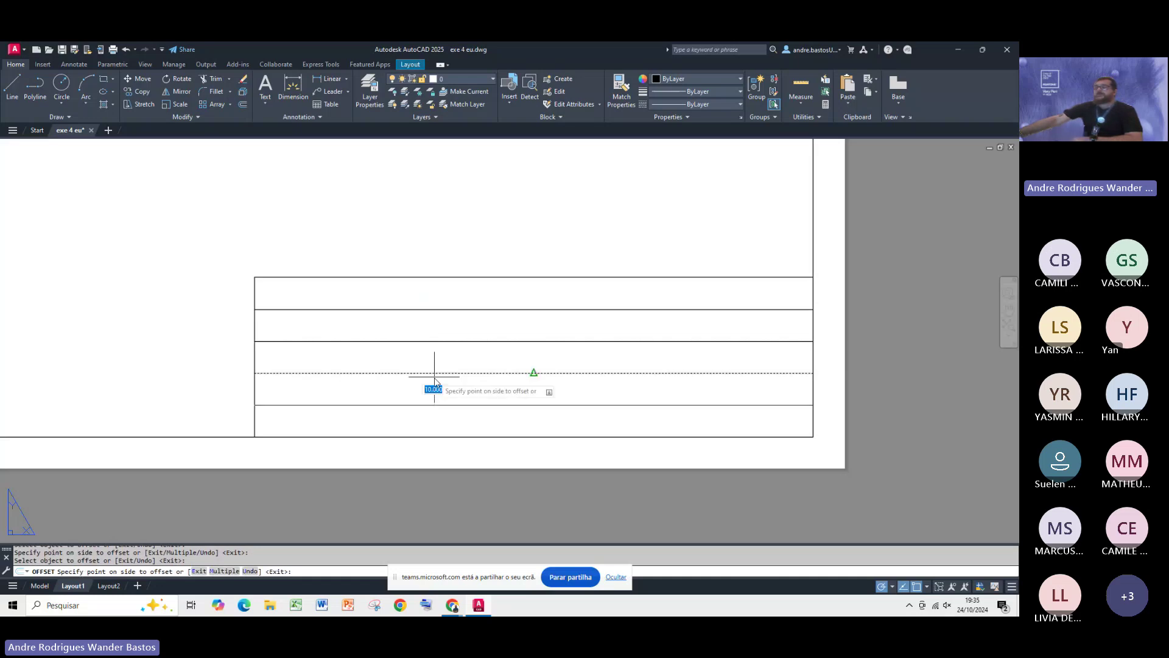
left_click(434, 420)
key("Escape")
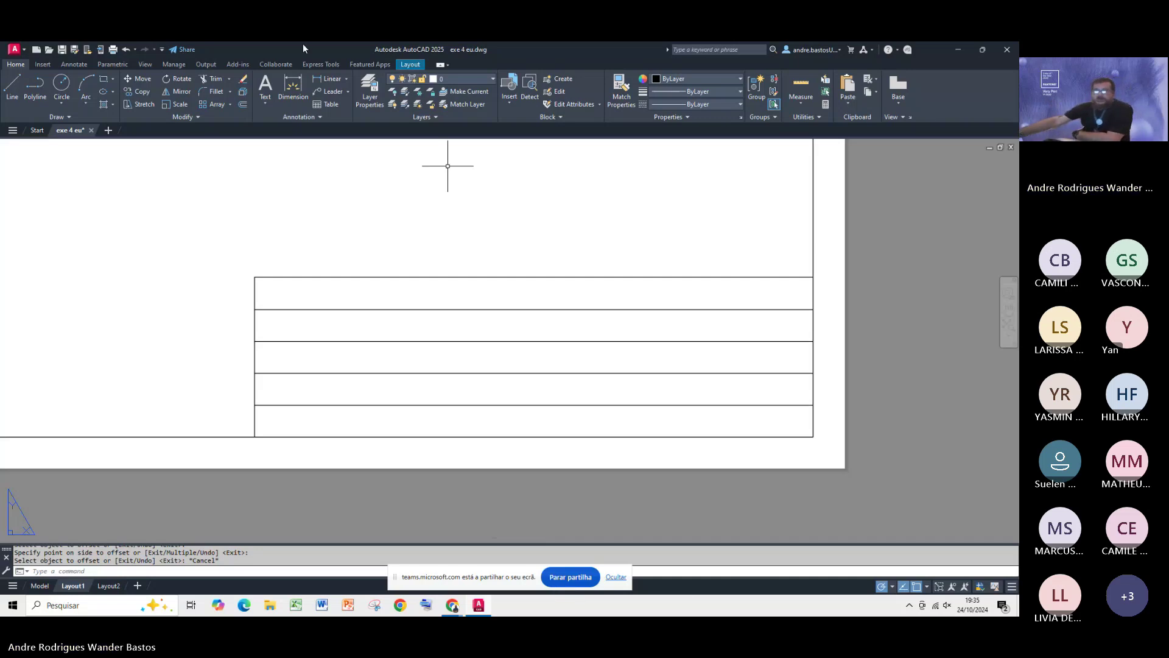
Step: Offset the title block's left edge to the right three times, 50 apart, to create the vertical column dividers
left_click(244, 106)
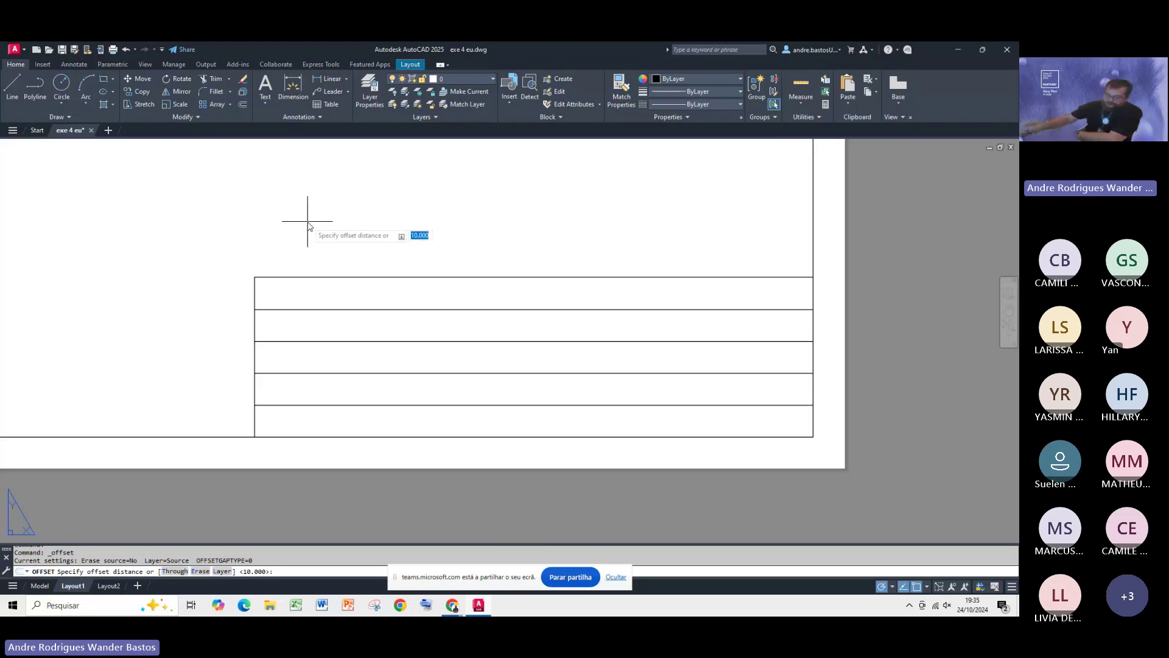
type("50")
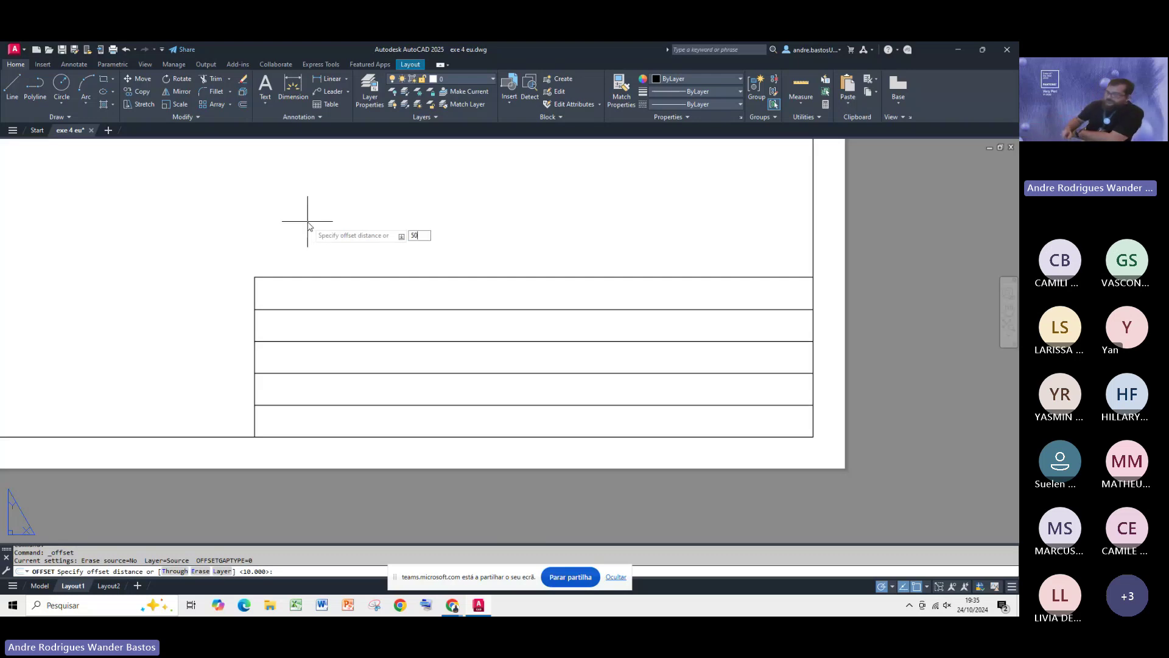
key("Return")
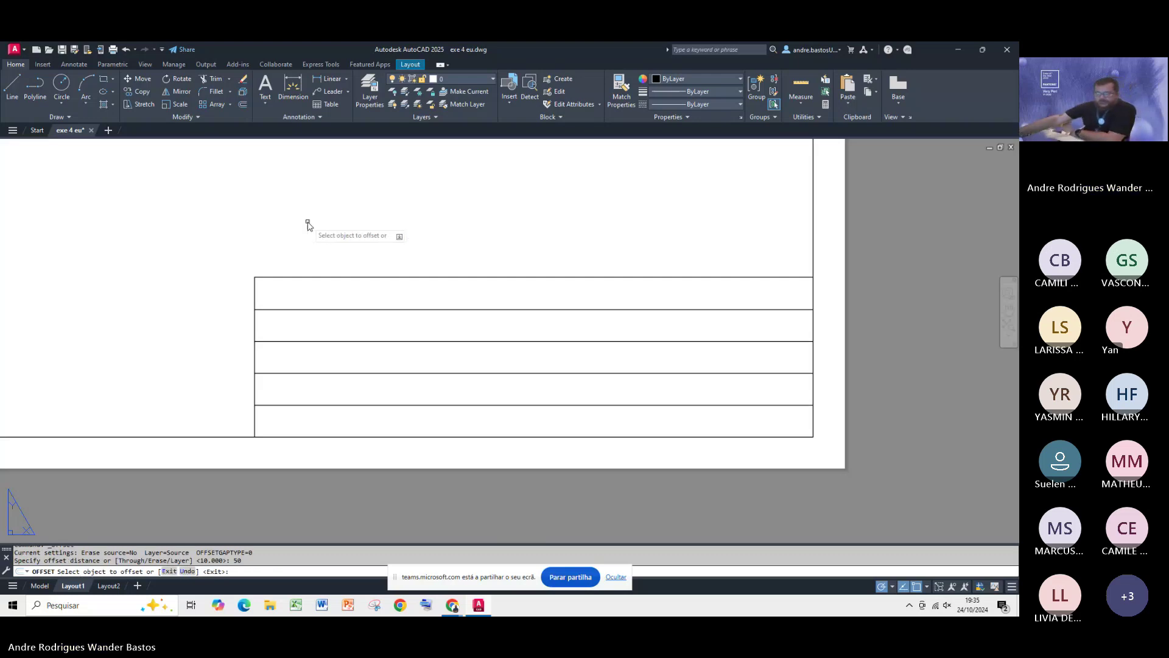
left_click(255, 334)
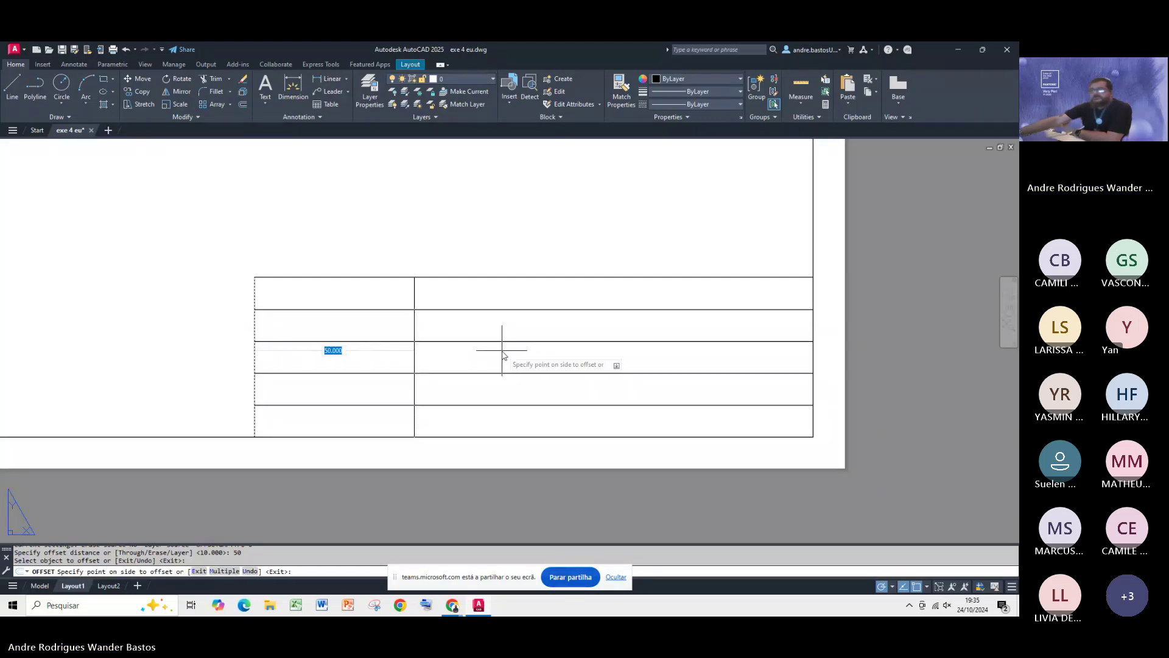
left_click(503, 353)
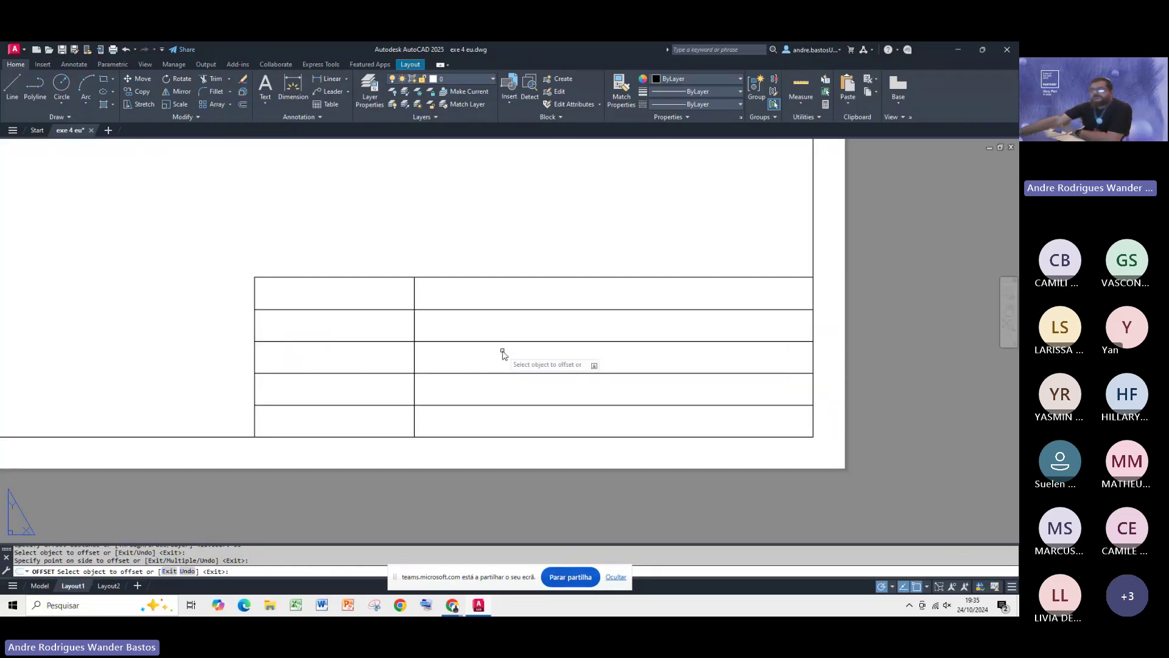
left_click(414, 334)
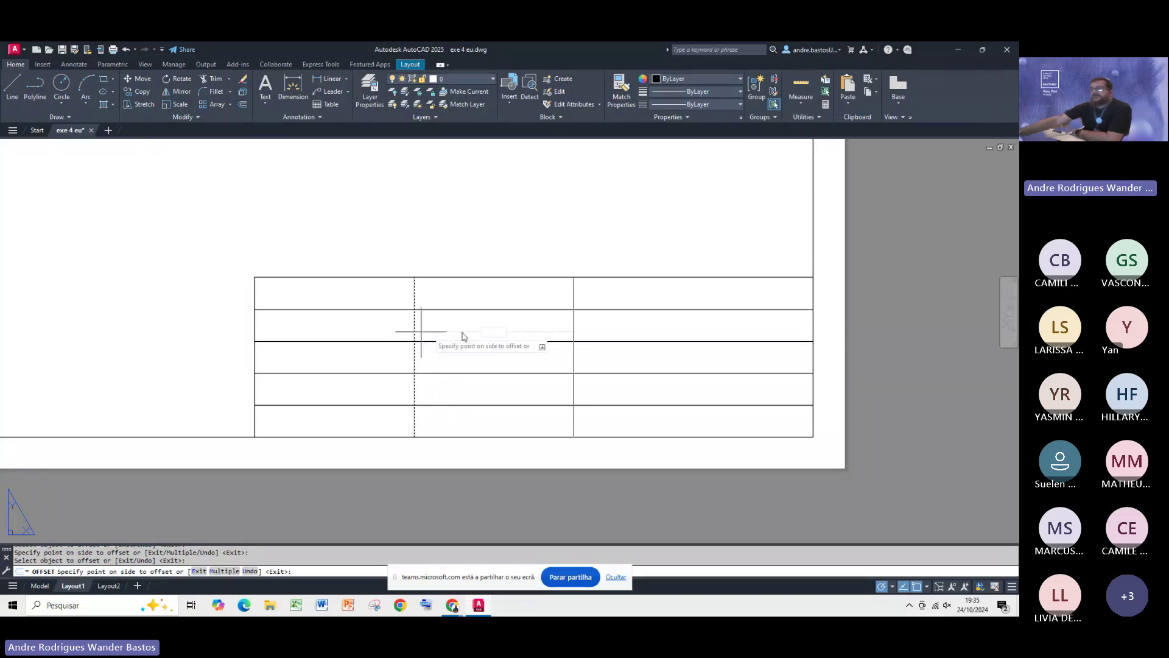
left_click(670, 333)
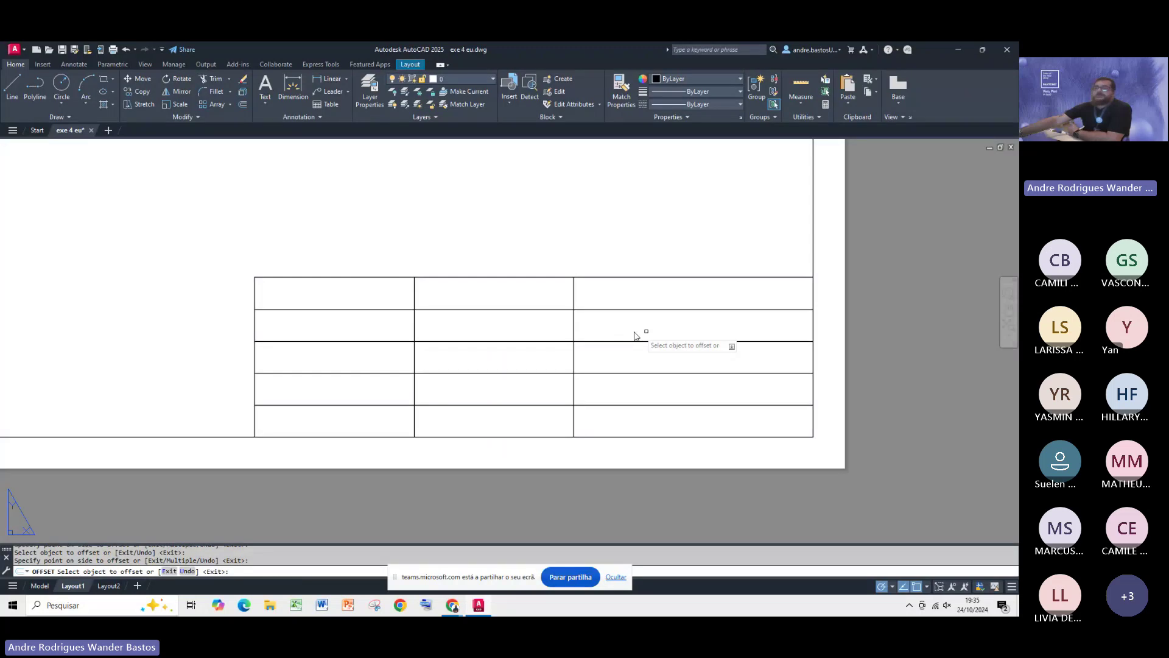
left_click(574, 334)
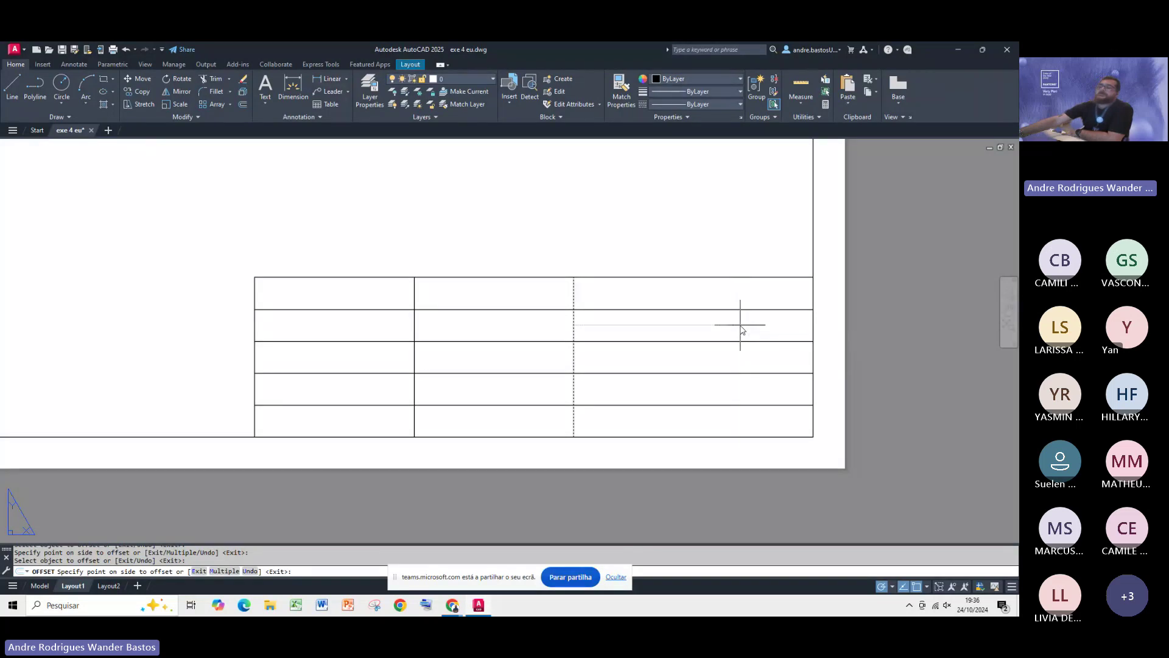
left_click(741, 324)
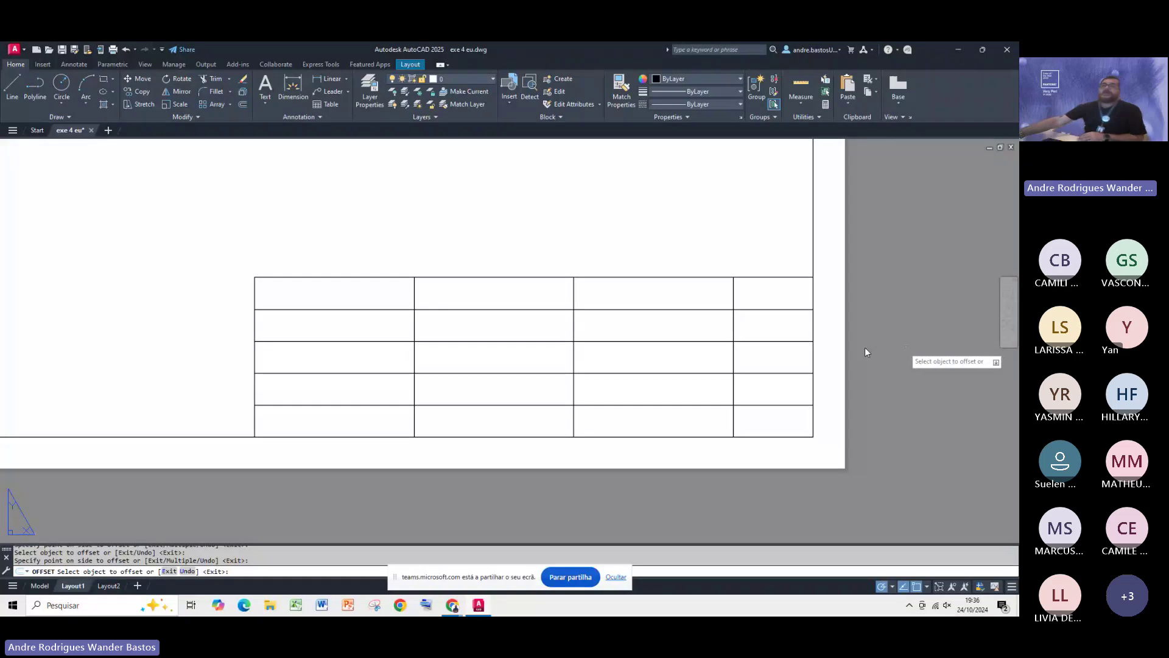
Step: Trim all three vertical dividers out of the title block's top two rows, leaving each as one full-width cell
left_click(201, 79)
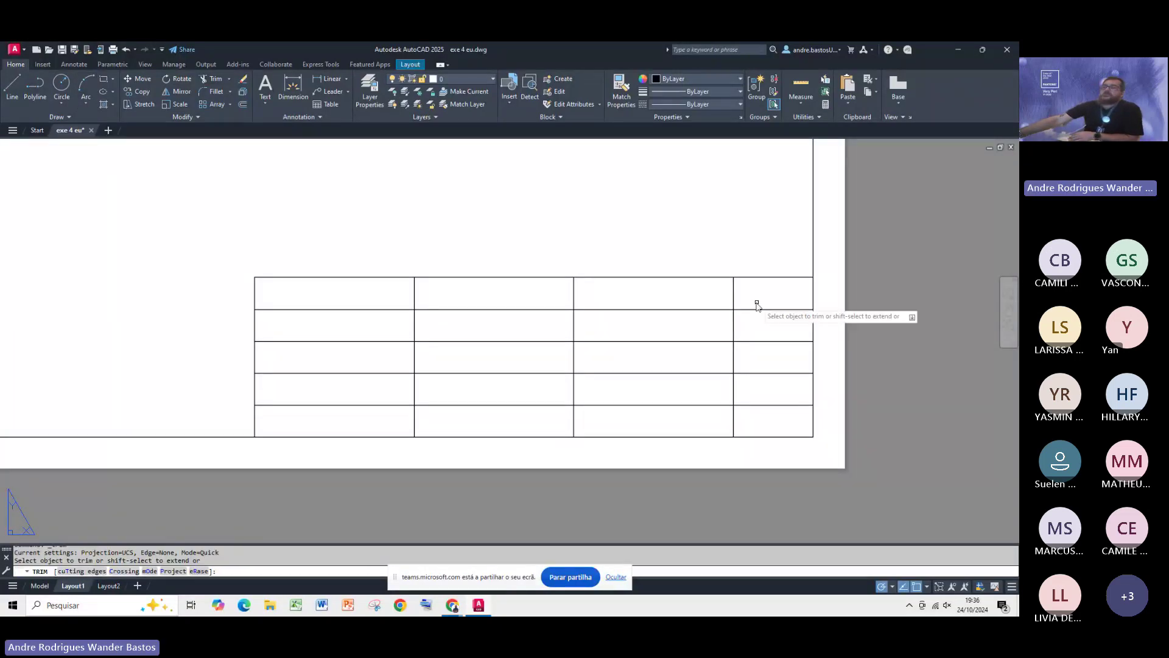
left_click_drag(757, 295, 380, 297)
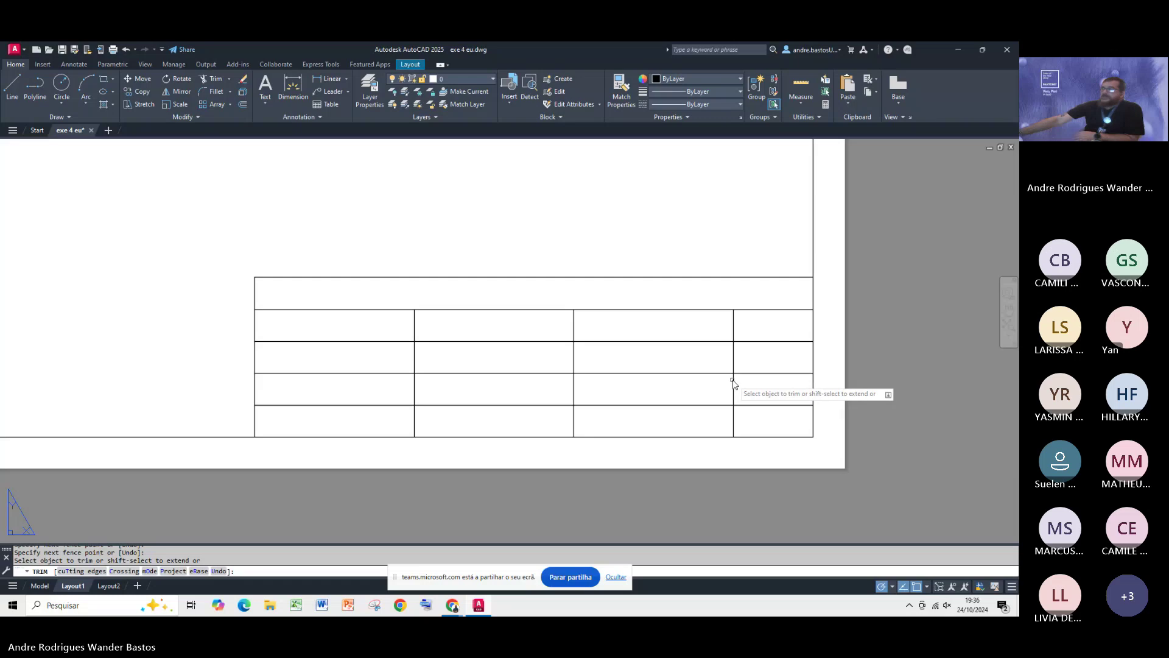
left_click_drag(750, 340, 428, 330)
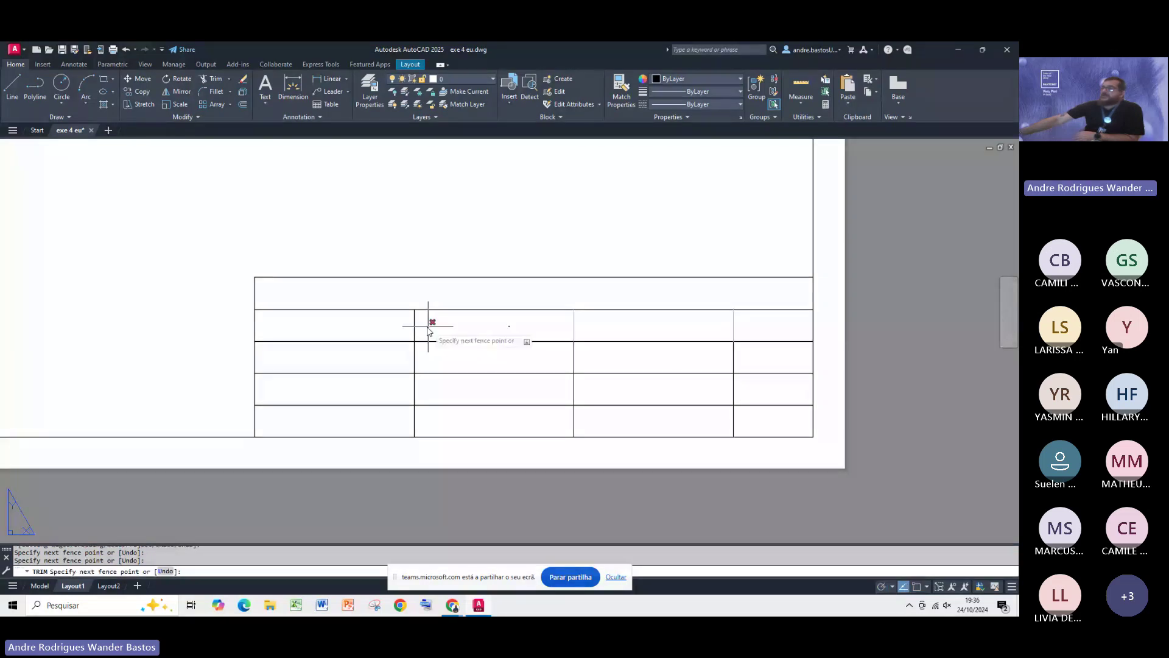
key("Return")
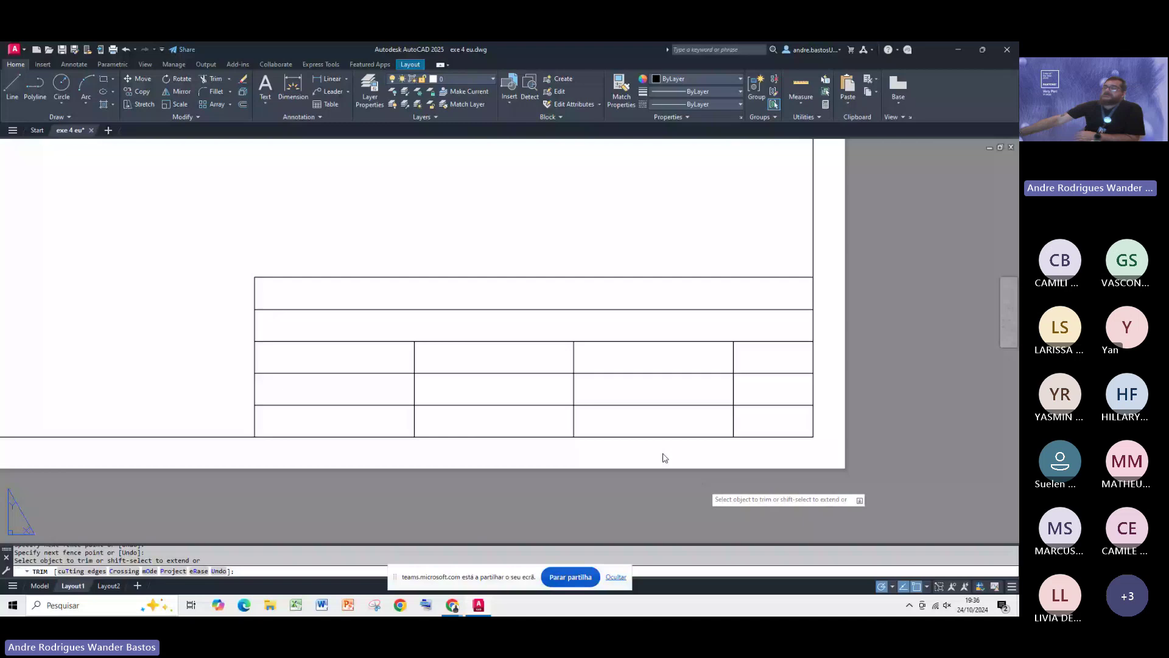
Step: Trim the two left vertical dividers out of the title block's third and fourth rows, keeping the rightmost divider
left_click(566, 359)
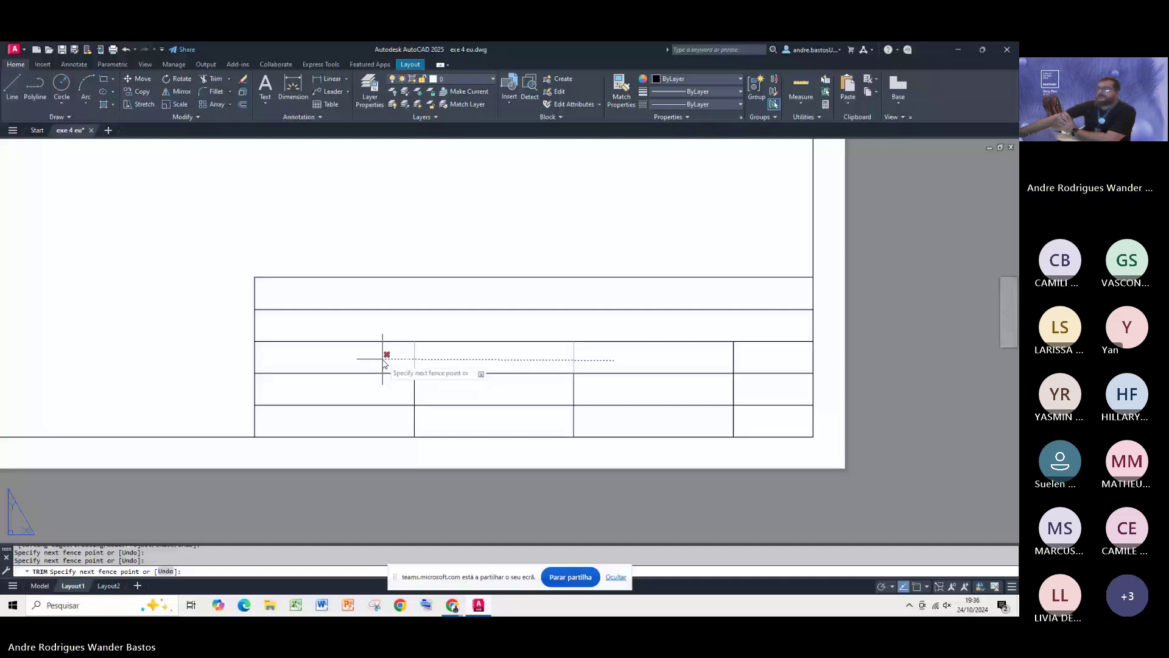
key("Return")
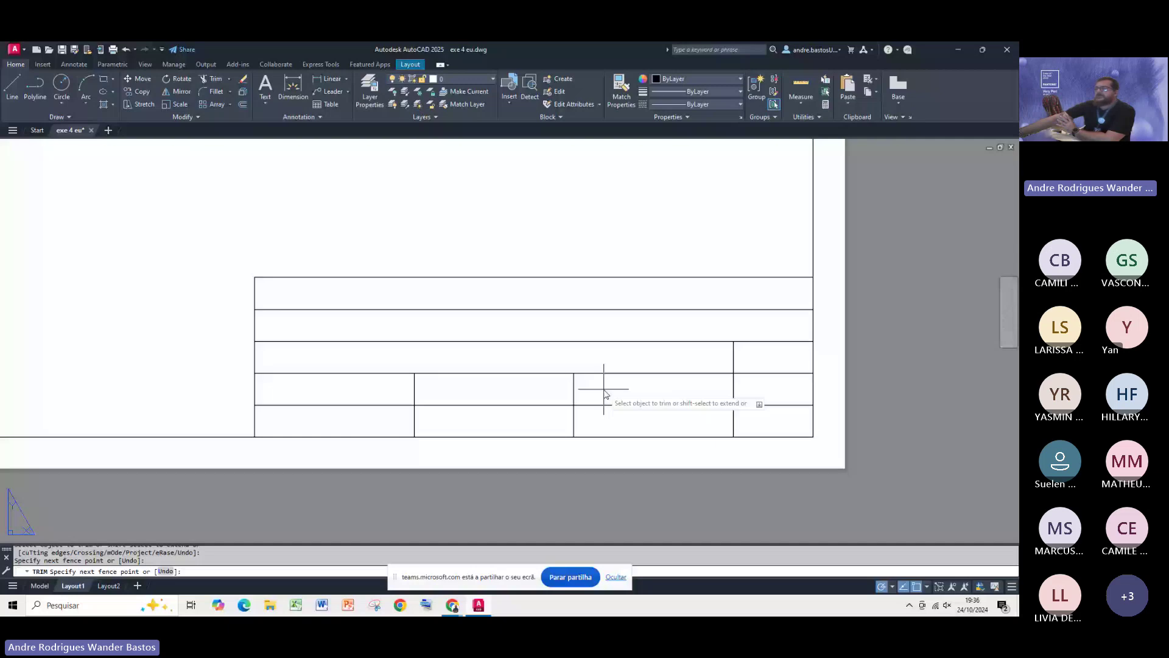
key("Return")
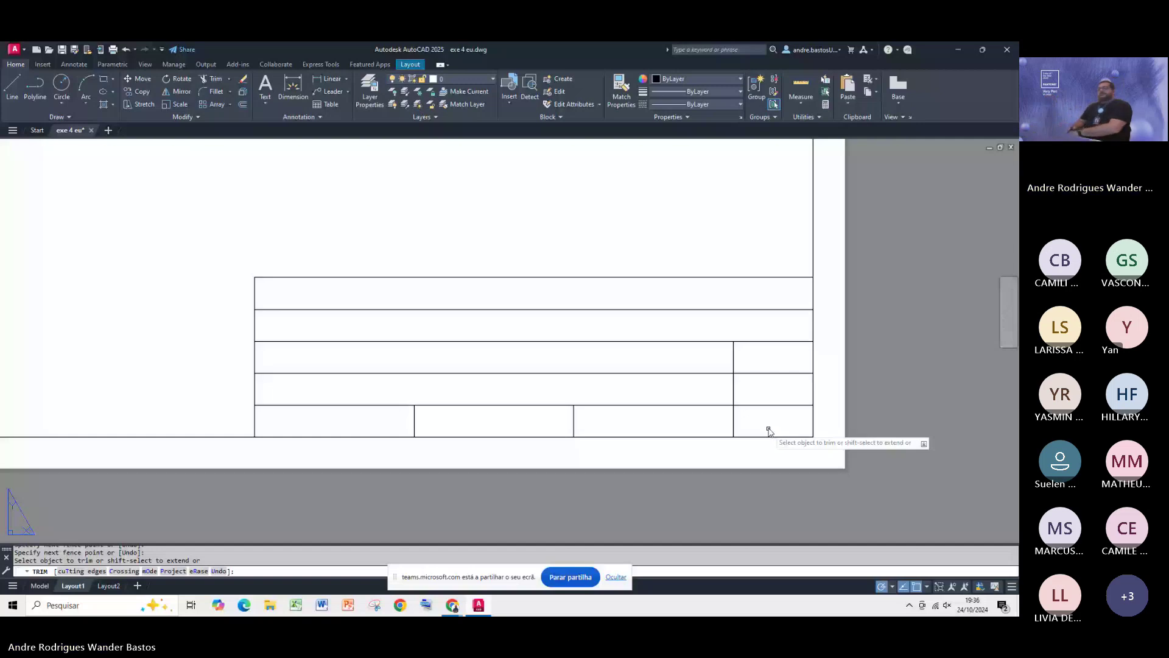
Step: Trim the rightmost divider from the bottom row and the row line between the two narrow right cells to merge them
left_click(733, 426)
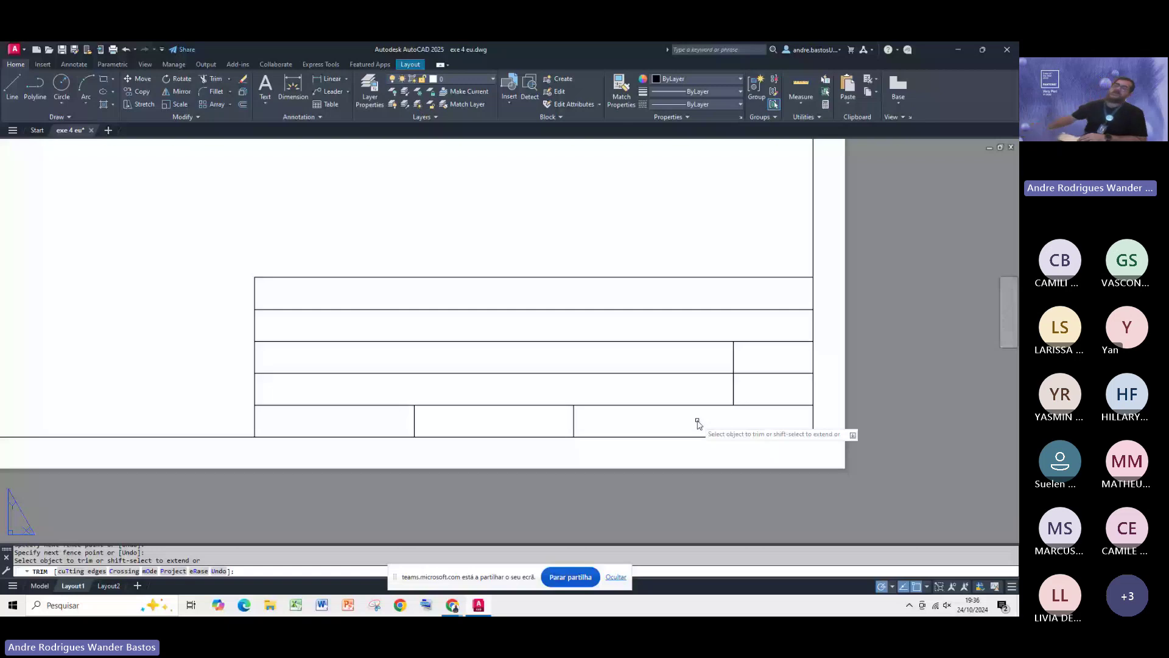
left_click(784, 374)
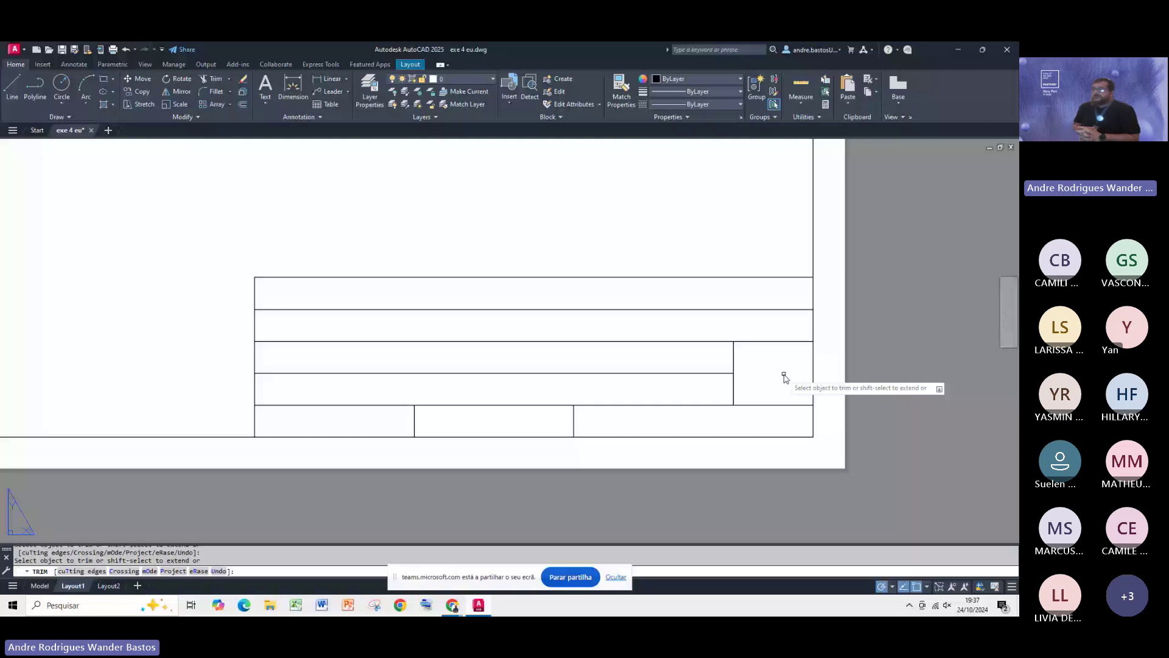
key("Escape")
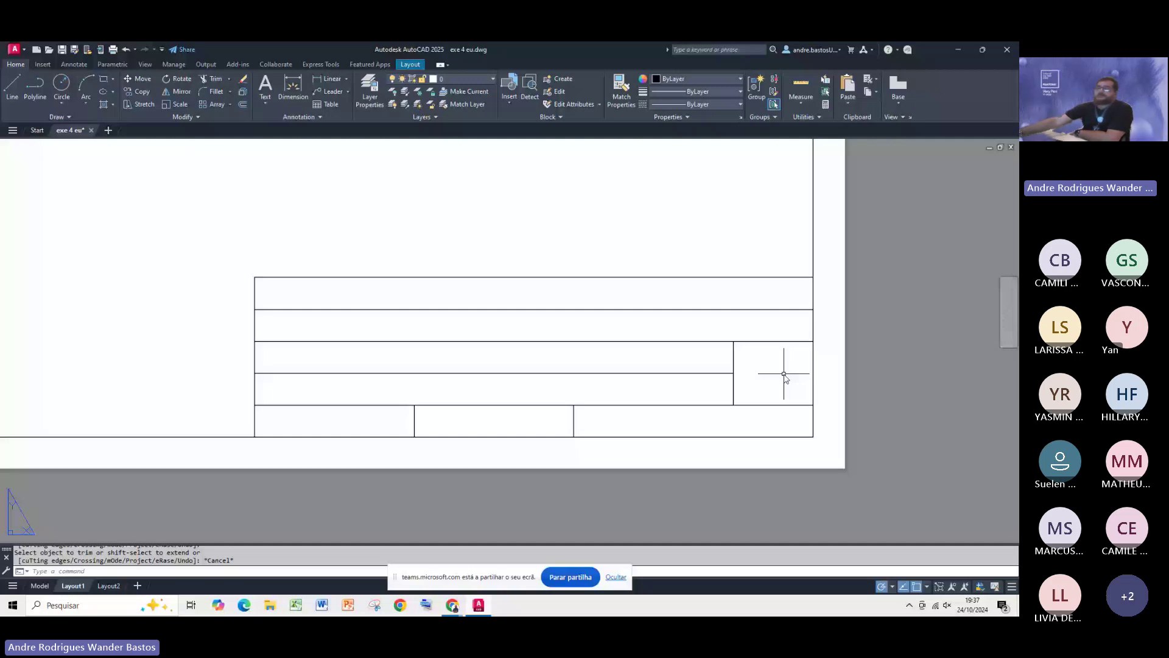
scroll(683, 406, "up", 2)
mouse_move(683, 407)
middle_mouse_down()
mouse_move(729, 399)
mouse_move(737, 417)
mouse_move(679, 402)
middle_mouse_up()
scroll(734, 414, "down", 2)
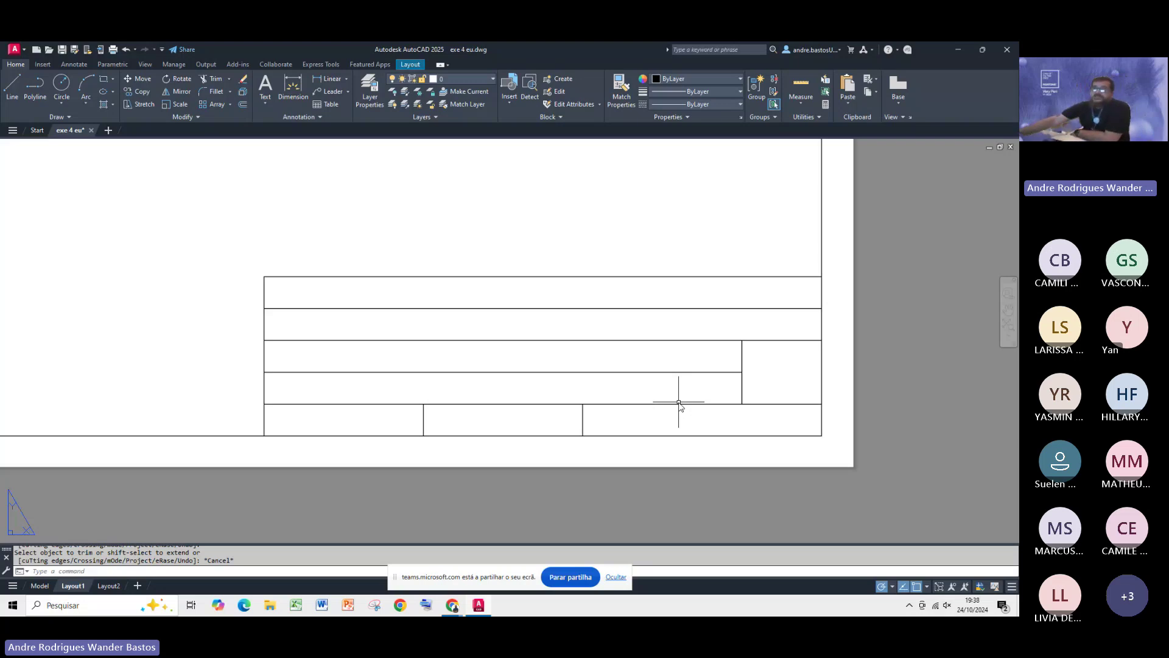
left_click(268, 104)
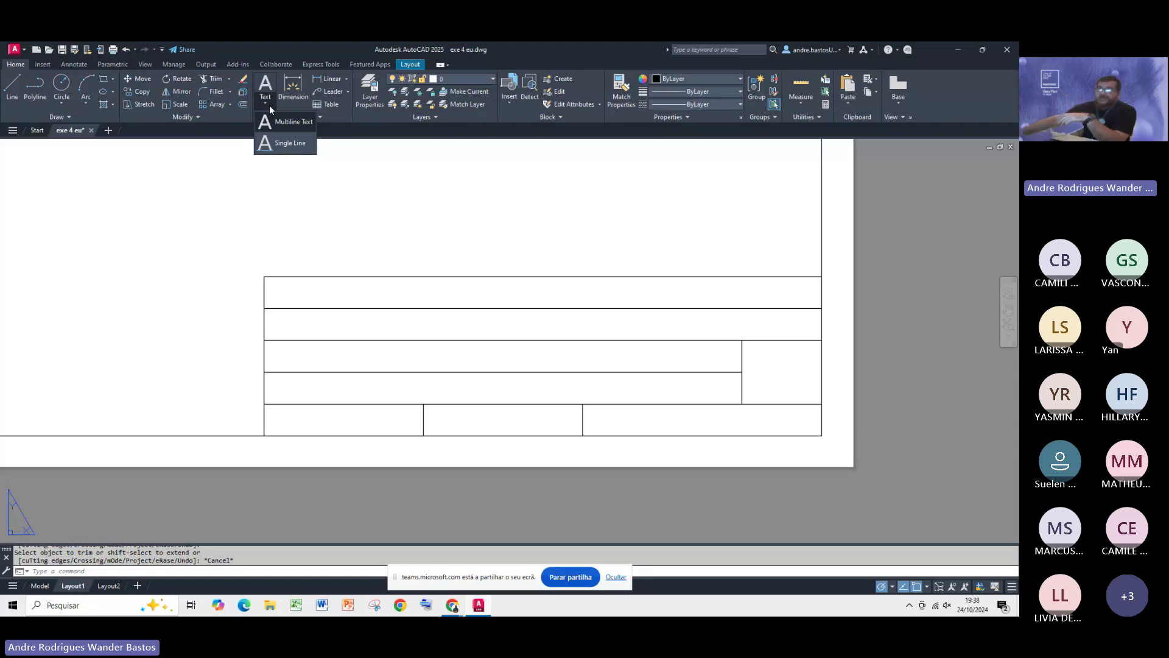
left_click(37, 587)
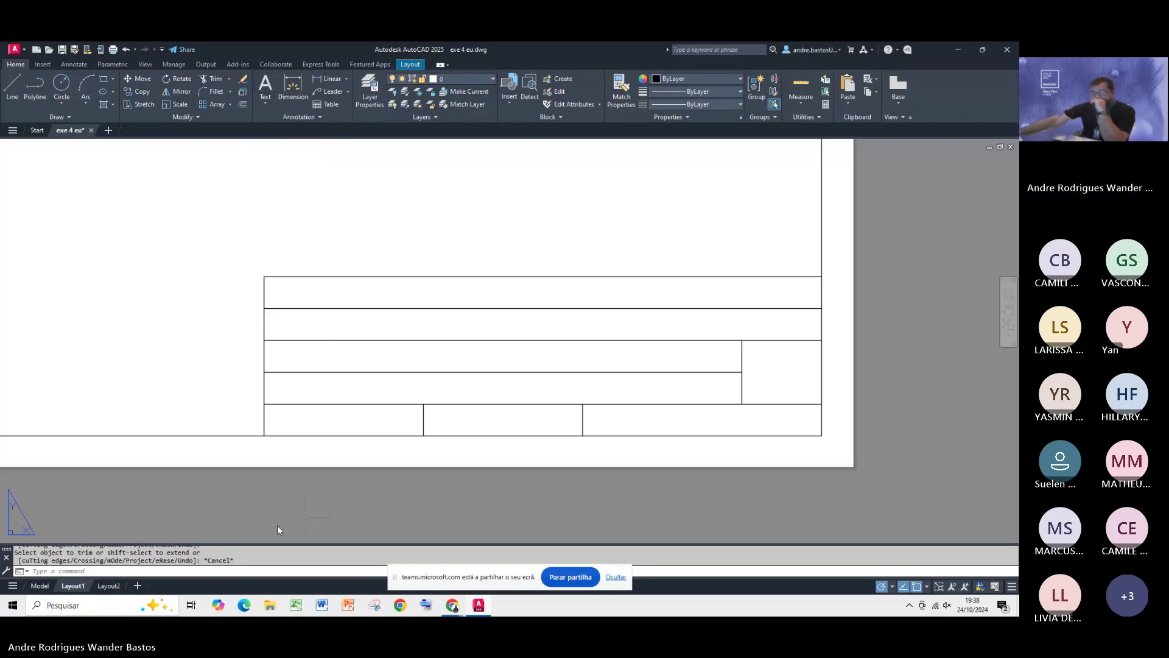
left_click(41, 586)
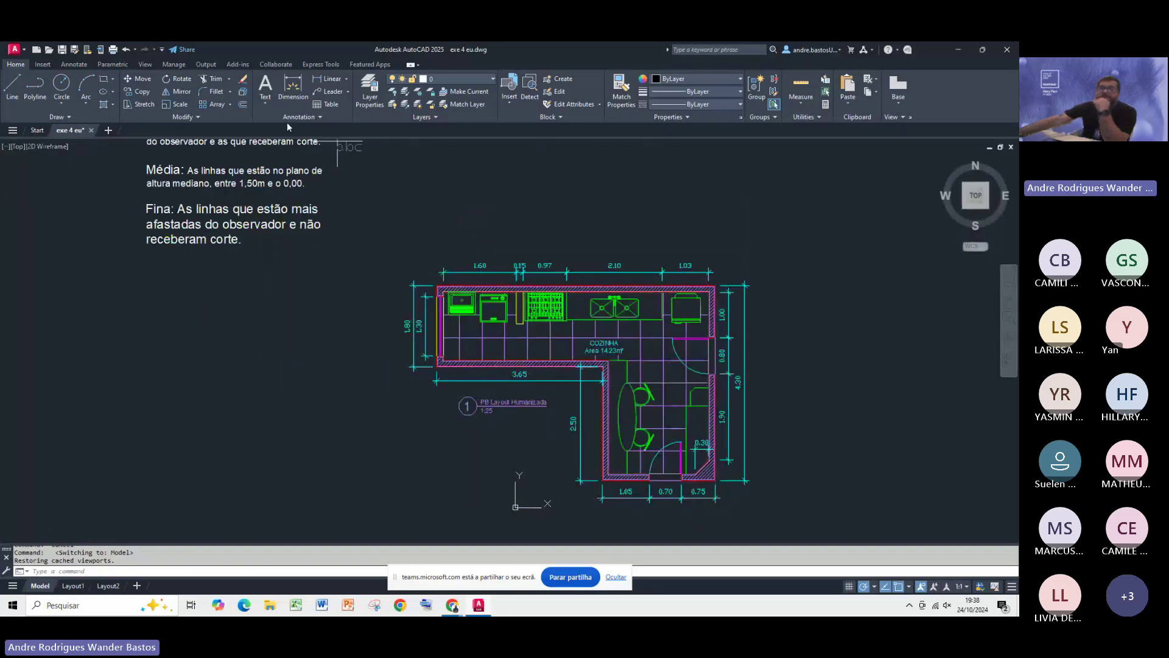
left_click(264, 86)
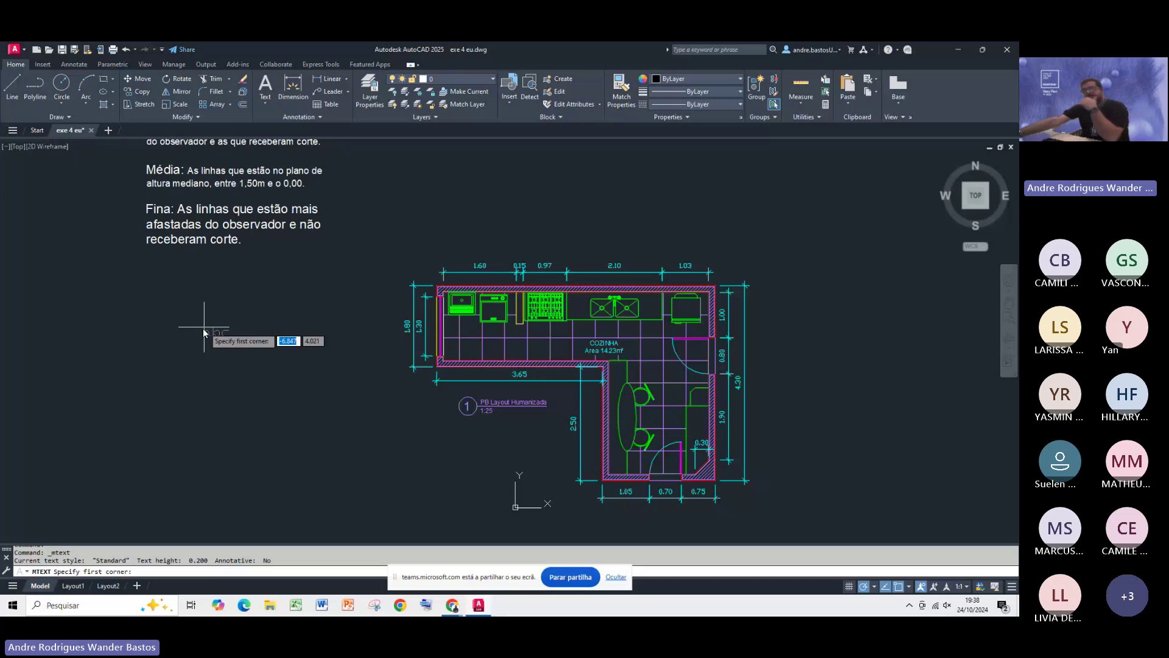
key("Escape")
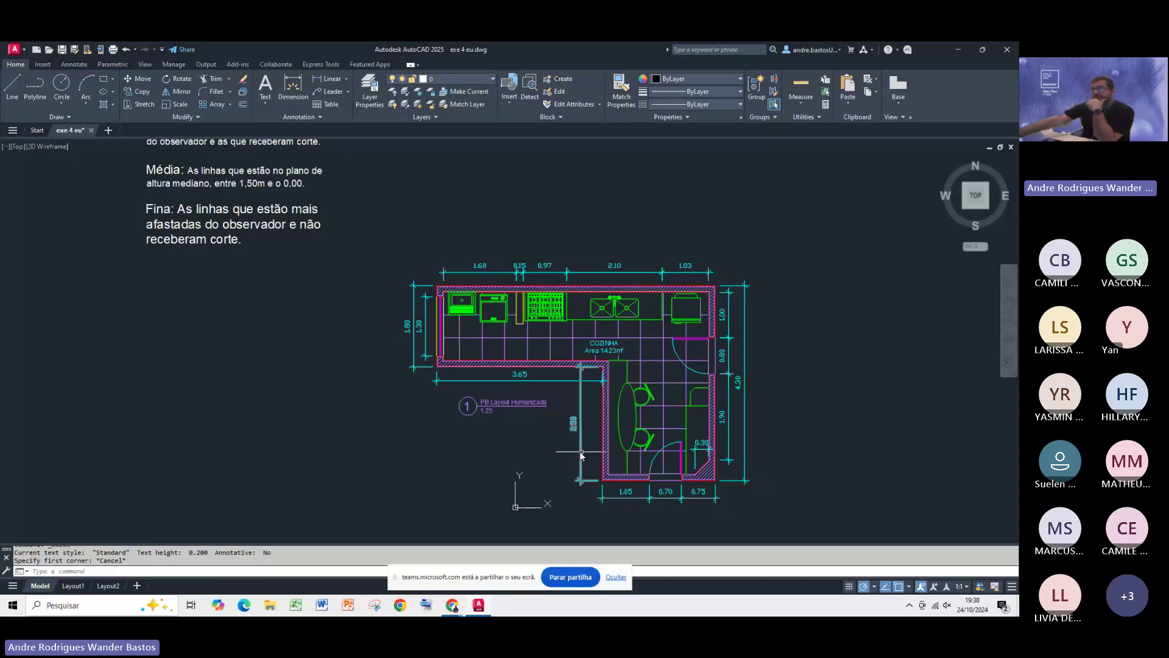
middle_click_drag(581, 451, 563, 447)
scroll(524, 397, "up", 2)
middle_click_drag(524, 397, 429, 373)
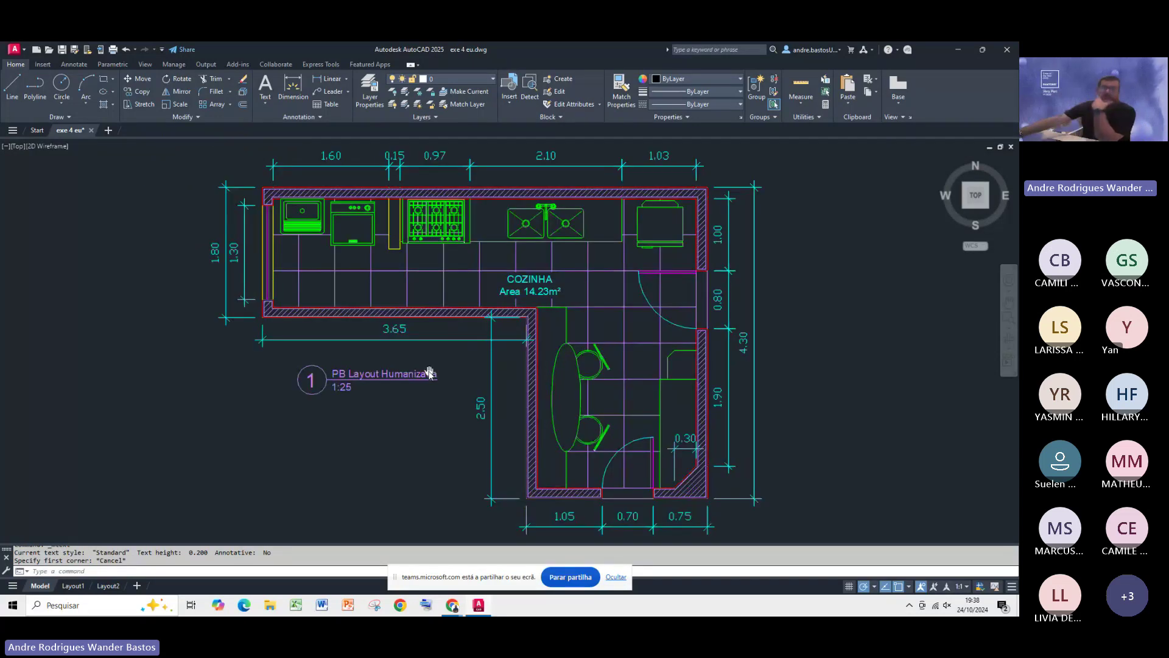
key("ctrl+Page_Down")
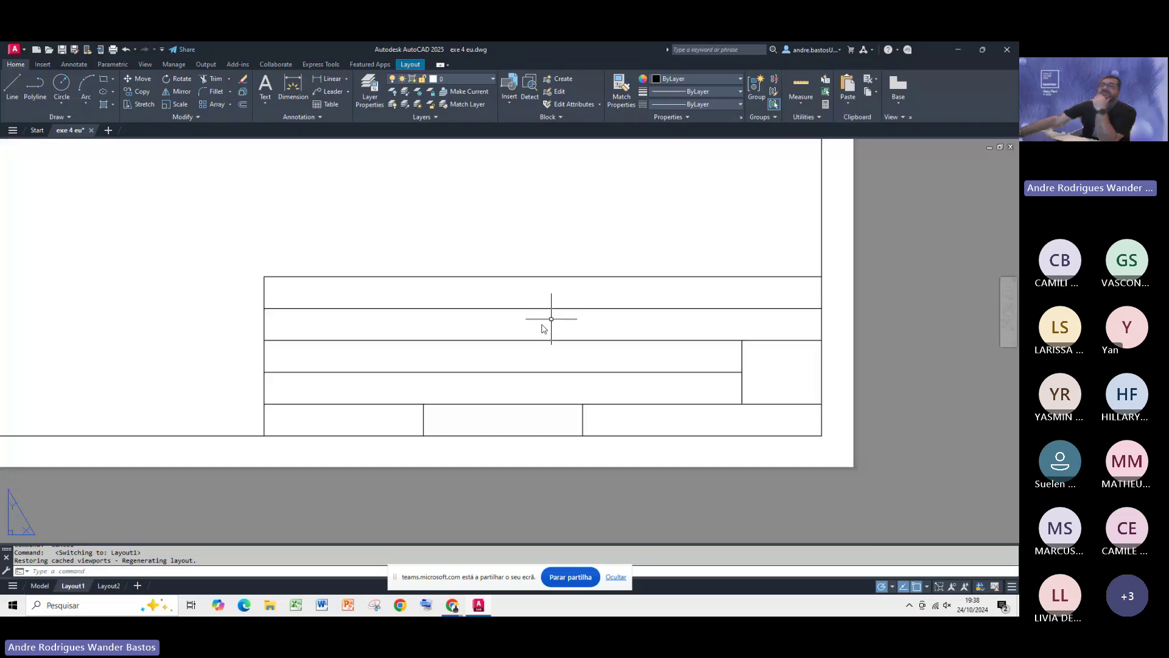
Step: Create a multiline text box spanning the title block's full-width top row
left_click(266, 104)
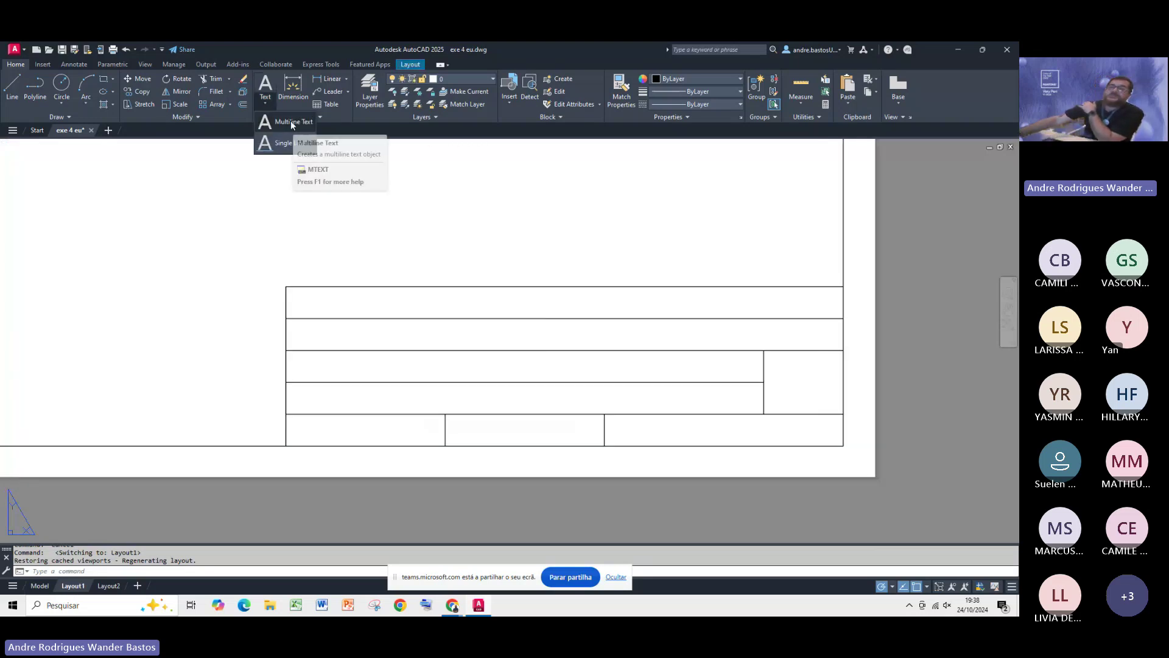
left_click(291, 121)
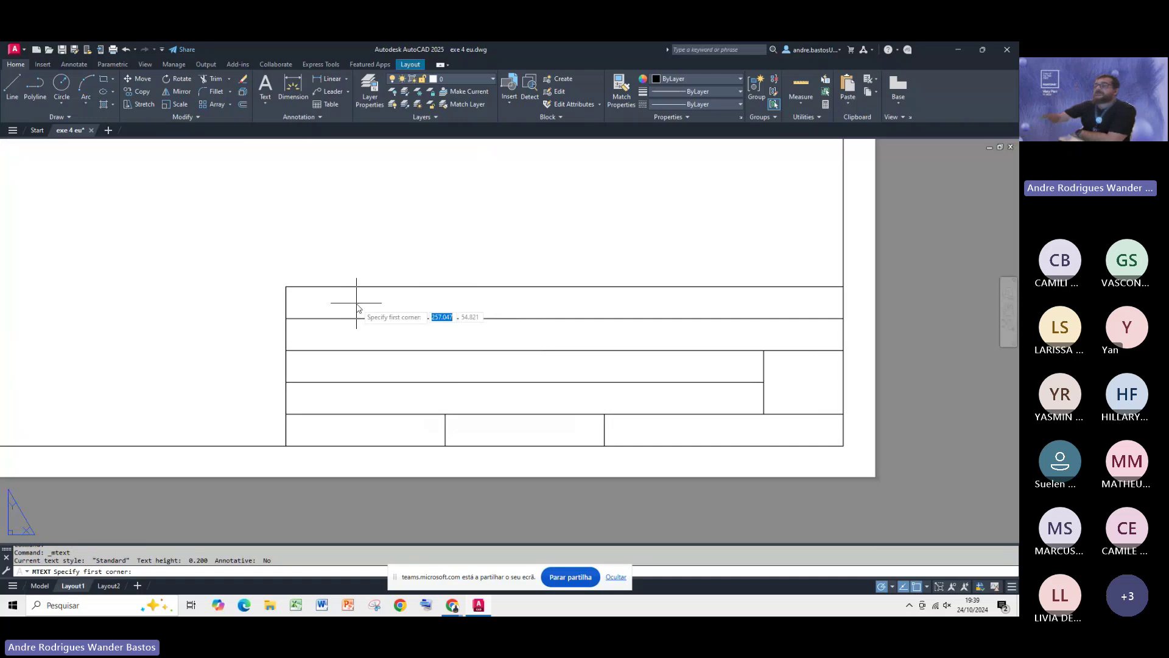
left_click(285, 286)
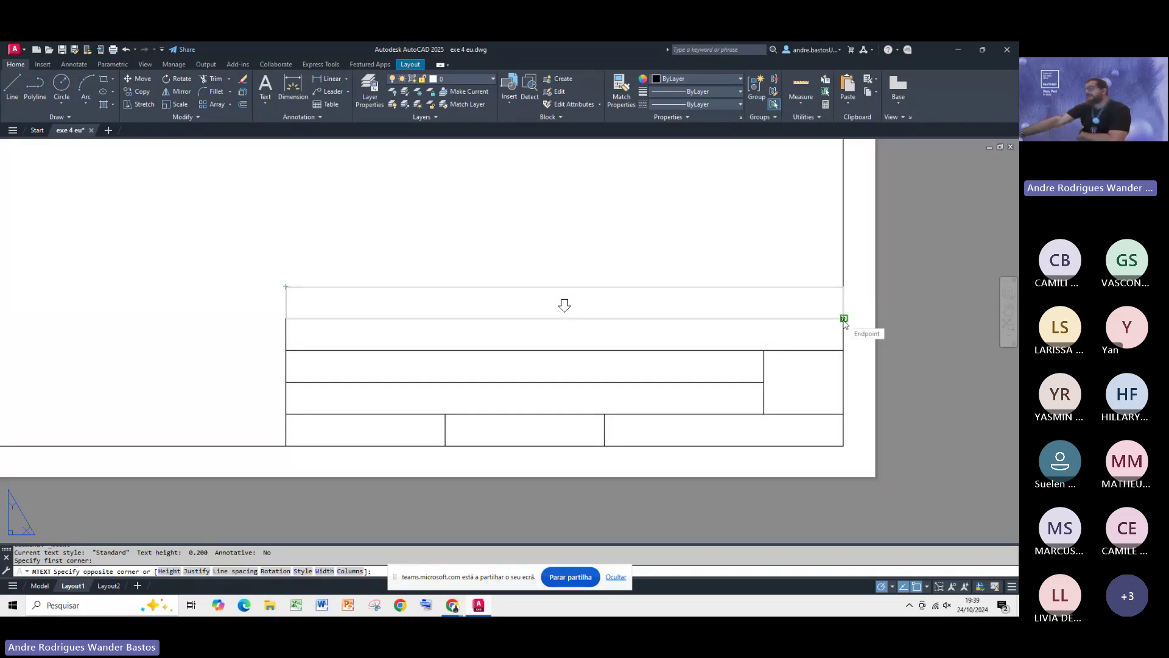
left_click(844, 319)
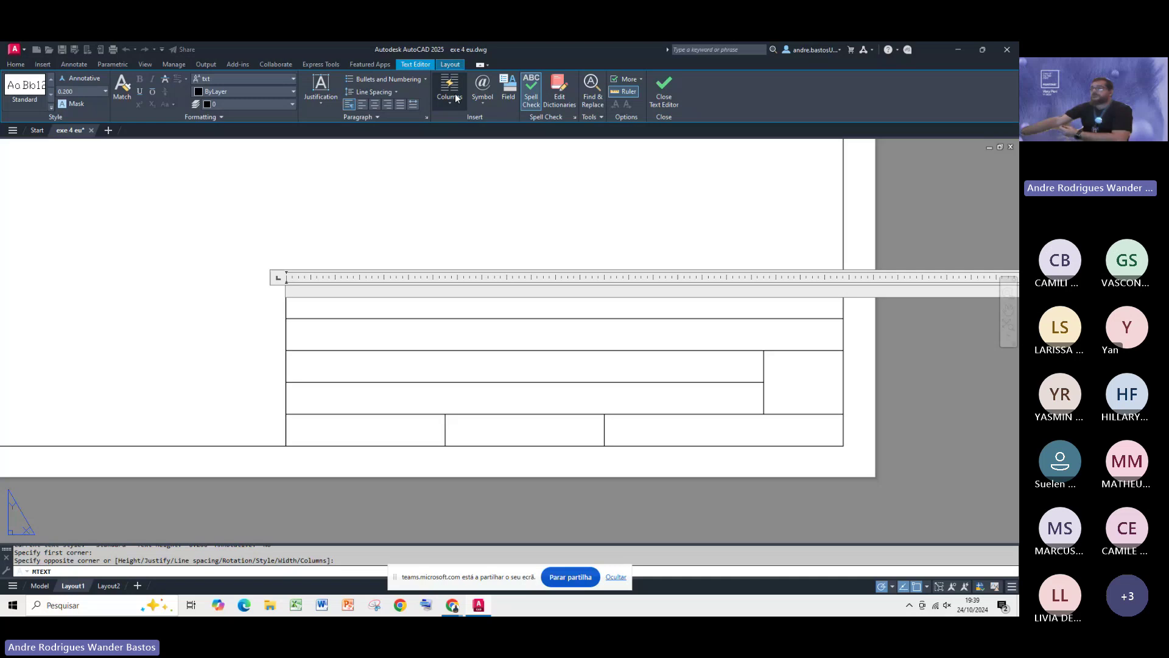
left_click(530, 97)
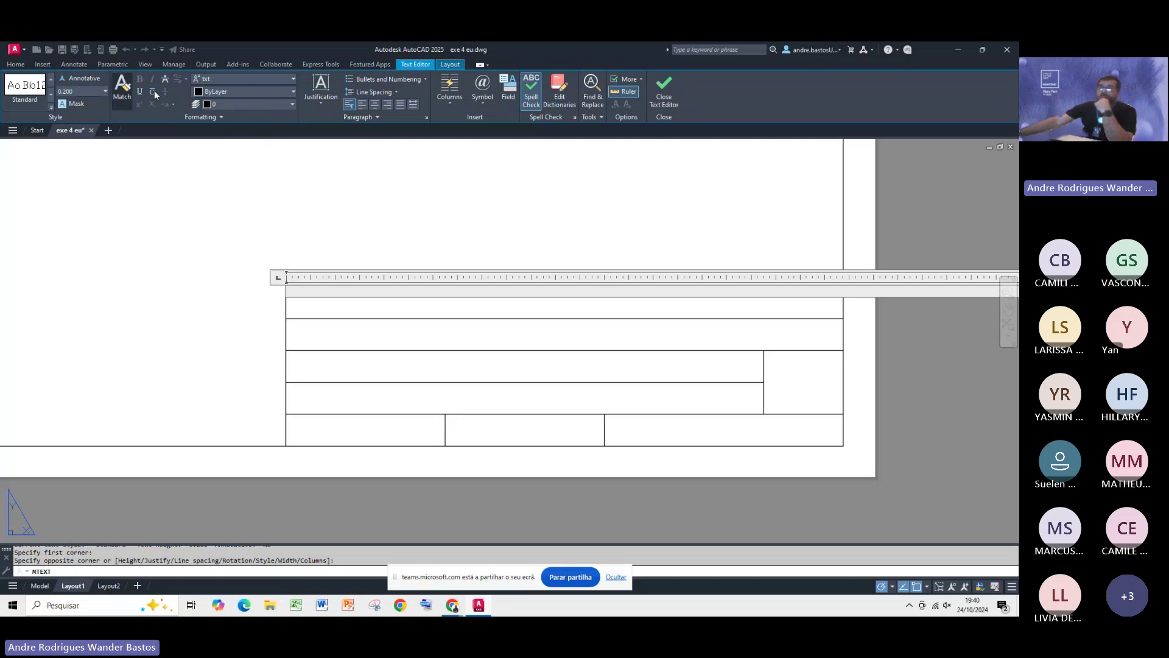
Step: Set the text font to Arial, enter a height of 5, and close the text editor
left_click(292, 81)
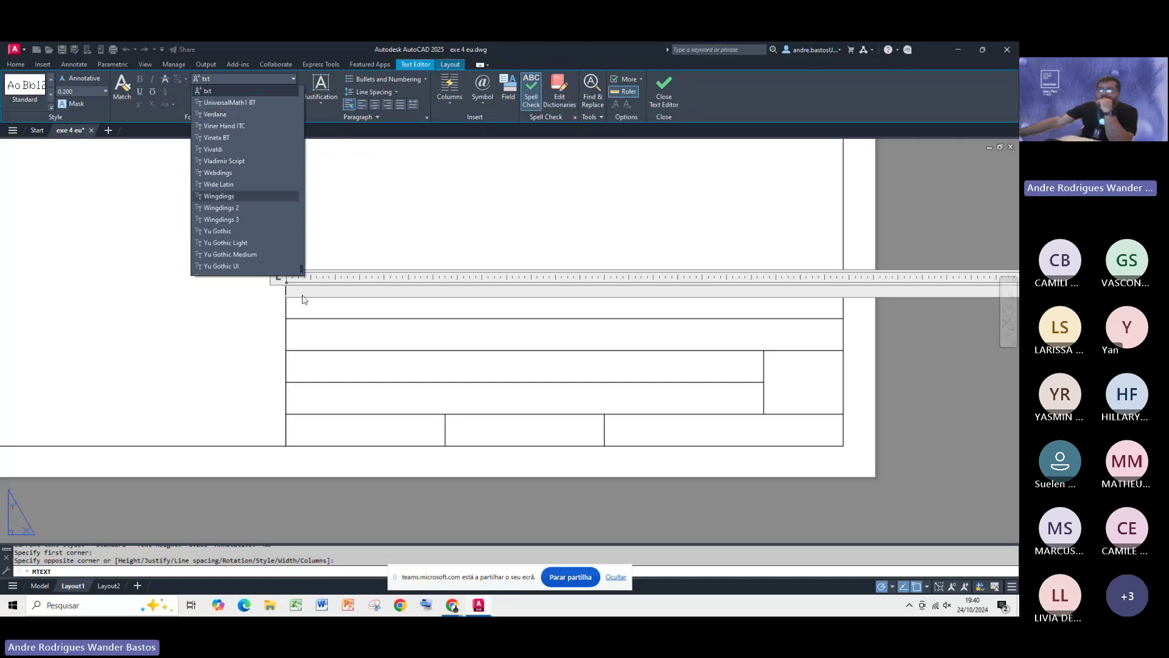
scroll(300, 272, "down", 1)
left_click_drag(301, 272, 305, 87)
scroll(268, 154, "down", 5)
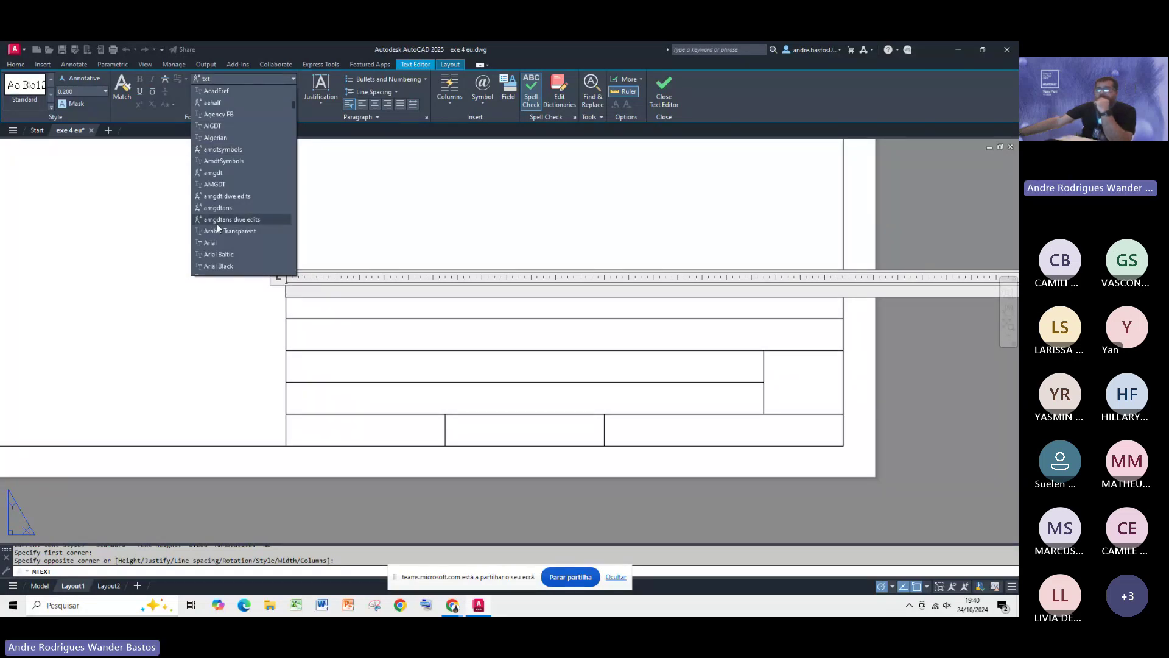
left_click(217, 242)
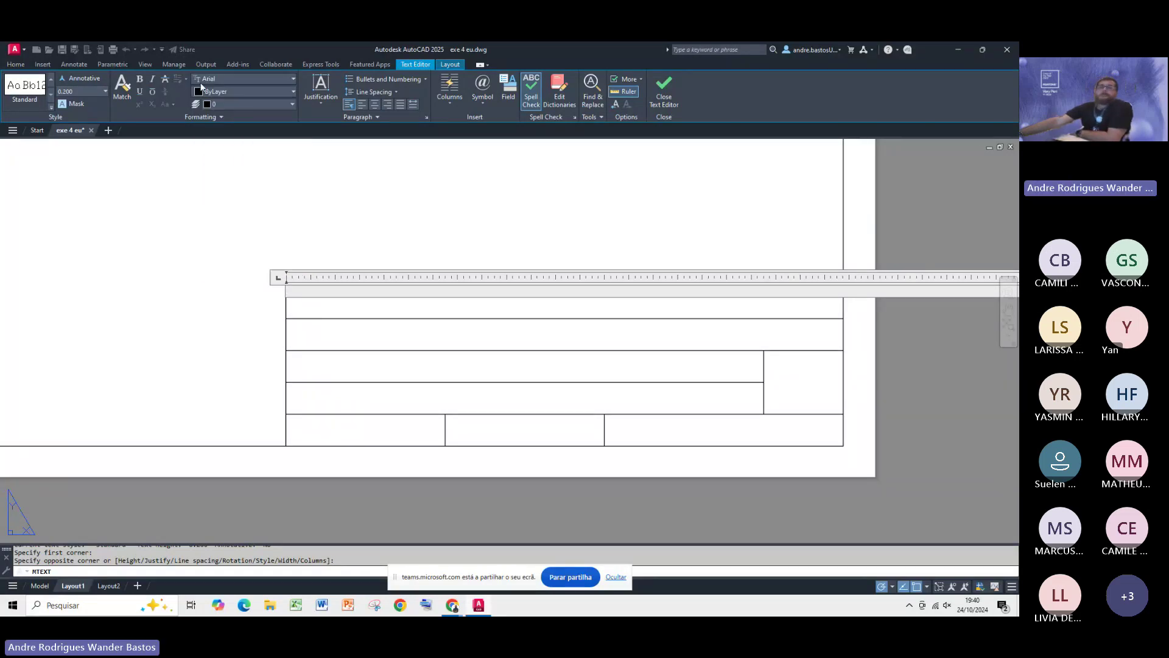
left_click(93, 92)
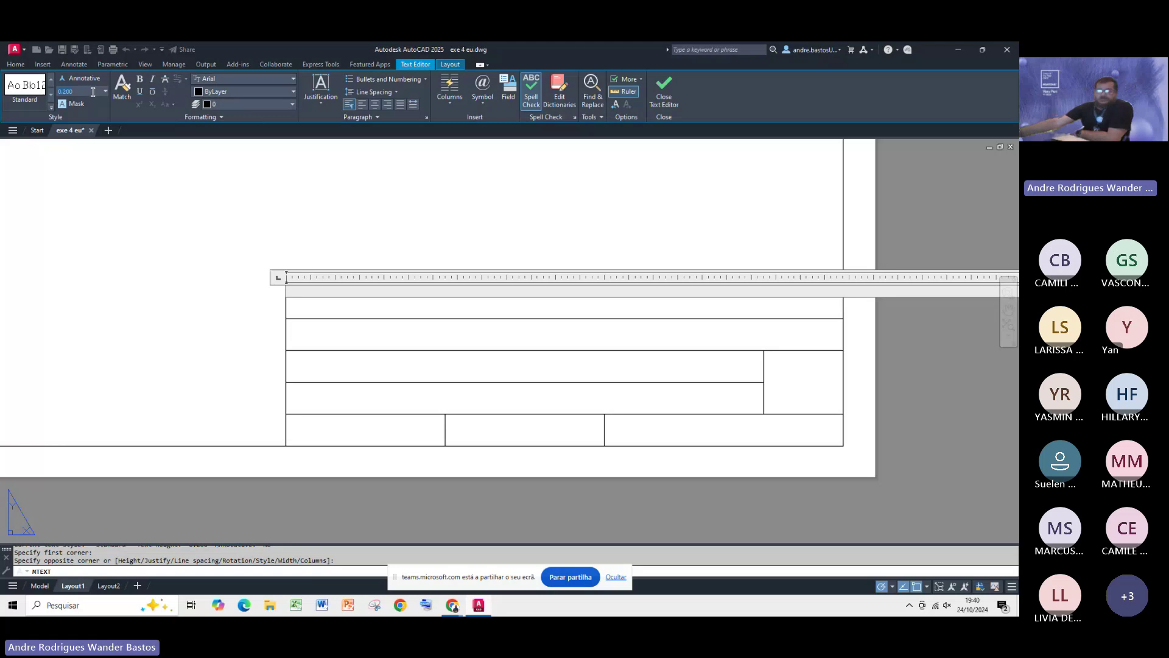
type("5")
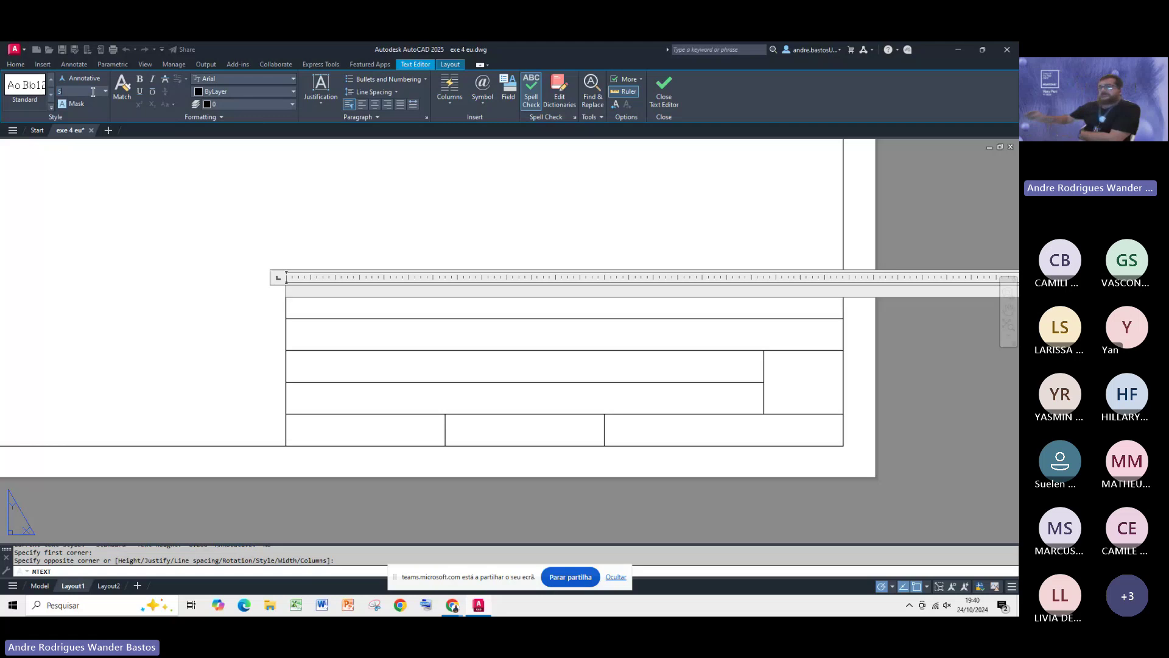
left_click(671, 95)
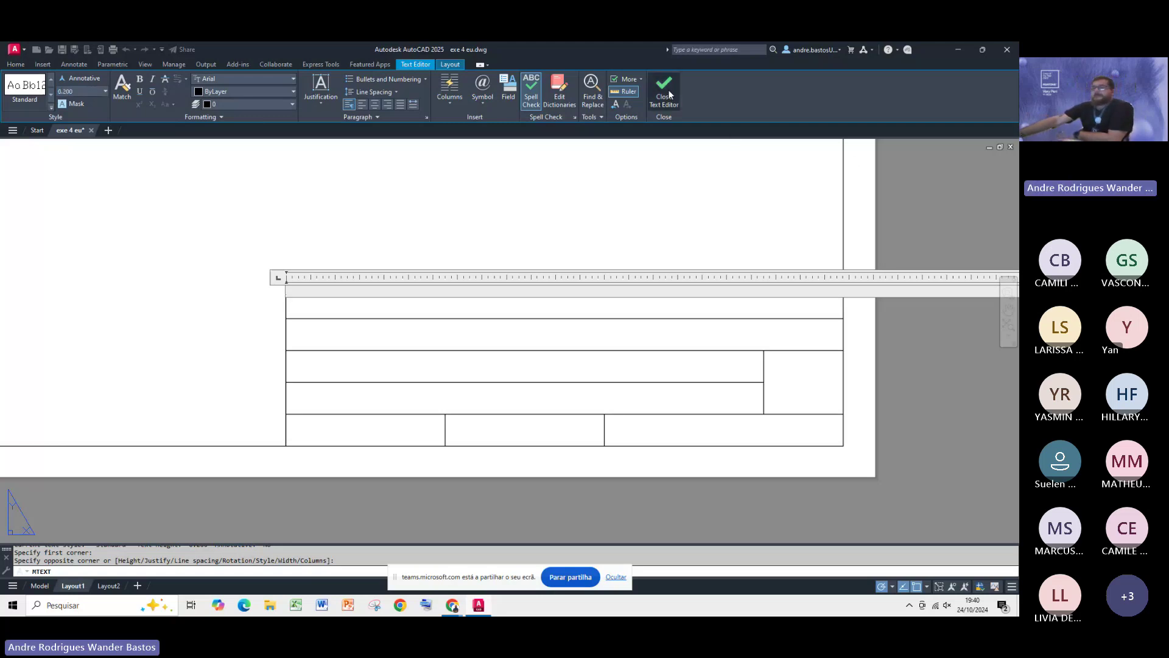
left_click(669, 95)
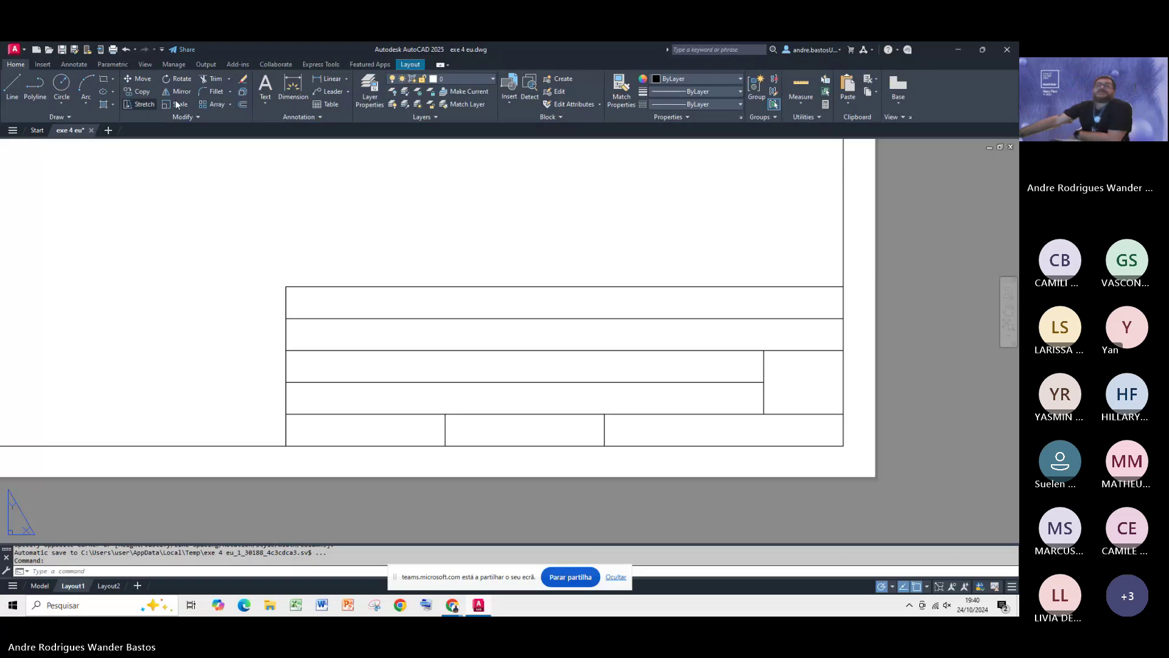
Step: Create another multiline text box across the title block's top row and set its font to Arial
left_click(265, 104)
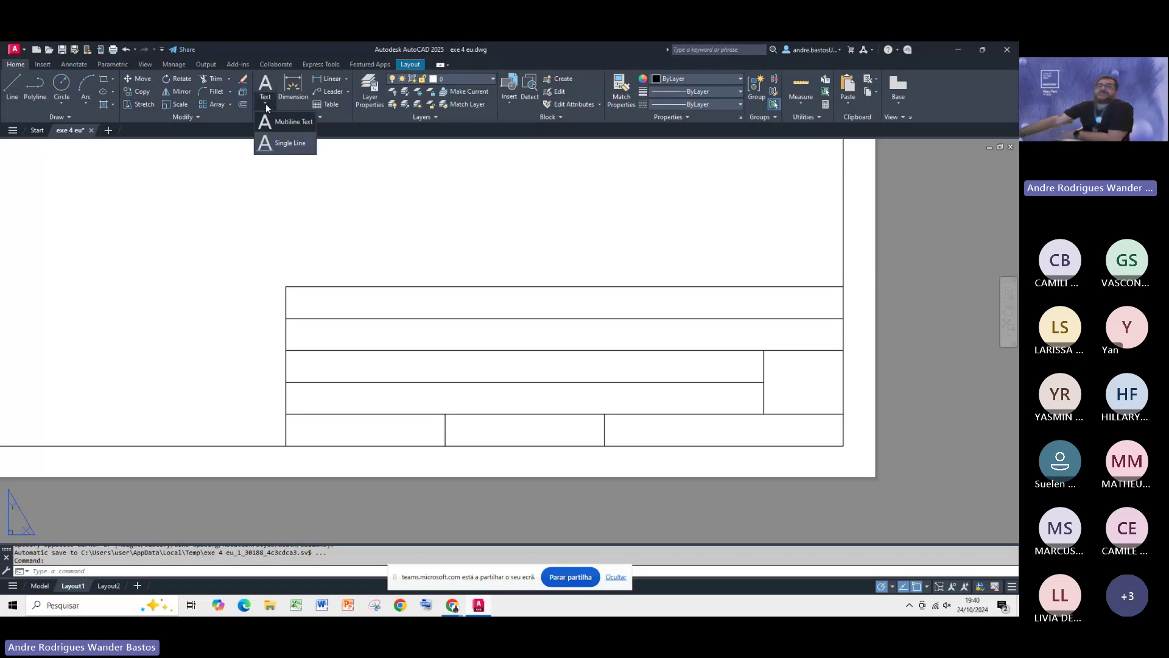
left_click(293, 121)
left_click(286, 286)
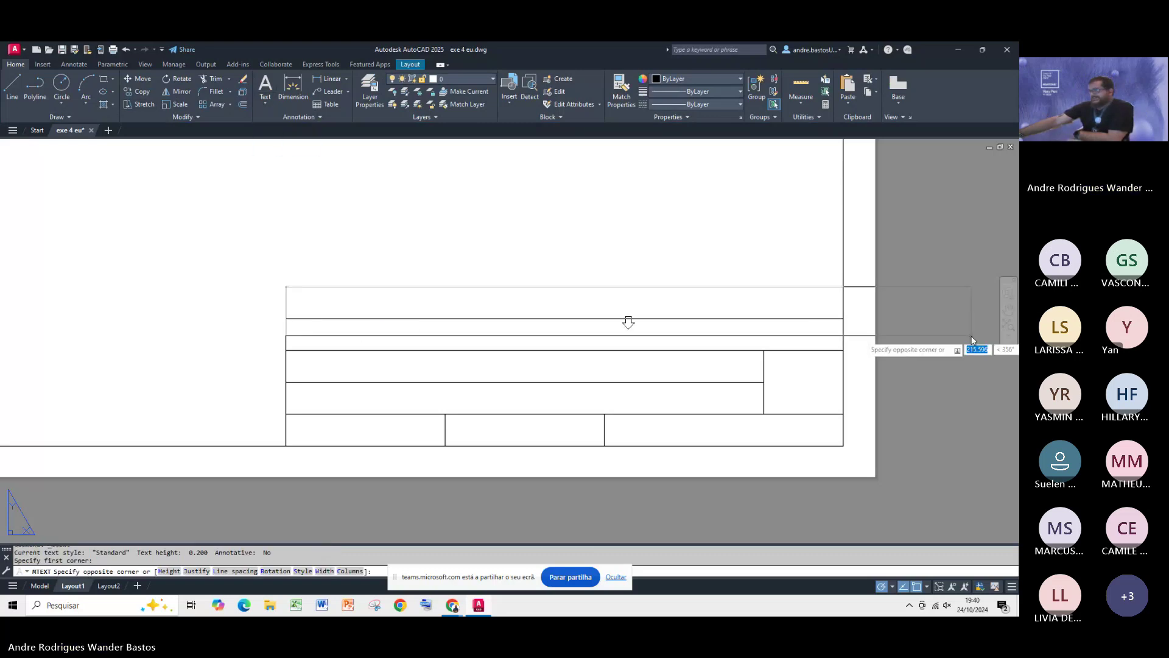
left_click(842, 318)
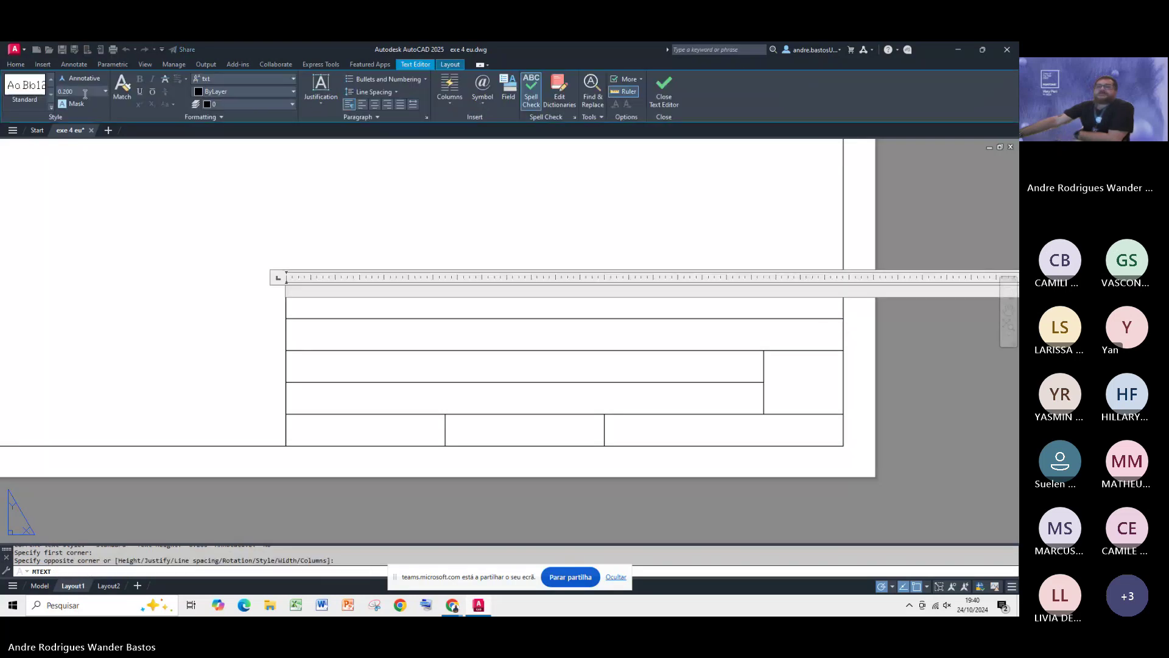
left_click(224, 81)
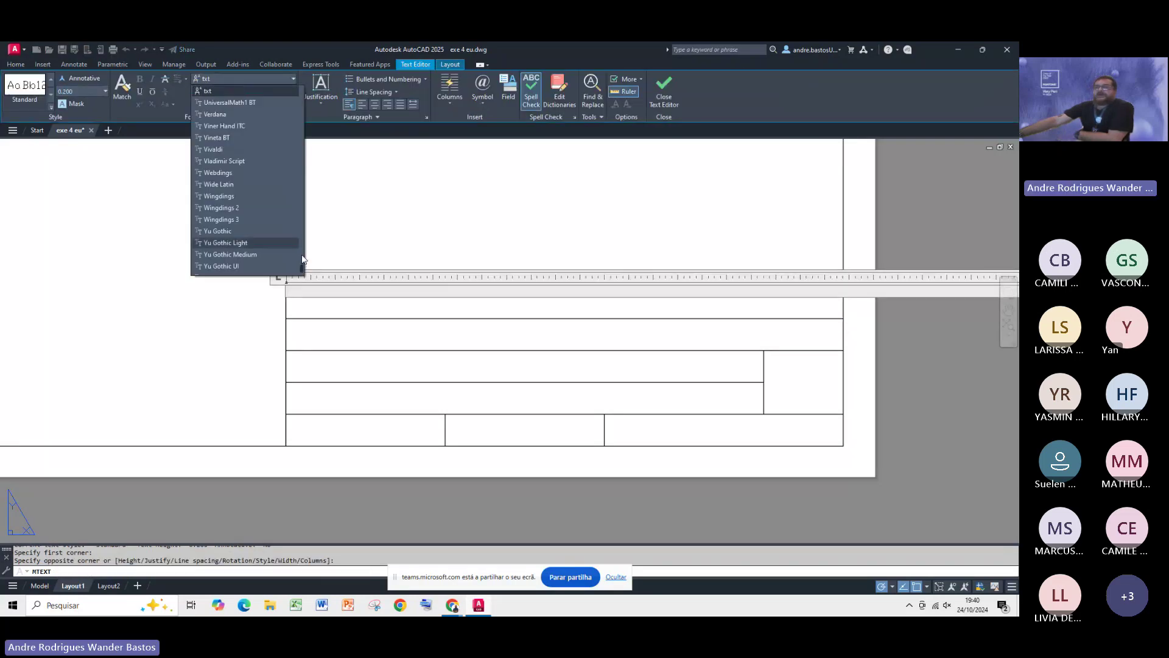
left_click_drag(302, 259, 300, 107)
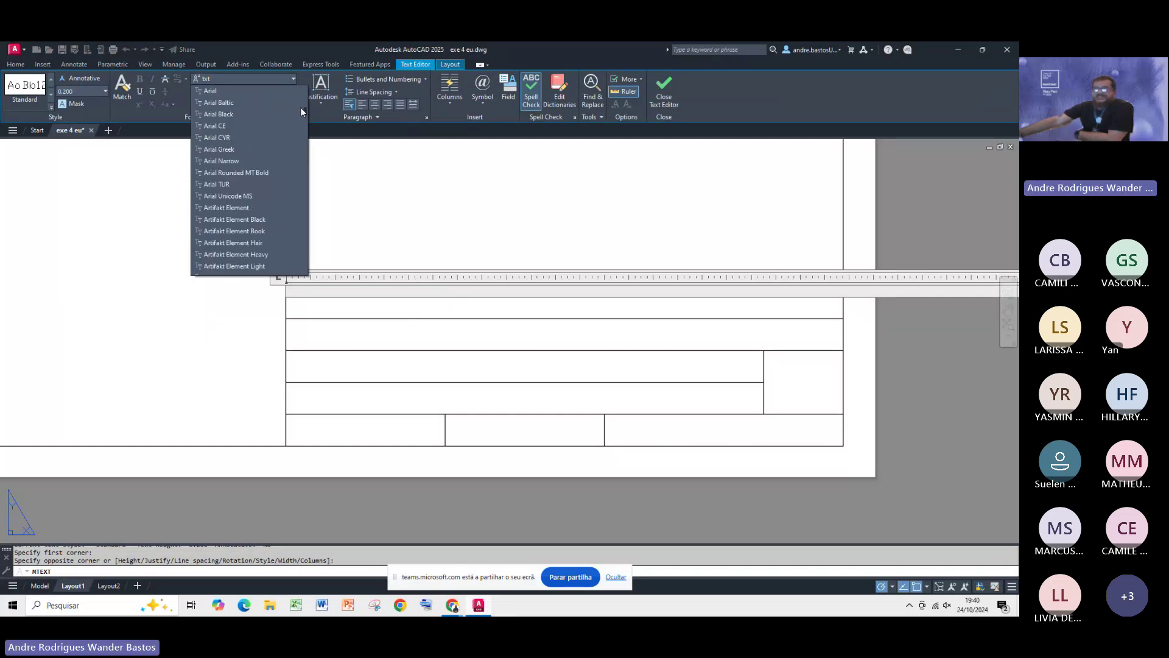
left_click(219, 90)
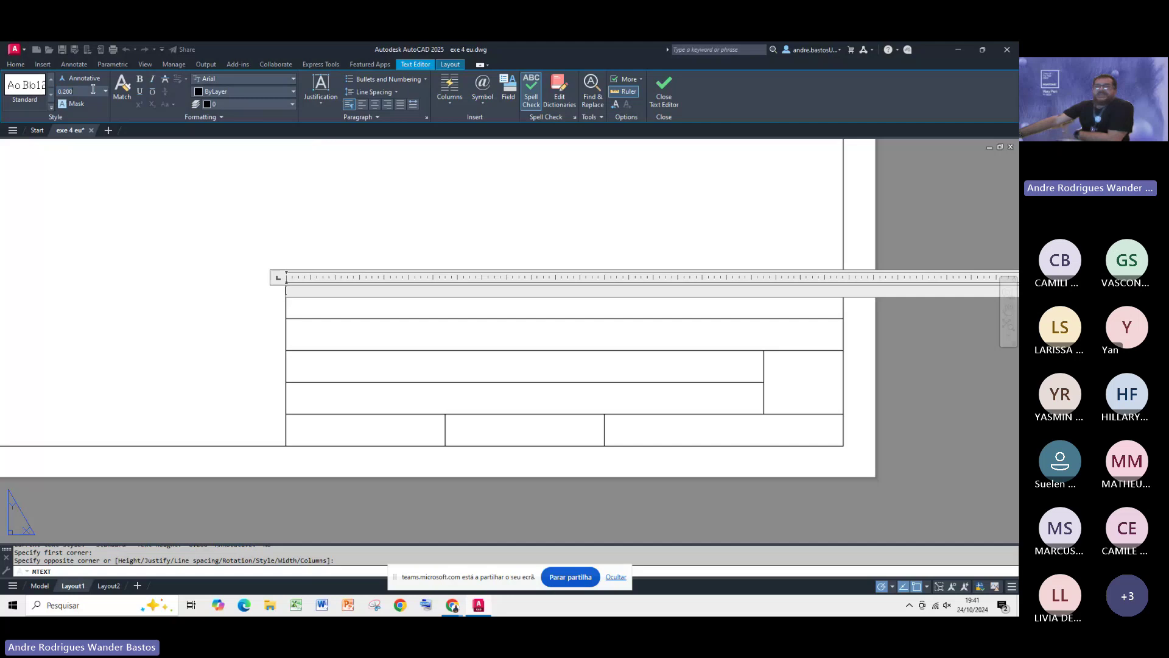
Step: Set the multiline text height to 5 and leave the text editor without entering any text
type("5")
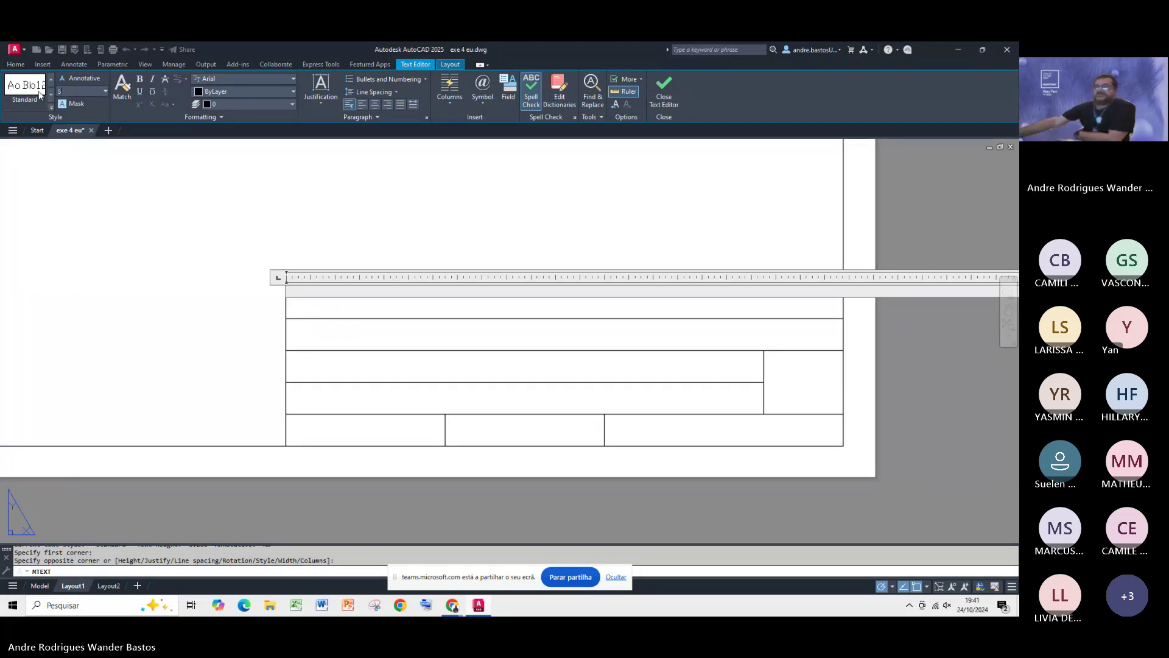
key("Return")
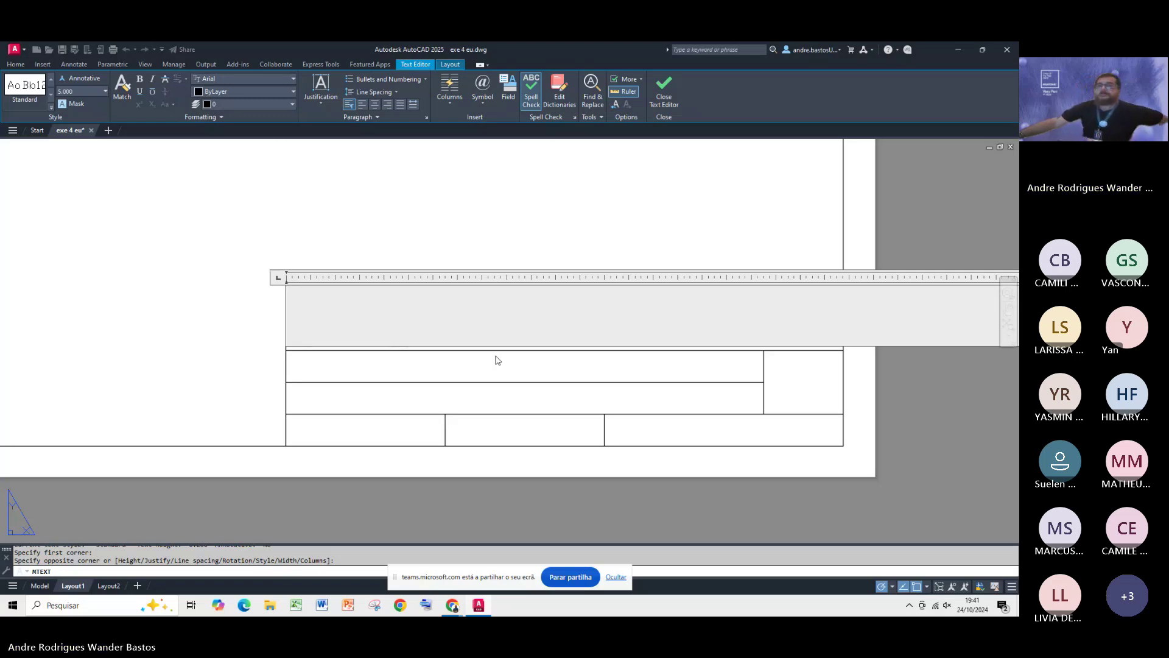
middle_click_drag(420, 357, 421, 385)
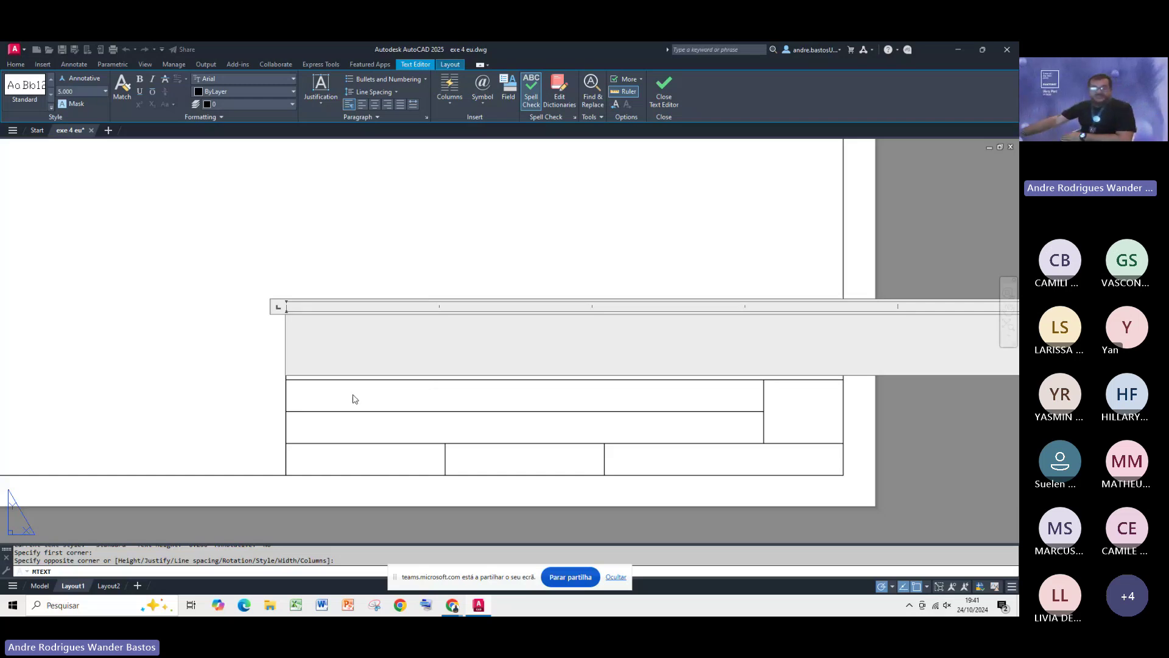
left_click(449, 272)
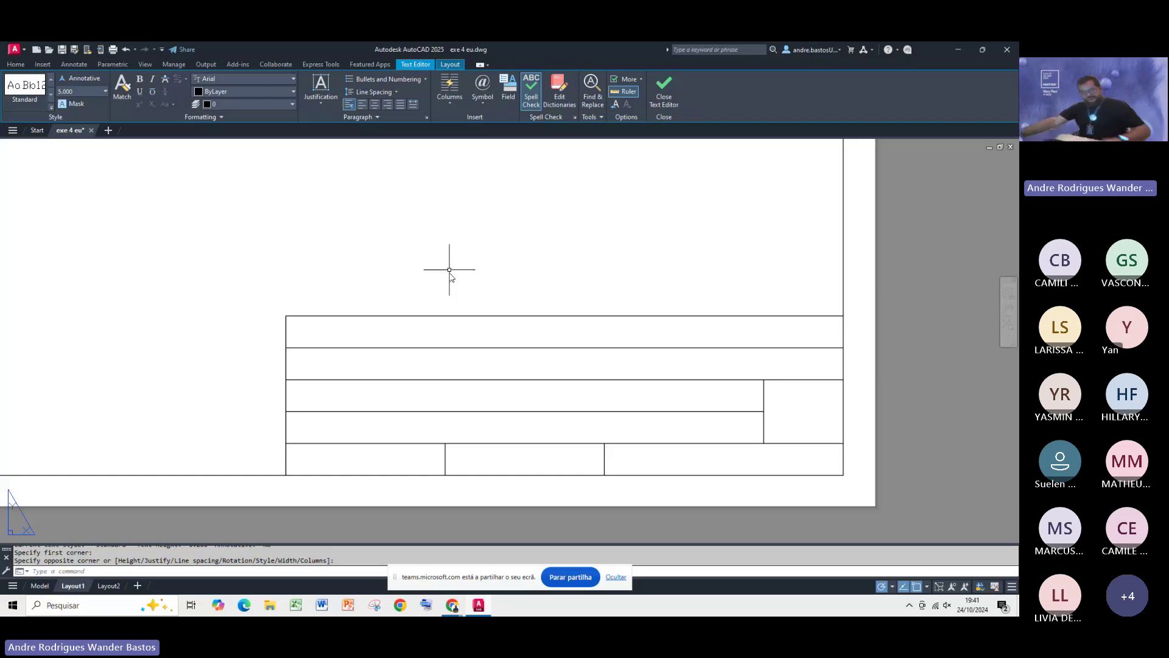
key("Escape")
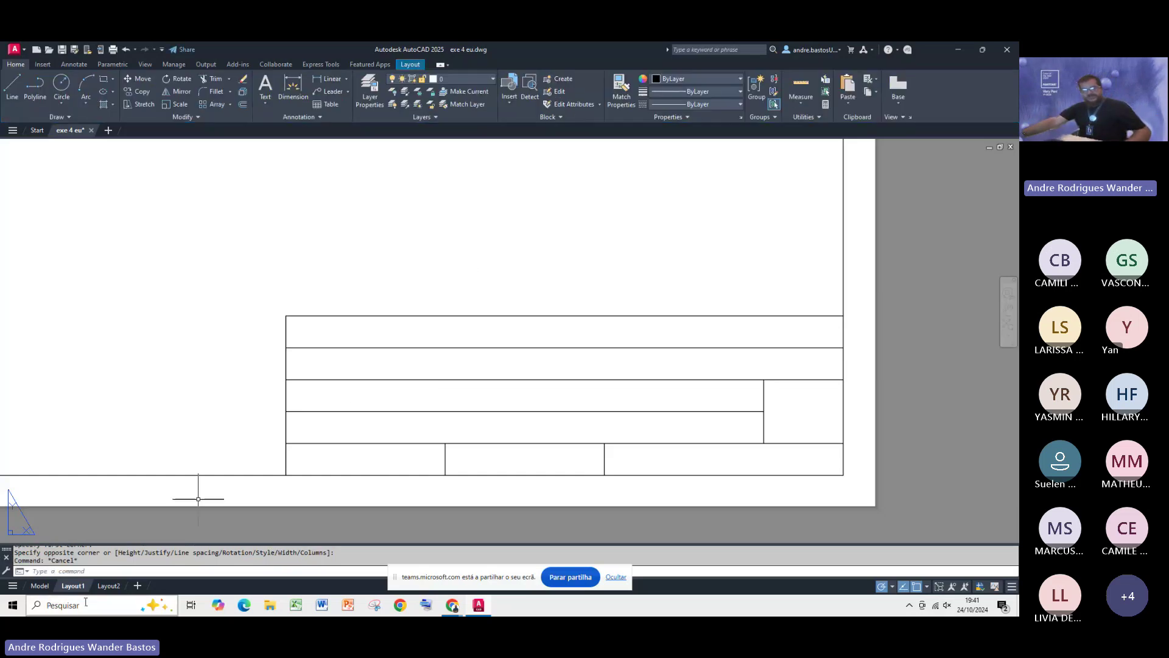
Step: Copy the complete kitchen plan with its dimensions and title from model space to the clipboard
left_click(39, 586)
scroll(254, 440, "down", 2)
left_click(169, 164)
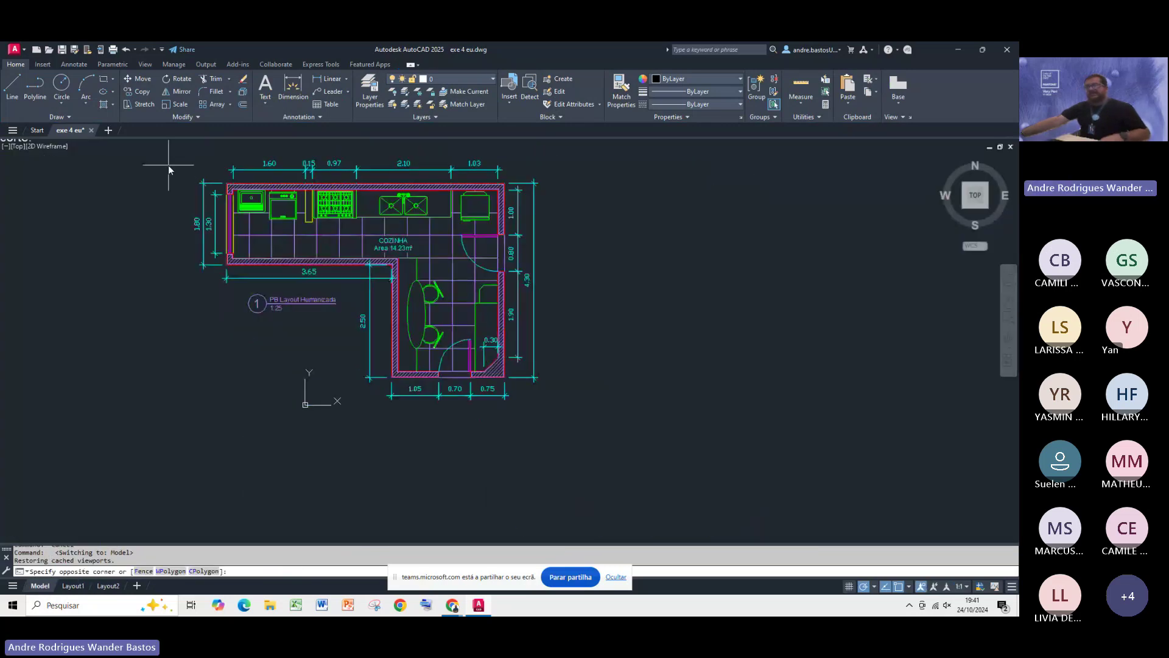
left_click(574, 425)
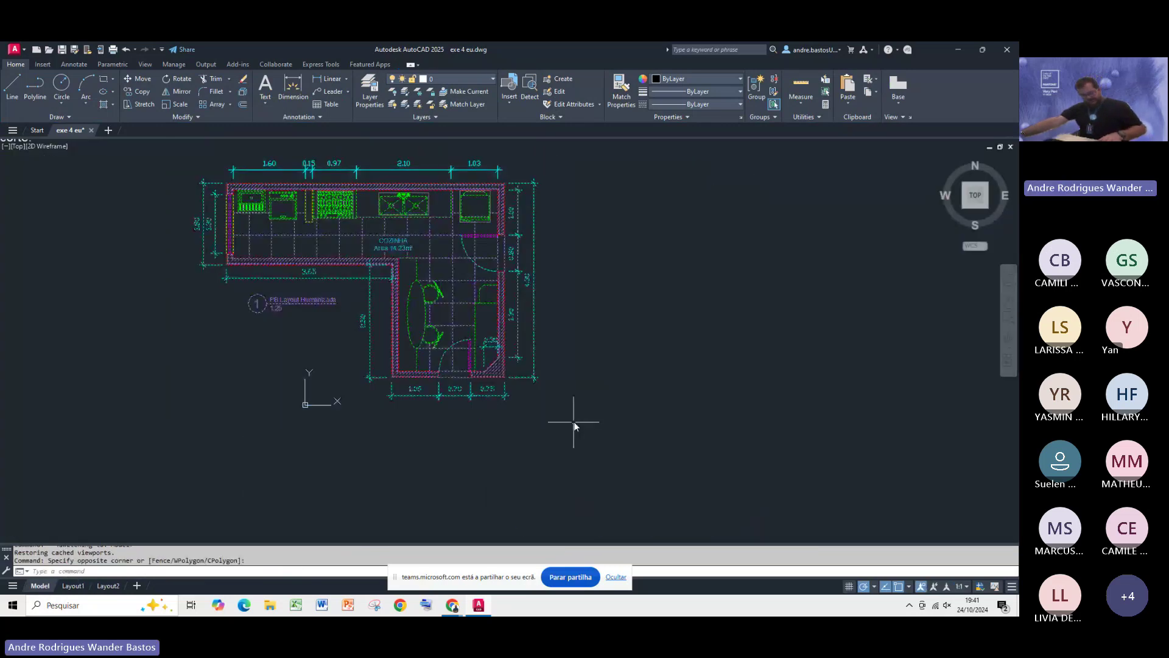
key("ctrl+c")
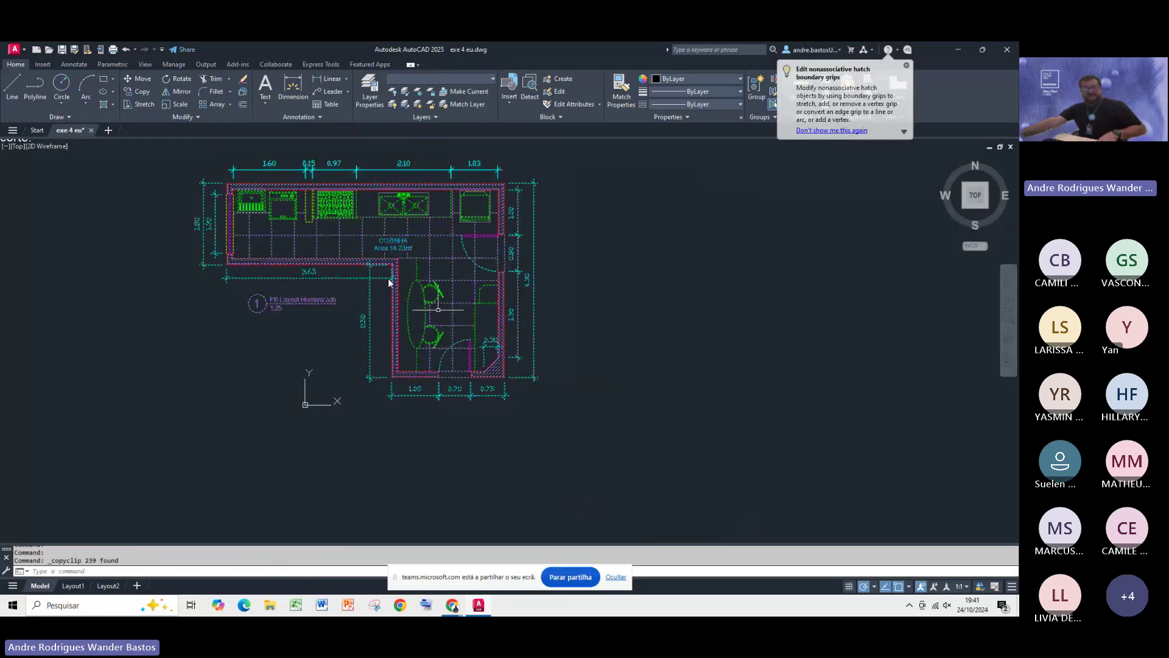
Step: Paste the copied kitchen plan into the model space of a new drawing and show it in Layout1
key("ctrl+n")
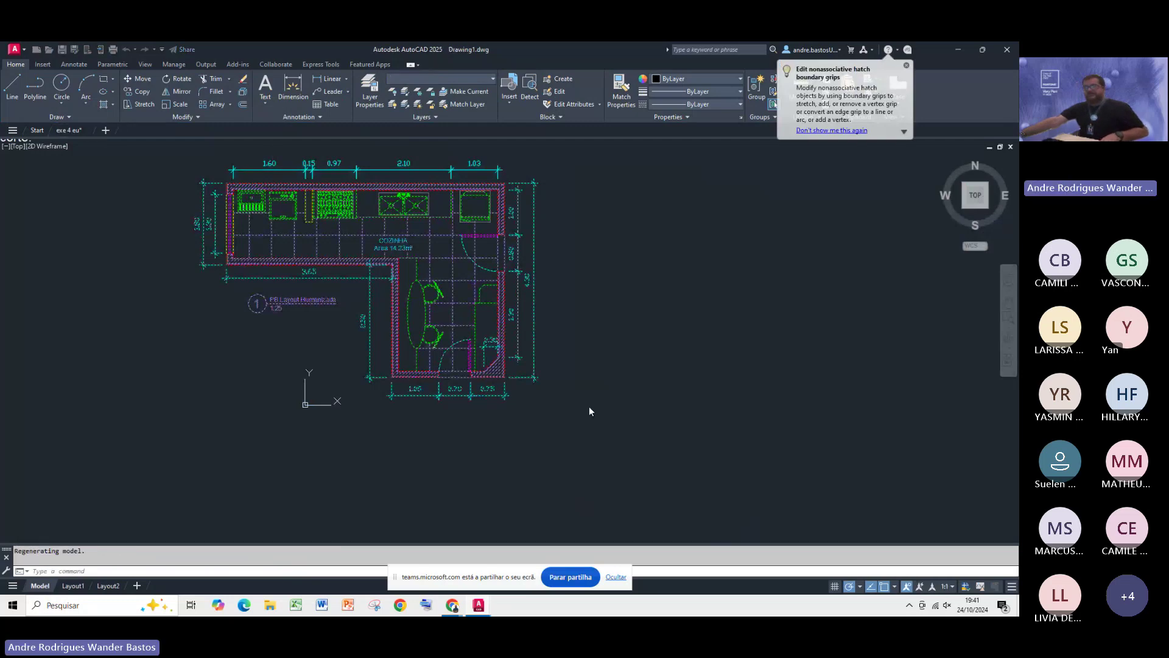
key("ctrl+v")
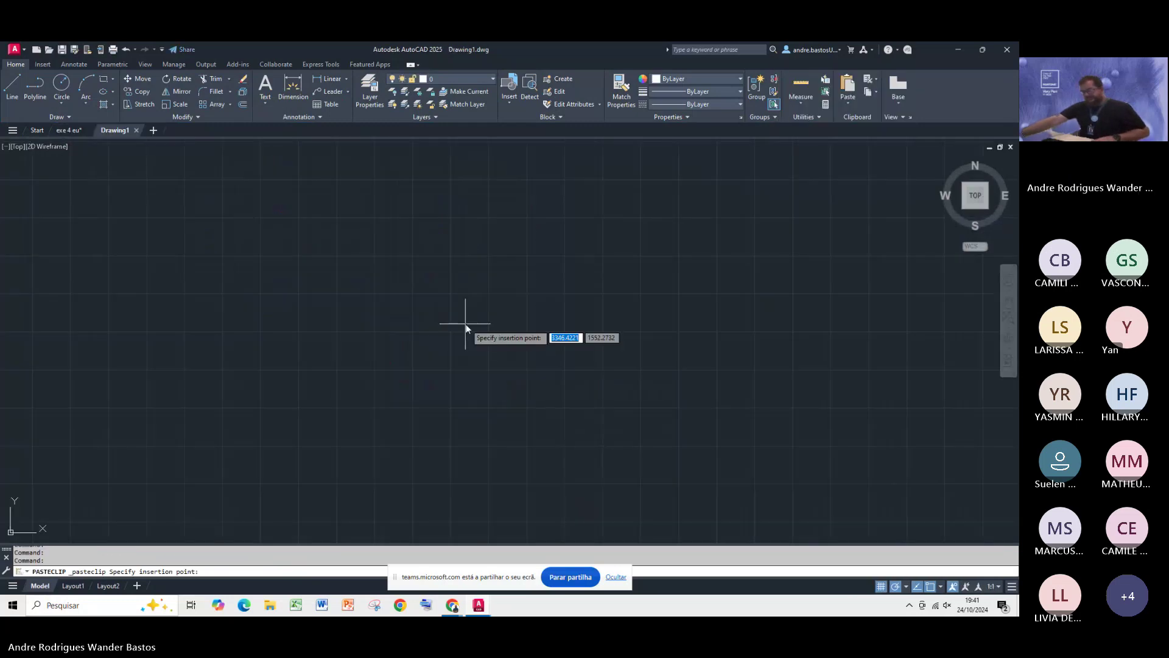
left_click(486, 325)
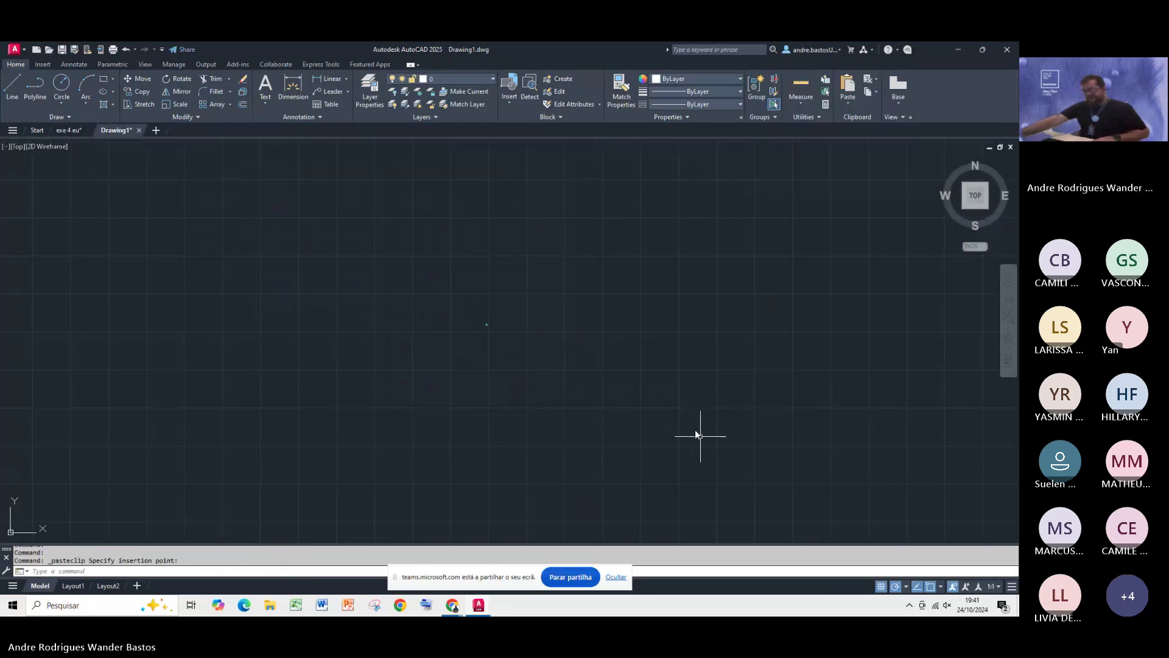
middle_click(504, 356)
middle_click(505, 356)
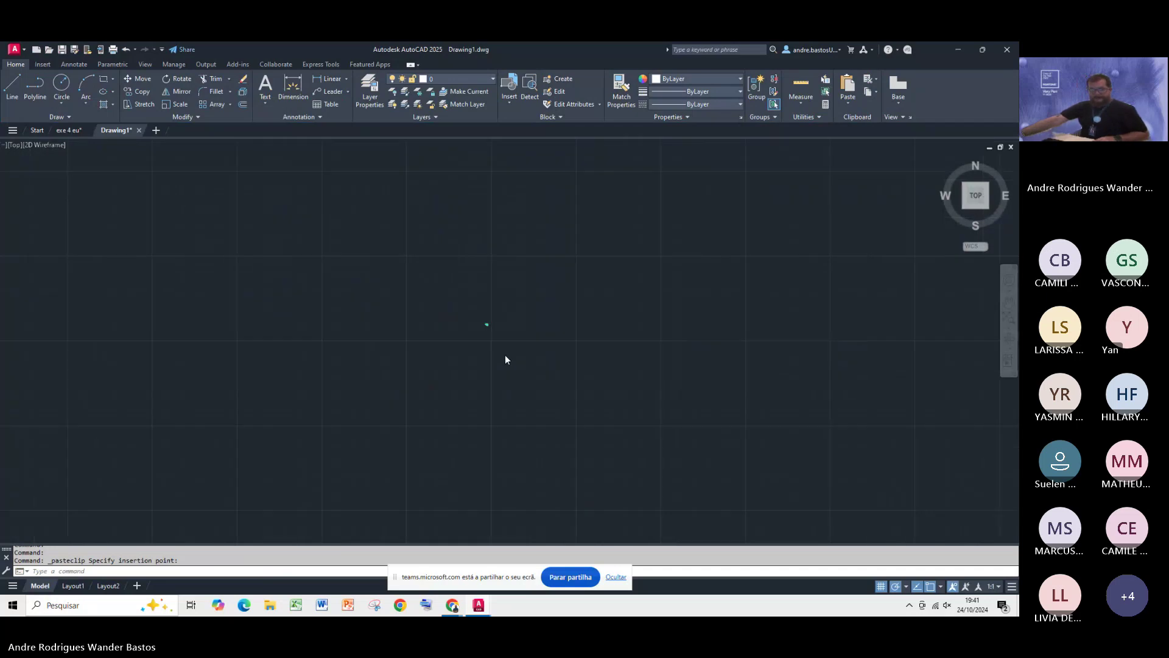
left_click(74, 586)
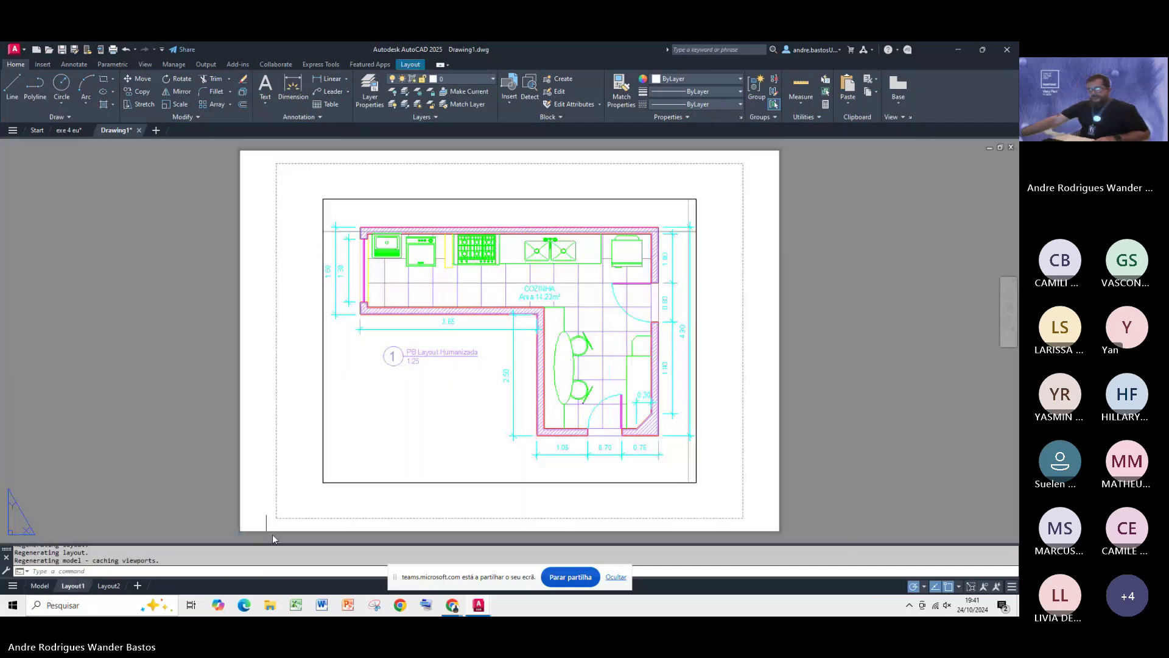
Step: Try deleting the viewport in Layout1 and undo the deletion
left_click(377, 482)
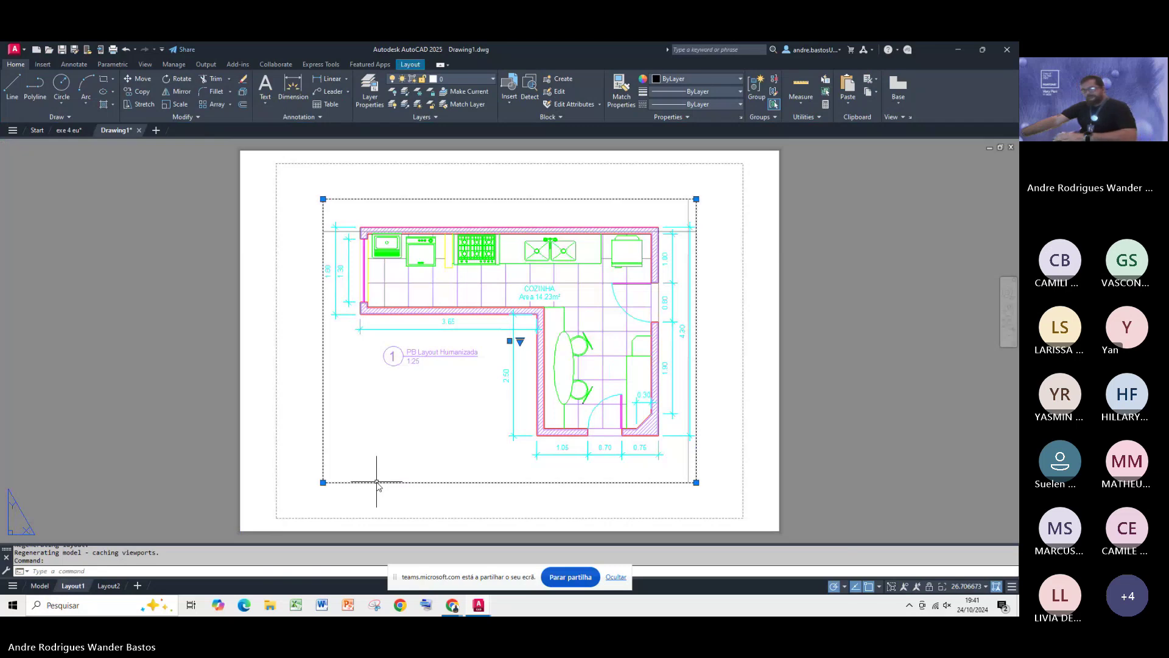
key("Delete")
key("ctrl+z")
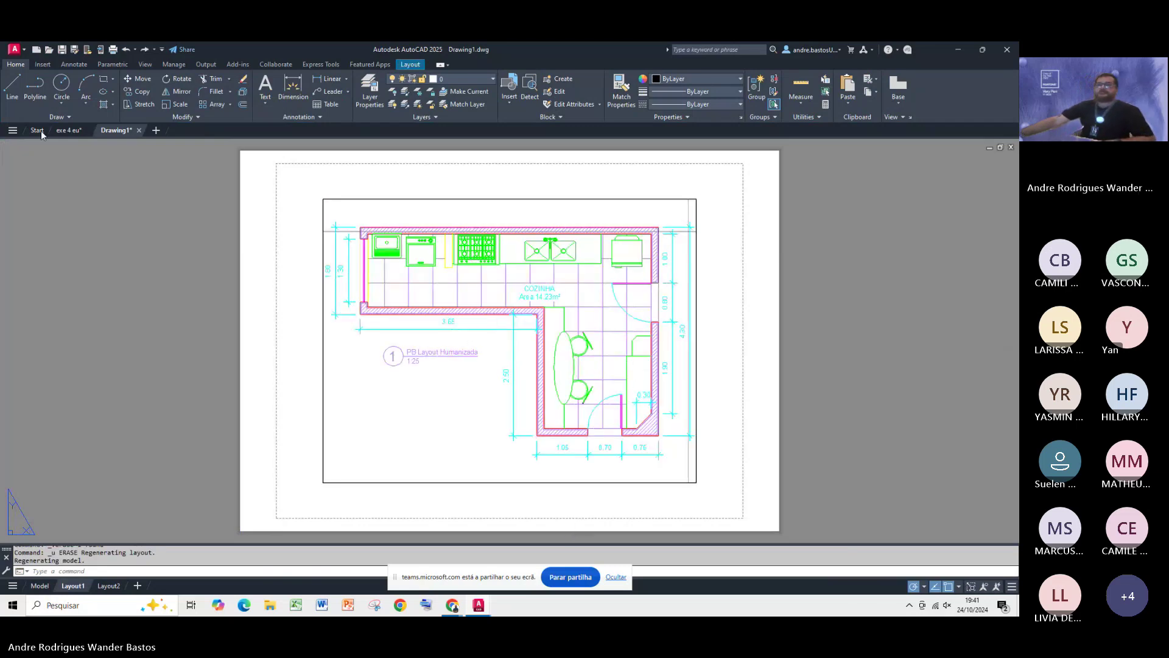
Step: Try placing a multiline text box below the plan's title in Layout1 and leave the text editor without entering text
left_click(265, 103)
left_click(284, 119)
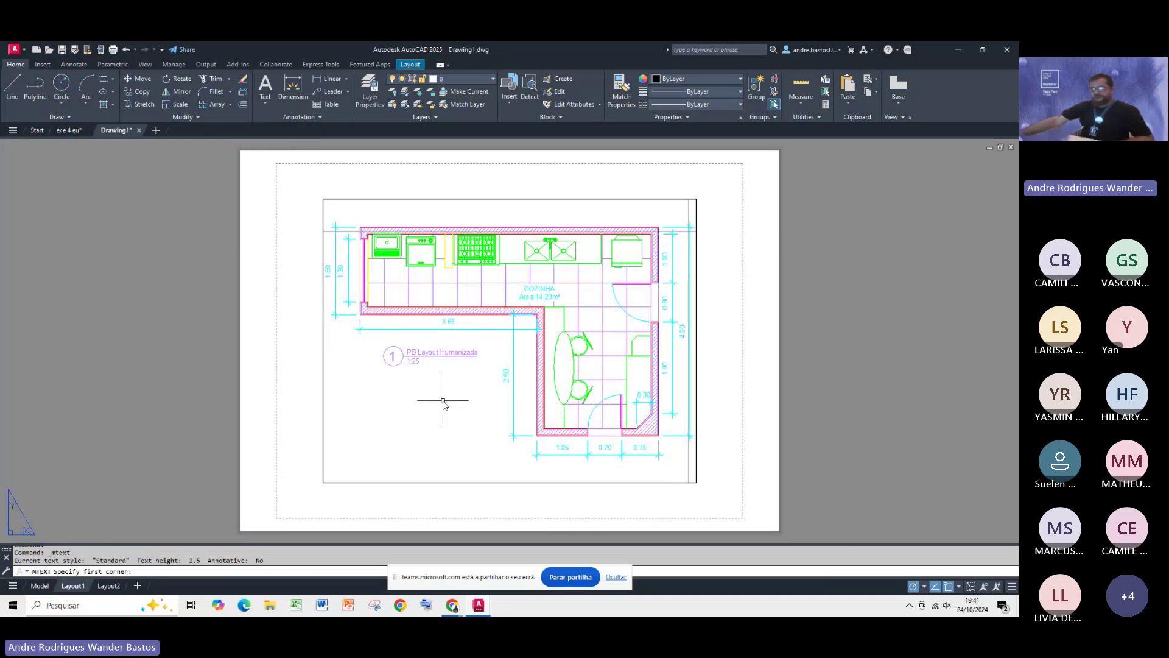
key("Escape")
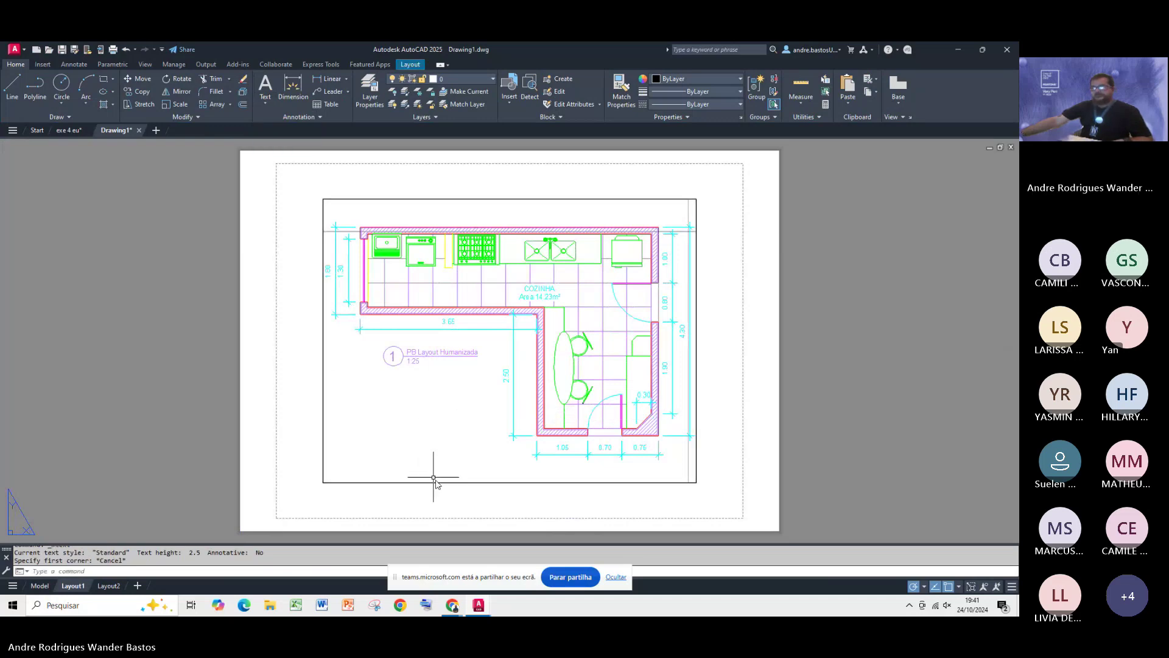
left_click(266, 103)
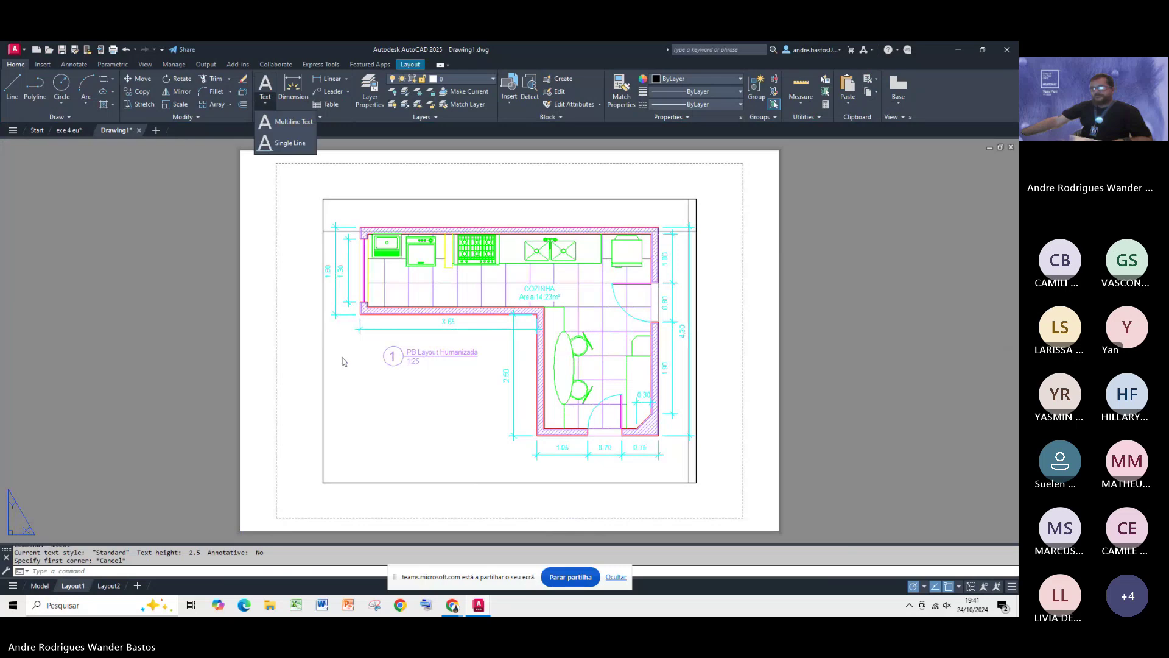
left_click(290, 122)
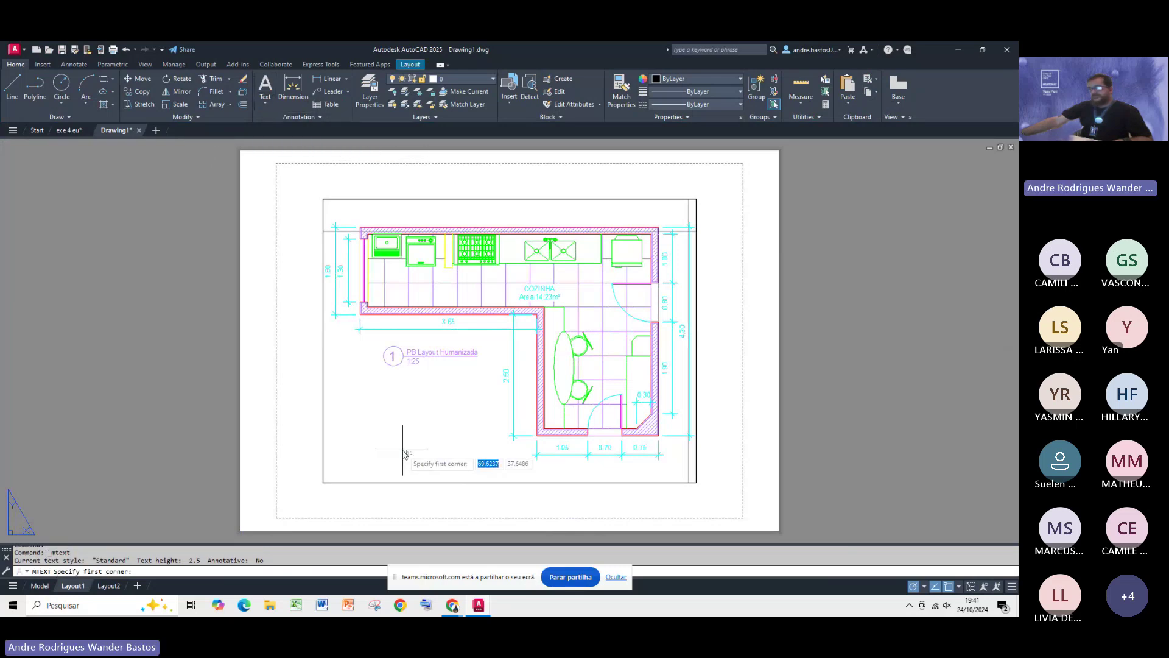
scroll(405, 451, "up", 2)
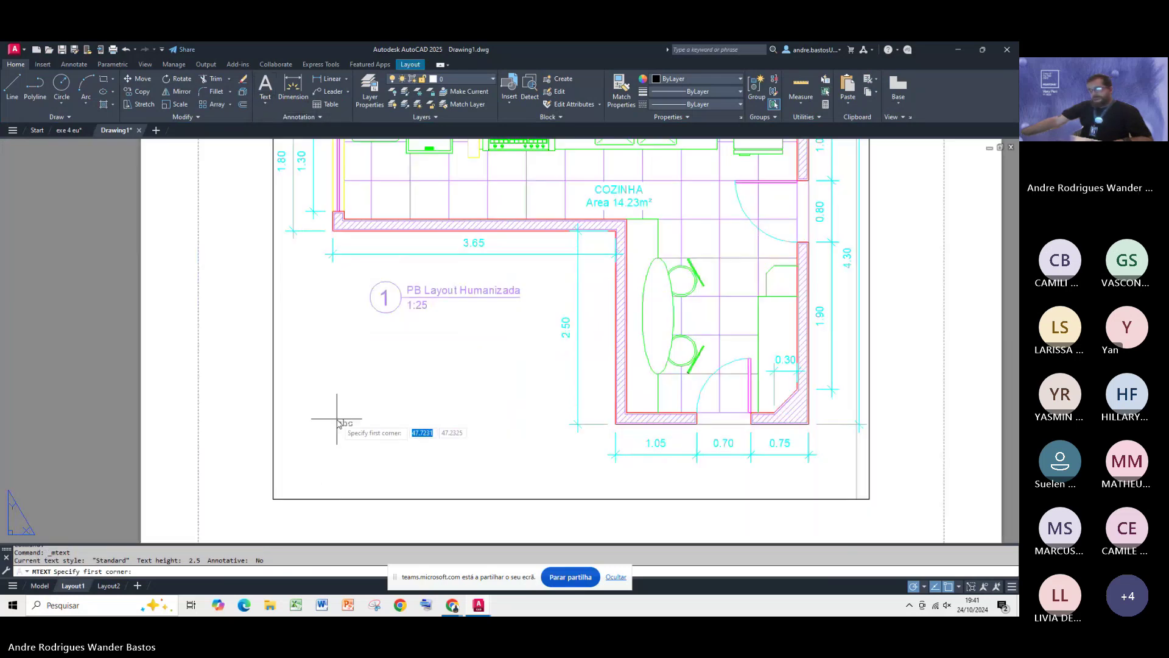
left_click(337, 419)
left_click(444, 451)
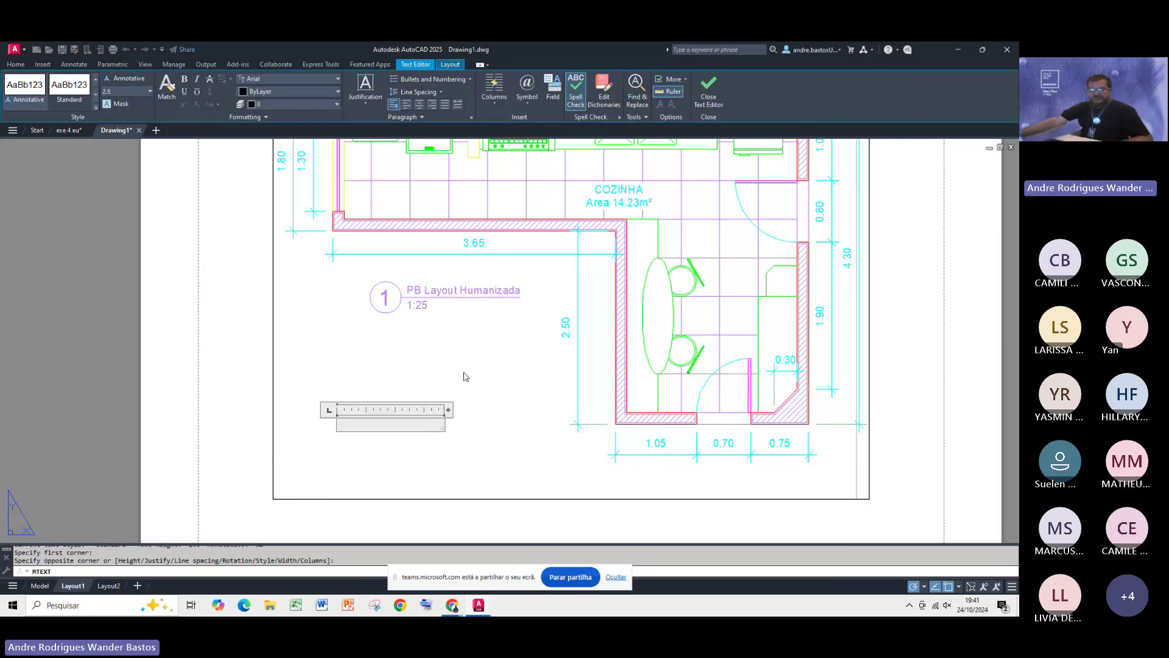
key("Escape")
scroll(514, 402, "down", 2)
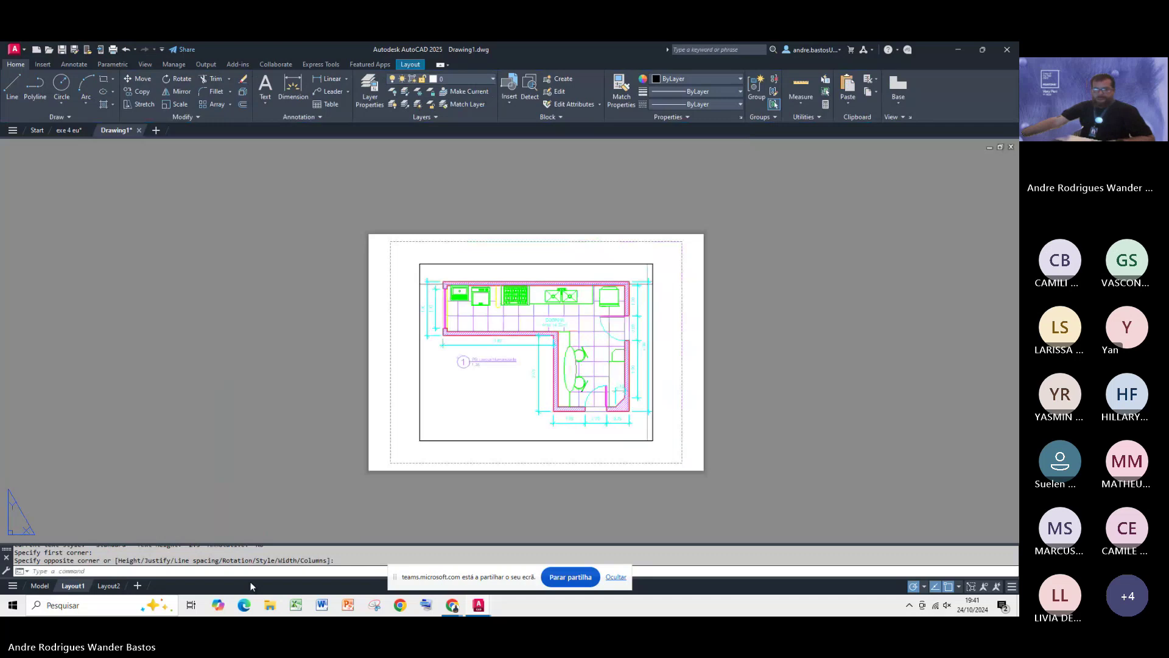
Step: Modify Layout1's page setup to use the DWG To PDF.pc3 plotter and ISO expand A3 (297.00 x 420.00 MM) paper
mouse_move(43, 588)
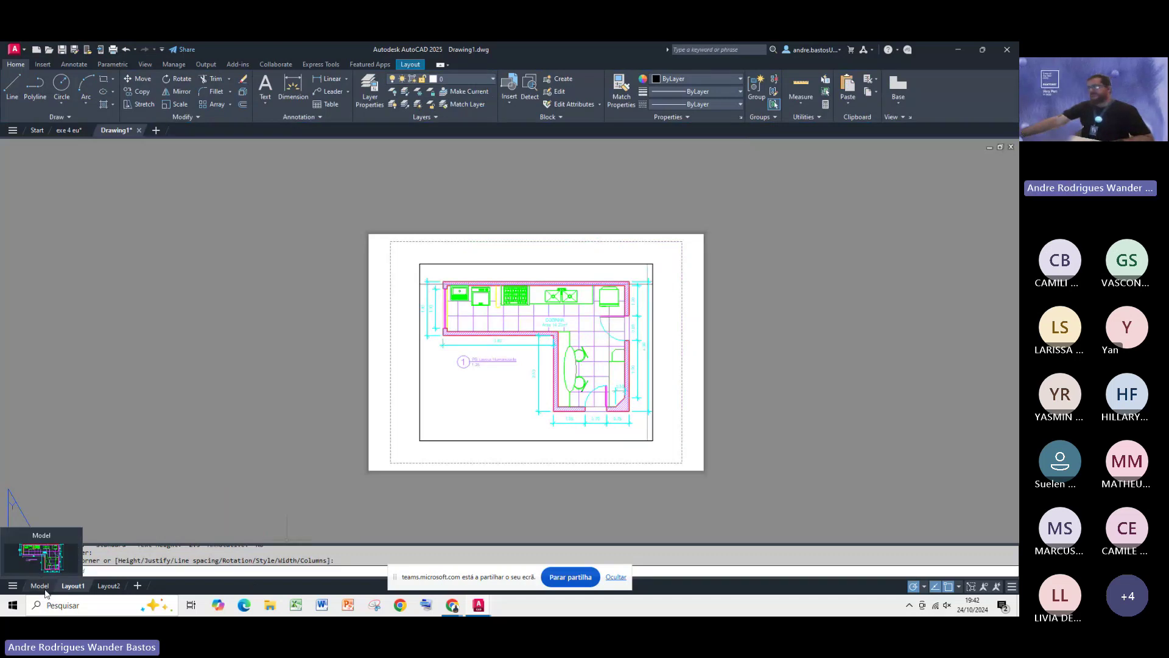
right_click(74, 587)
left_click(113, 510)
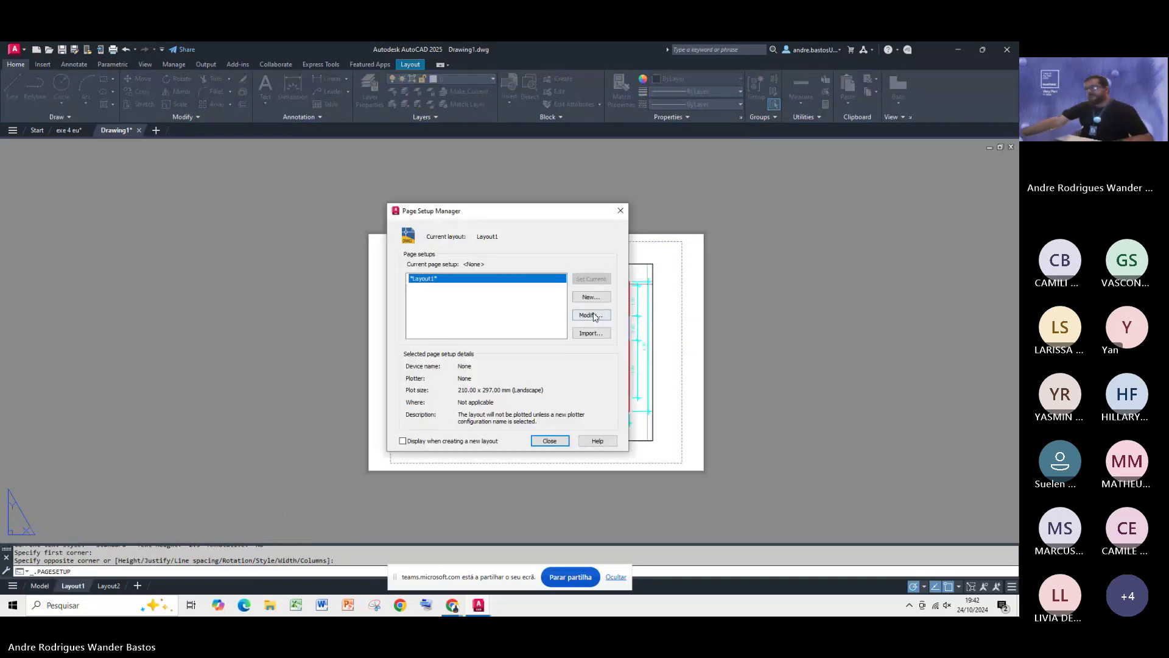
left_click(595, 317)
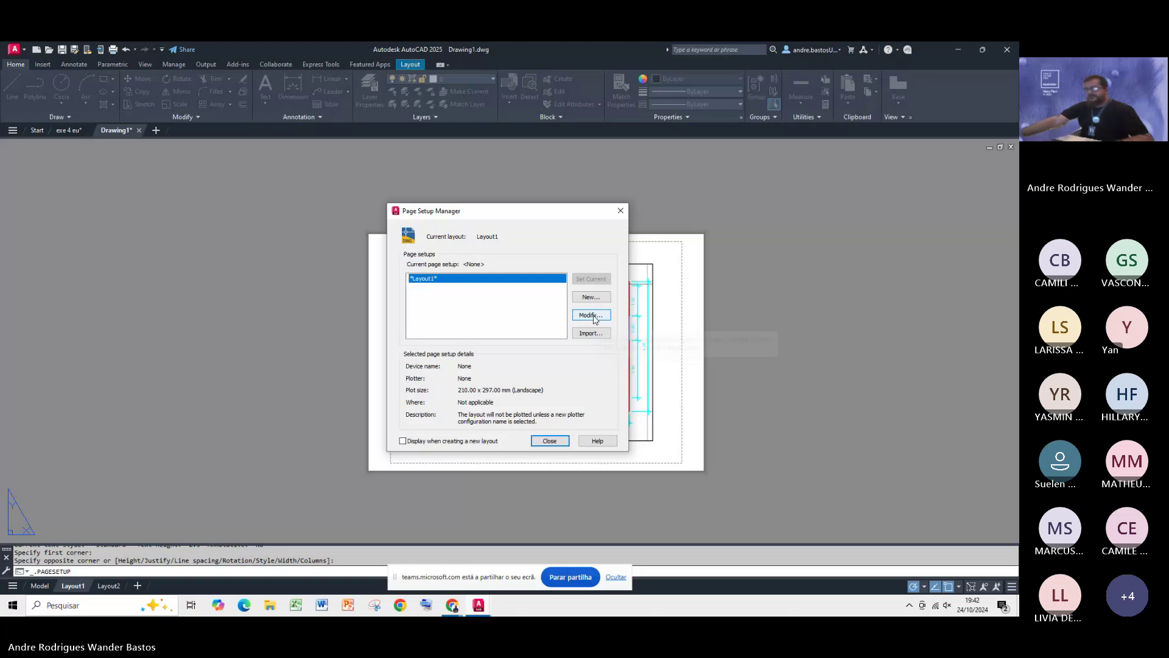
left_click(594, 318)
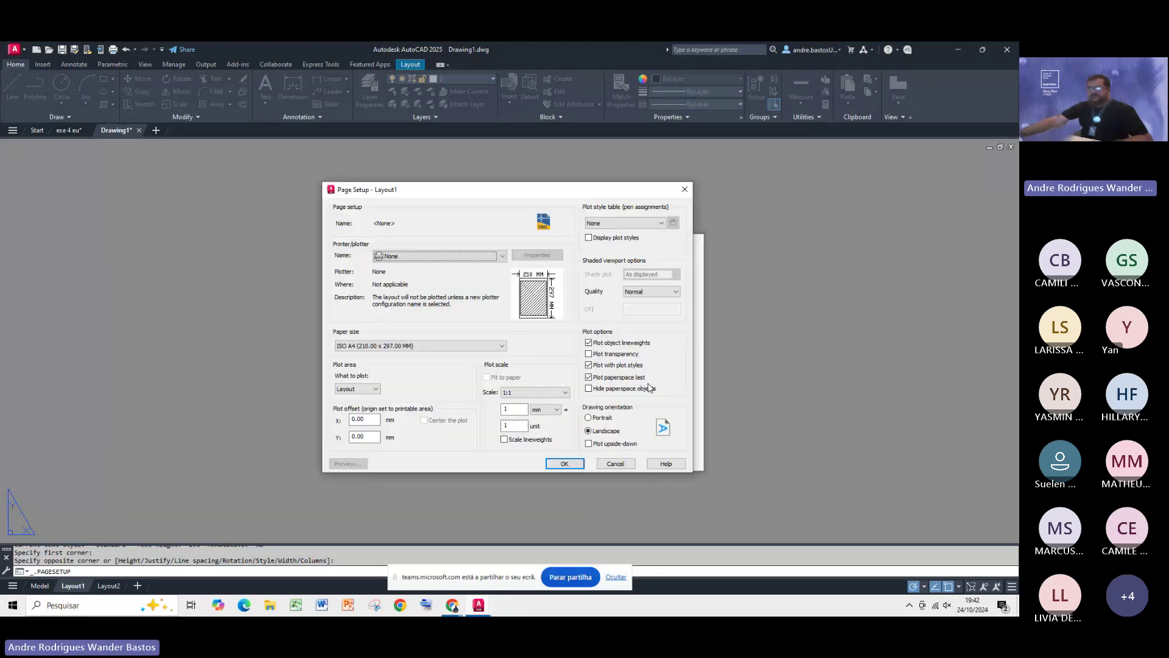
left_click(438, 256)
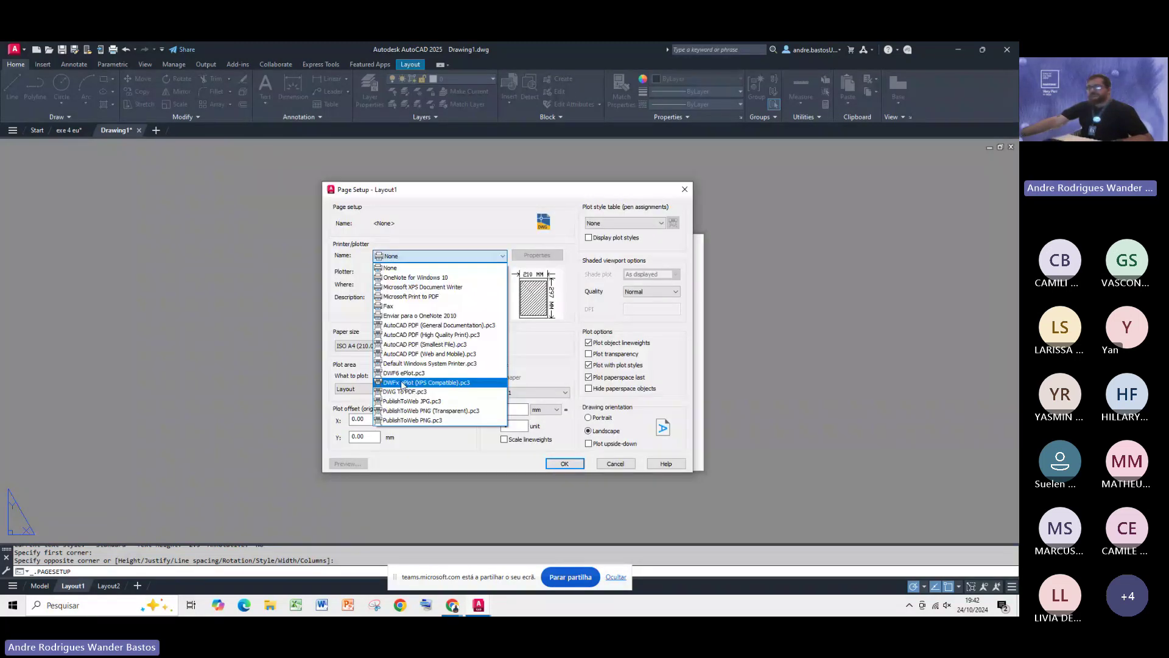
left_click(405, 391)
left_click(420, 346)
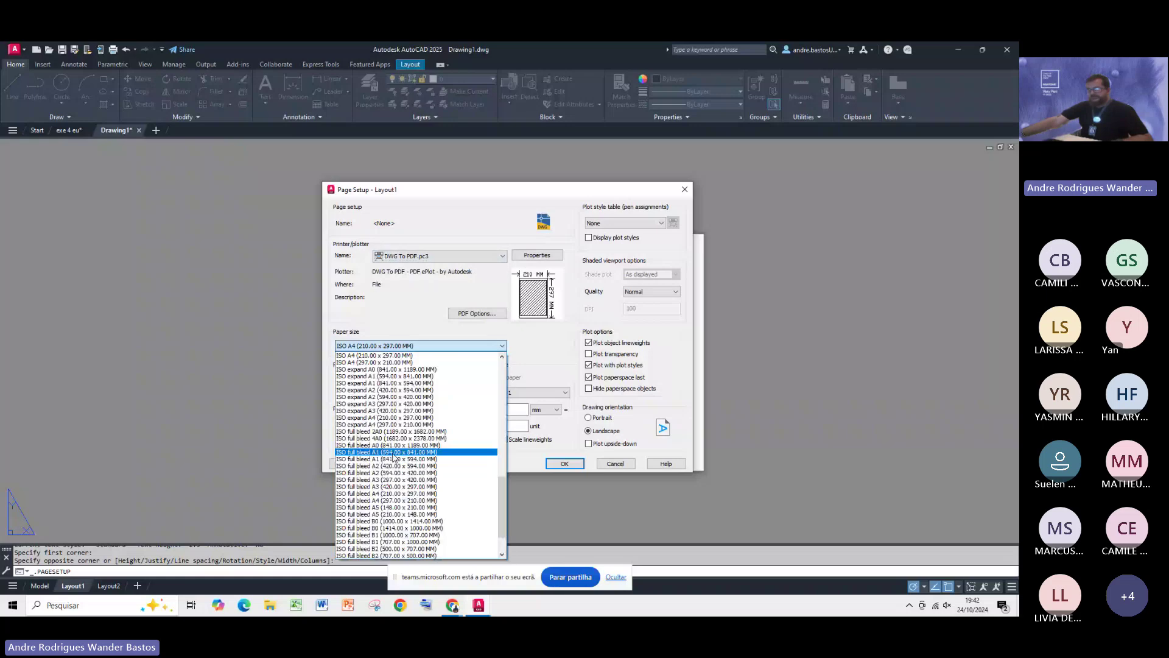
left_click(390, 403)
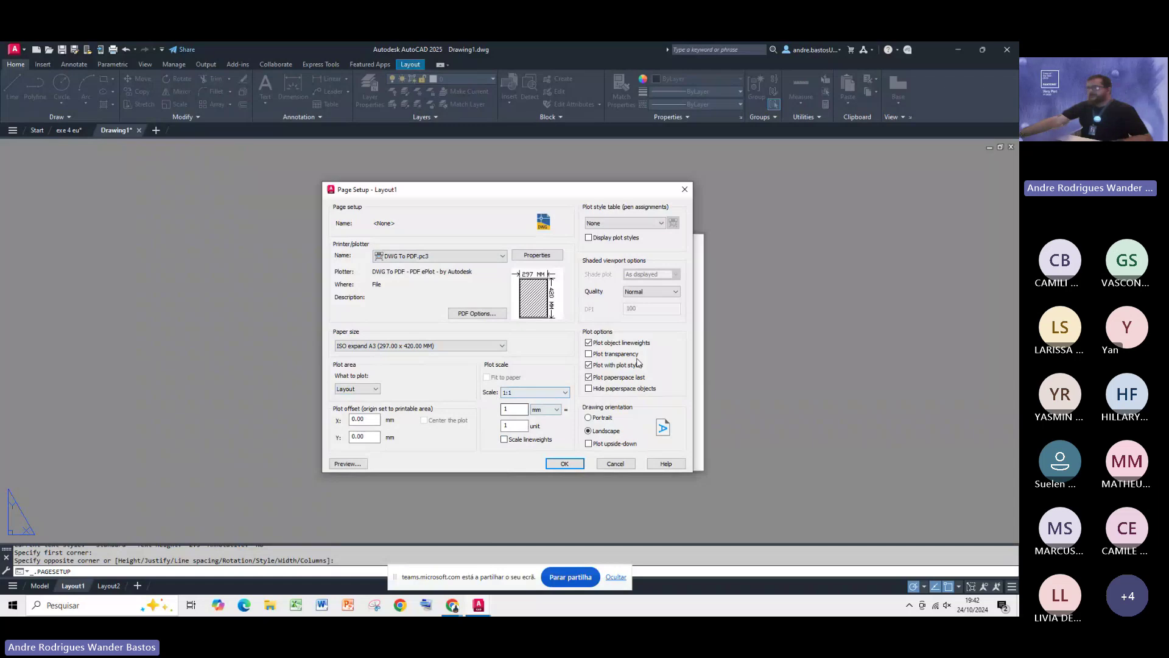
Step: Apply the monochrome.ctb plot style table to Layout1's page setup and delete the layout's viewport
left_click(628, 223)
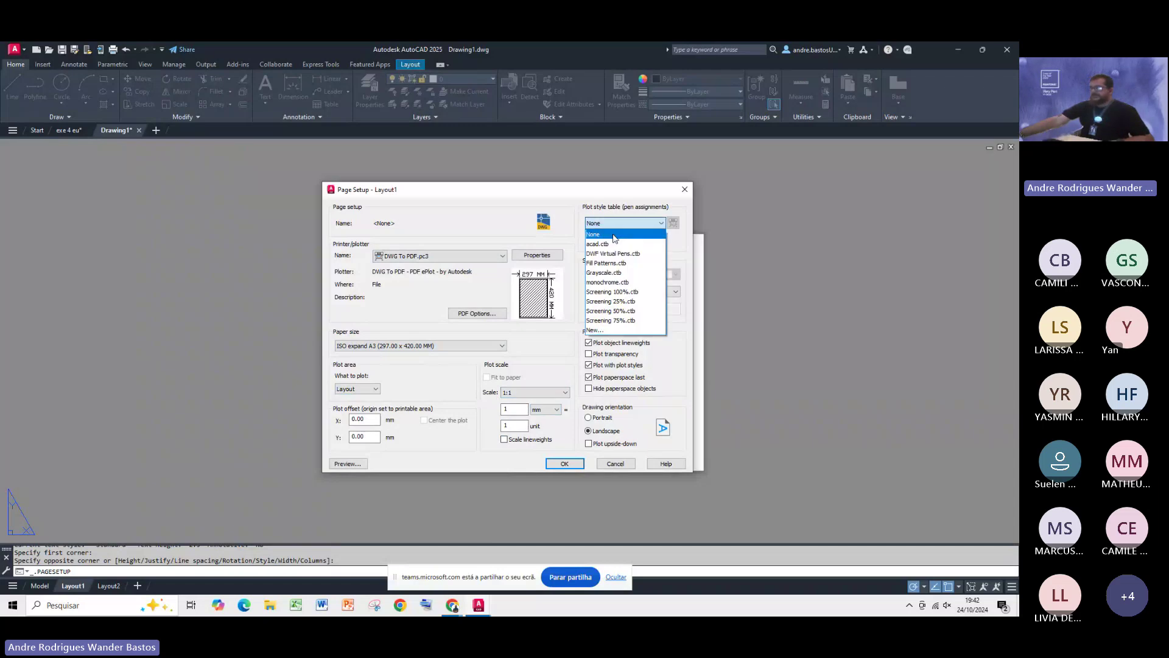
left_click(607, 283)
left_click(565, 463)
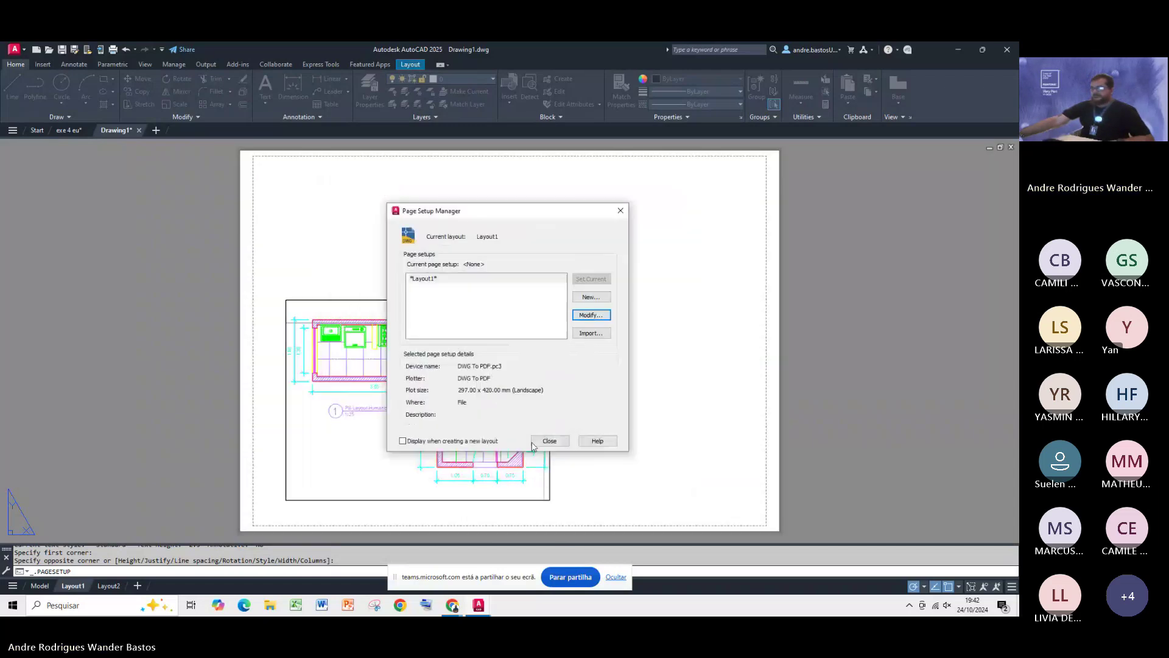
left_click(539, 442)
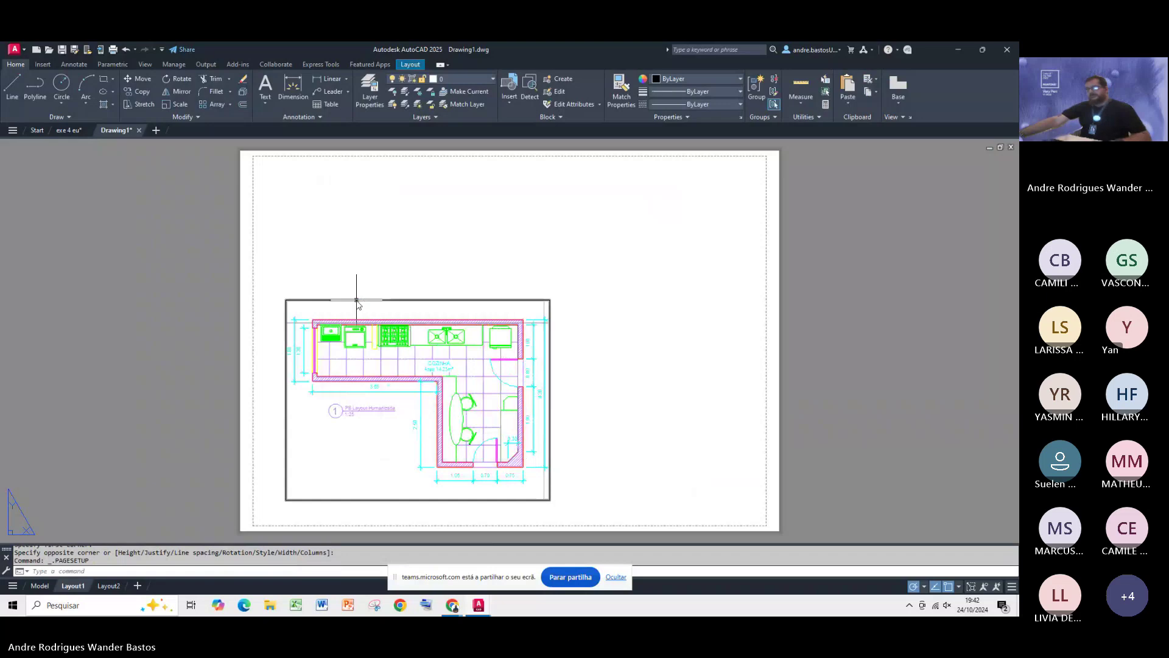
left_click(357, 300)
key("Delete")
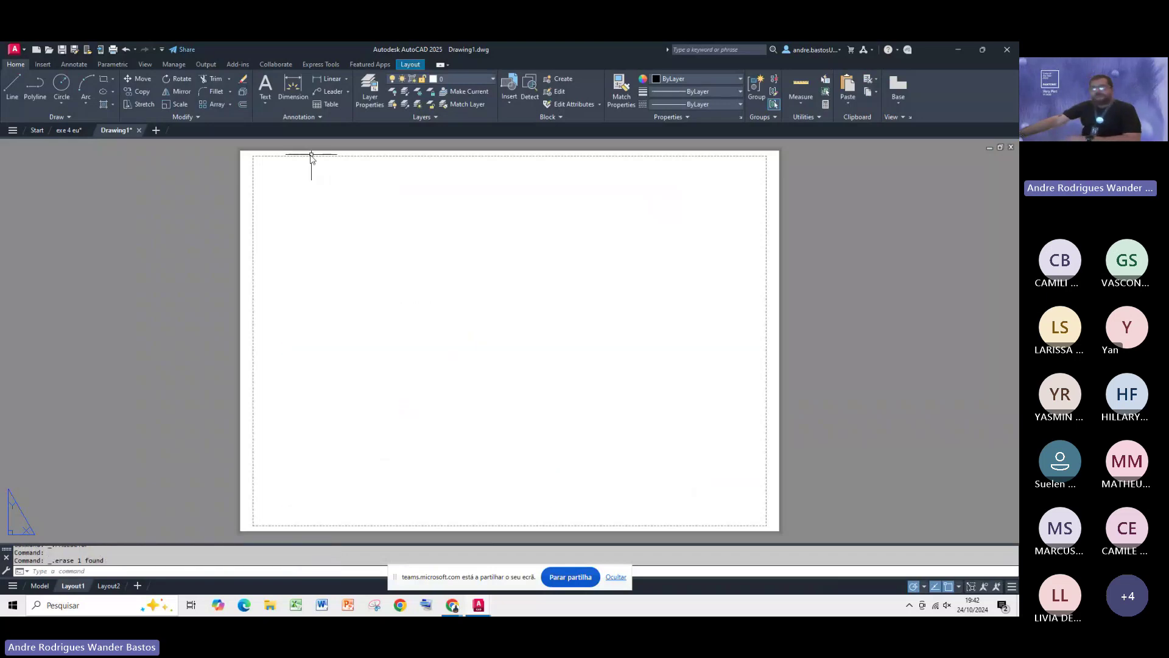
Step: Change Layout1's paper size to ISO full bleed A3 (297.00 x 420.00 MM) and close the page setup
right_click(73, 586)
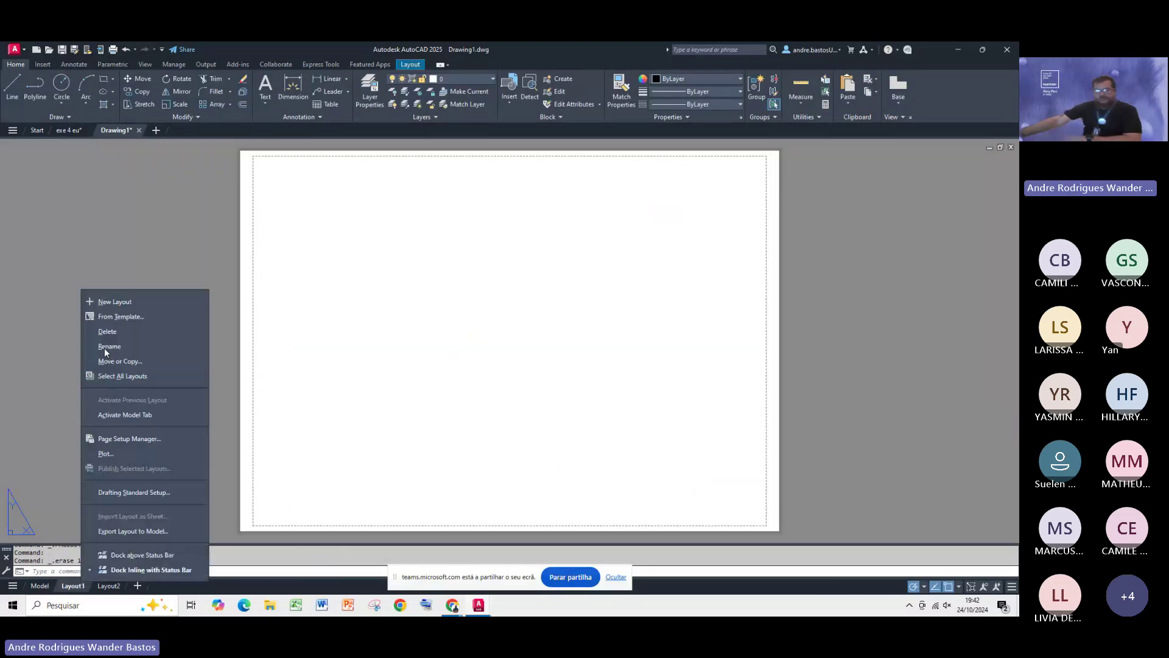
left_click(125, 439)
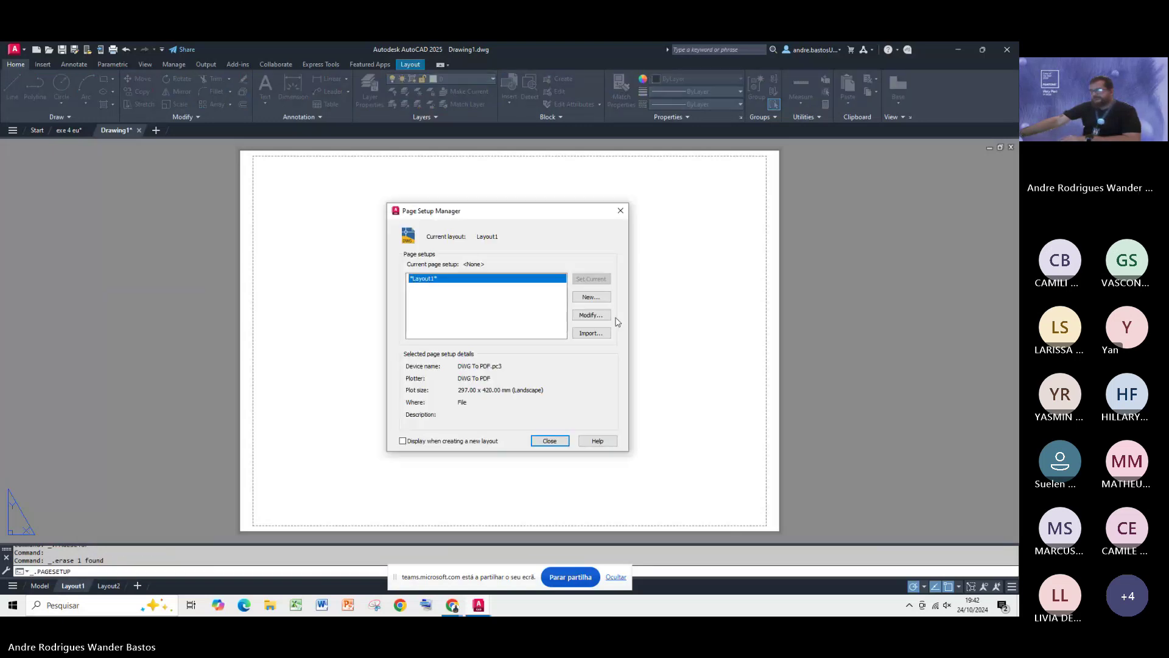
left_click(590, 314)
left_click(388, 346)
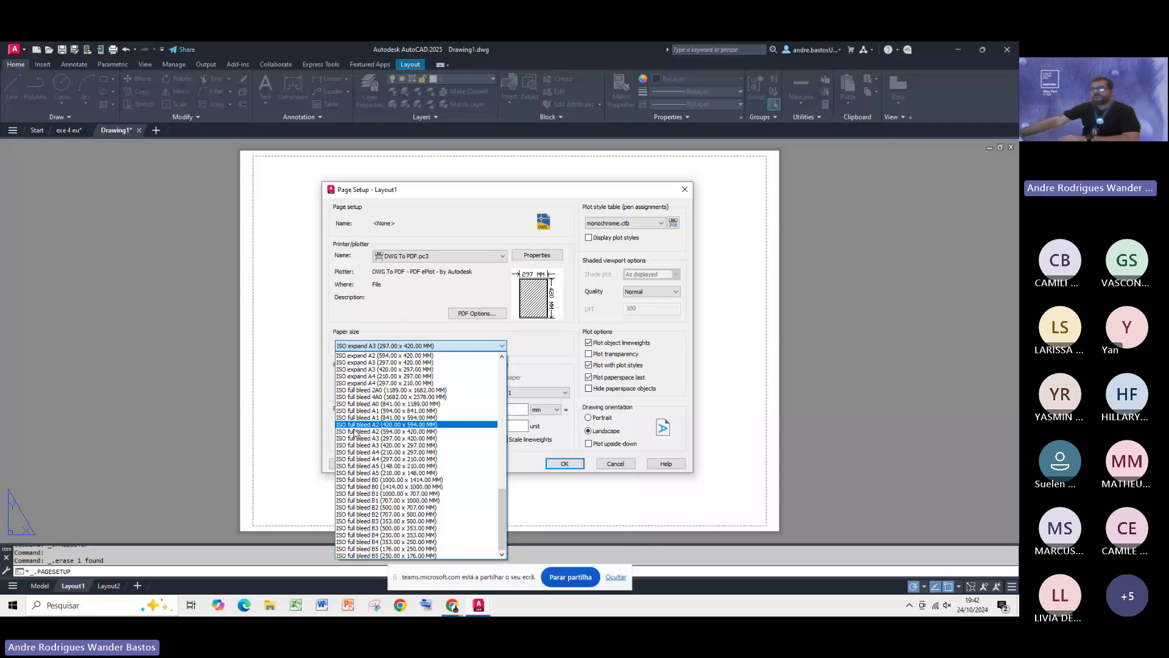
key("Escape")
key("Escape")
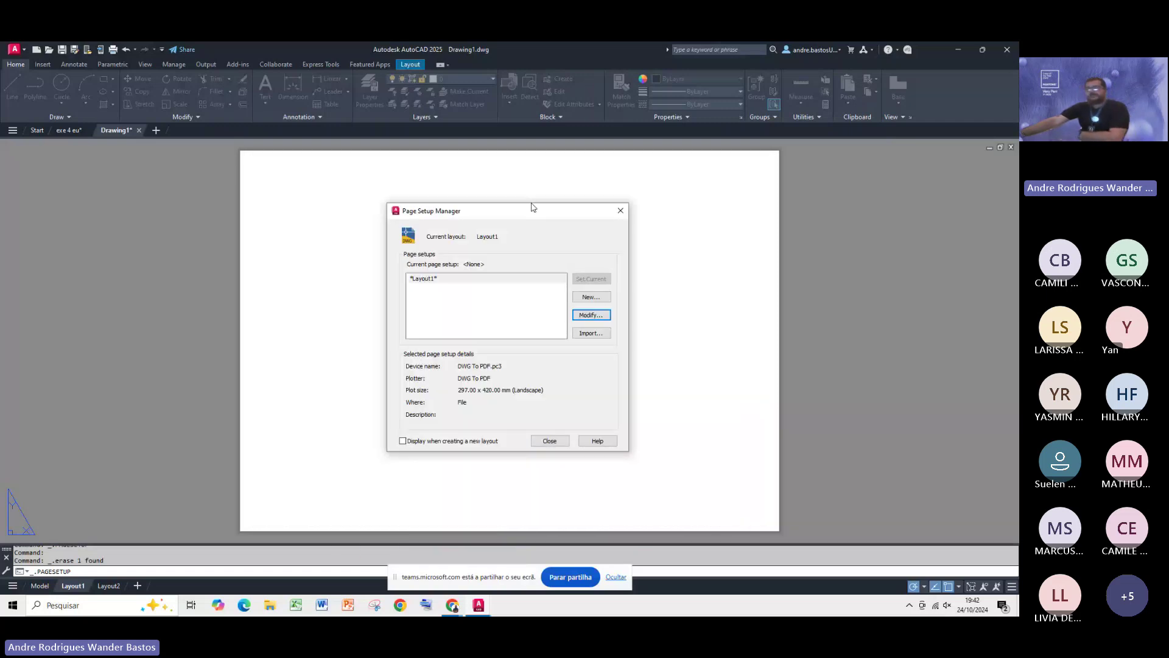
key("Escape")
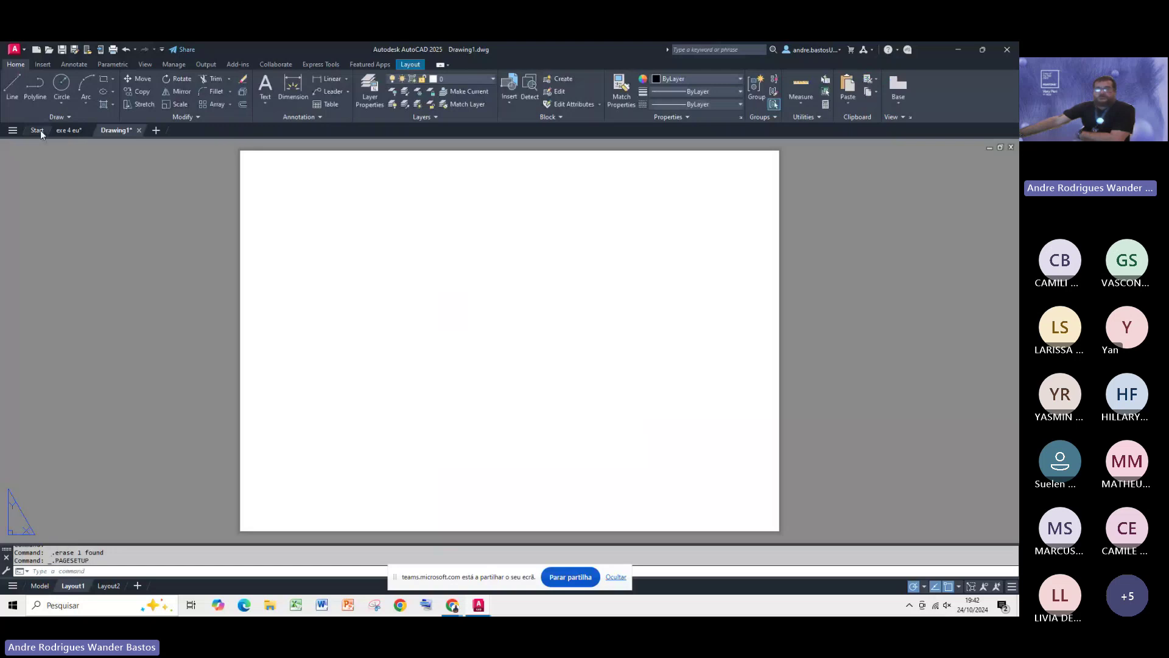
Step: Copy the margin border and the title block from Layout1 of the exe 4 eu drawing
left_click(69, 129)
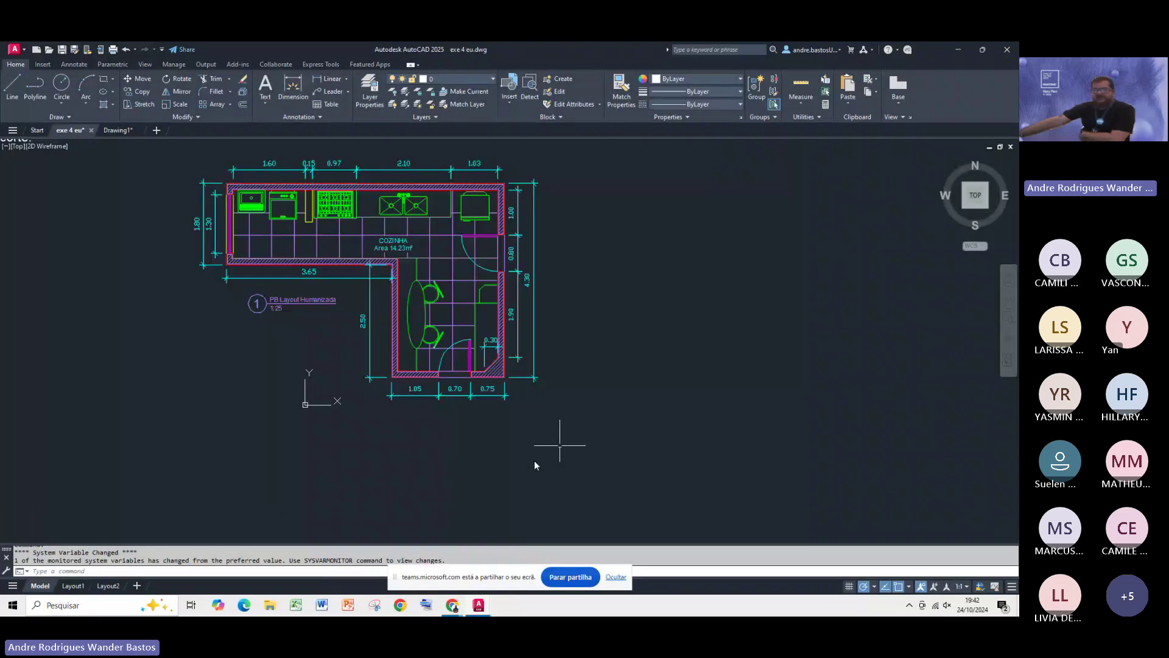
left_click(72, 585)
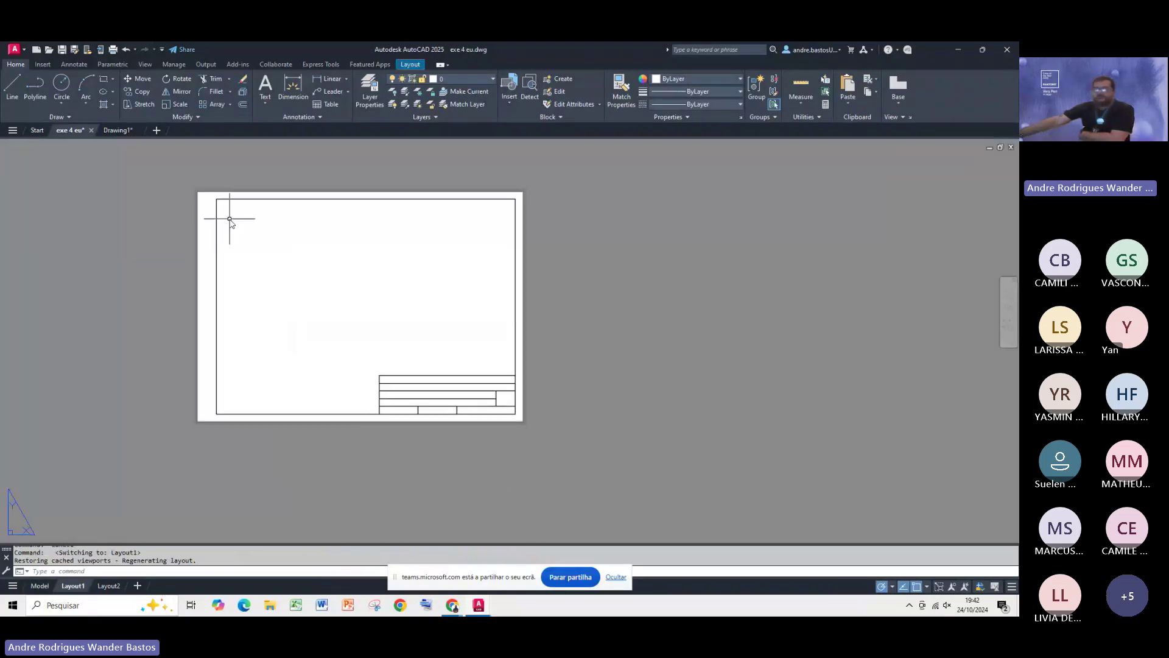
left_click(207, 197)
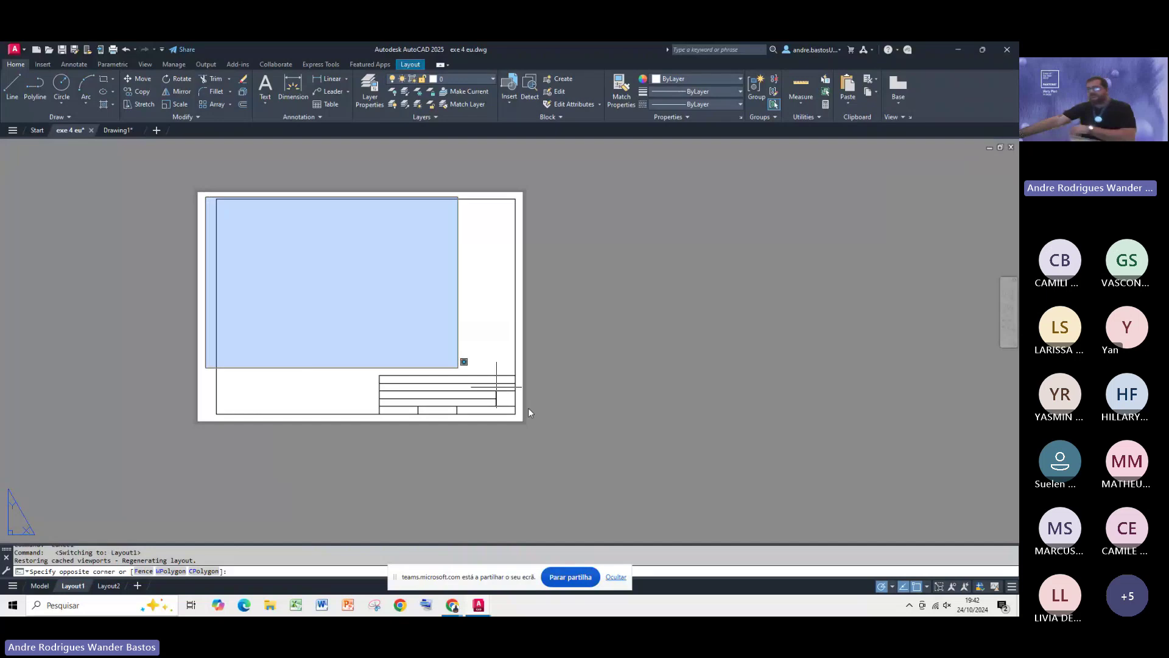
left_click(556, 447)
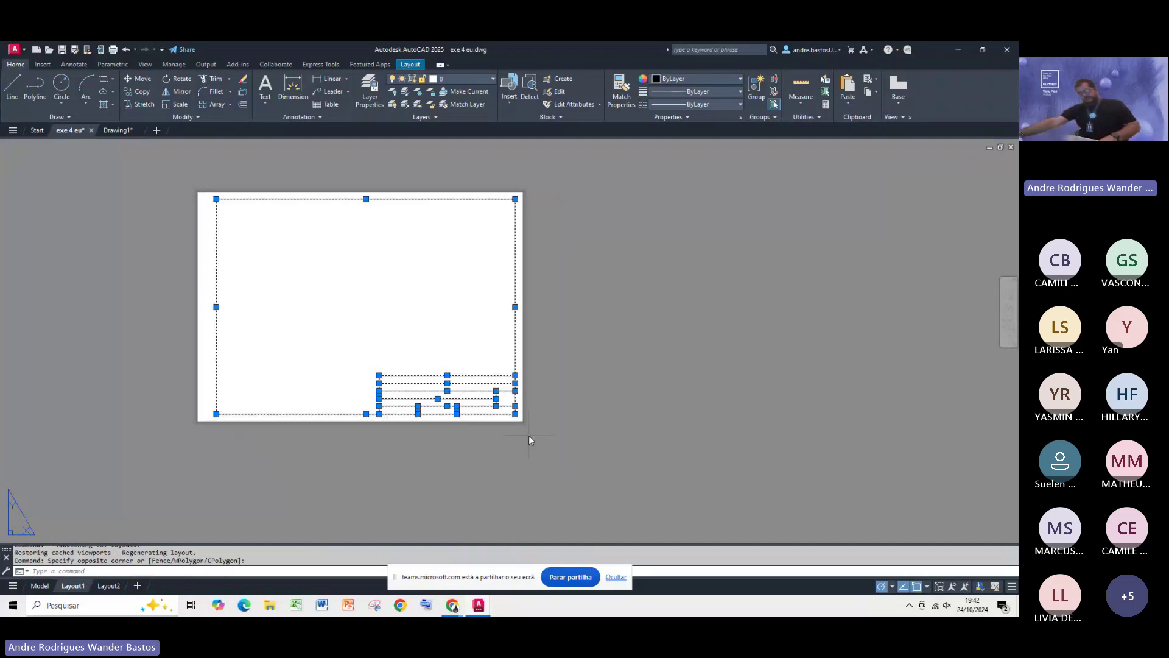
key("ctrl+c")
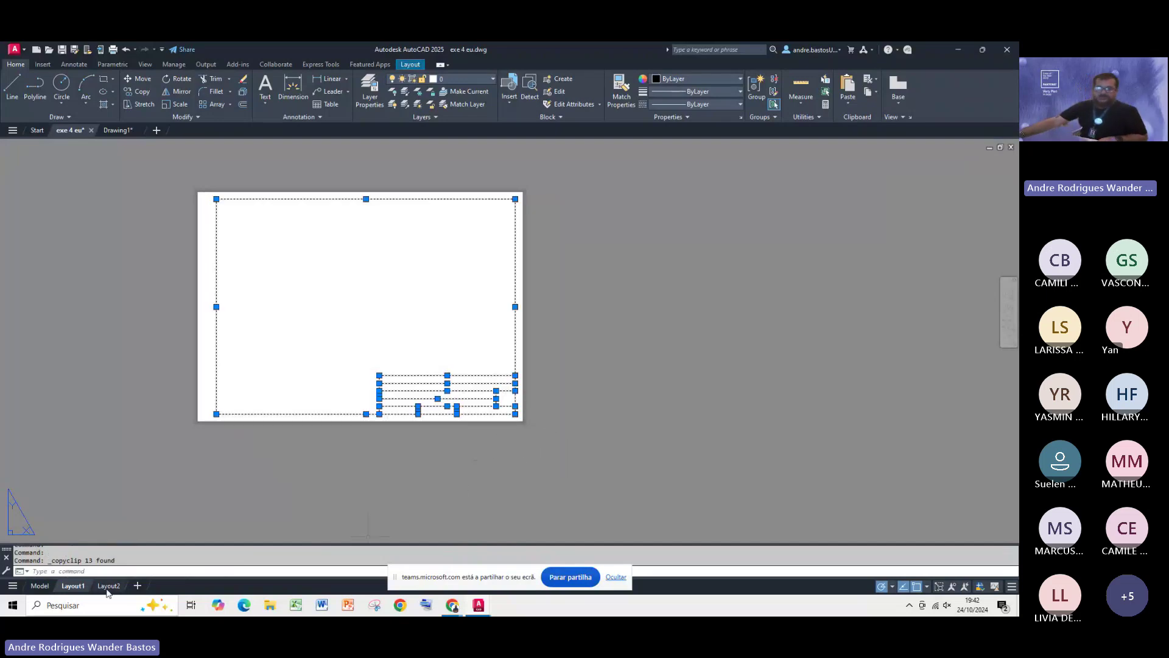
Step: Paste the border and title block into Layout1 of Drawing1, with the insertion point at about 26, 10 inside the sheet
left_click(116, 131)
key("ctrl+v")
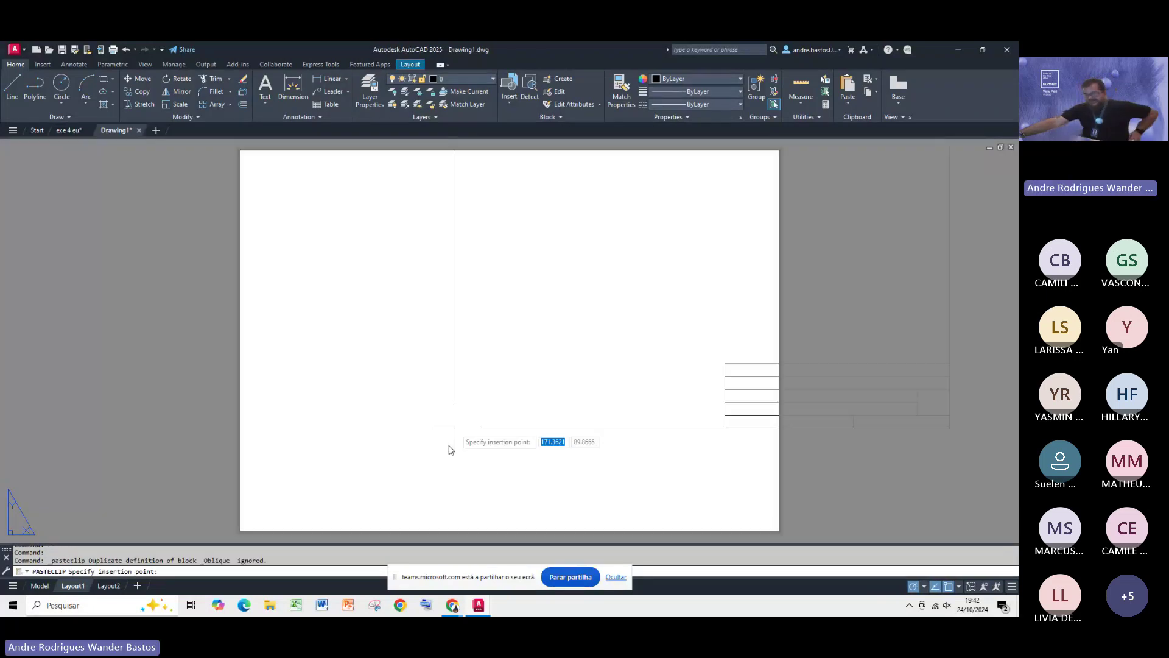
scroll(439, 451, "down", 3)
scroll(373, 435, "up", 6)
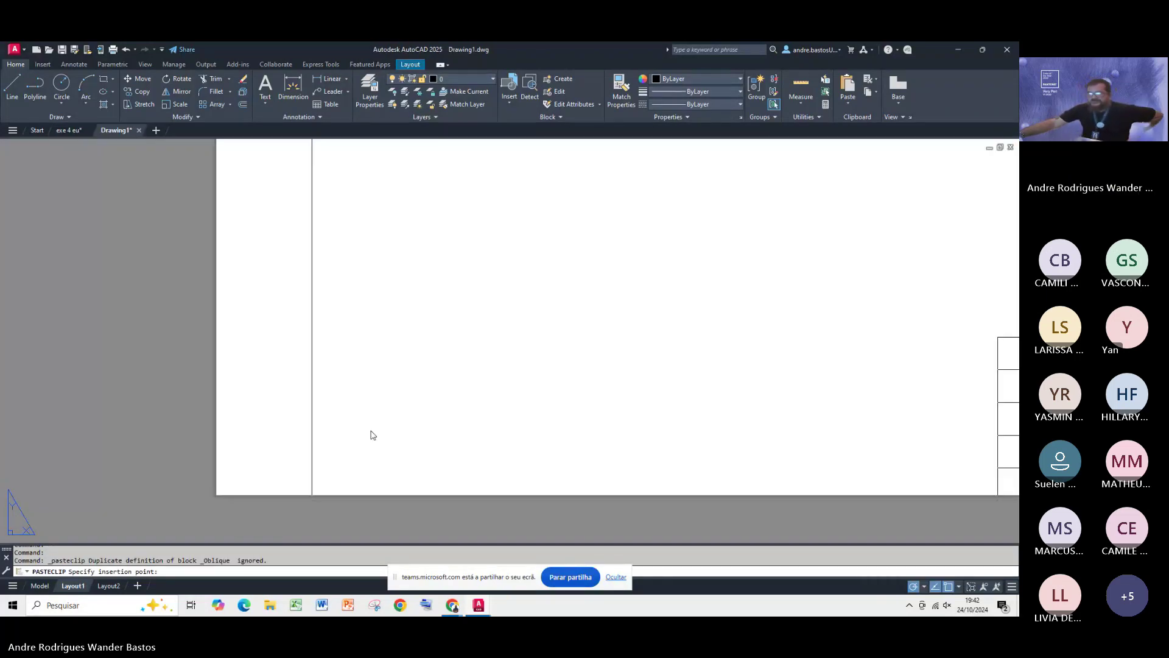
scroll(373, 435, "down", 4)
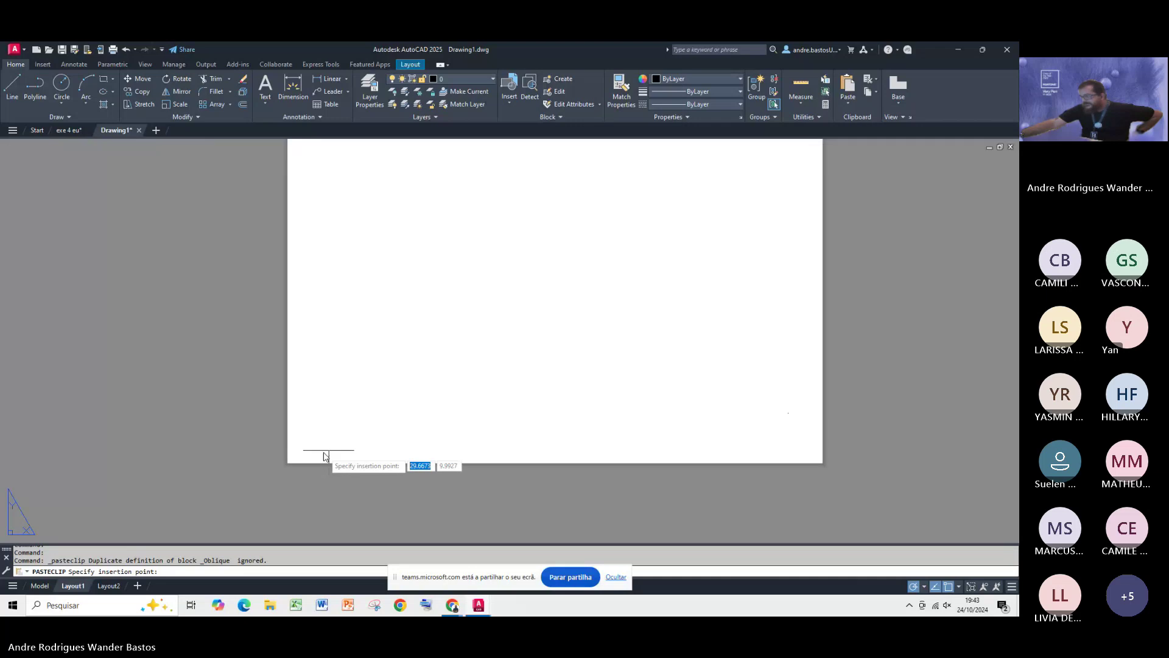
middle_click_drag(319, 448, 316, 503)
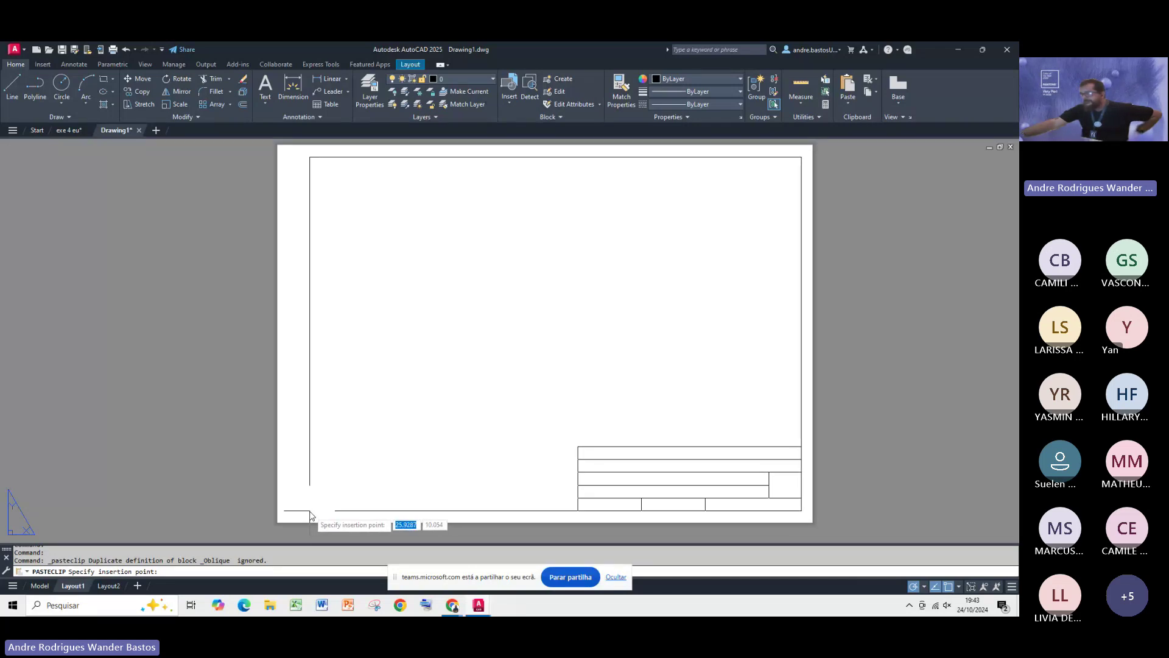
left_click(310, 515)
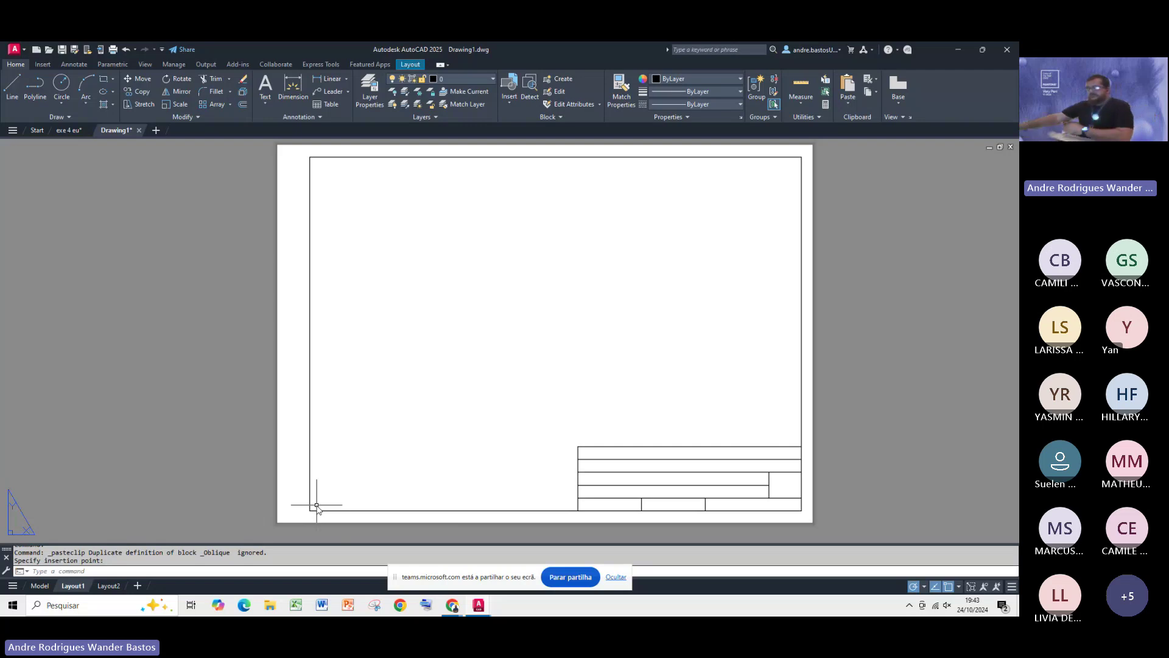
Step: Create a multiline text box spanning the title block's uppermost row and set its text height to 5
middle_click_drag(692, 504, 560, 467)
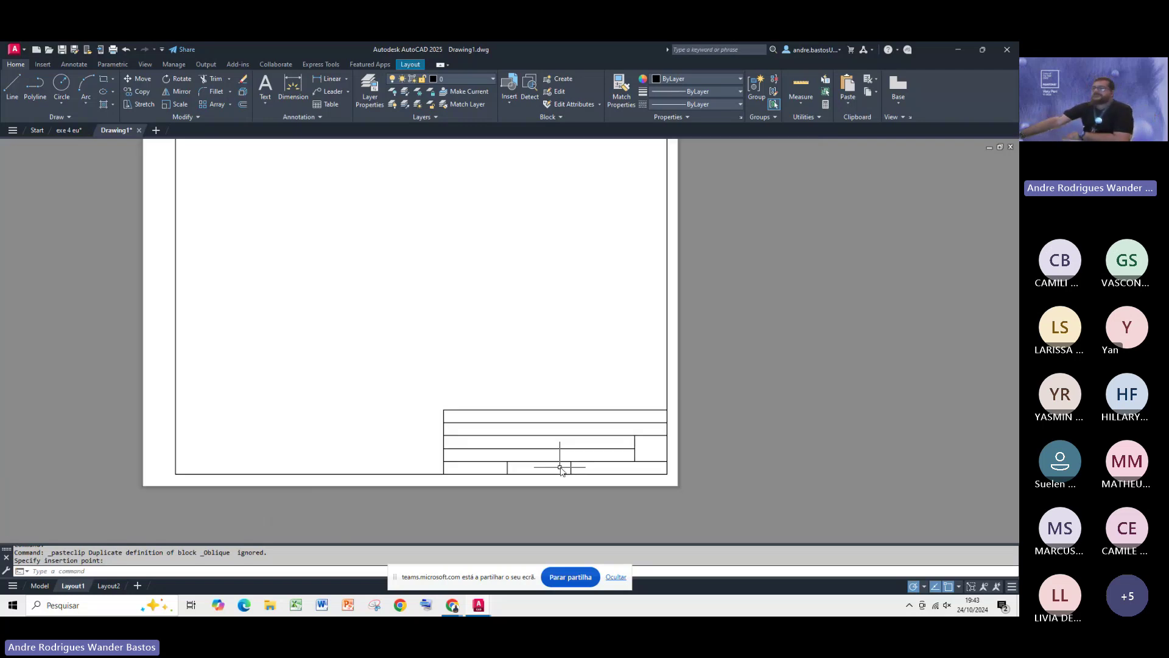
scroll(559, 467, "up", 8)
scroll(531, 400, "down", 4)
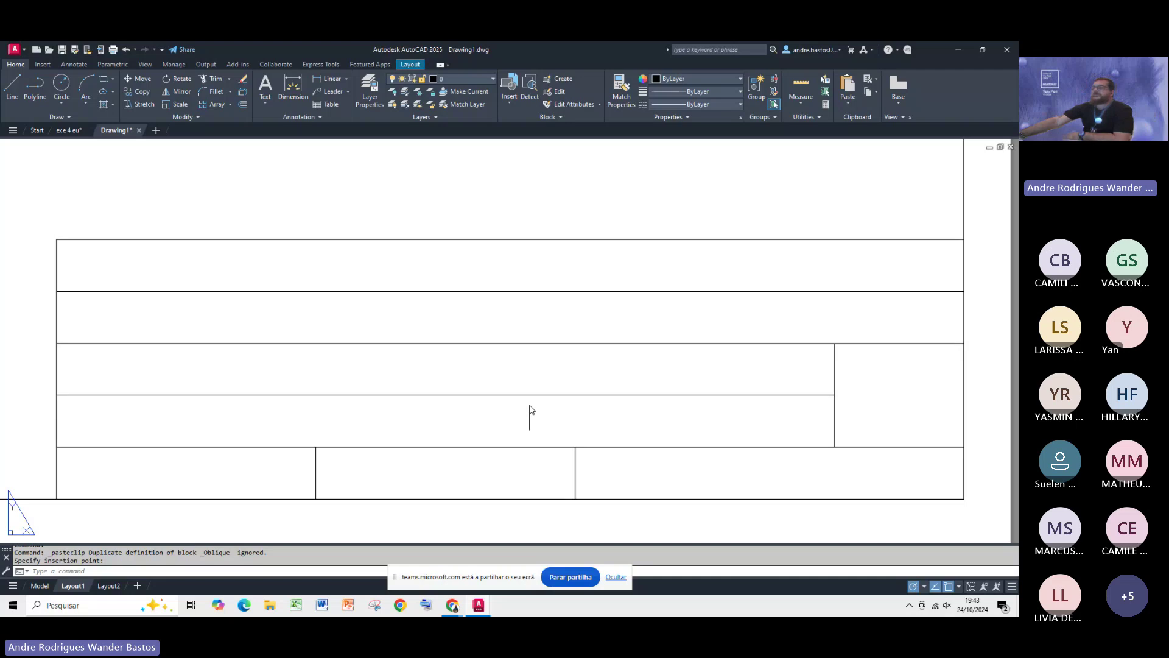
middle_click_drag(530, 405, 531, 391)
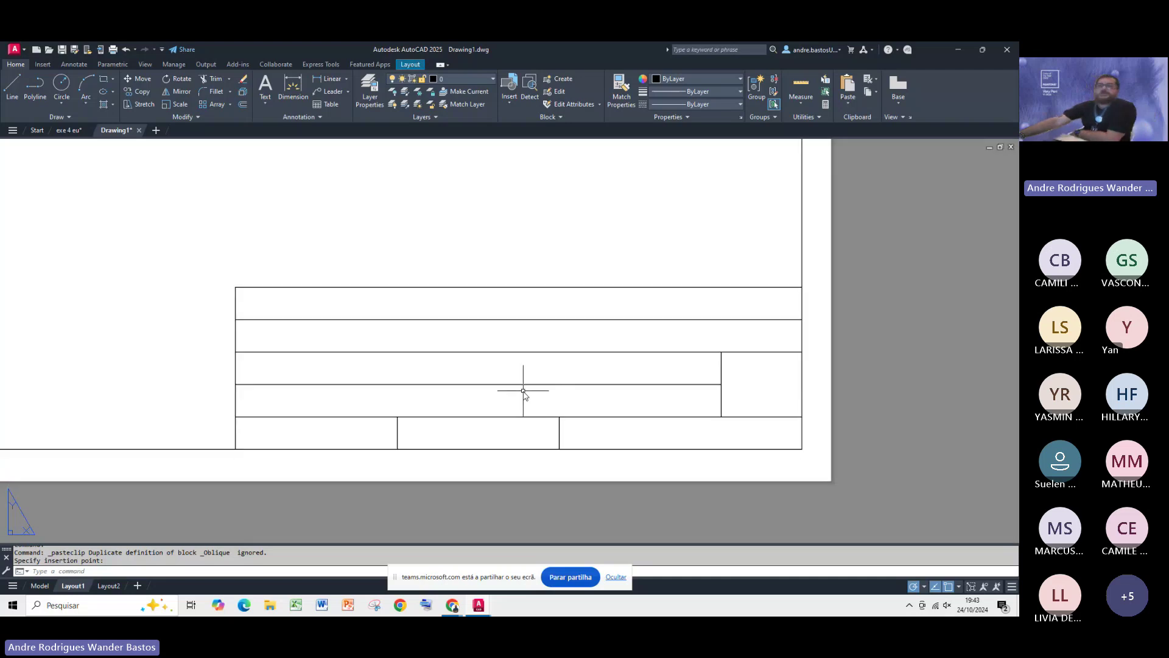
left_click(268, 99)
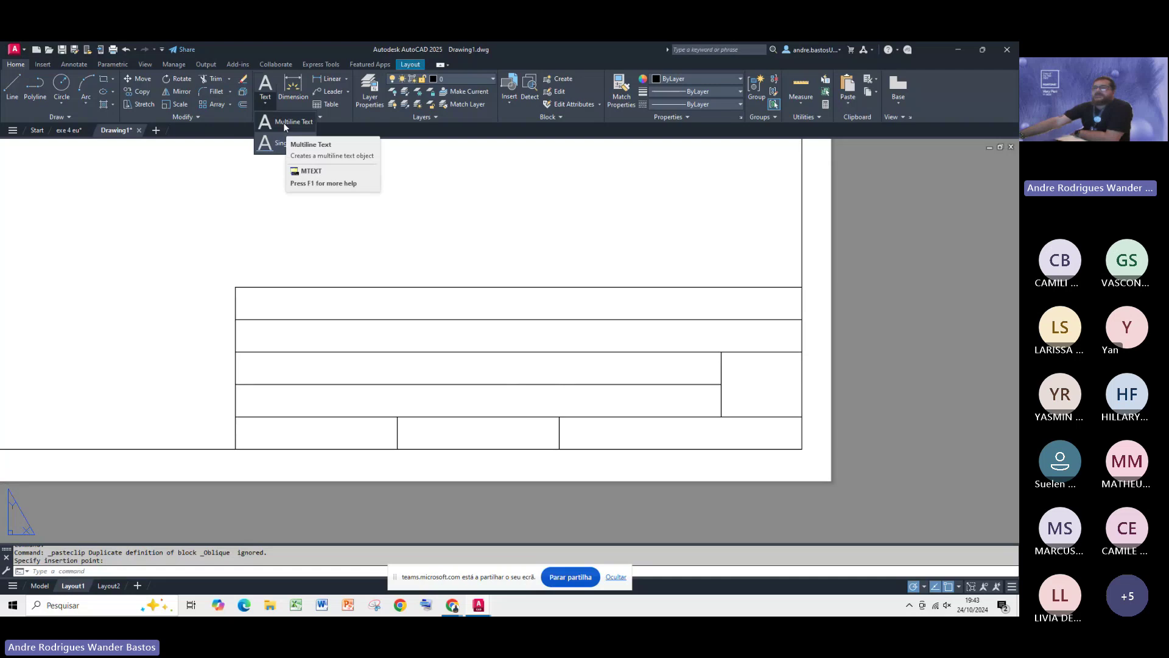
left_click(283, 123)
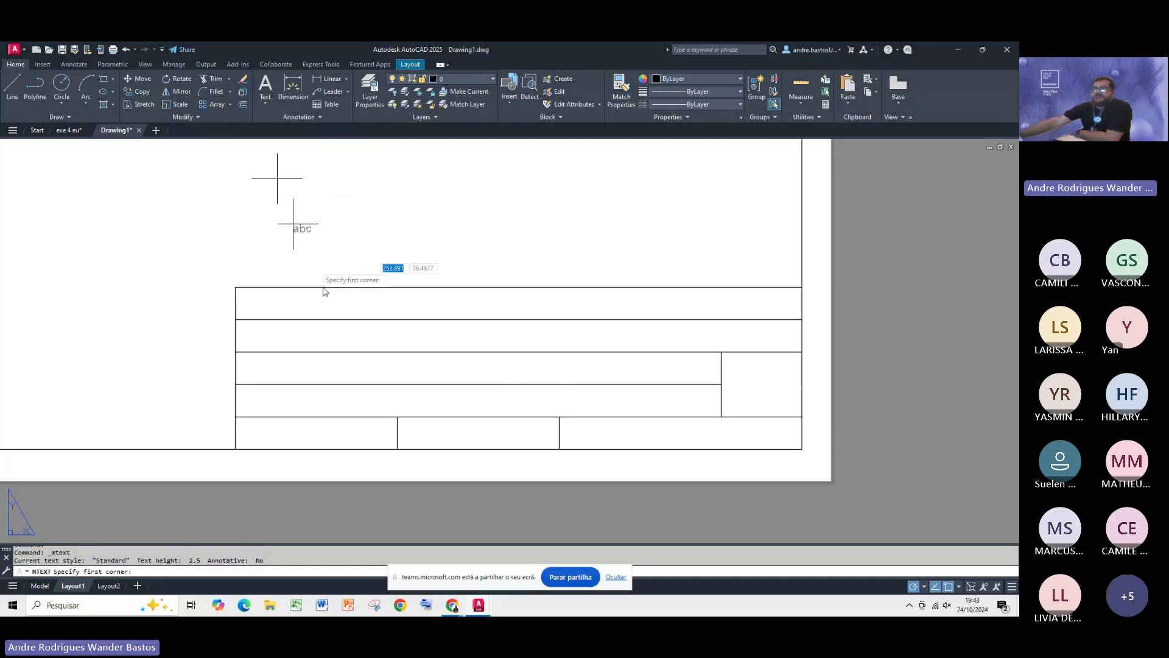
left_click(235, 287)
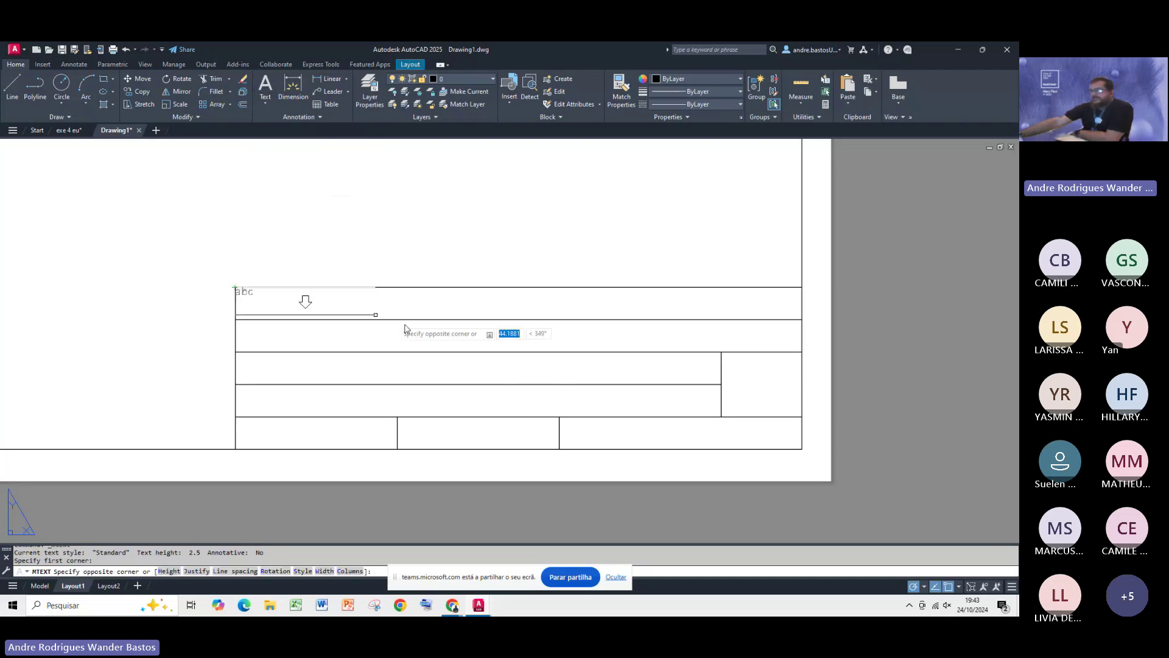
left_click(803, 319)
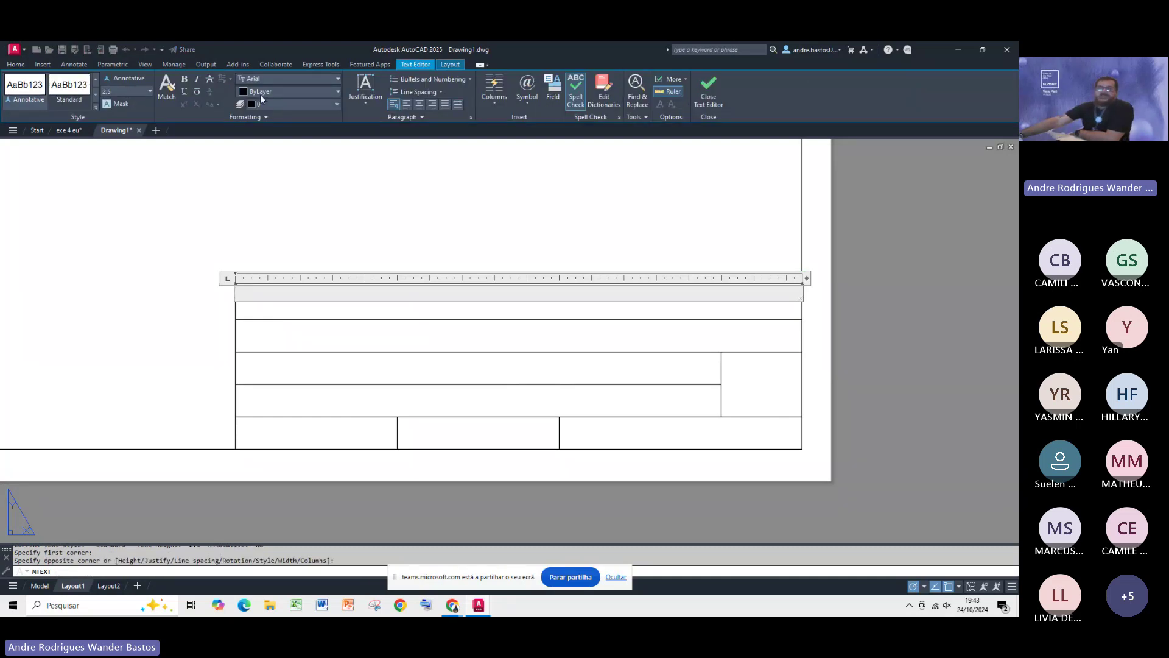
left_click(125, 92)
type("5")
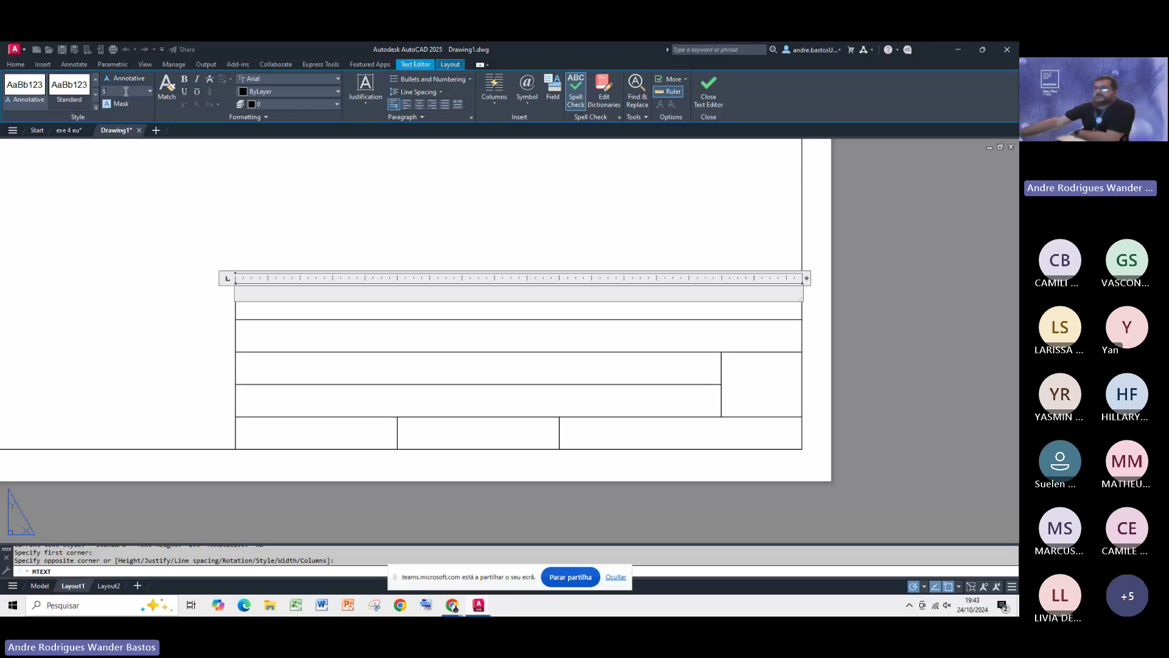
key("Return")
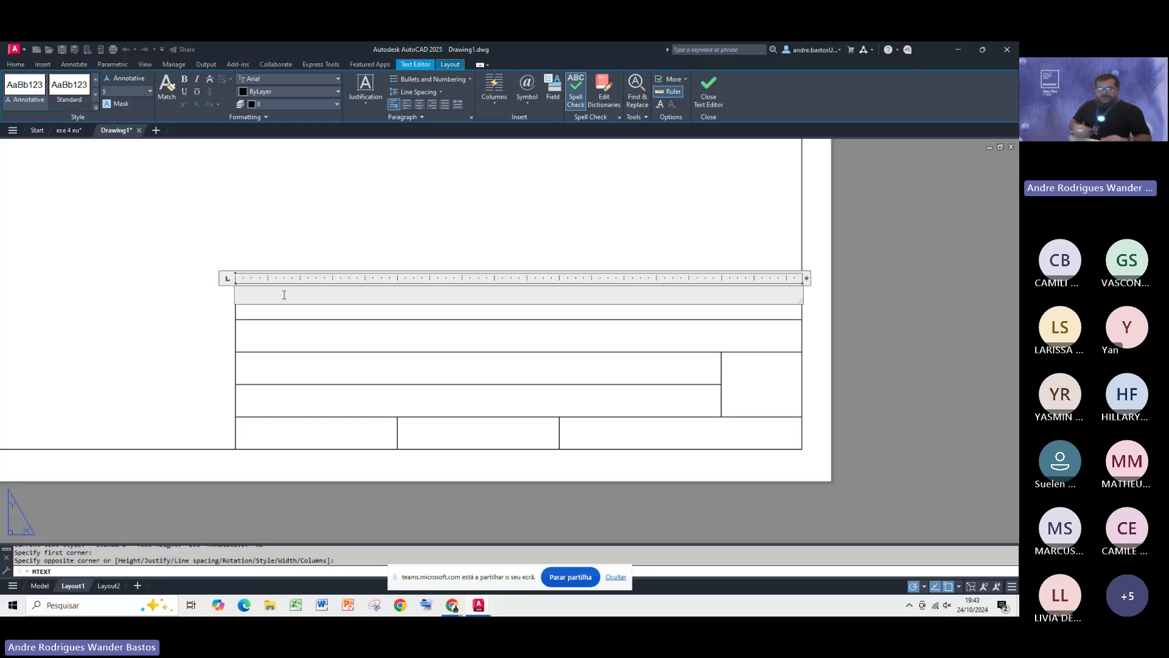
Step: Enter "UNESA - ARQUITETURA E URBANISMO" in the title block's uppermost row and close the text editor
type("UN")
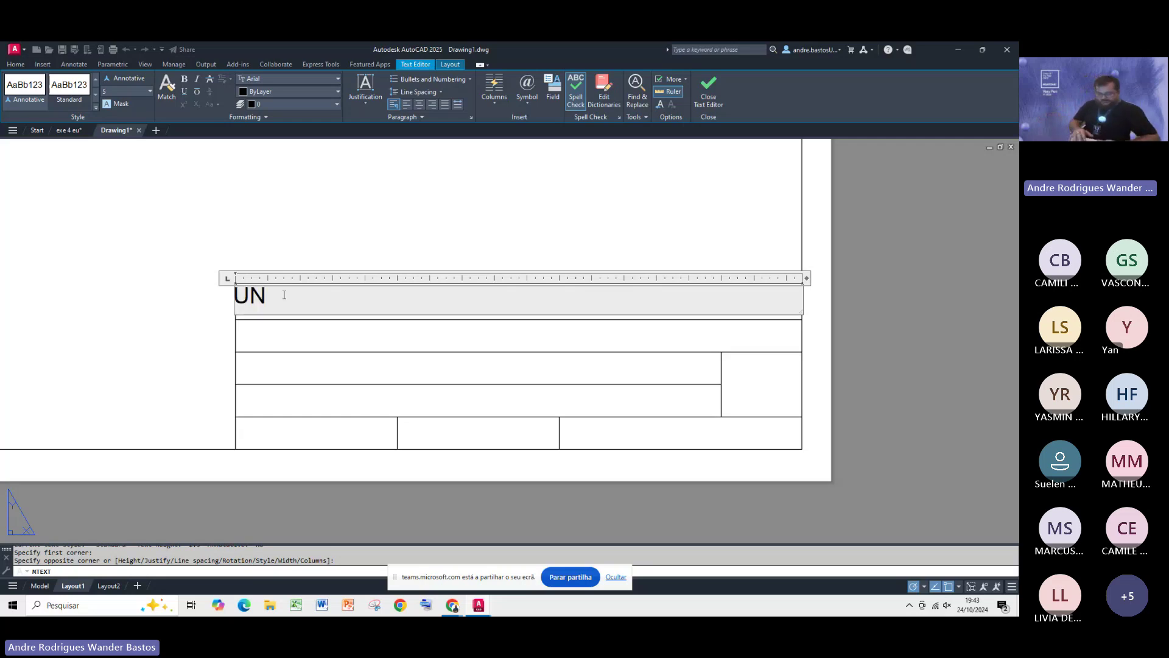
type("ESA -")
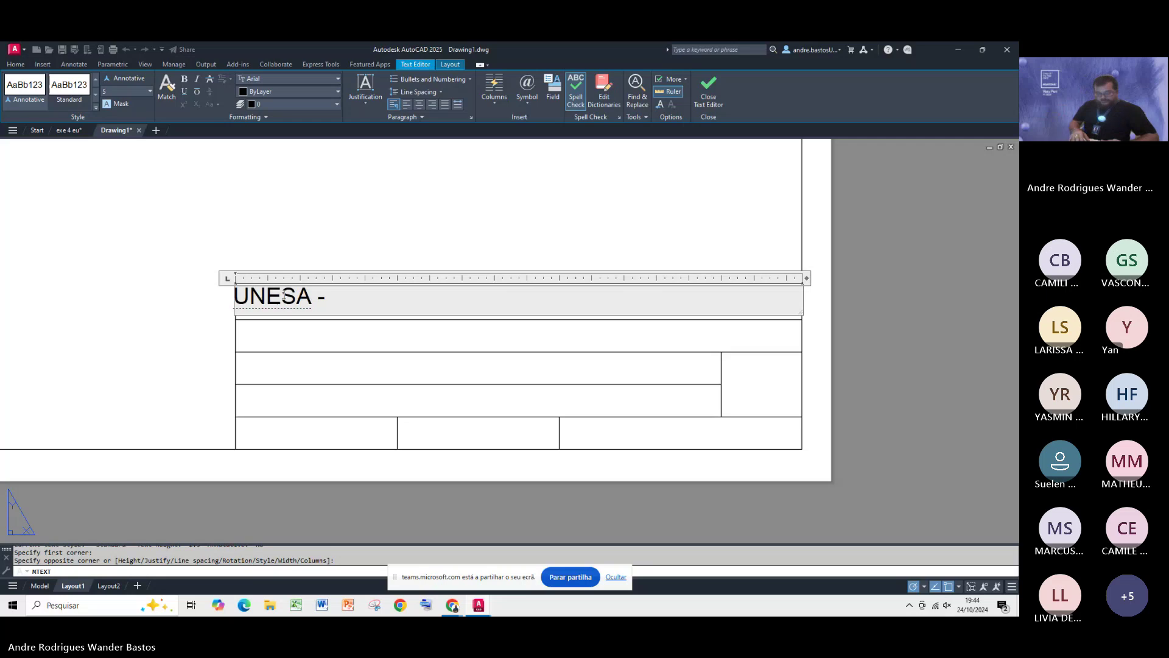
type(" ARQUITE")
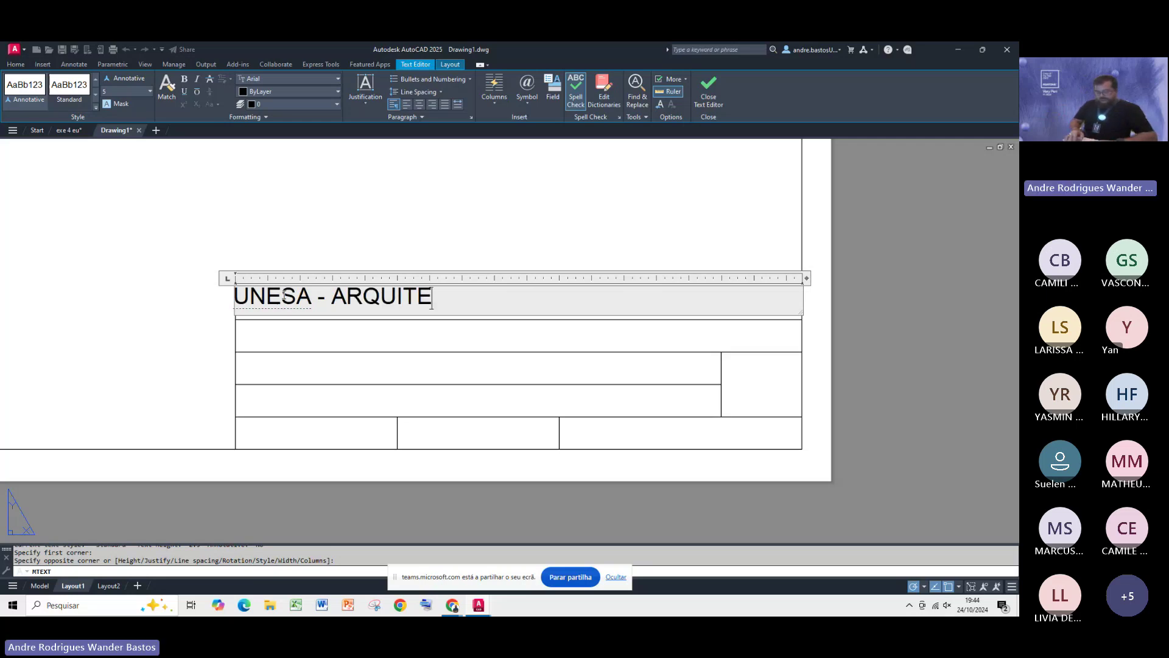
type("TURA E UR")
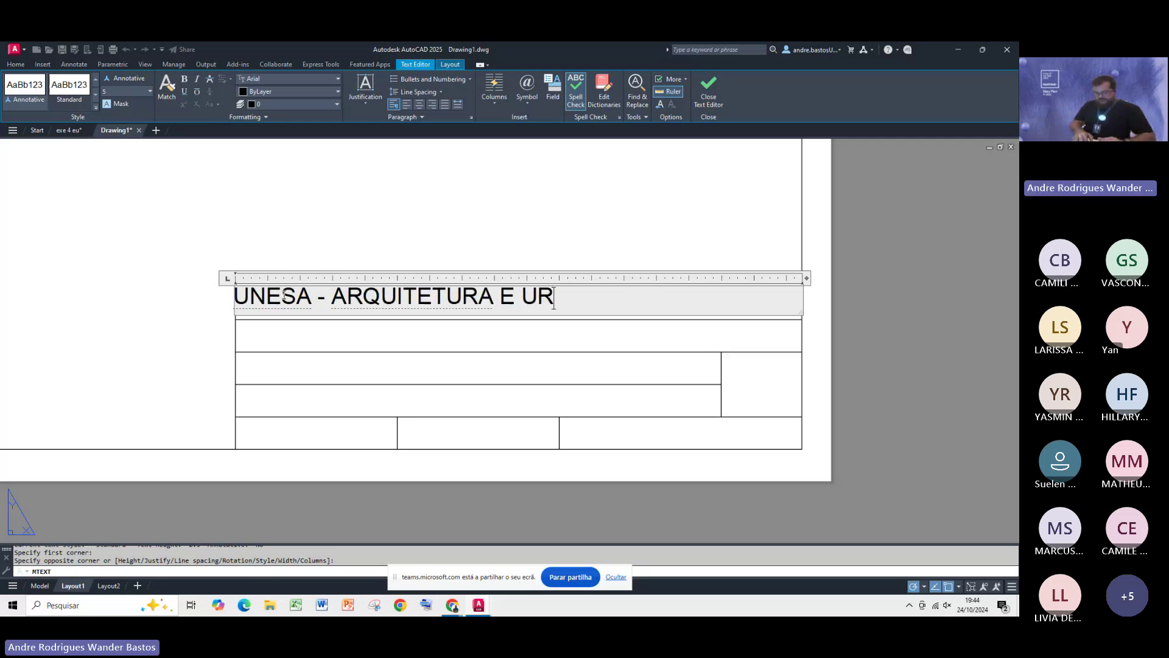
type("BANISMO")
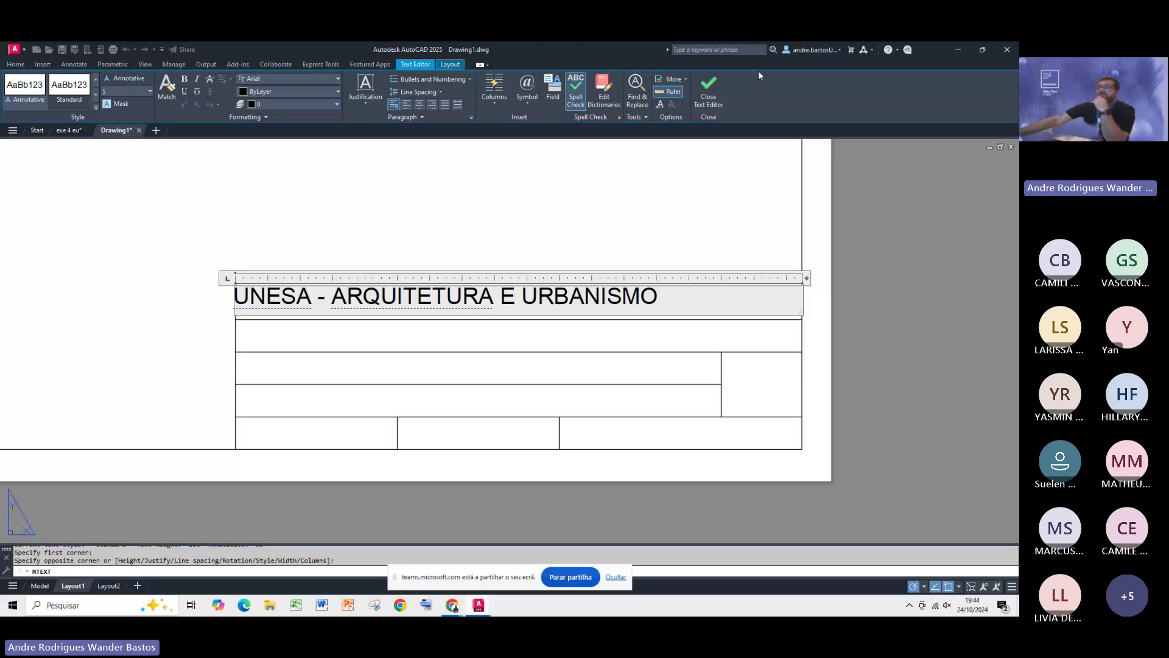
left_click(717, 78)
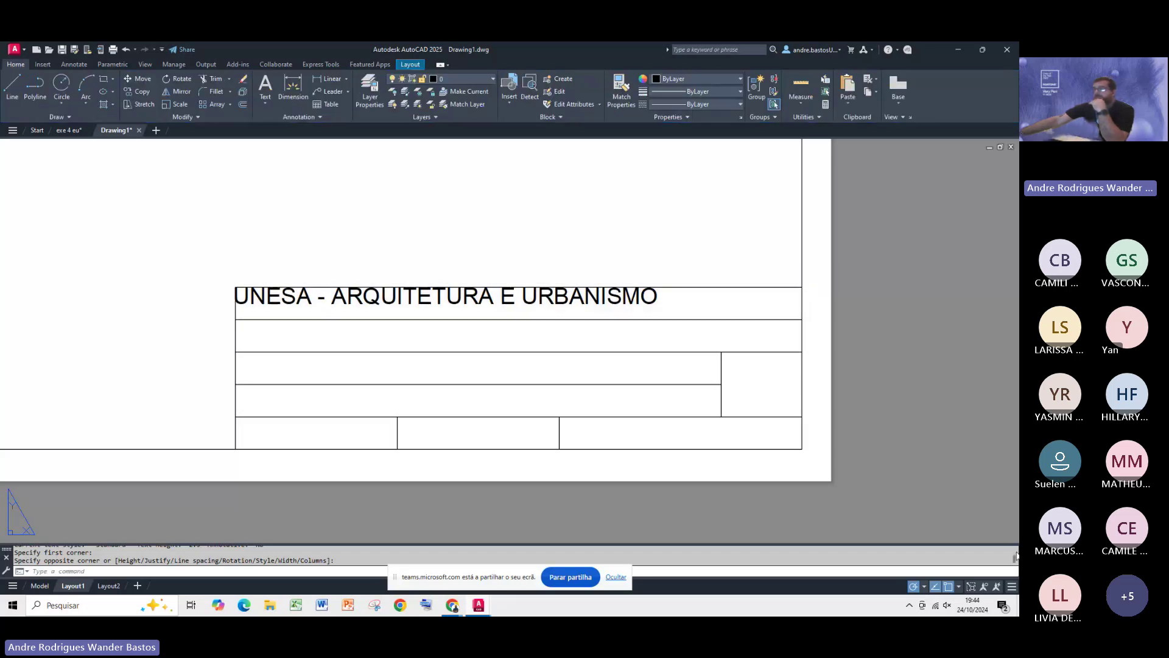
Step: Select the heading text in the title block's uppermost row
left_click(395, 311)
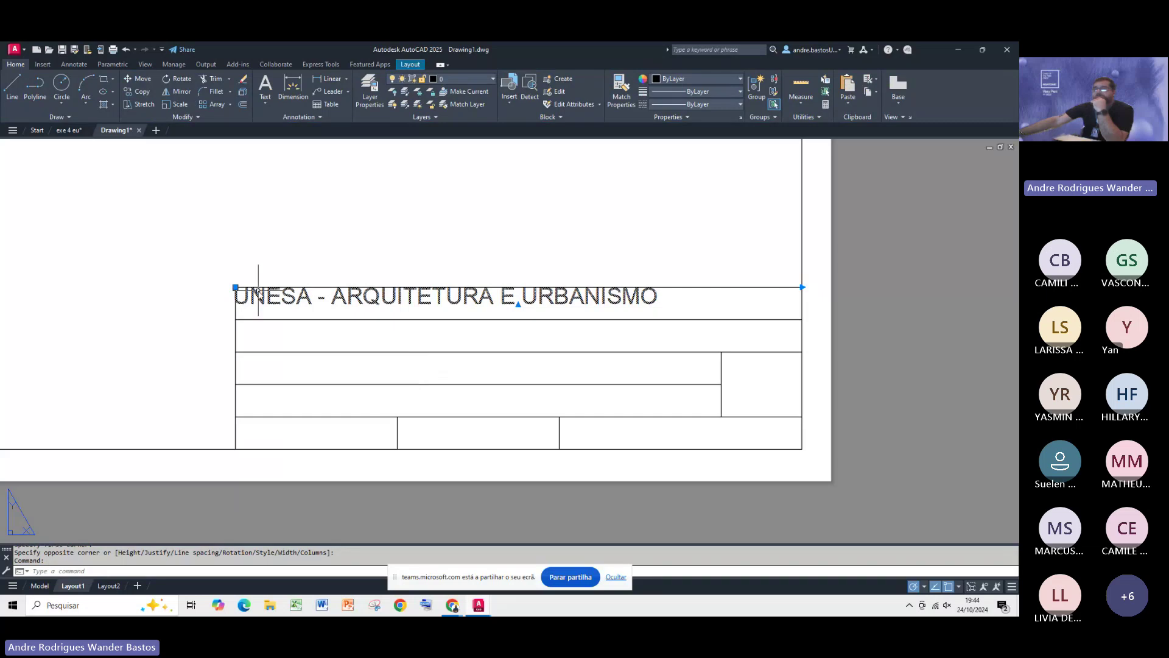
scroll(258, 291, "up", 2)
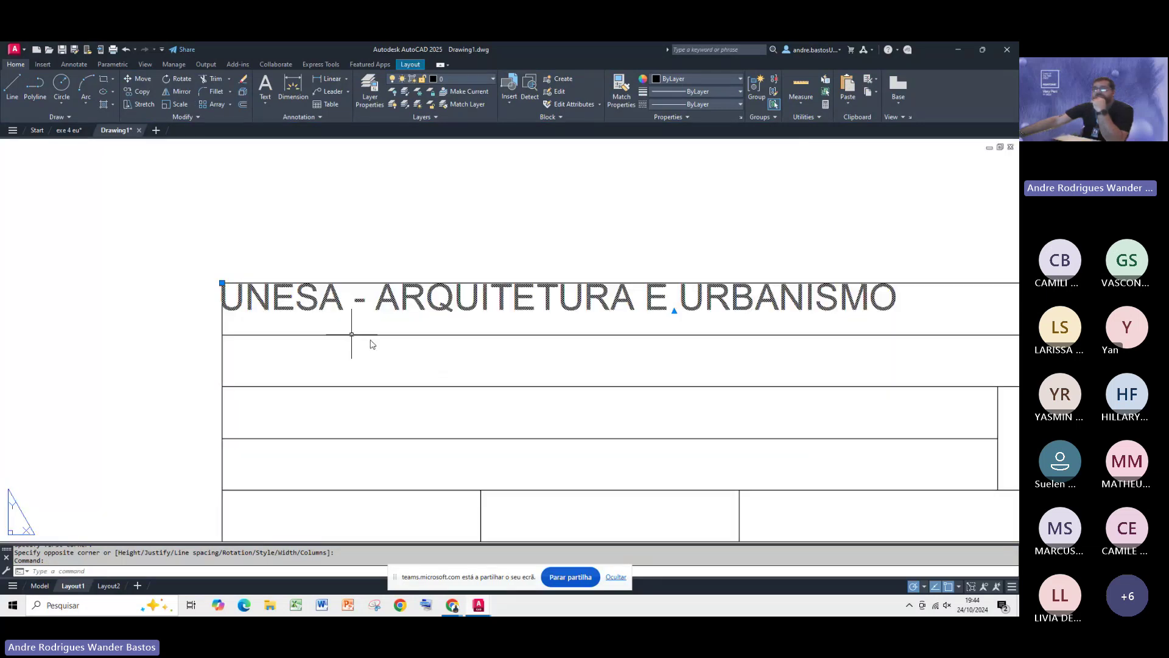
middle_click_drag(229, 290, 95, 239)
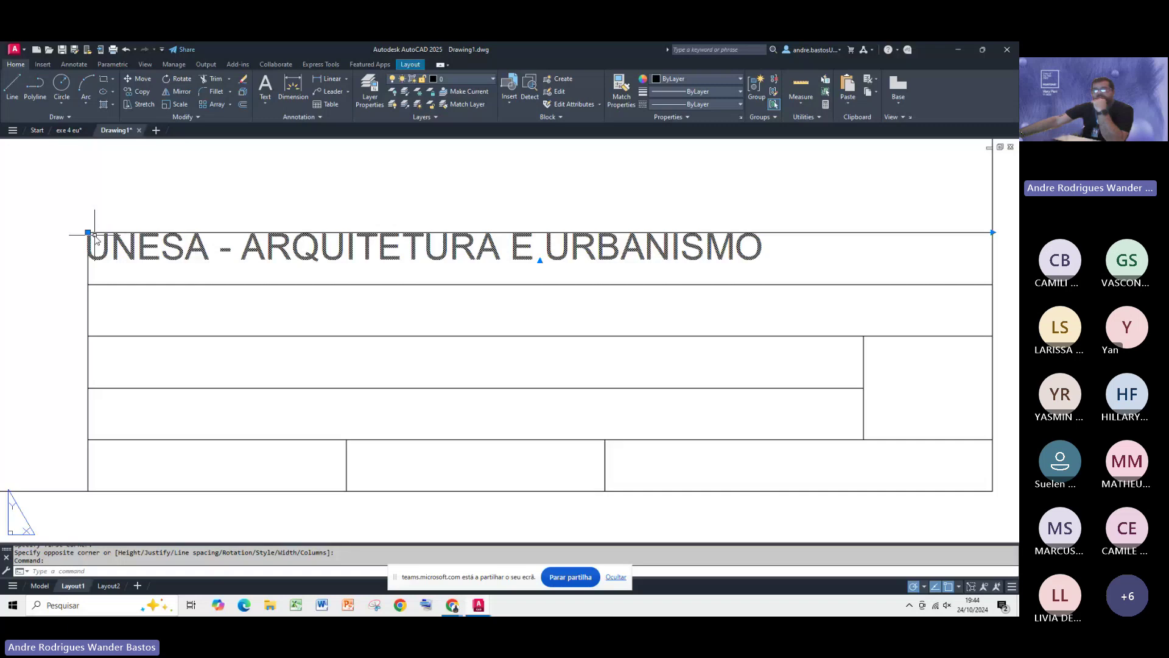
Step: Move the text "UNESA - ARQUITETURA E URBANISMO" slightly inward and down so it sits inside the title block's first row
left_click(88, 233)
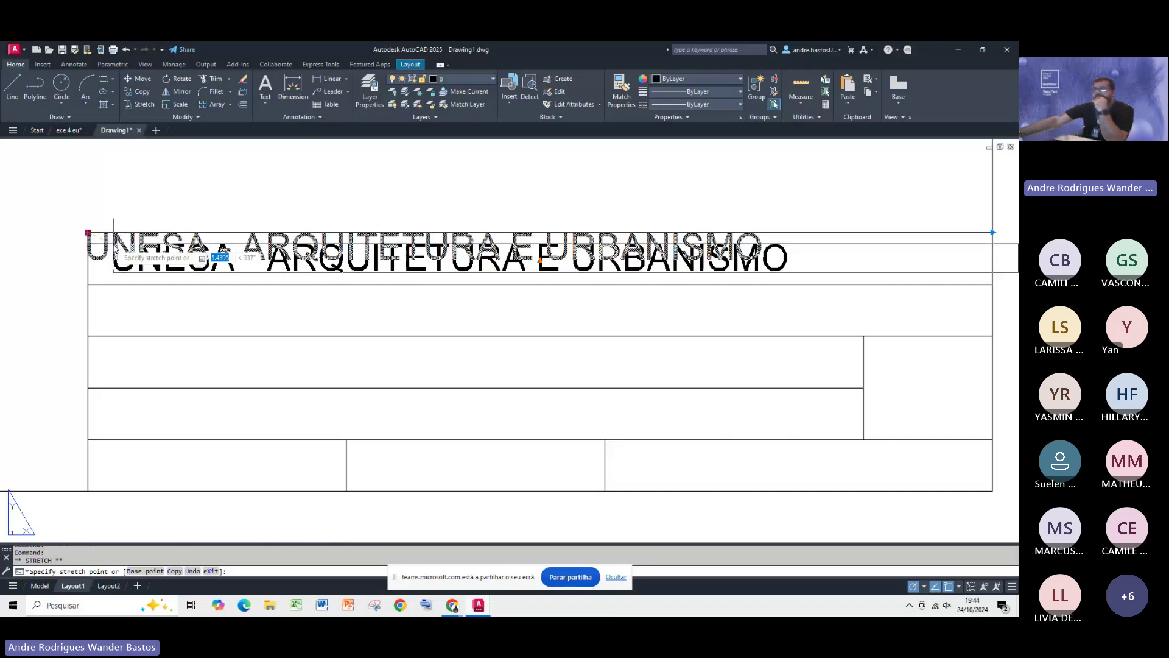
left_click(113, 244)
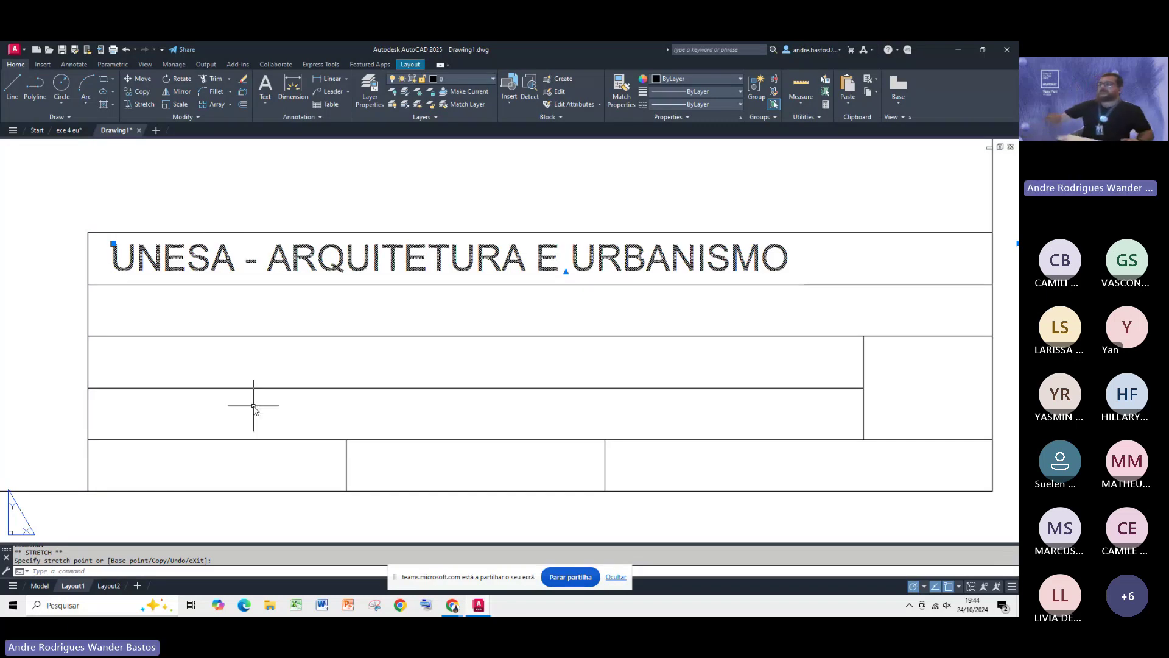
key("Escape")
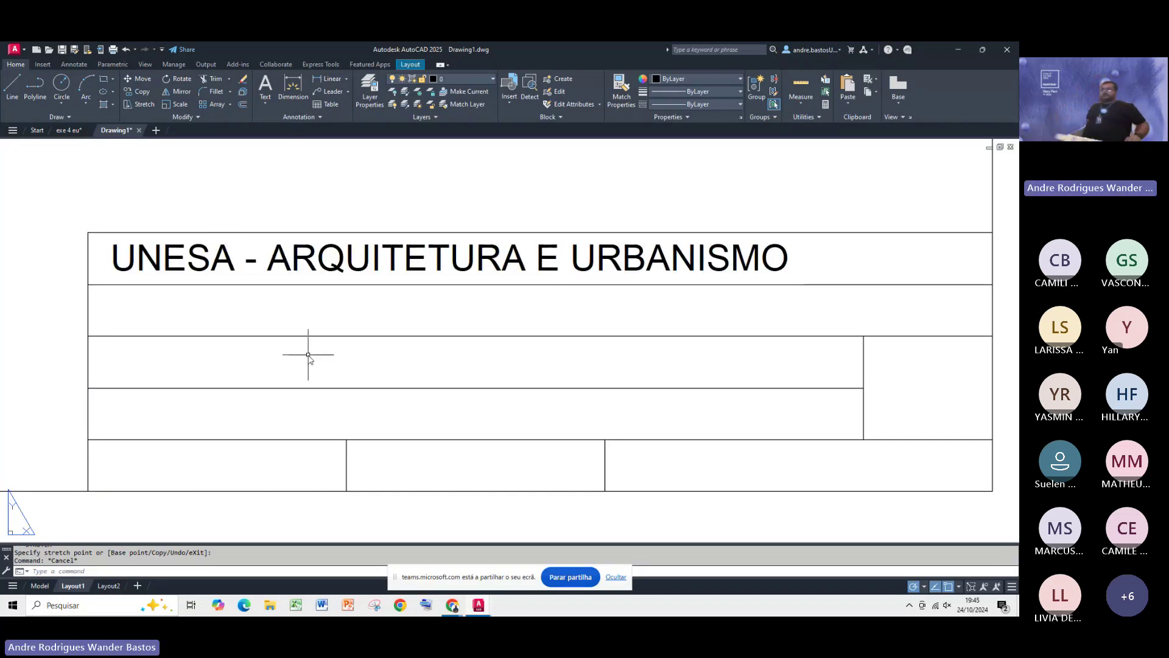
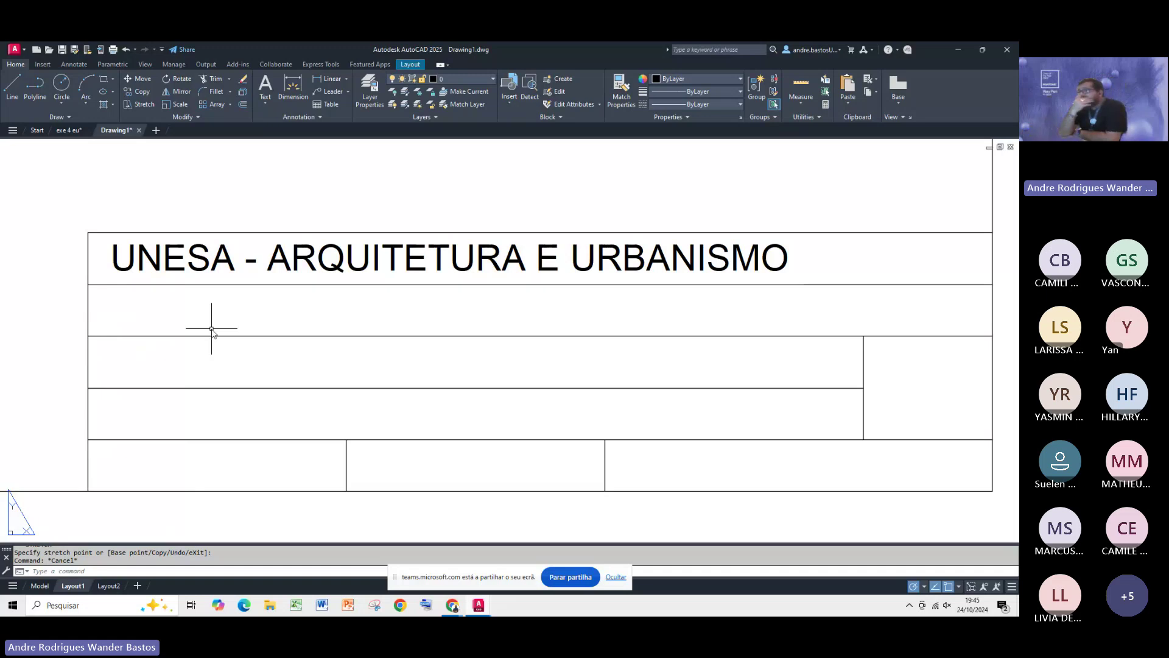
Step: Copy the first-row text into each of the four title block rows below, using the row corners as reference points
left_click(139, 92)
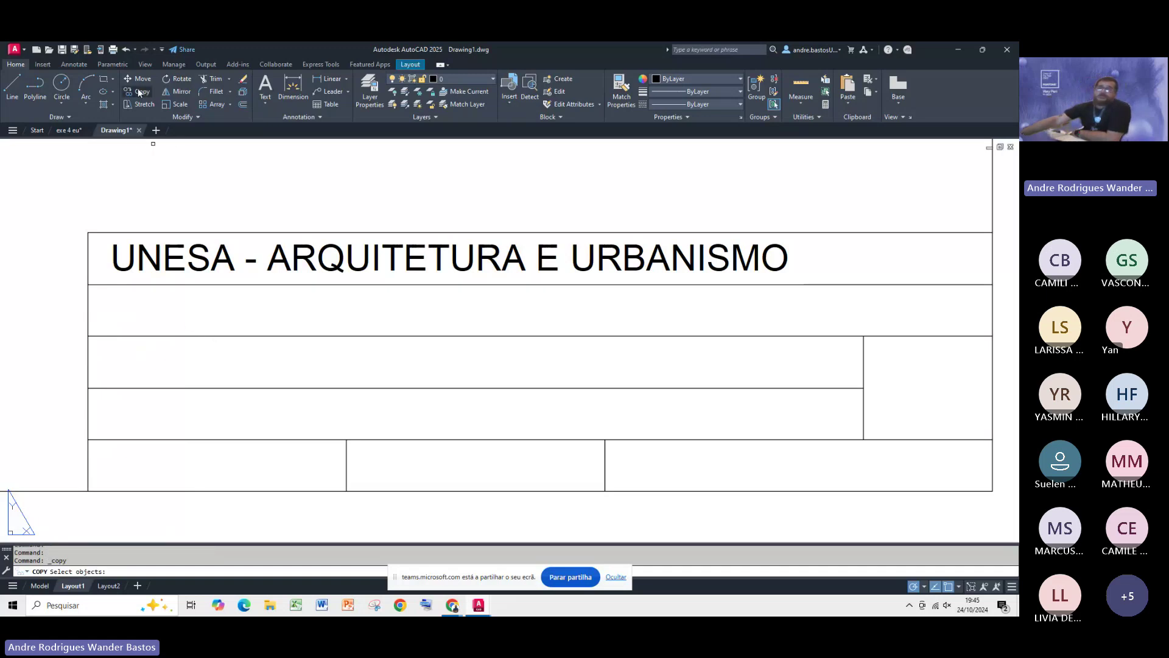
left_click(183, 249)
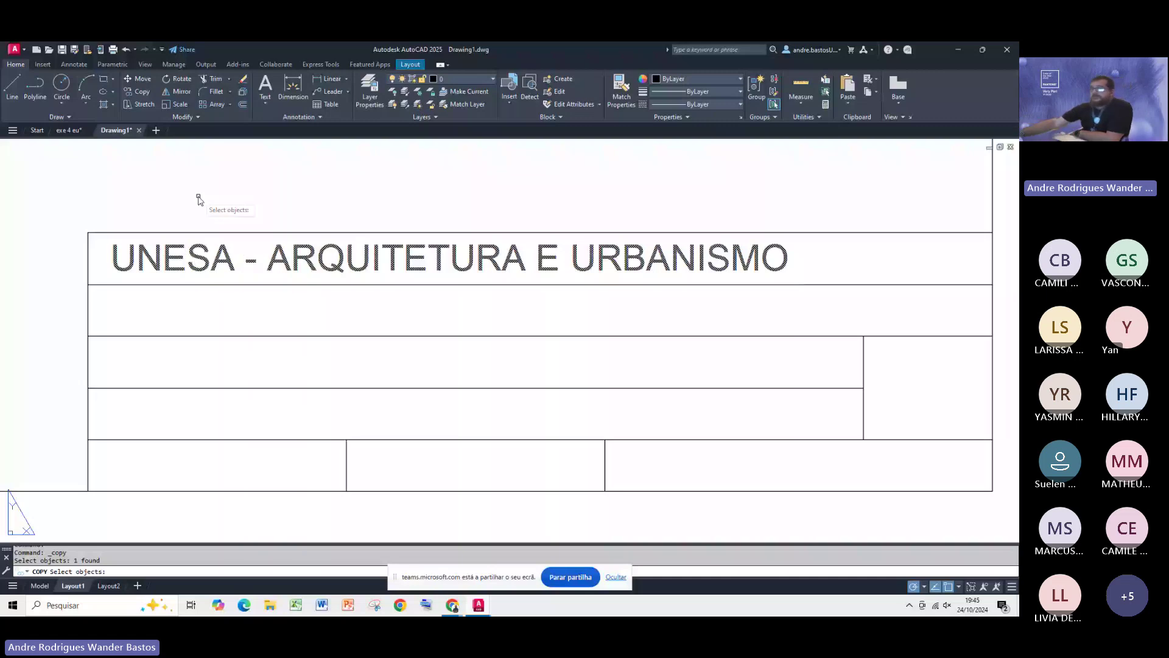
key("Return")
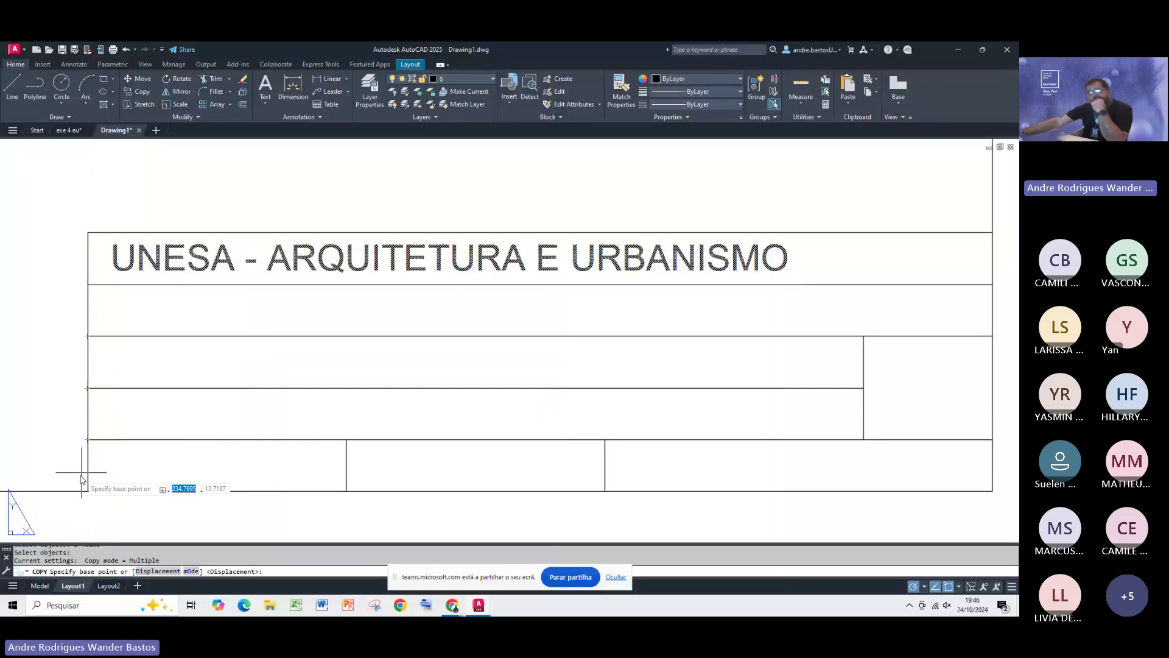
left_click(88, 284)
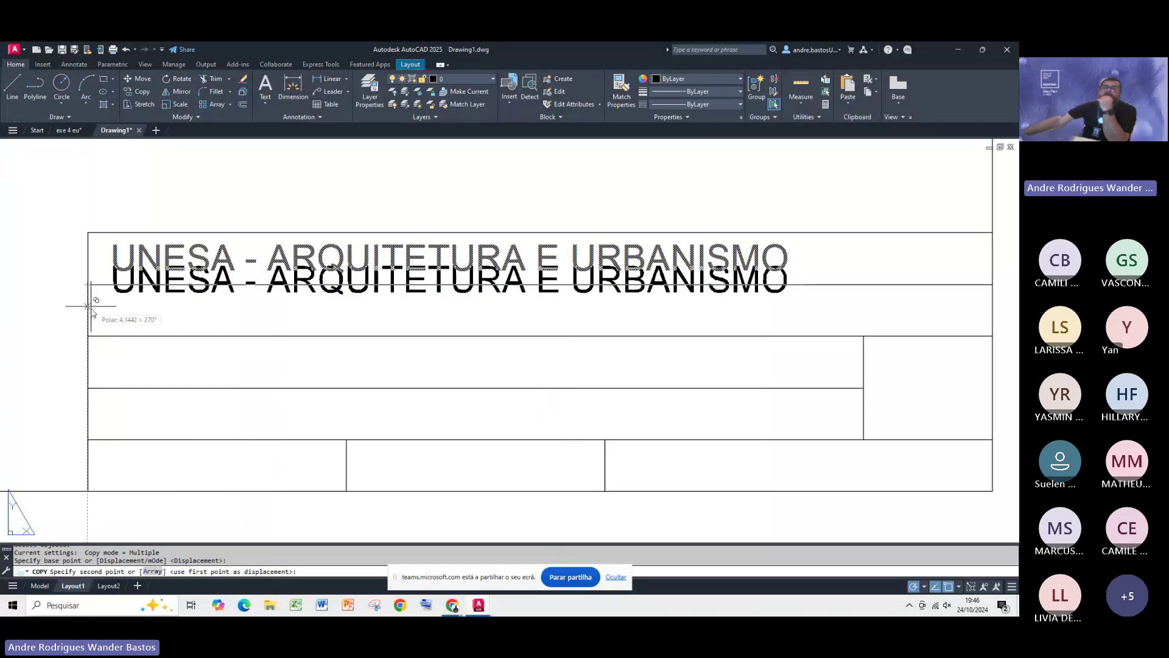
left_click(89, 336)
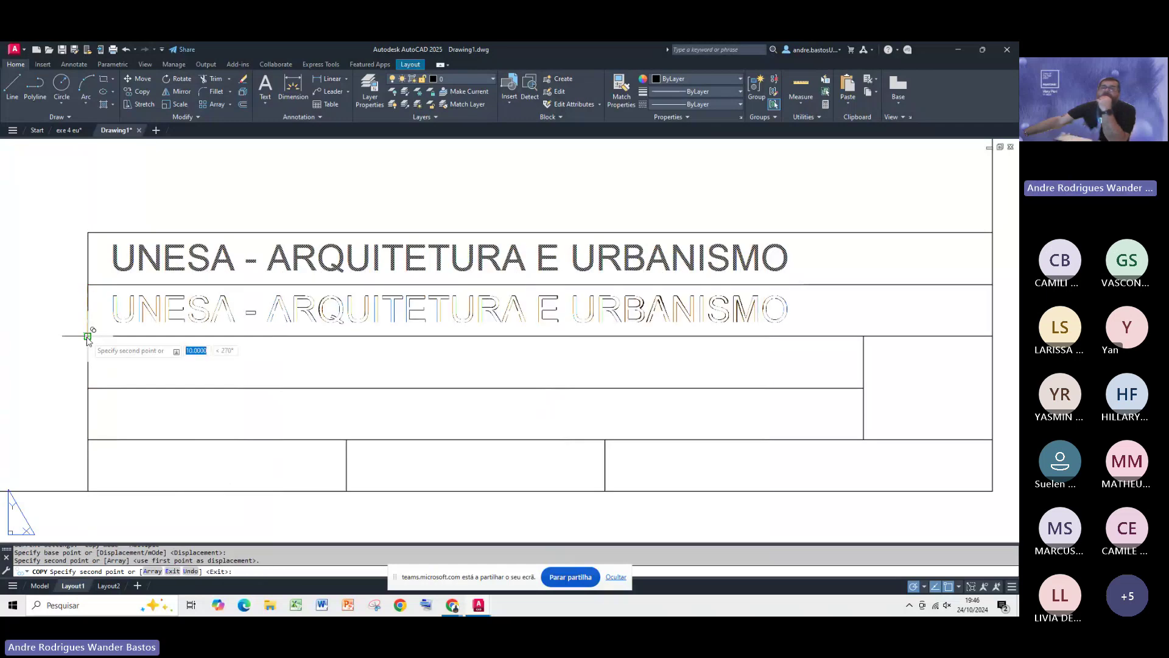
left_click(88, 388)
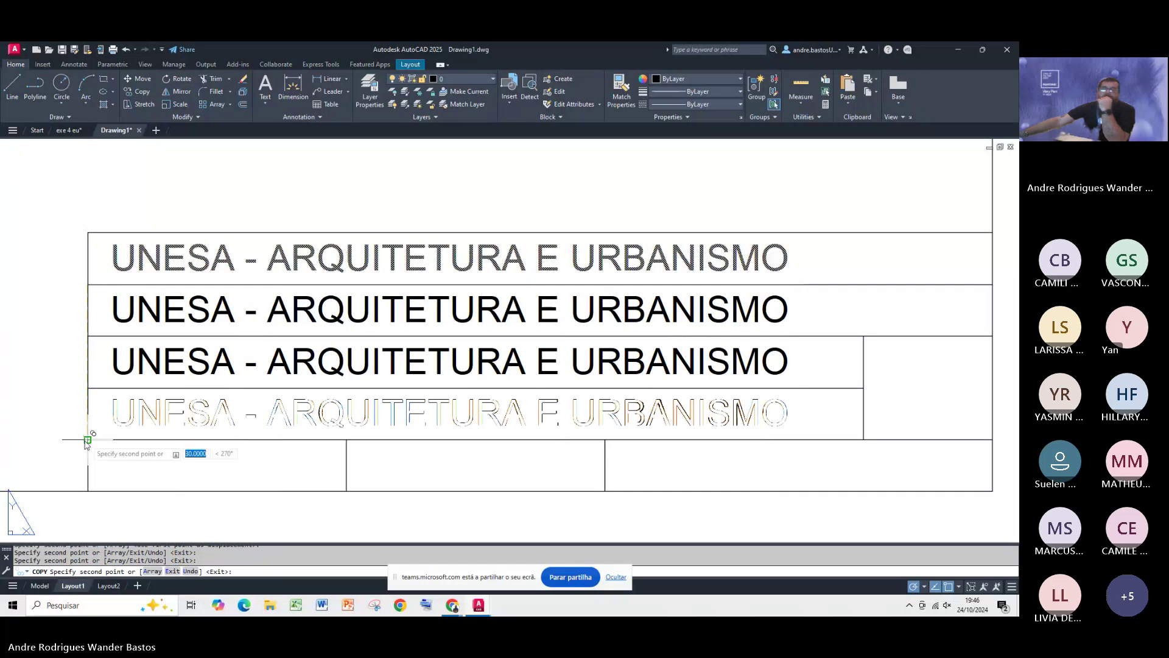
left_click(88, 439)
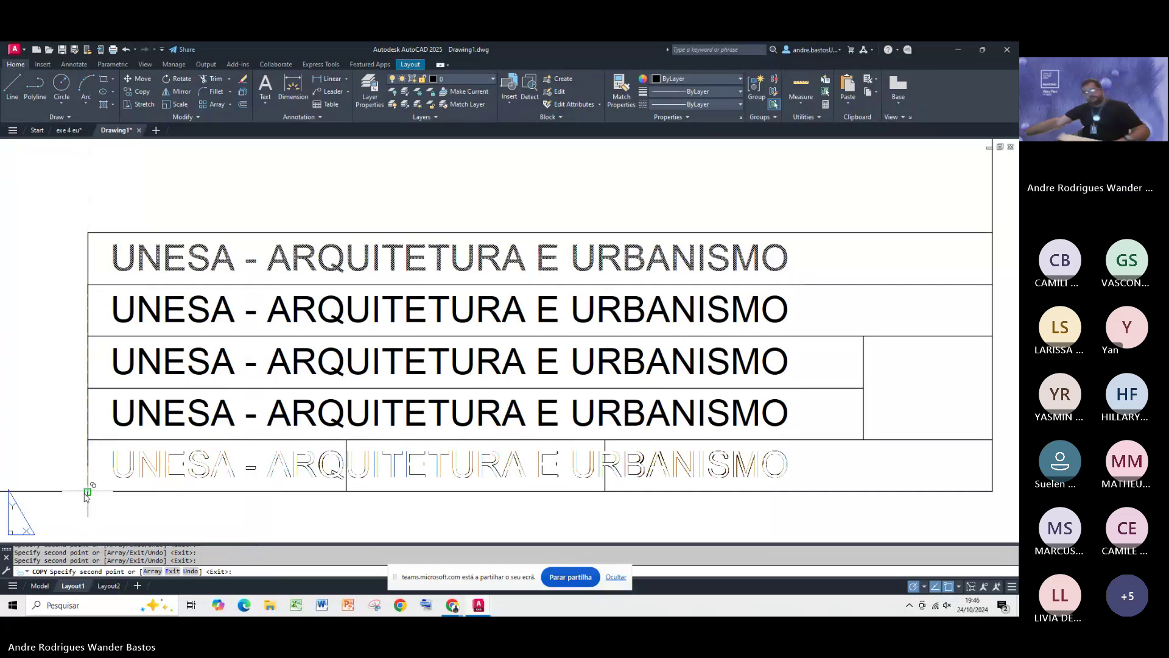
left_click(88, 491)
key("Escape")
left_click(452, 605)
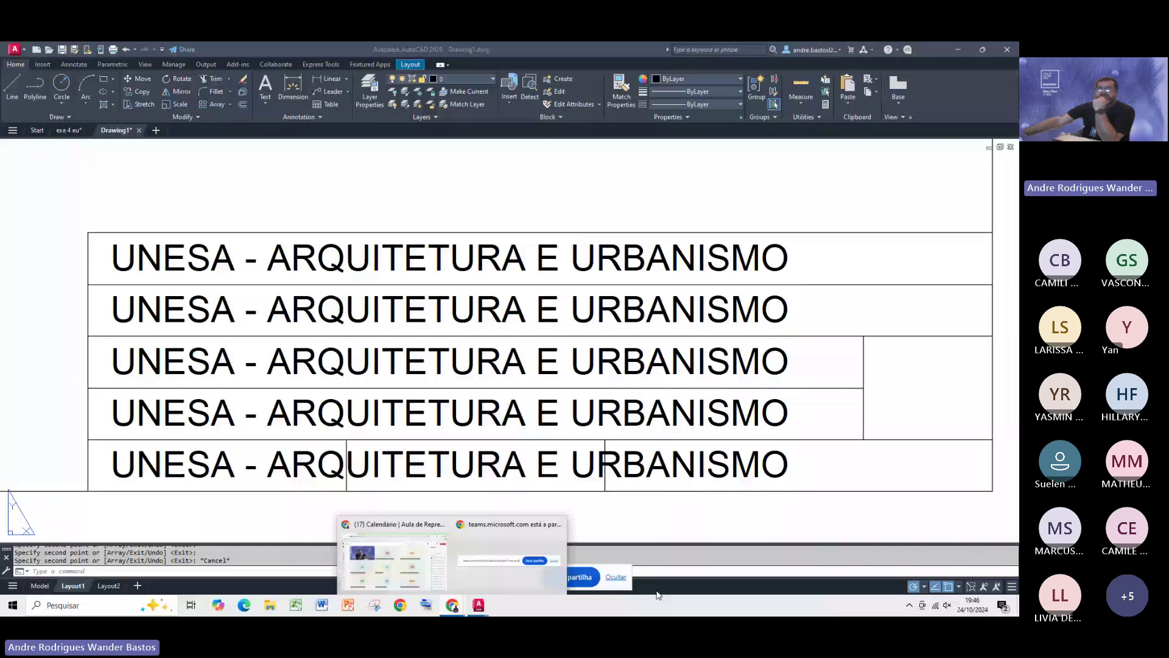
Step: Replace the text in the title block's second row with "Projeto Cozinha"
middle_click_drag(276, 280, 240, 261)
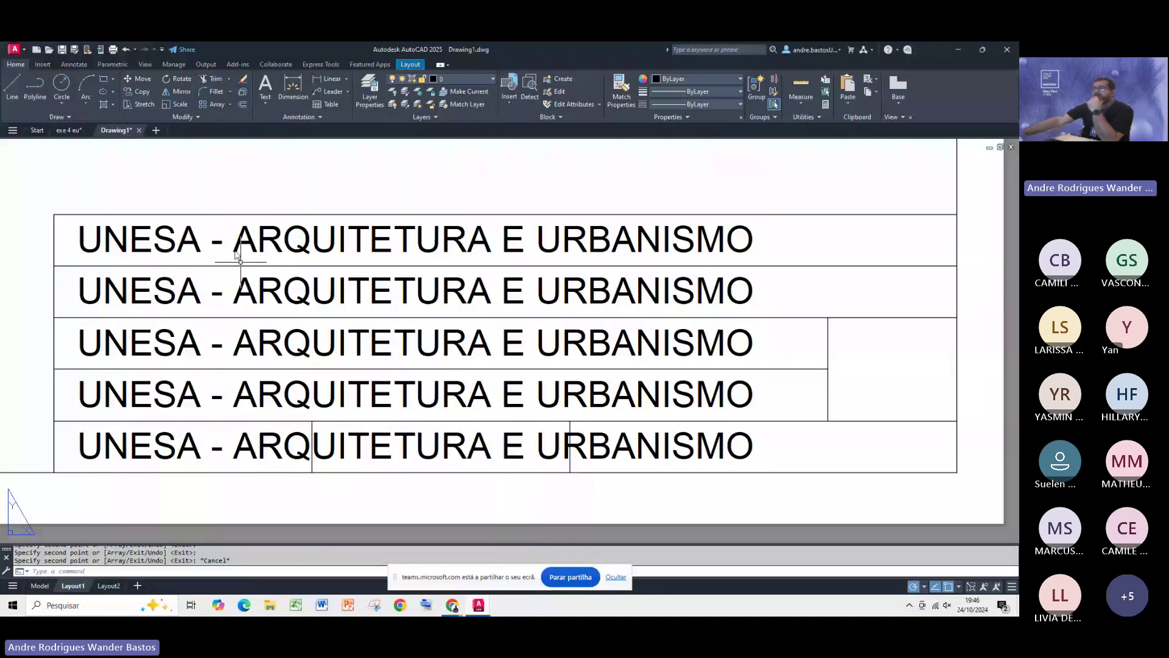
left_click(374, 297)
double_click(375, 302)
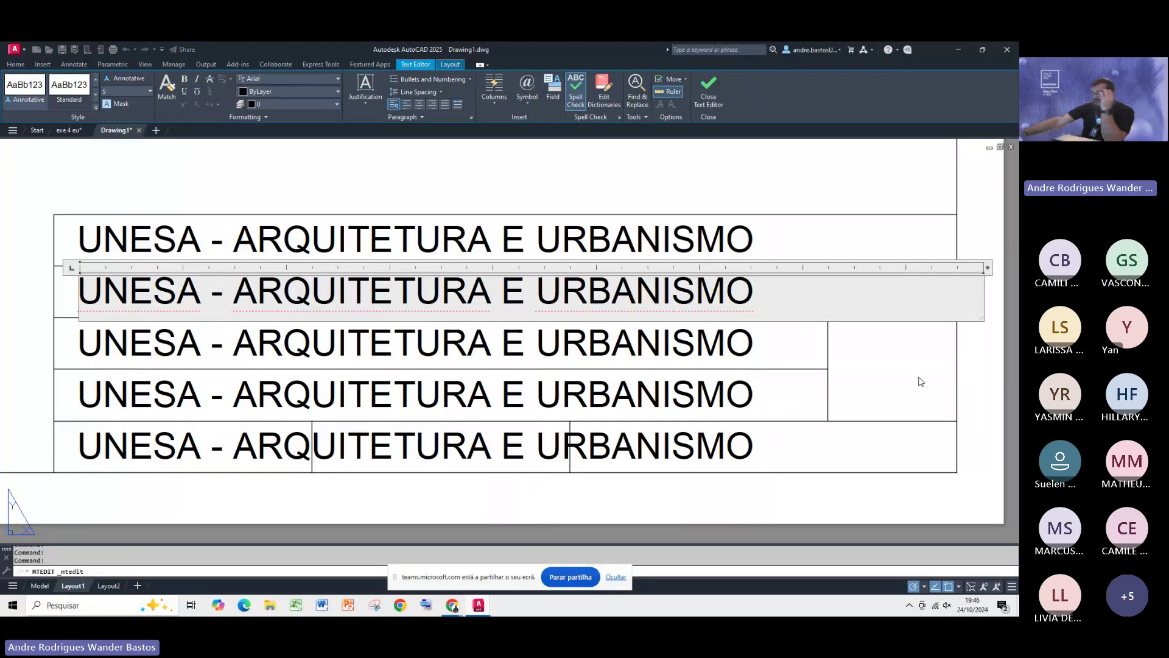
left_click(782, 296)
left_click_drag(782, 296, 79, 286)
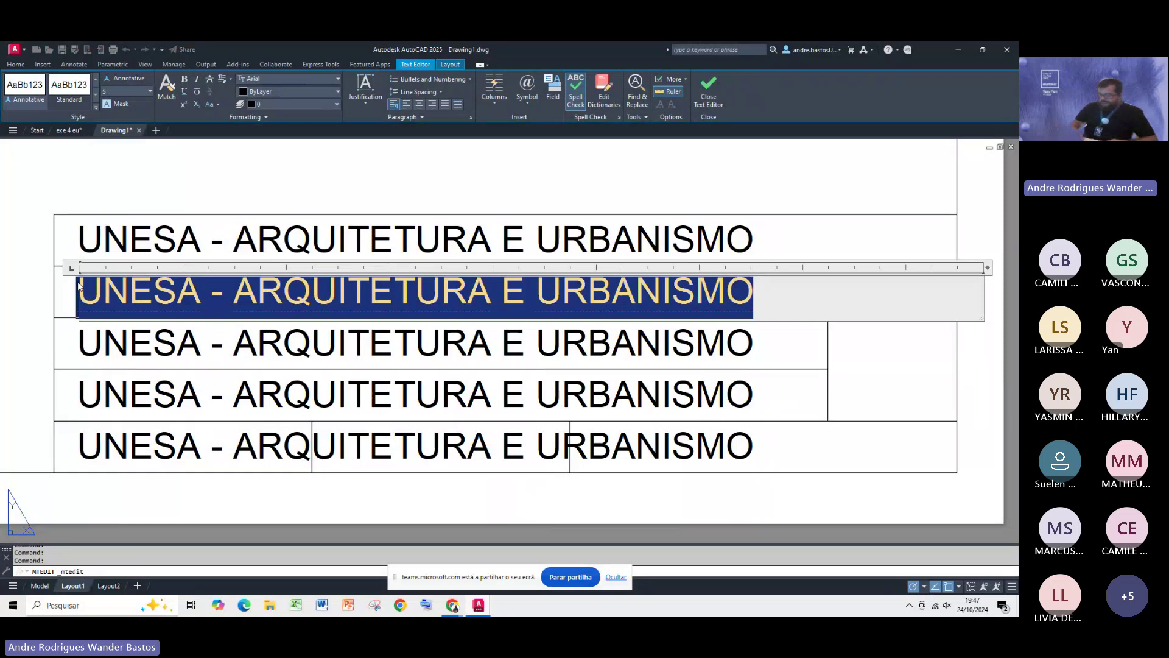
type("pROJETO ")
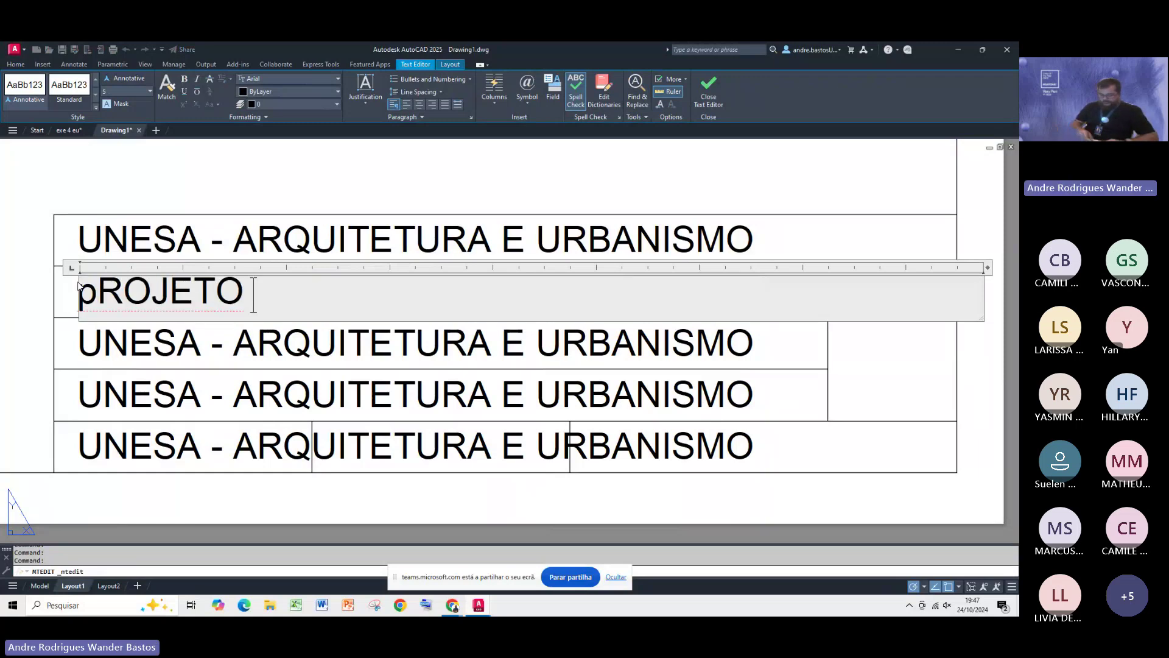
type("cOZINHA")
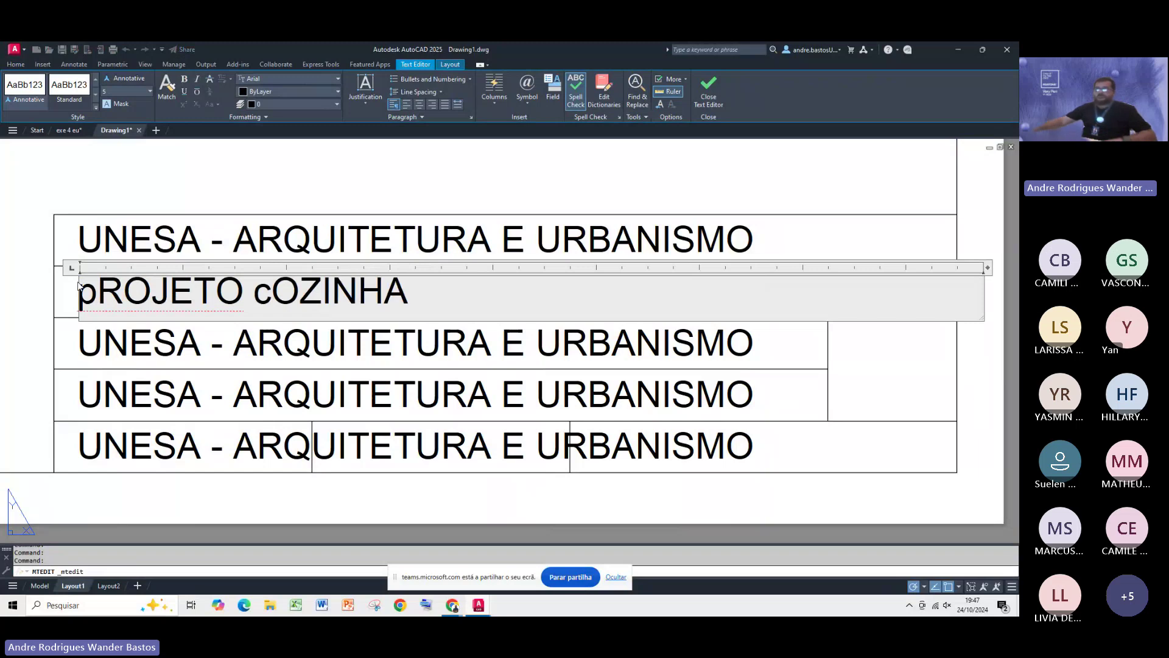
left_click_drag(465, 303, 22, 262)
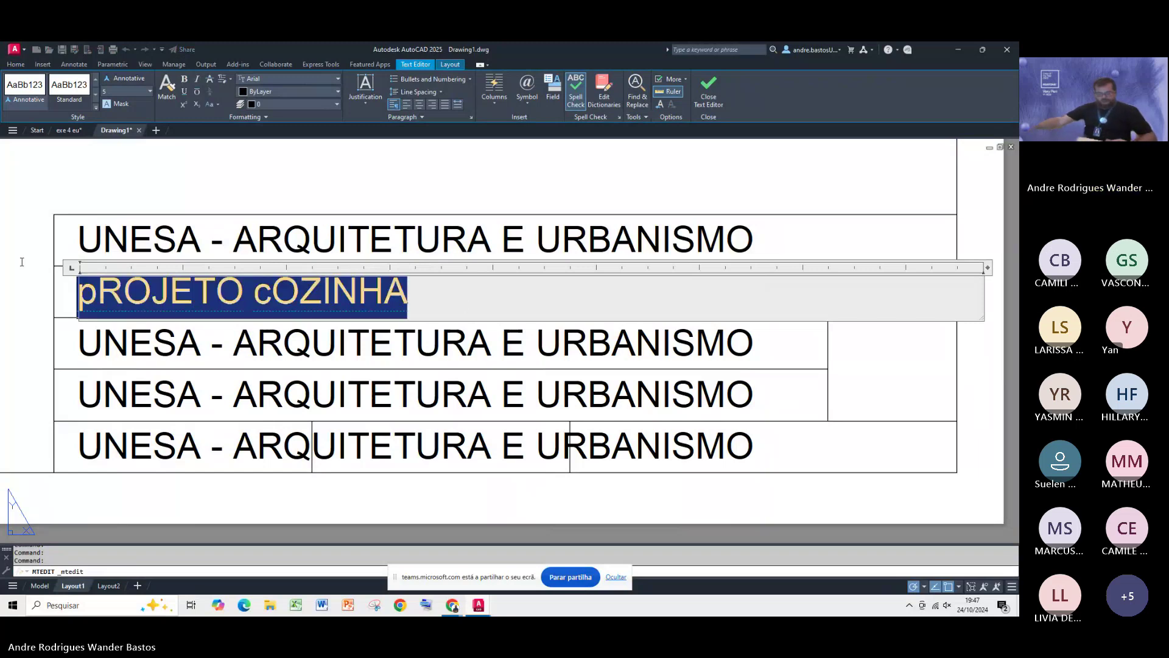
type("Pro")
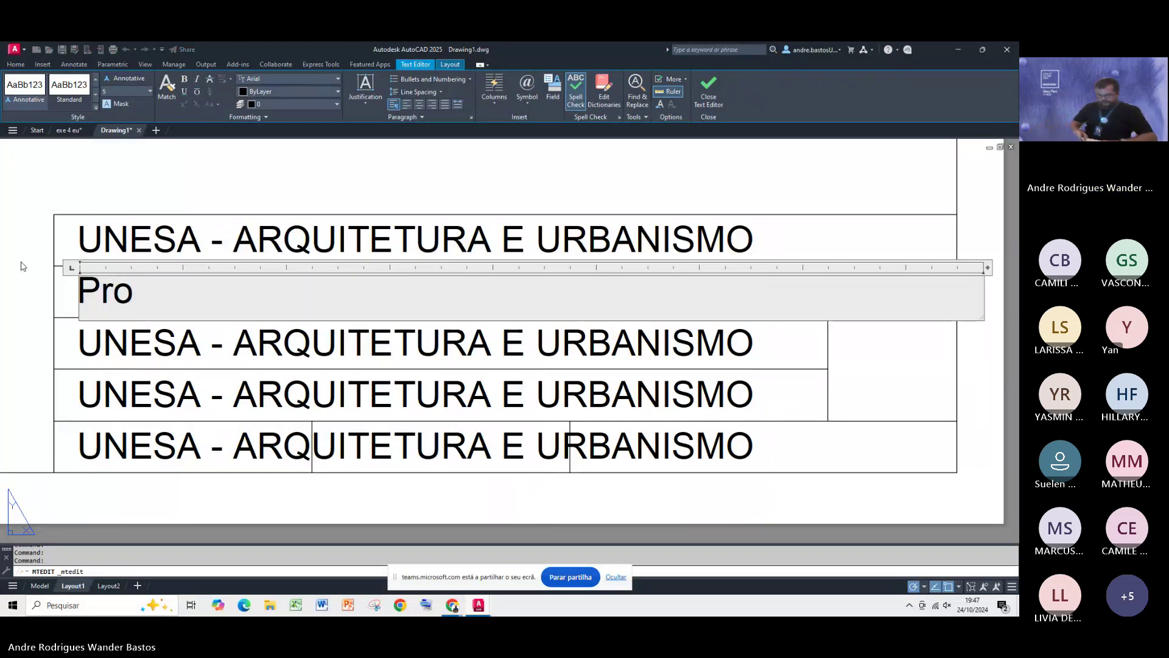
type("jeto Coz")
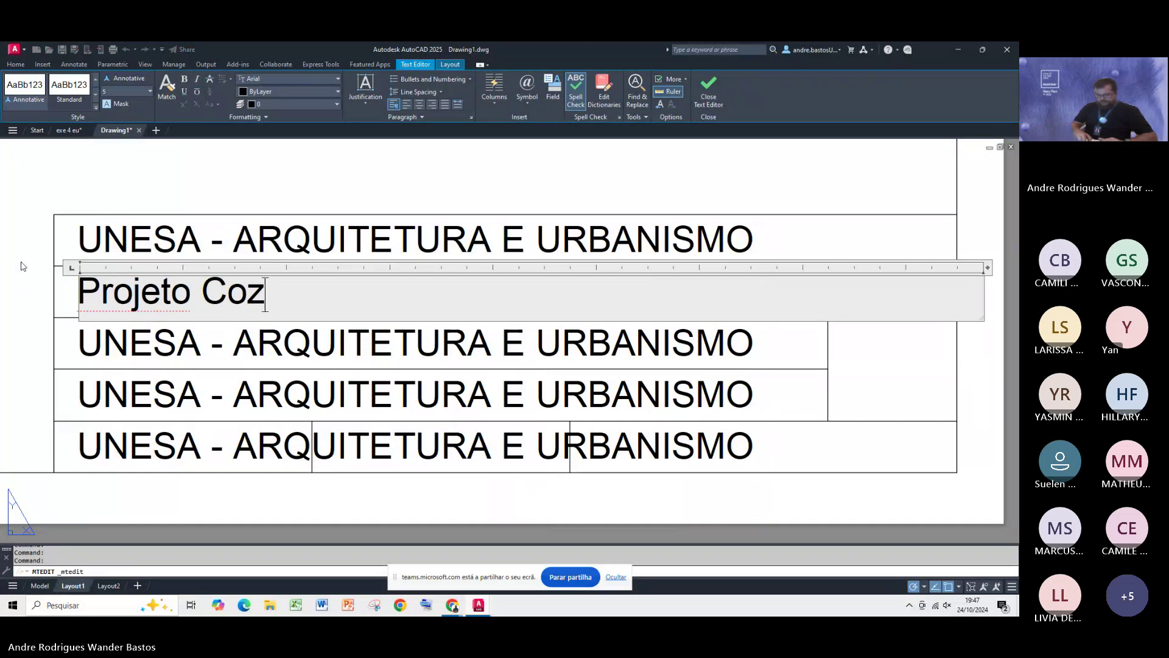
type("inha")
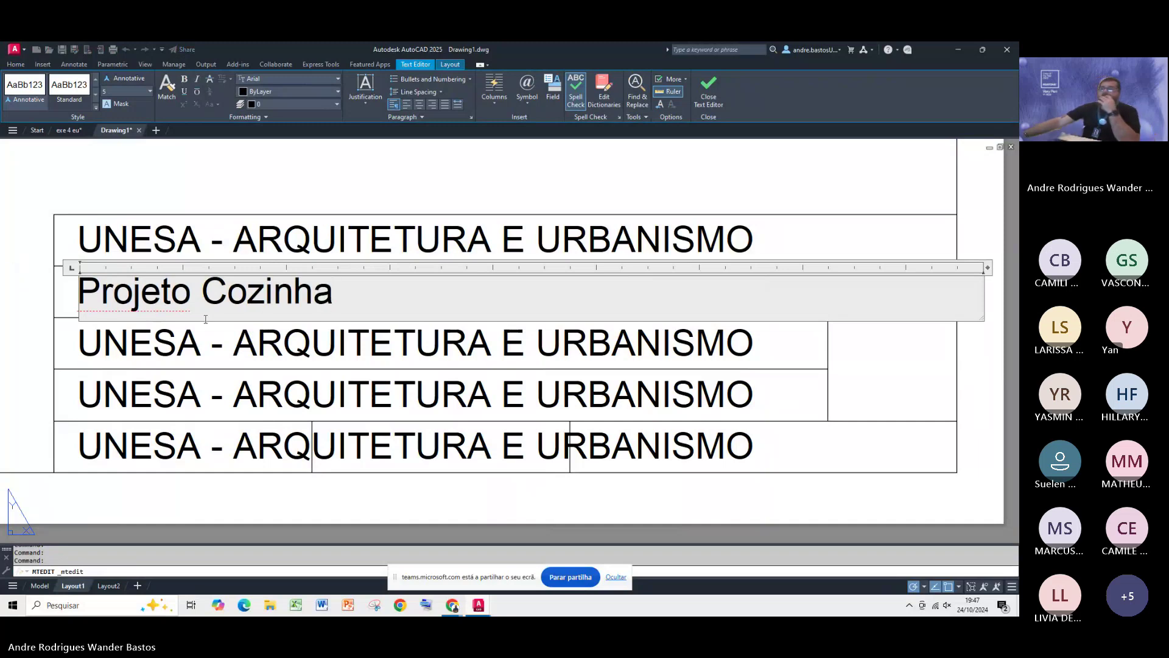
left_click(449, 347)
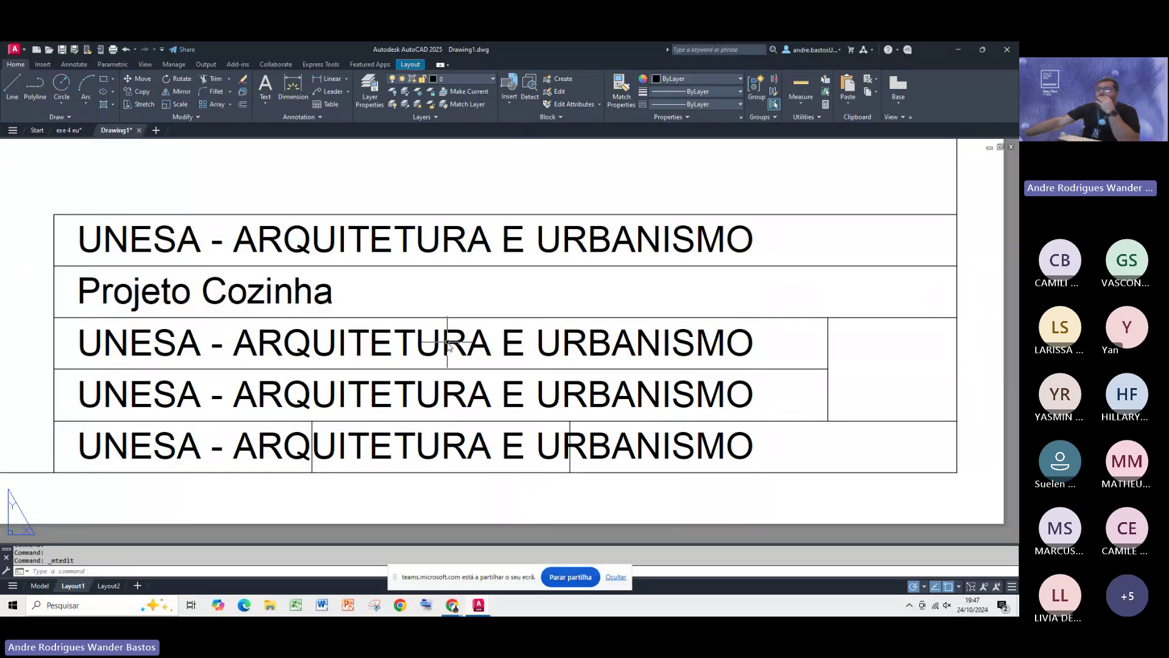
Step: Replace the text in the title block's third row with the author's full name
double_click(447, 347)
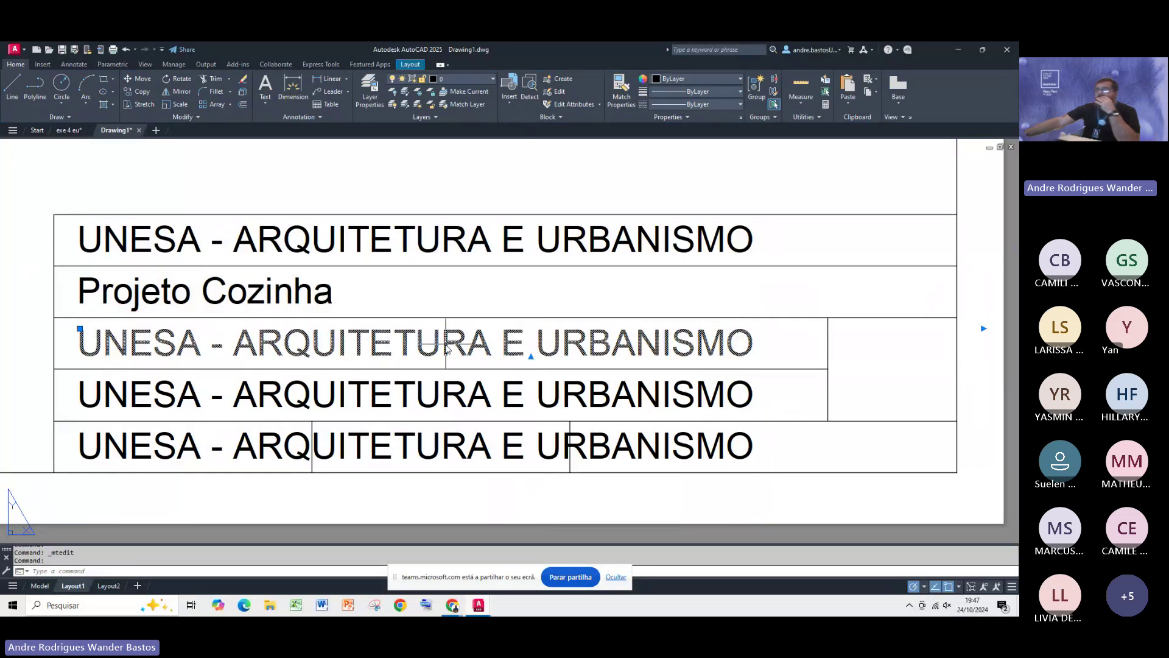
left_click_drag(768, 346, 78, 341)
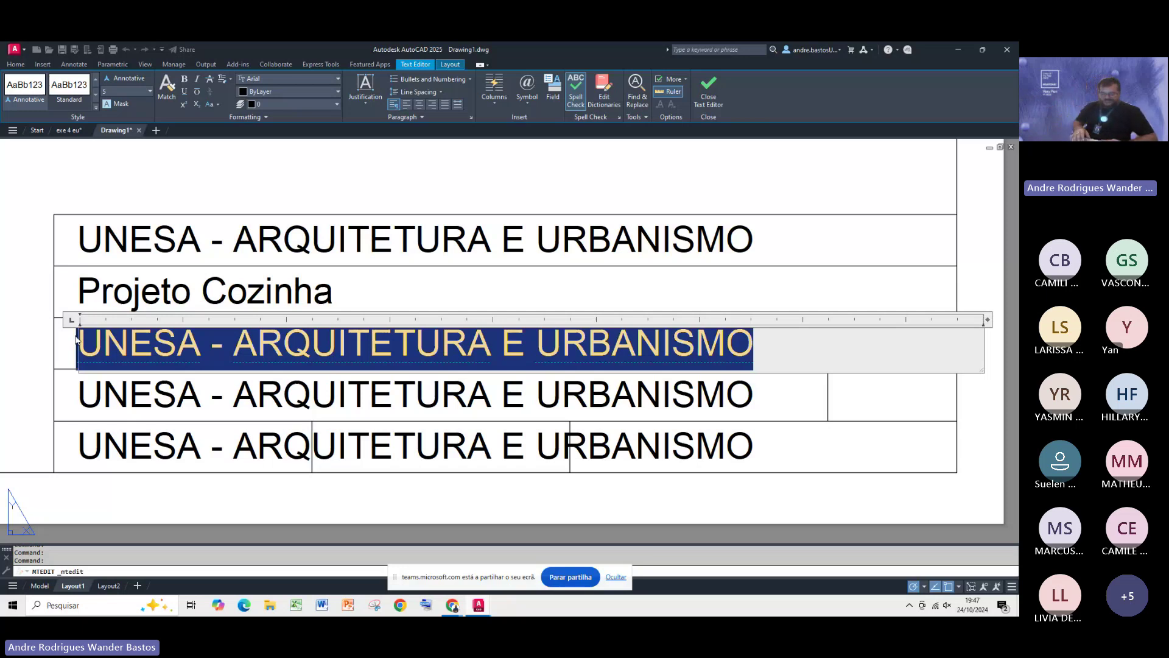
type("A")
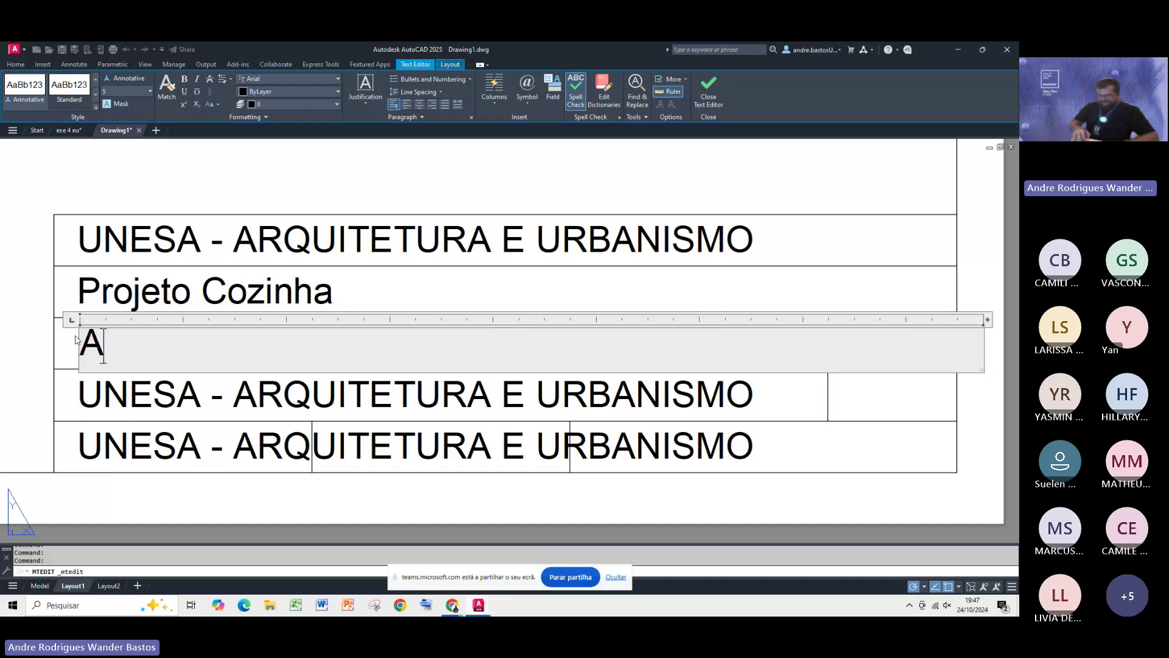
type("ndre Wa")
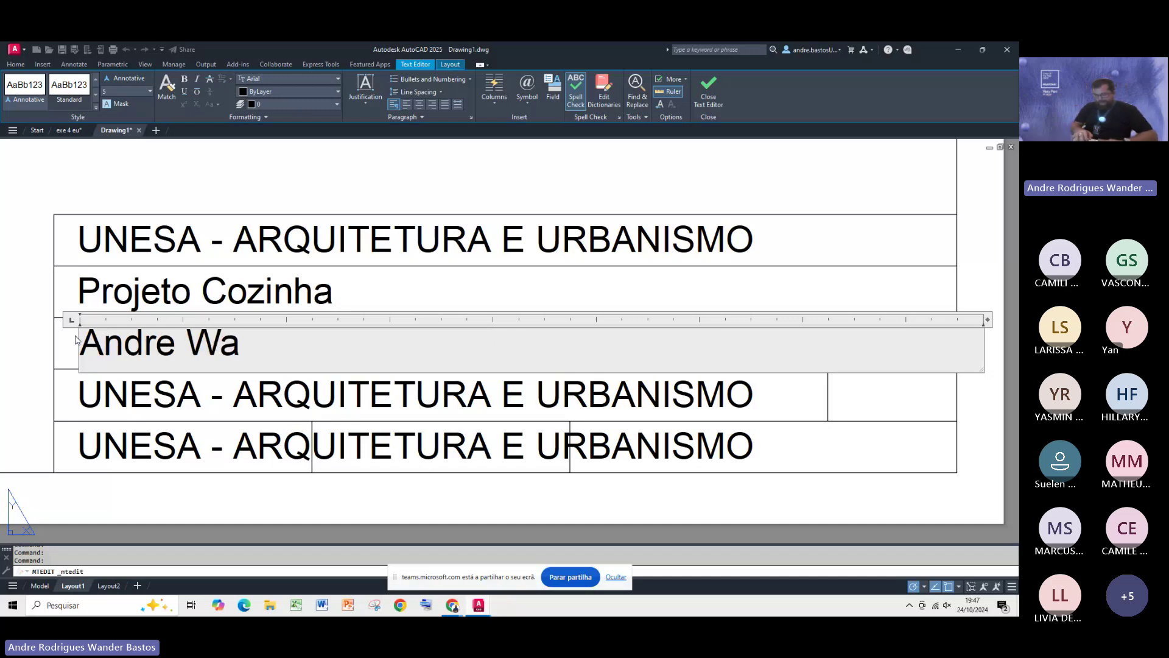
type("nder Basto")
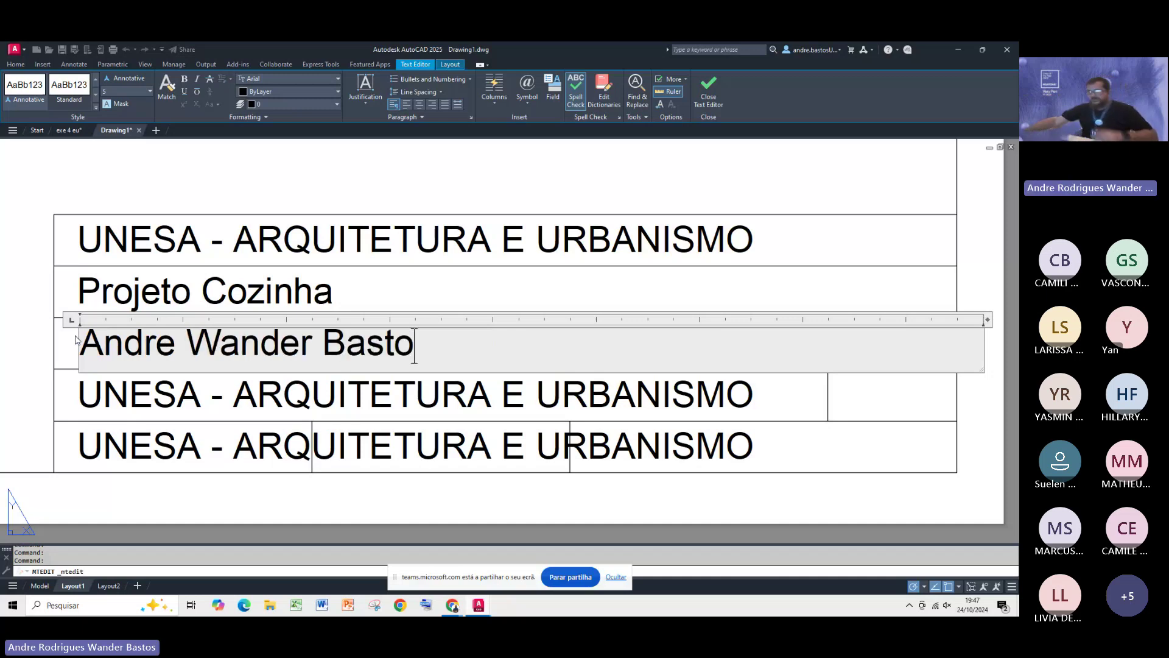
type("s")
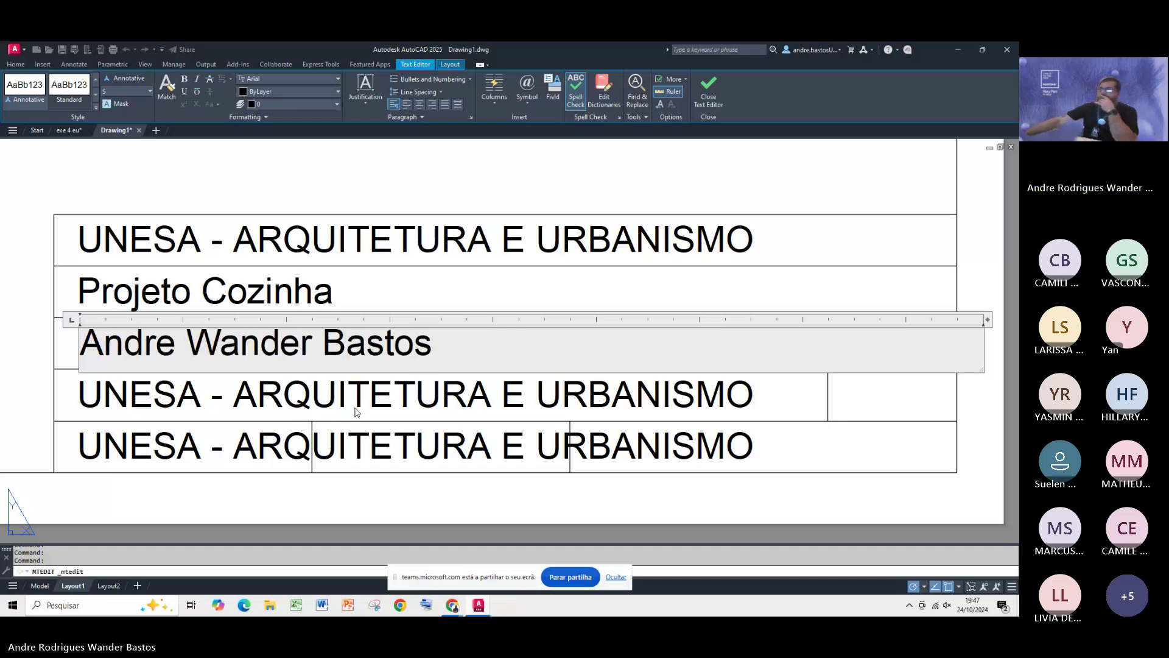
left_click(516, 401)
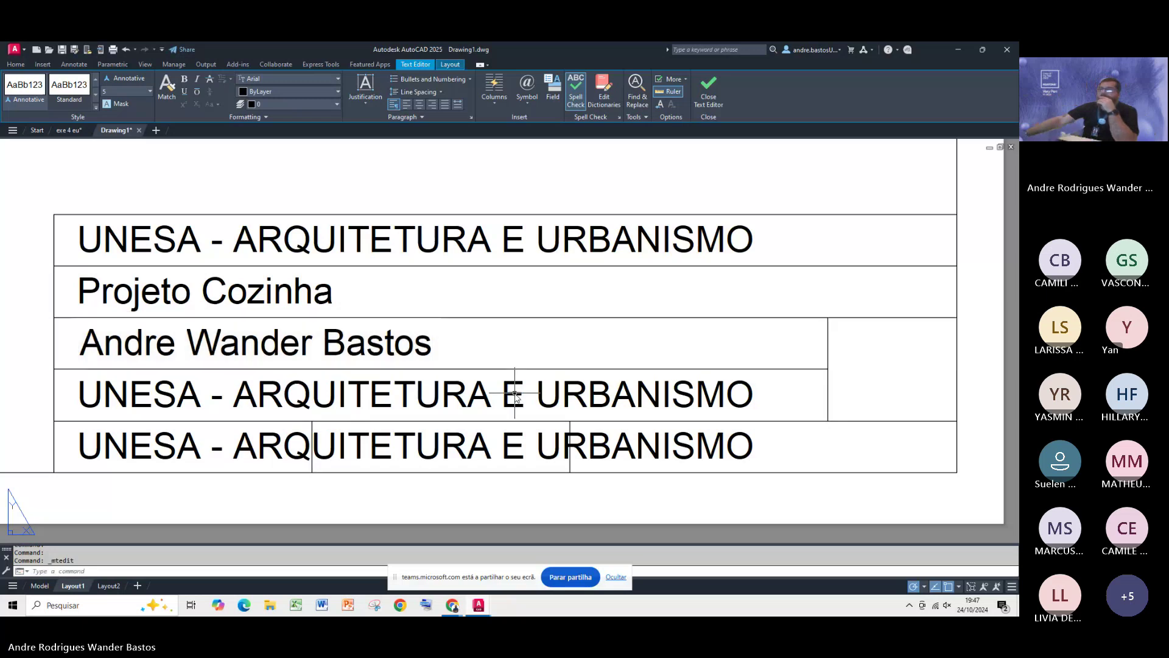
Step: Replace the text in the title block's fourth row with "Planta Baixa"
double_click(515, 393)
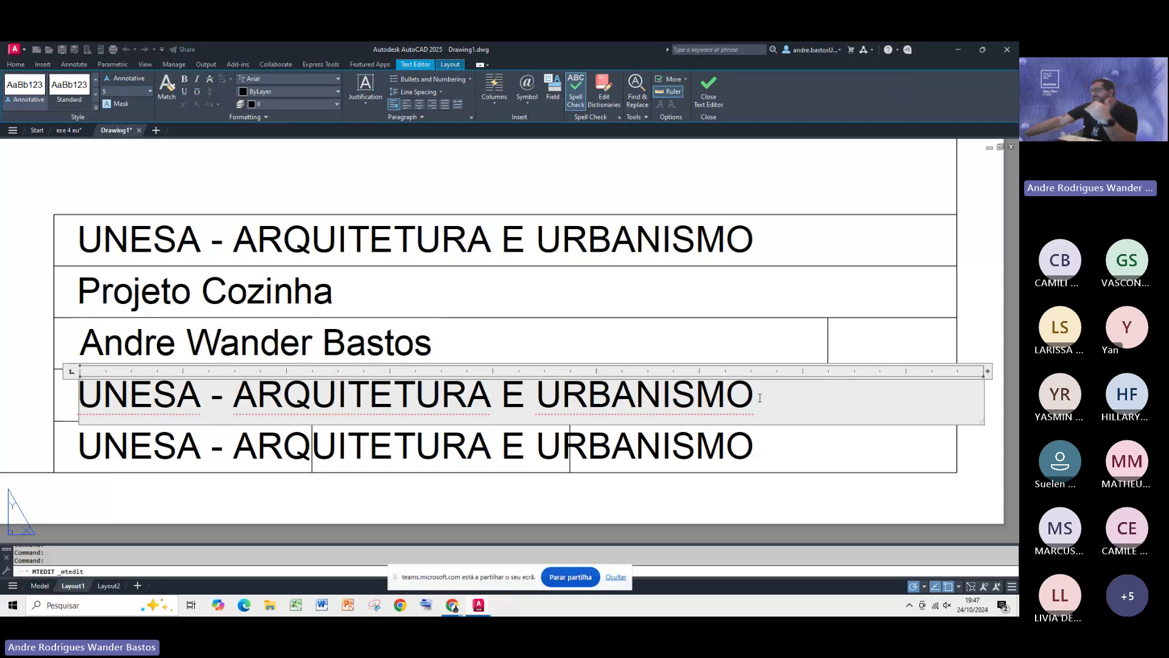
left_click_drag(759, 398, 82, 424)
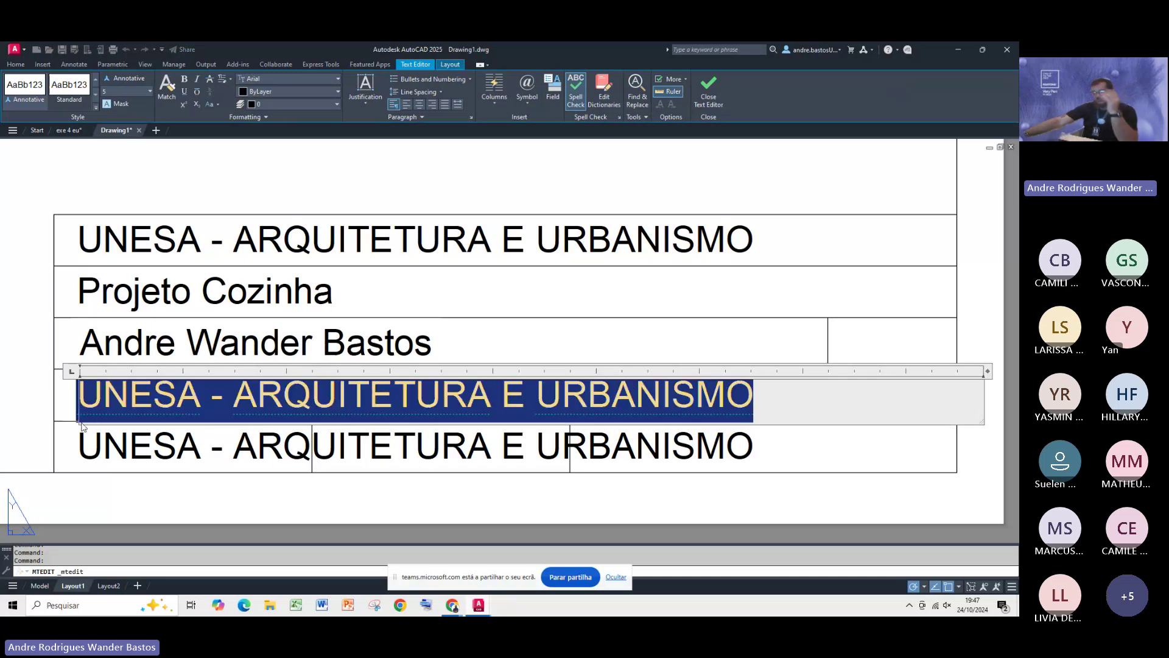
type("Pl")
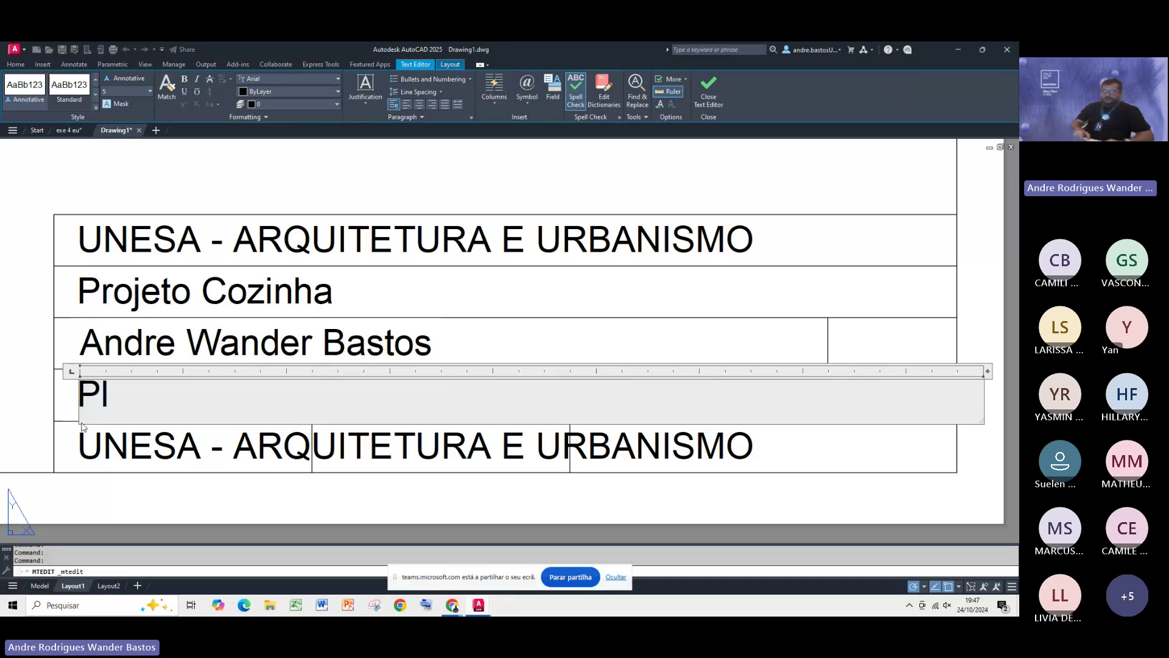
type("anta Baixa")
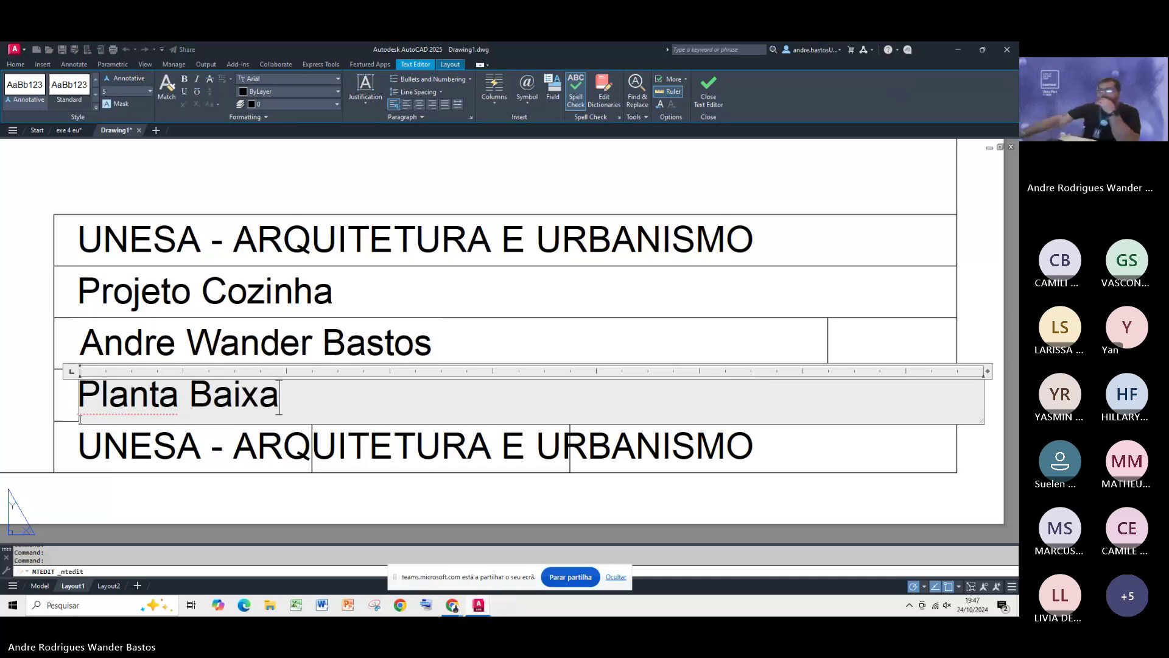
left_click(743, 461)
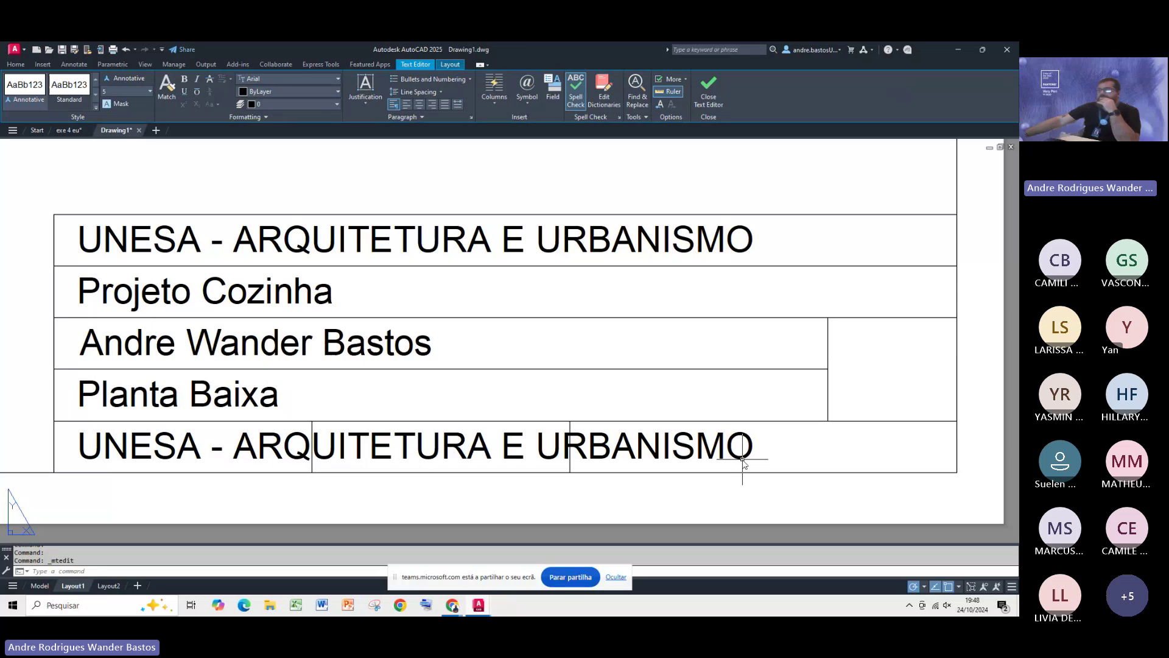
Step: Replace the text in the title block's bottom row with the labels "Esc.:", "Data:" and "Ass.:", spaced to fall in its three cells
double_click(742, 459)
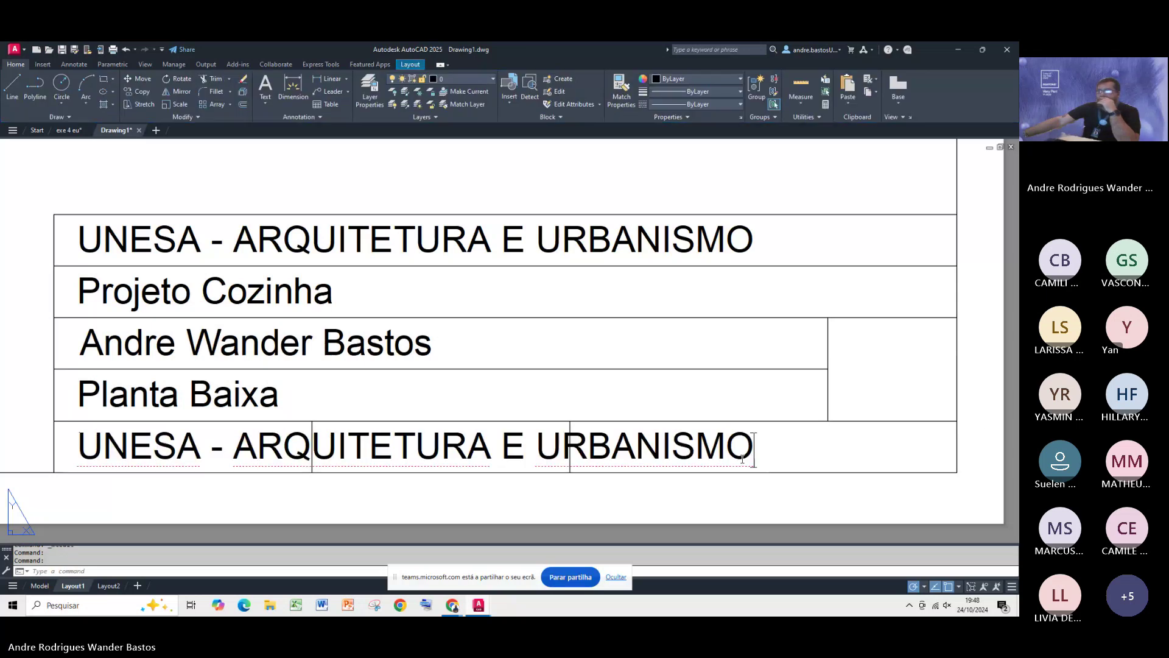
left_click_drag(755, 451, 68, 454)
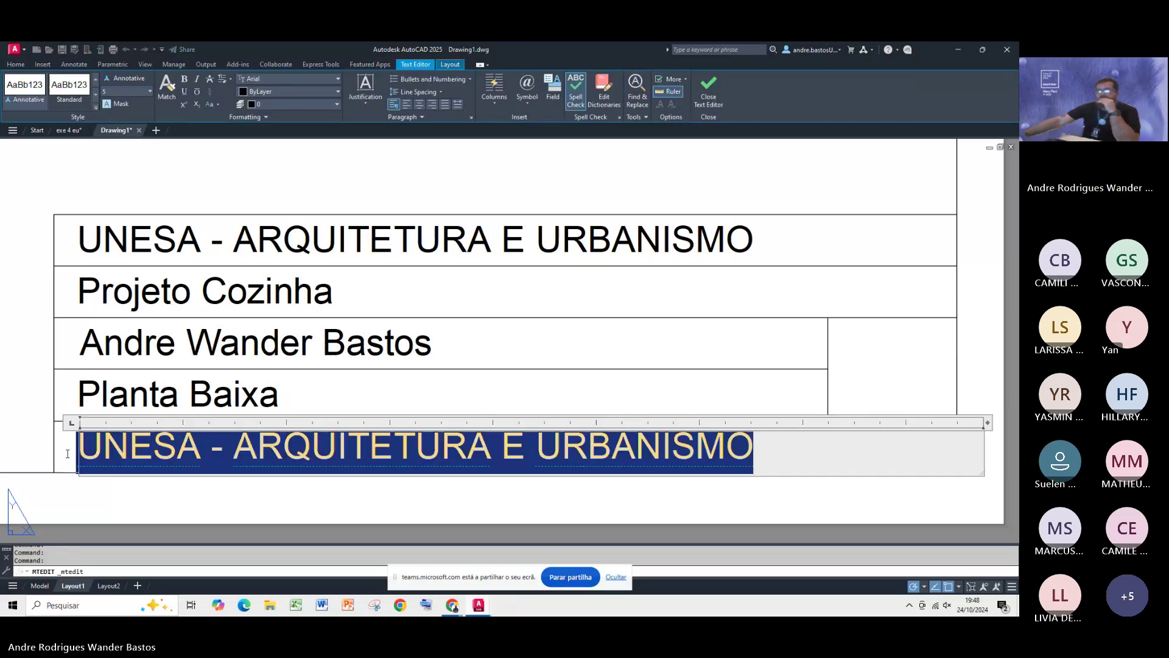
type("Esc:")
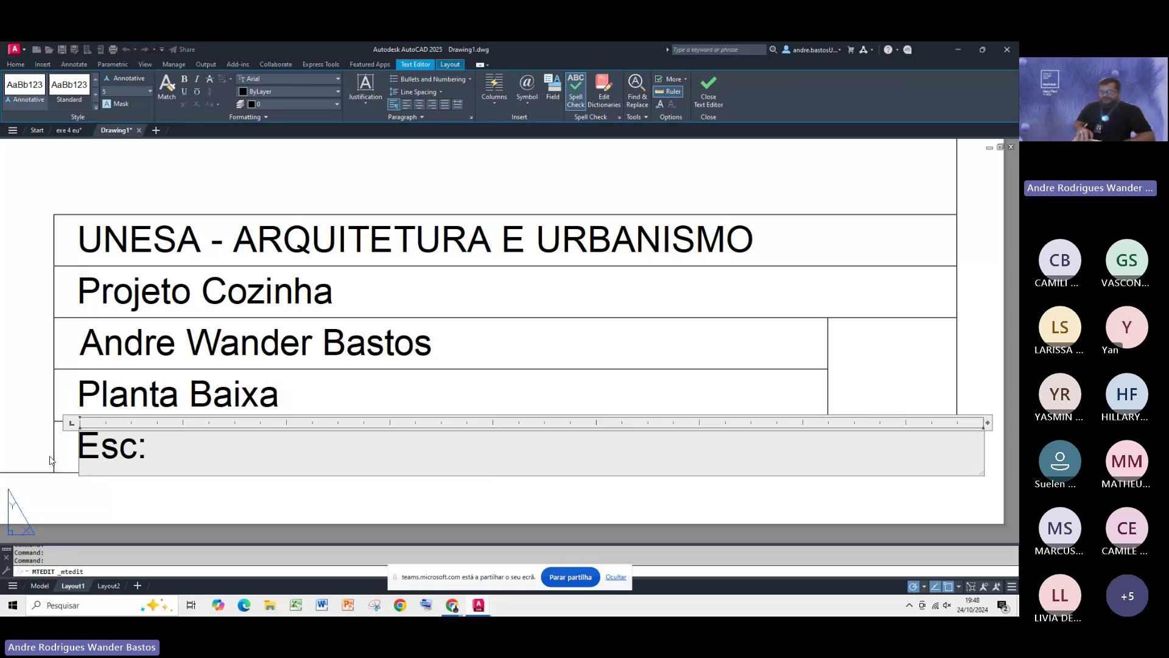
key("BackSpace")
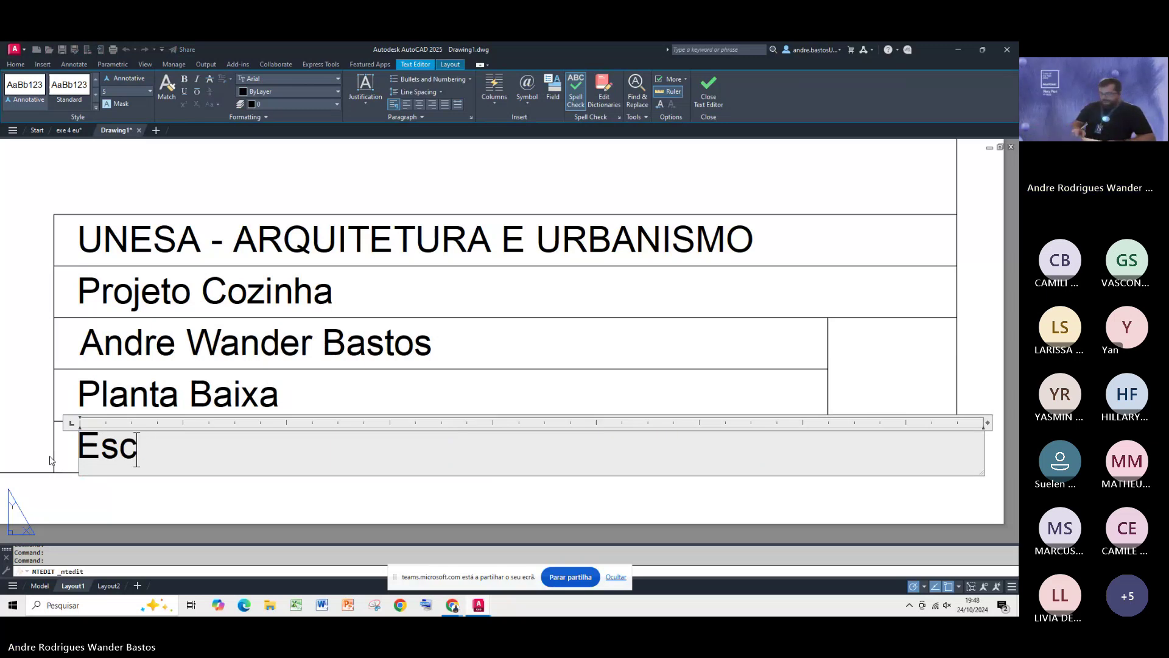
type(".:")
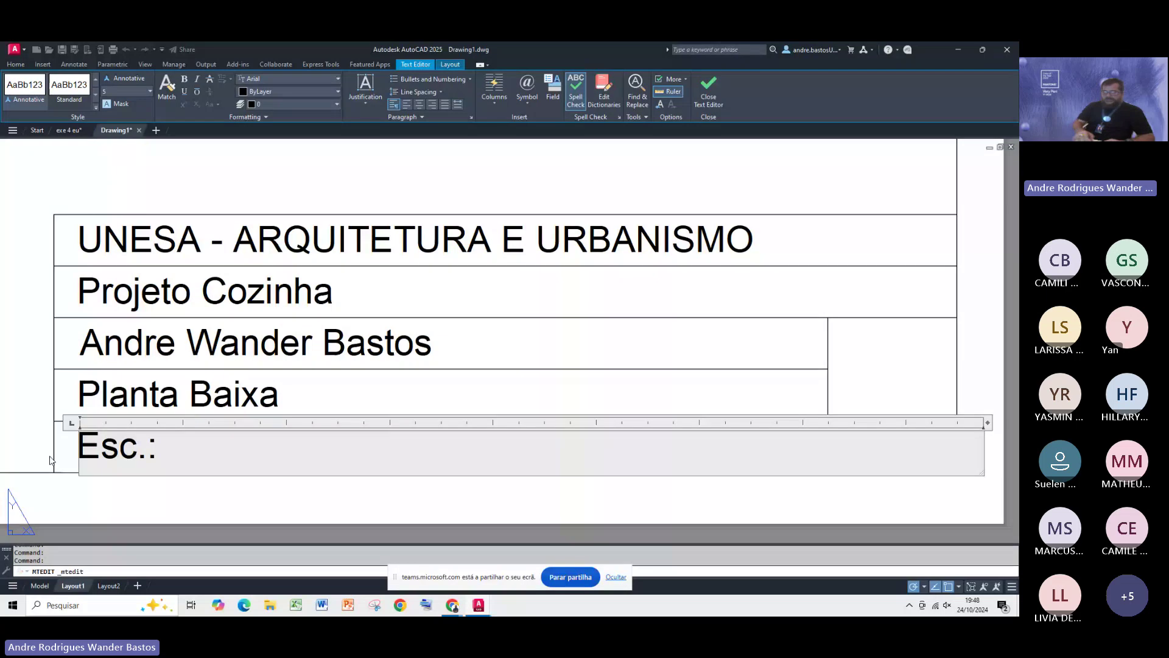
type("Data:                ")
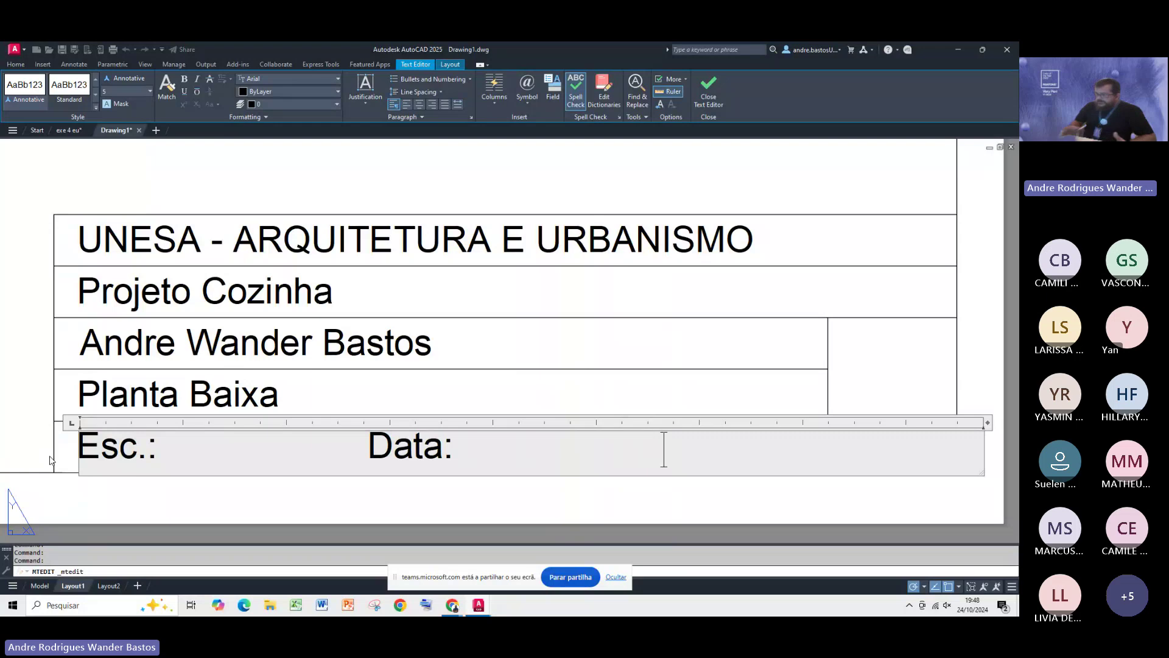
type("     Ass")
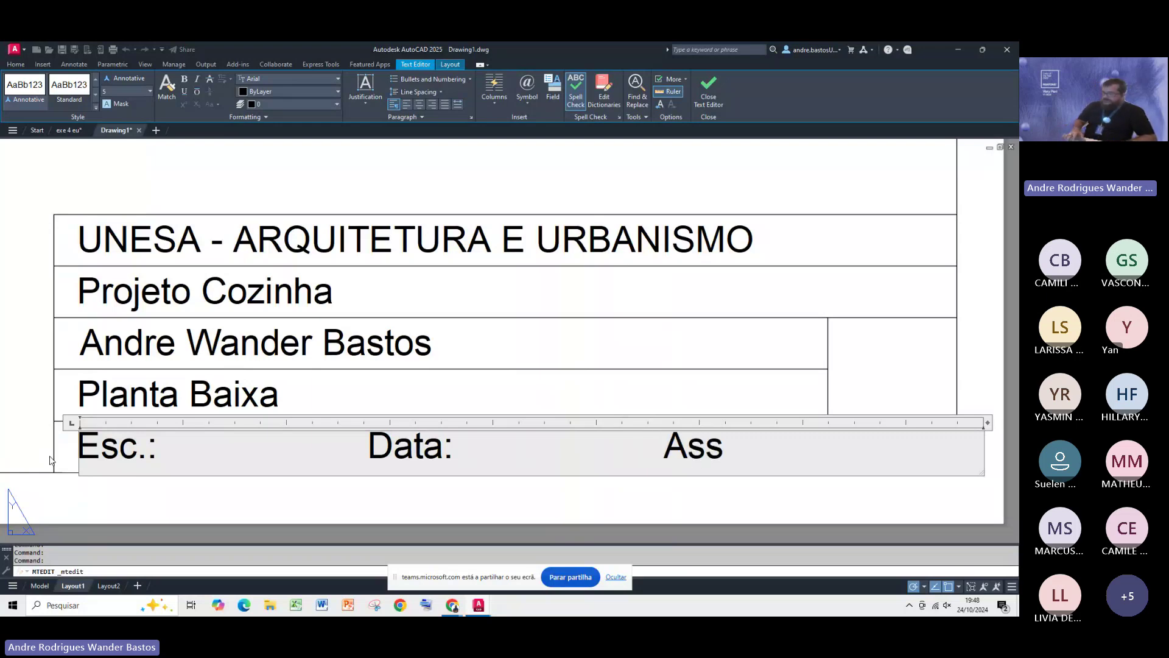
type(".:")
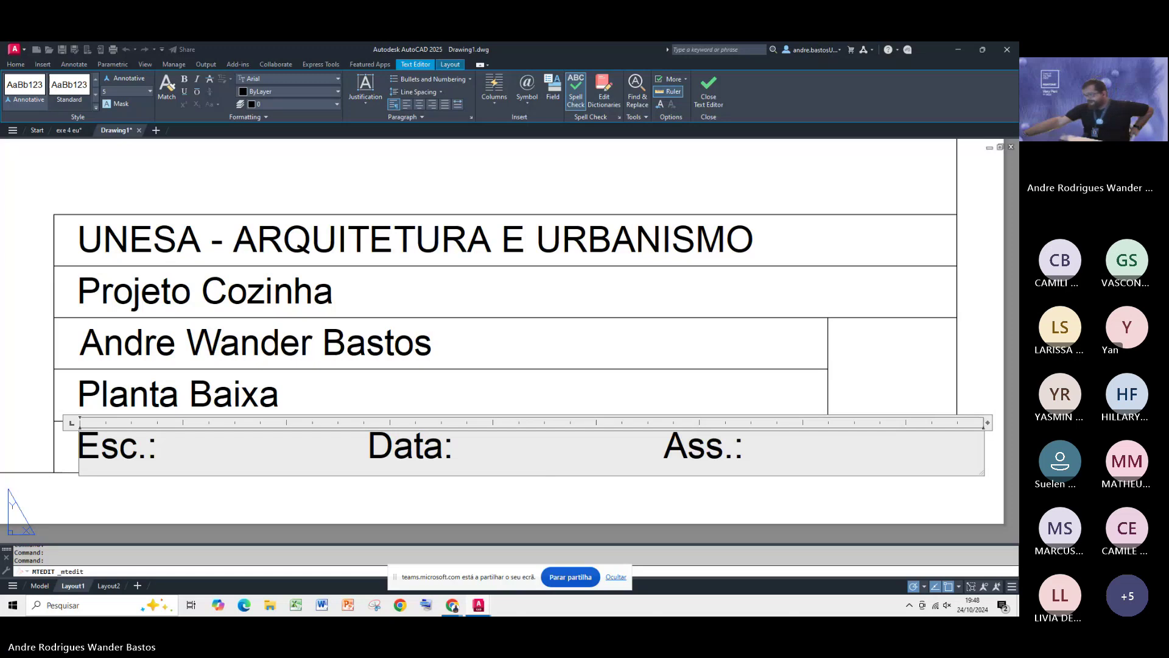
left_click(893, 505)
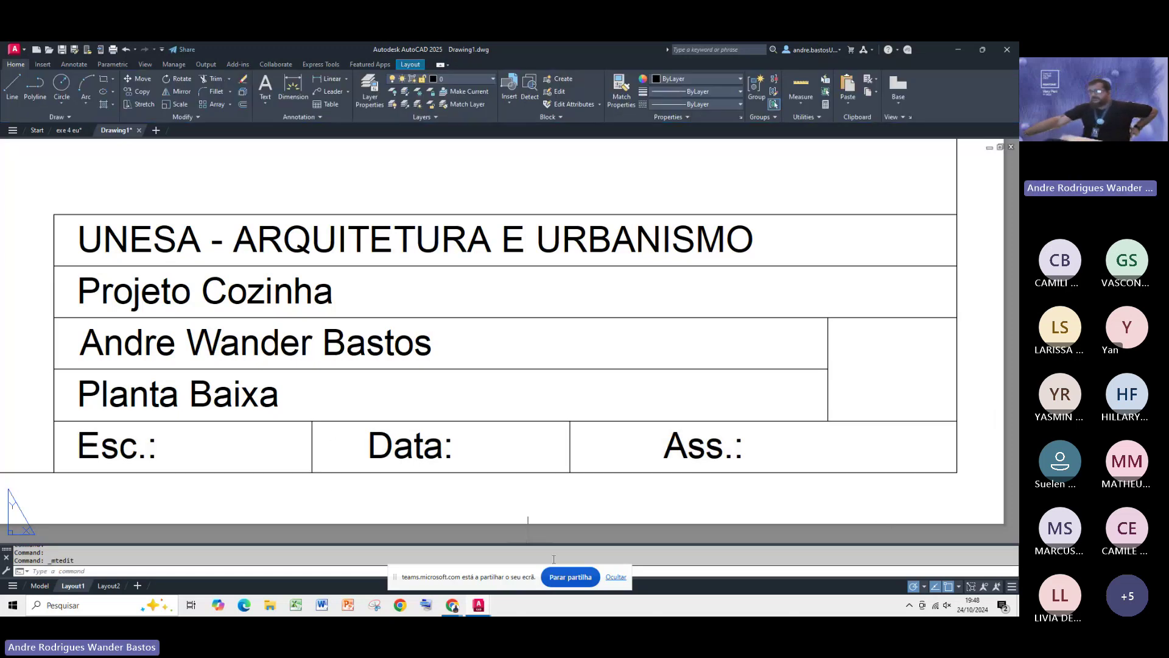
Step: Add the multiline text "1/2" with height 5 in the empty cell beside the author and drawing rows of the title block
scroll(553, 431, "down", 2)
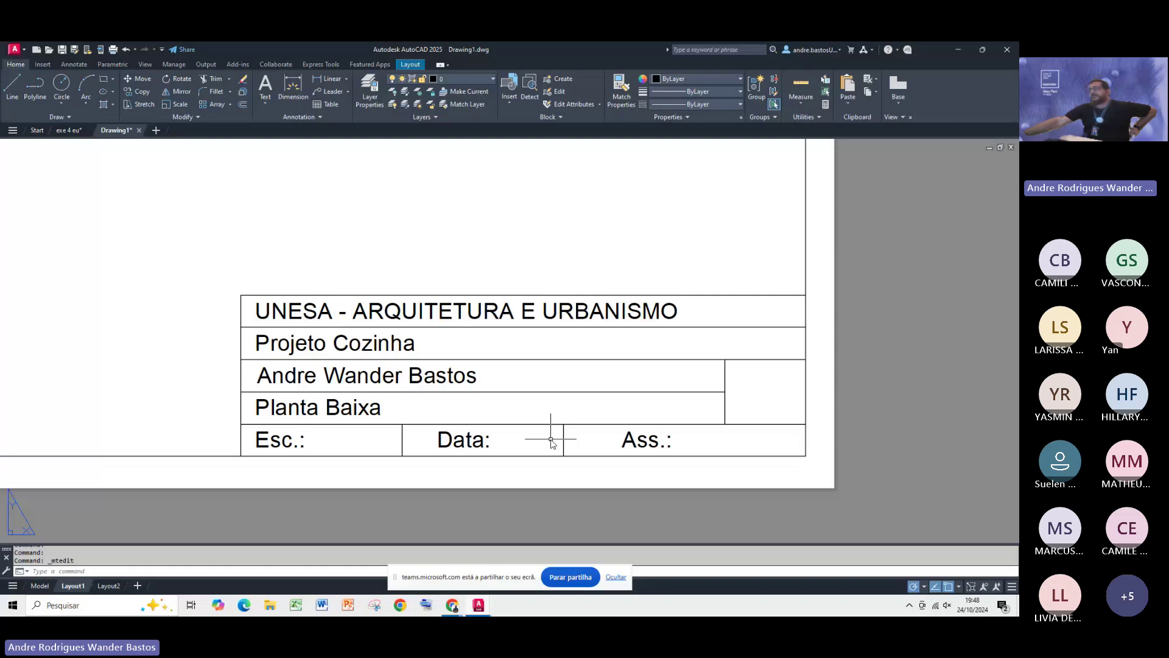
middle_click_drag(297, 464, 331, 481)
middle_click_drag(808, 462, 709, 461)
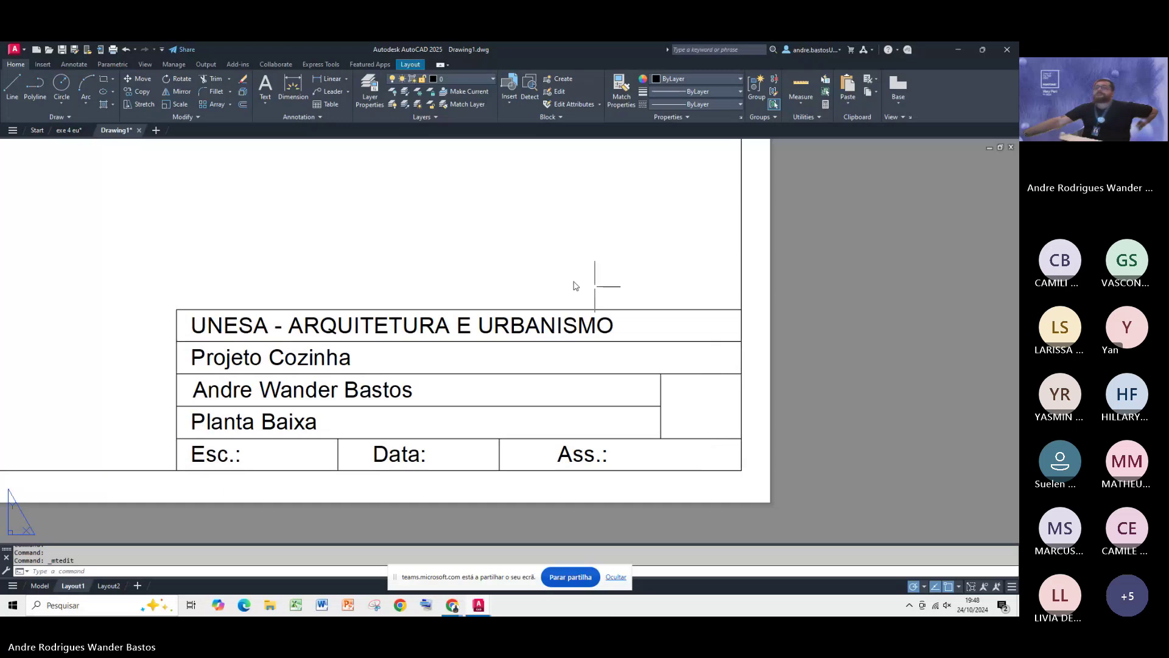
left_click(264, 103)
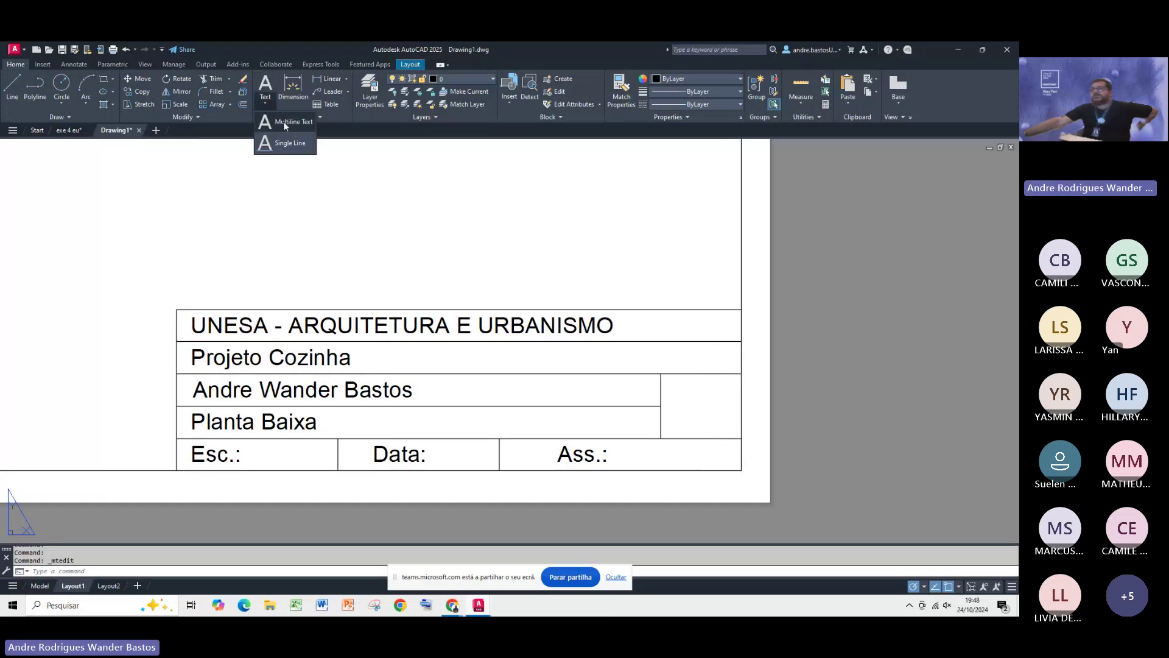
left_click(284, 123)
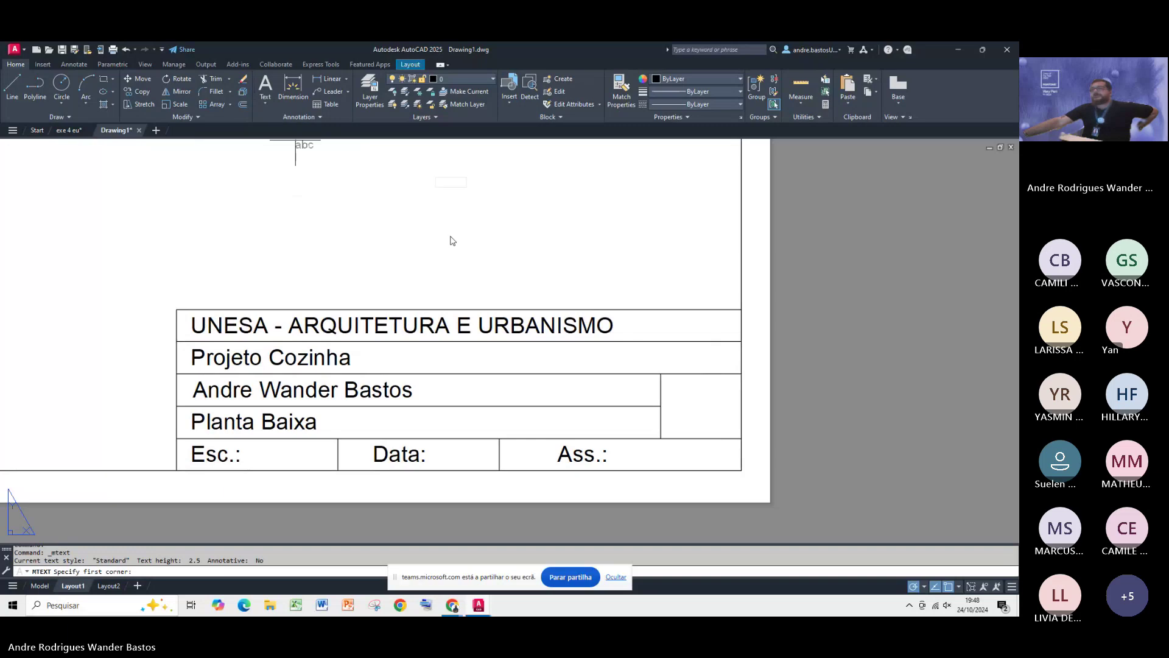
left_click(661, 374)
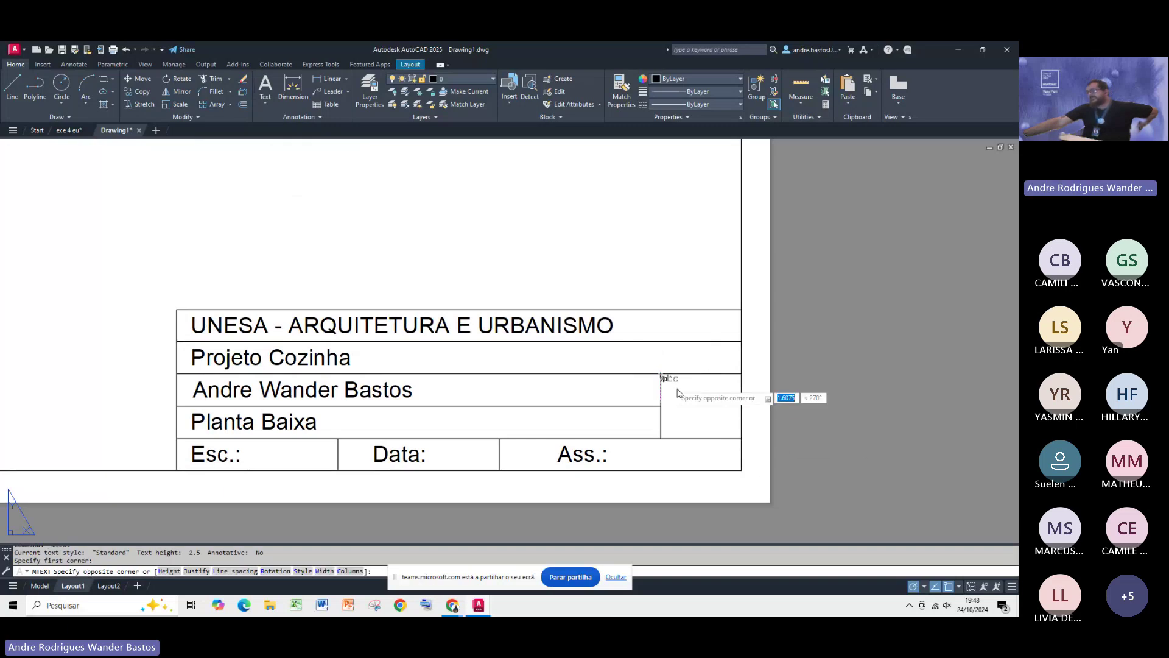
left_click(742, 439)
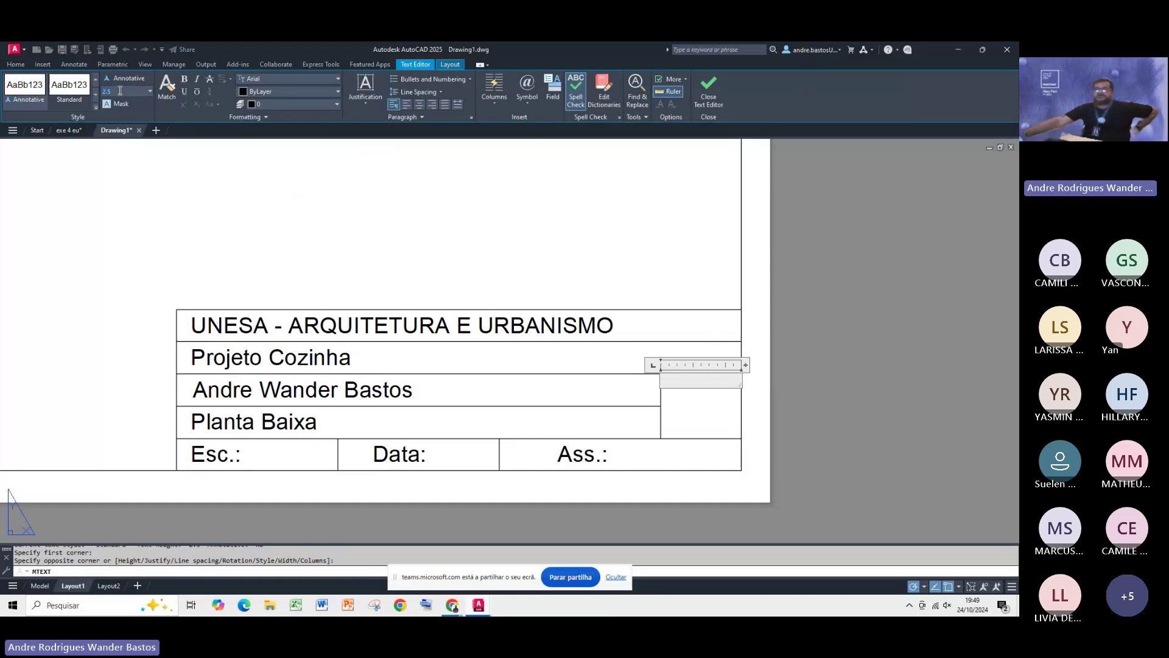
left_click(101, 96)
type("5")
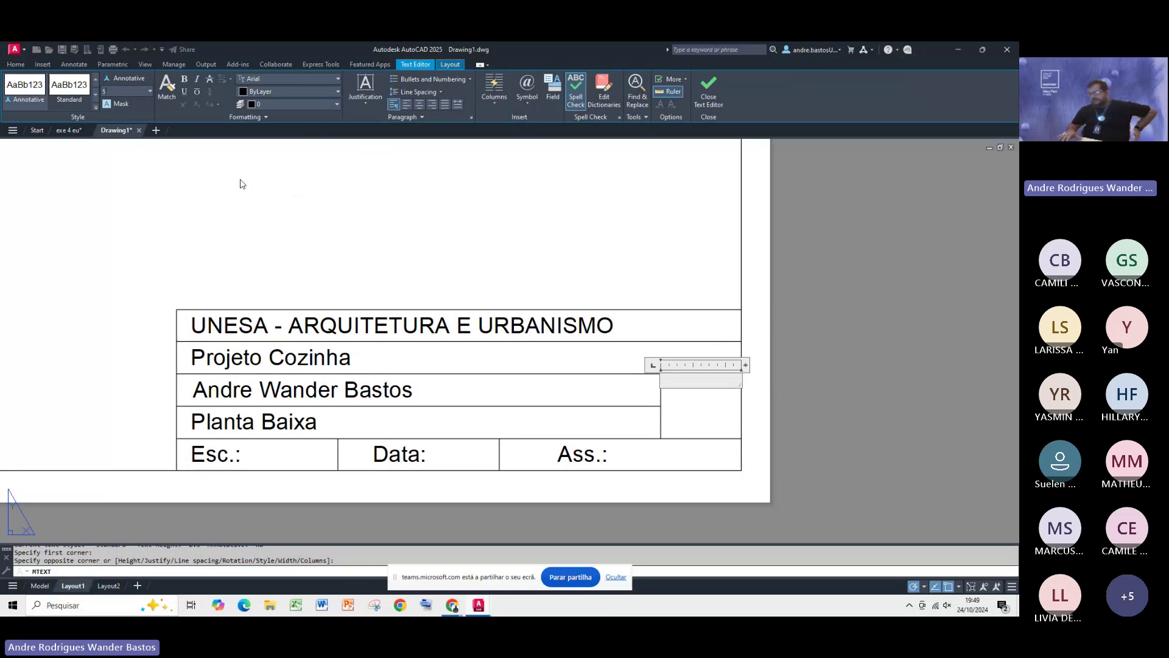
key("Return")
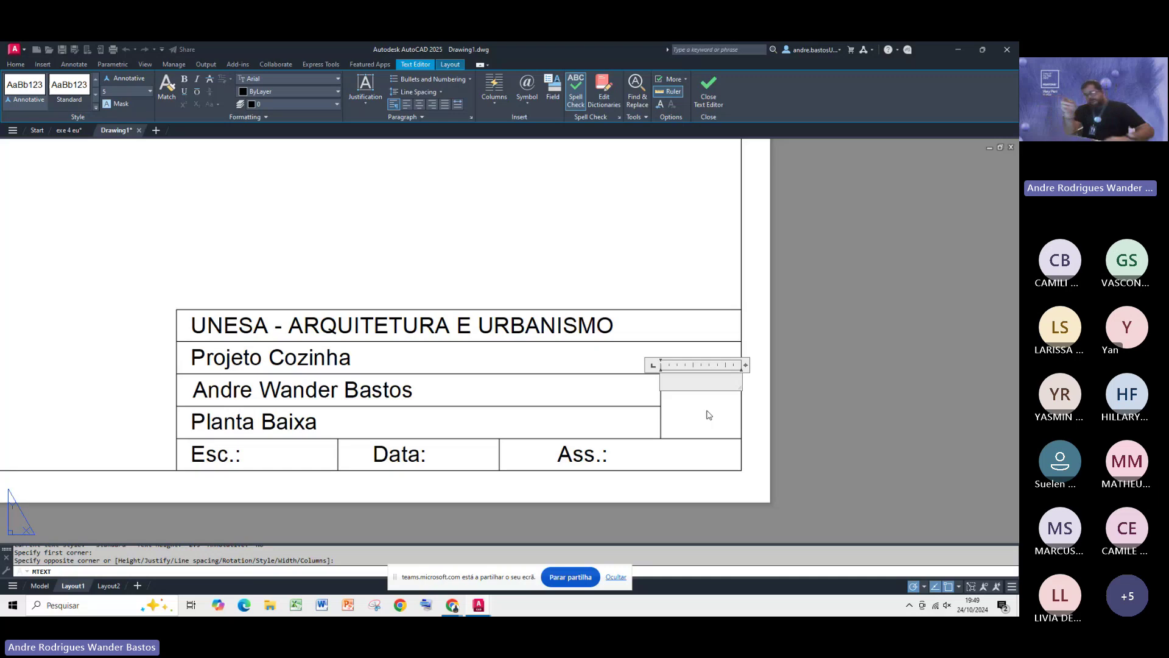
type("1/")
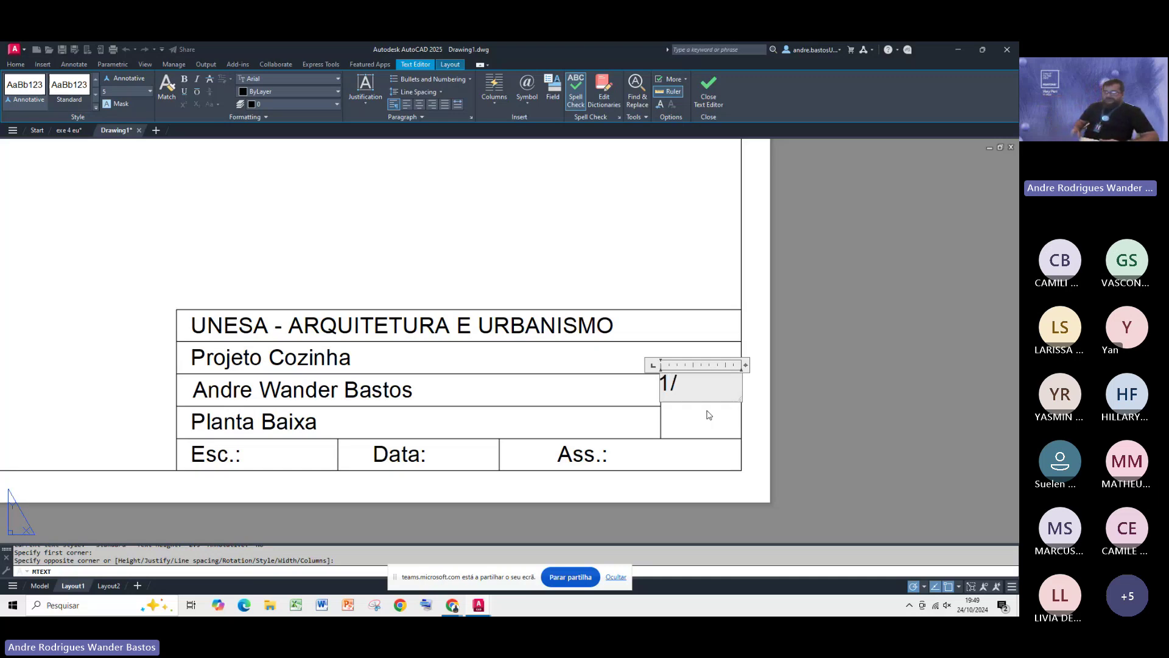
type("2")
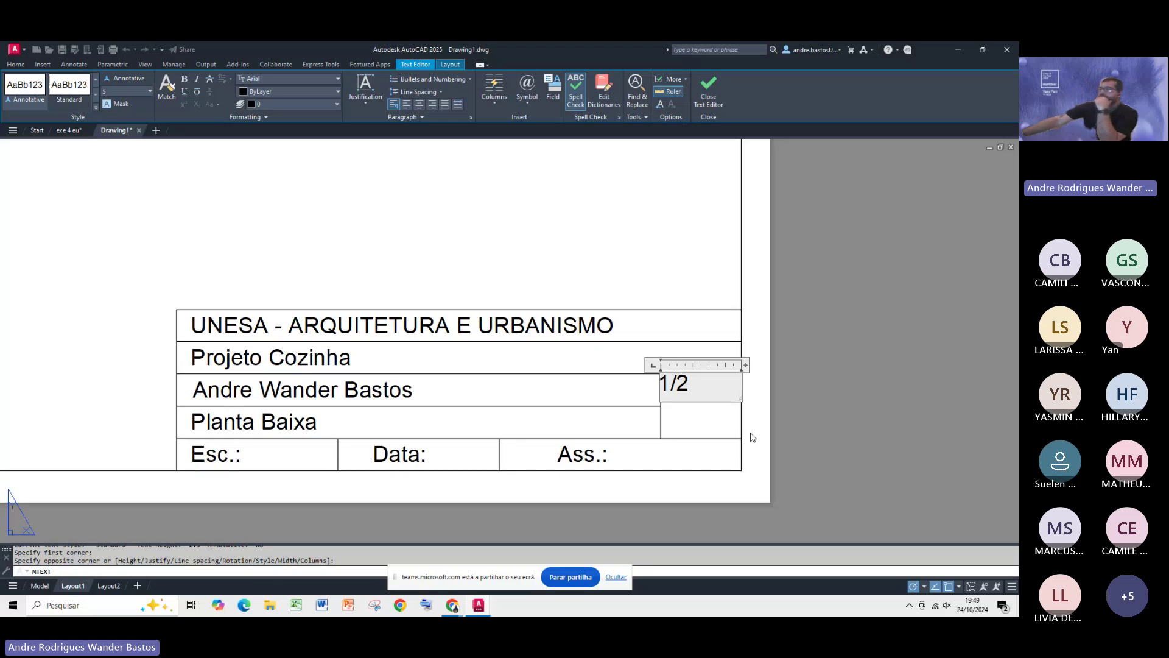
left_click(708, 88)
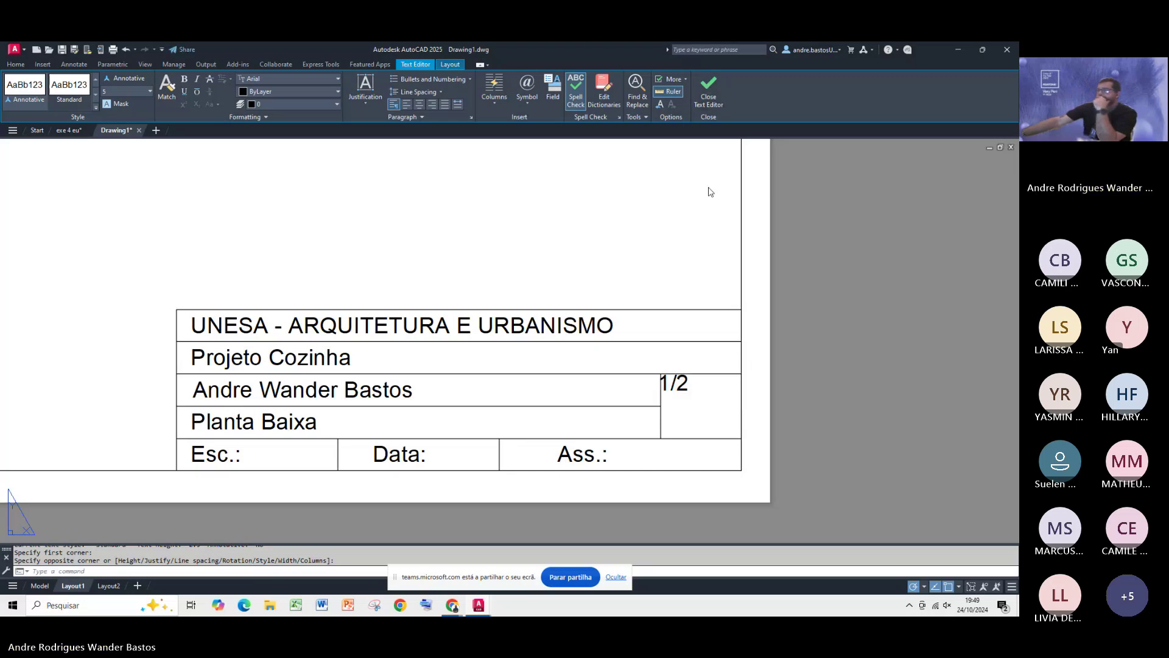
Step: Move the "1/2" sheet number text to the middle of its title block cell
left_click(674, 383)
left_click(661, 374)
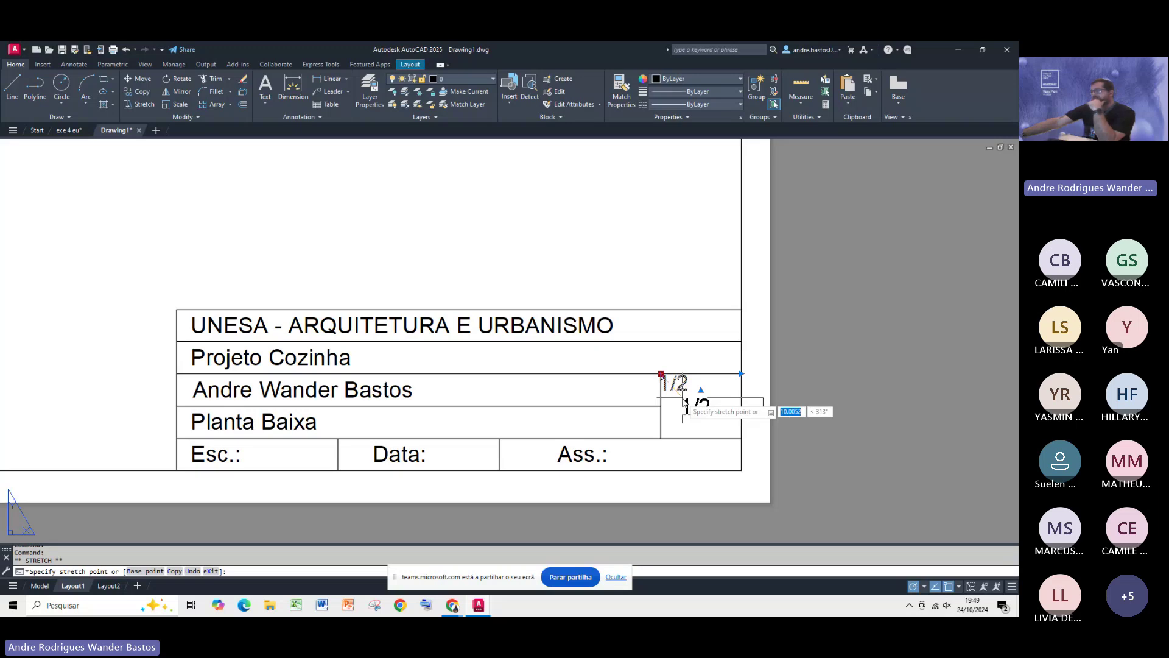
left_click(683, 402)
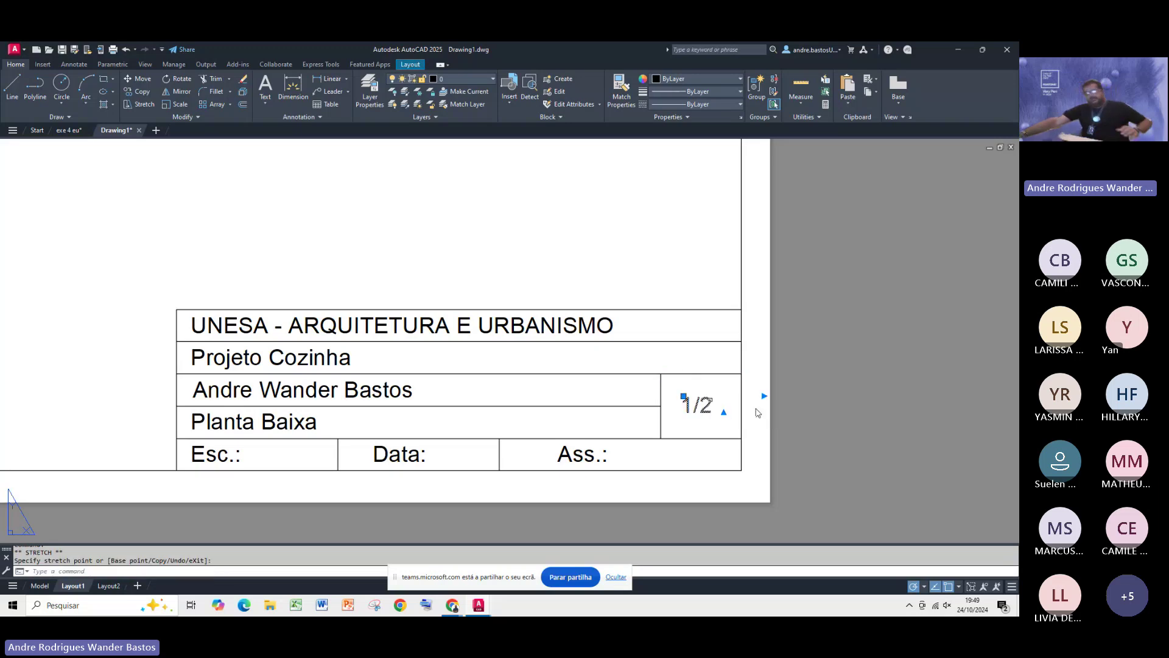
key("Escape")
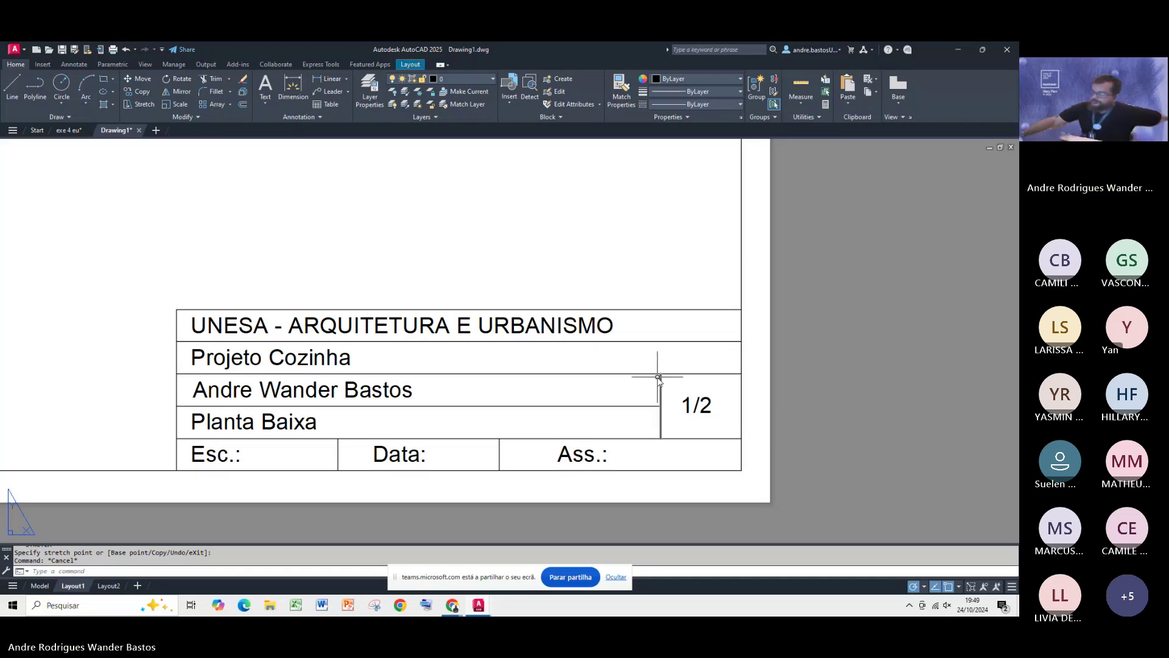
Step: Try deleting the kitchen plan viewport on Layout2, undo the deletion and return to Layout1
scroll(659, 379, "down", 4)
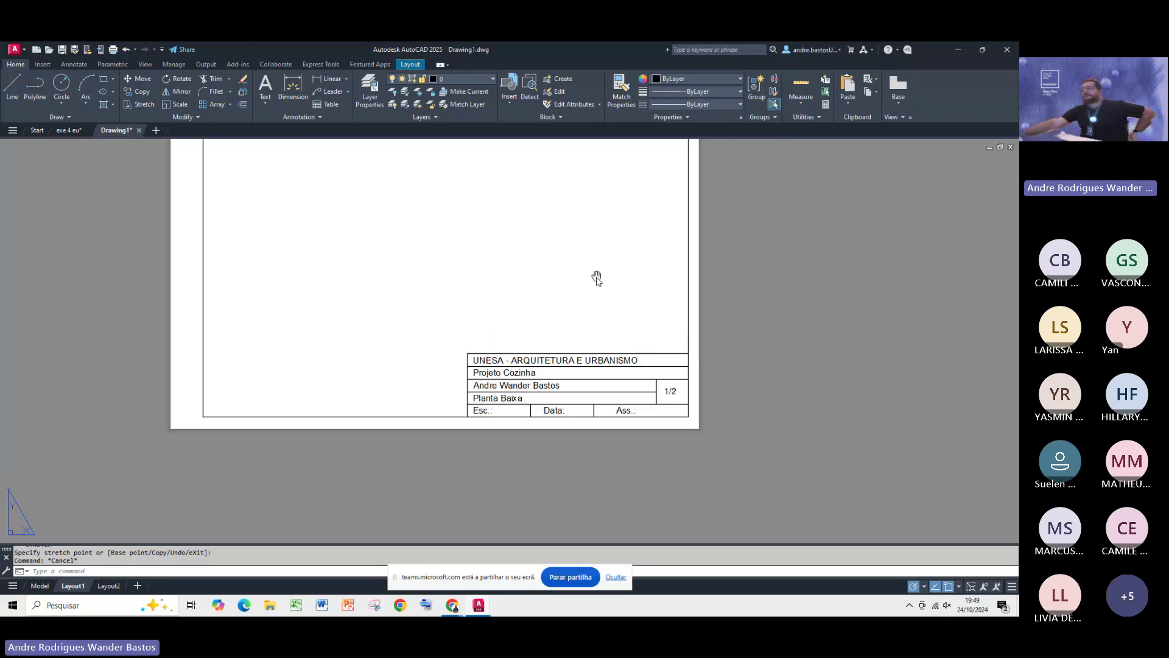
mouse_move(597, 279)
middle_mouse_down()
mouse_move(633, 396)
mouse_move(624, 377)
middle_mouse_up()
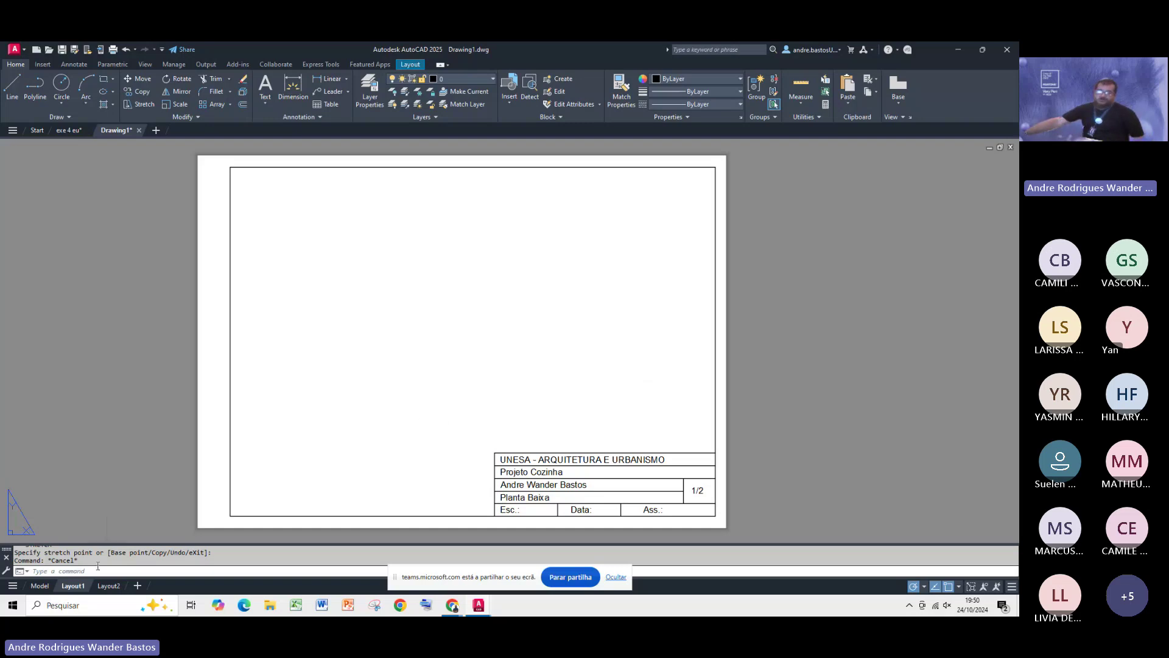
left_click(107, 587)
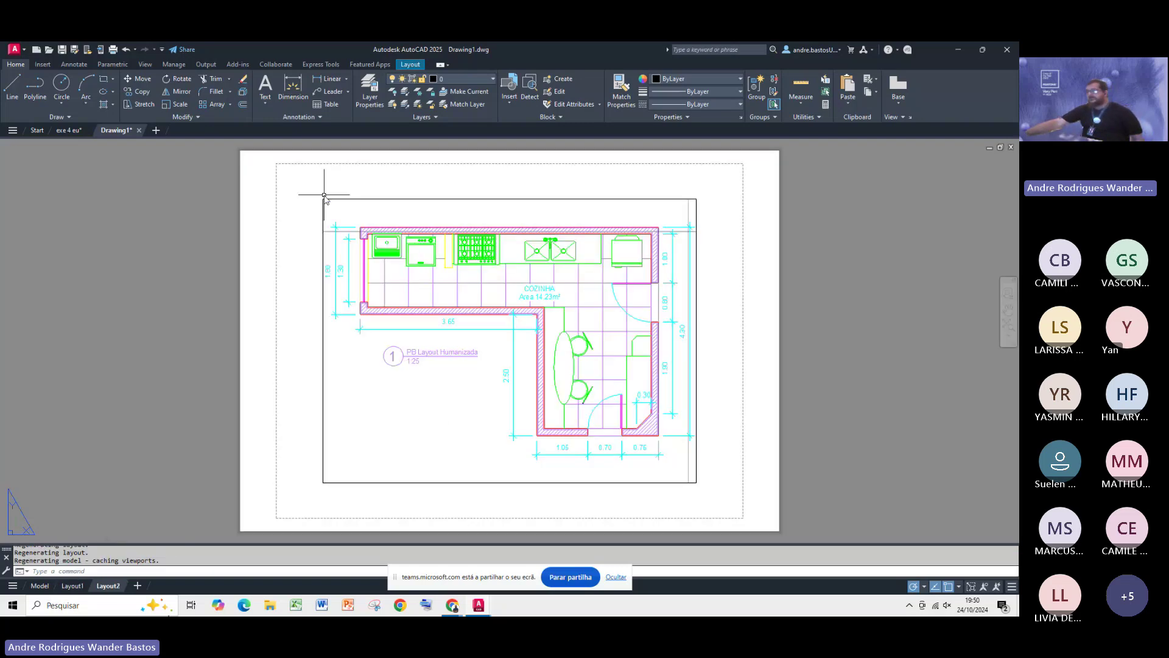
left_click_drag(678, 210, 306, 190)
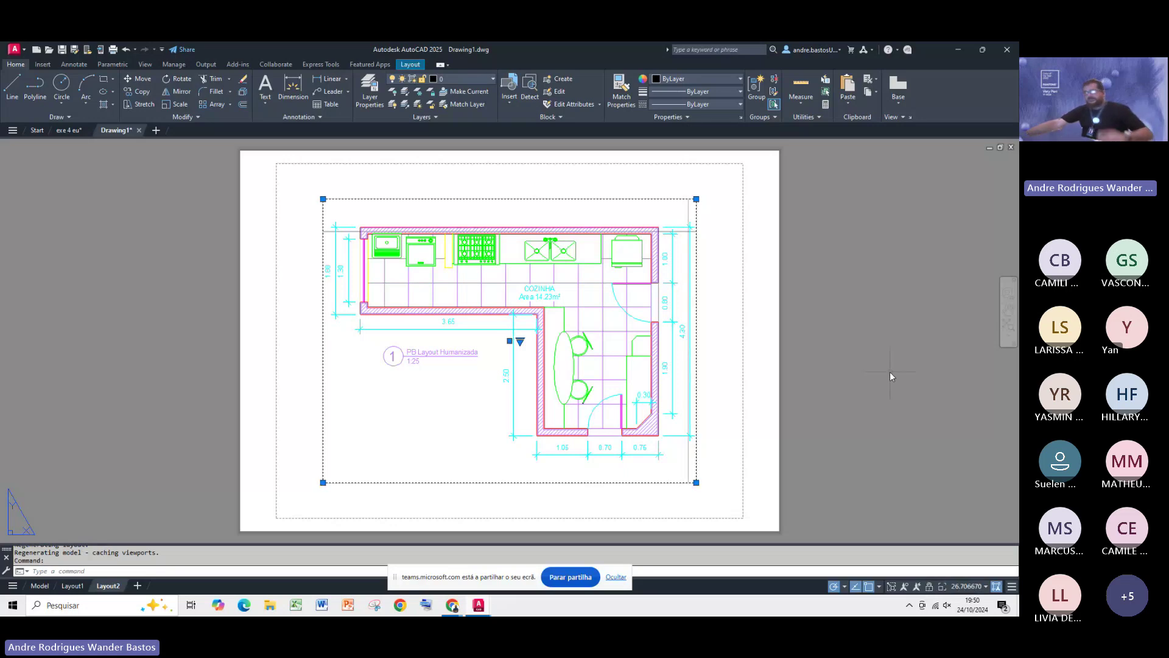
key("Escape")
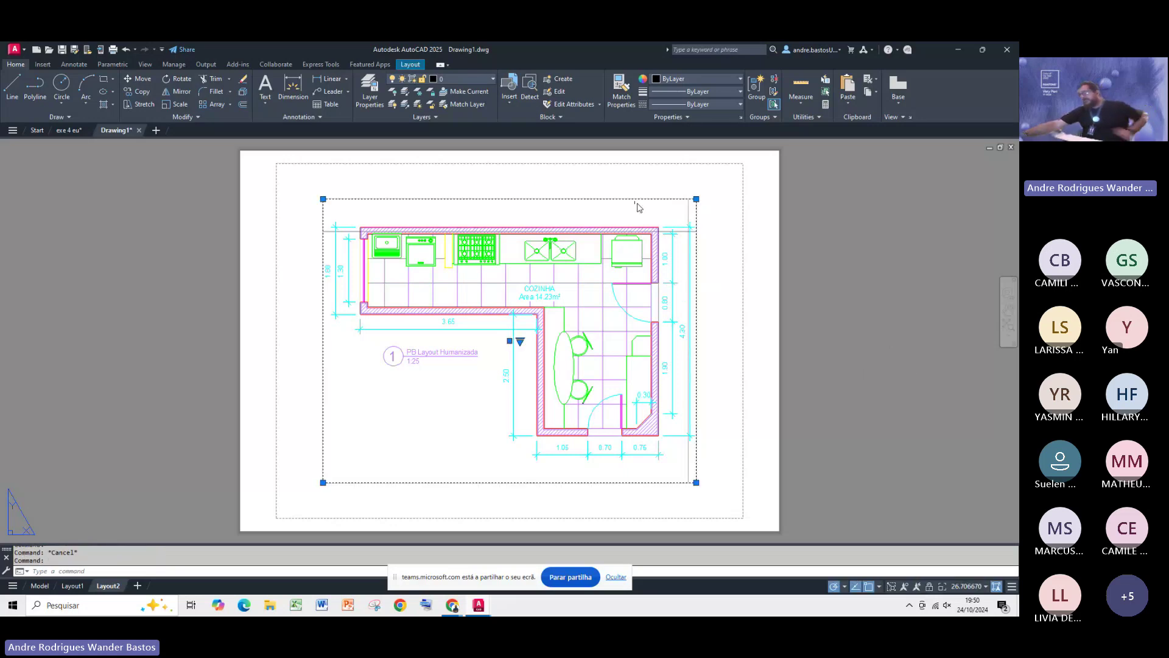
key("Delete")
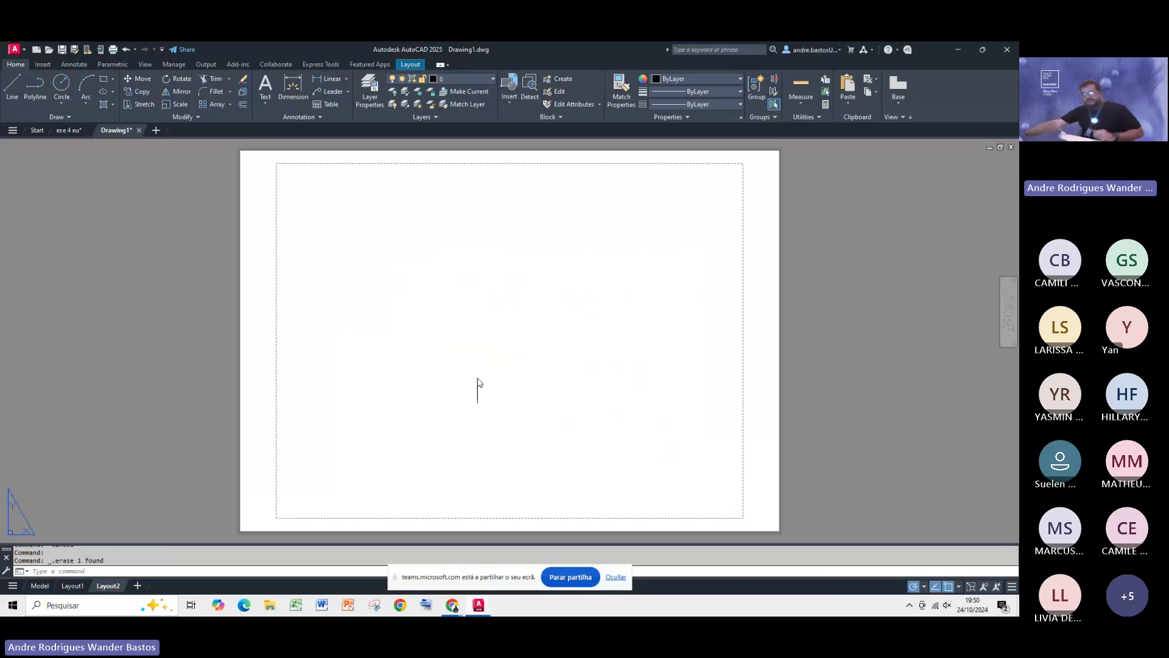
key("ctrl+z")
left_click(71, 586)
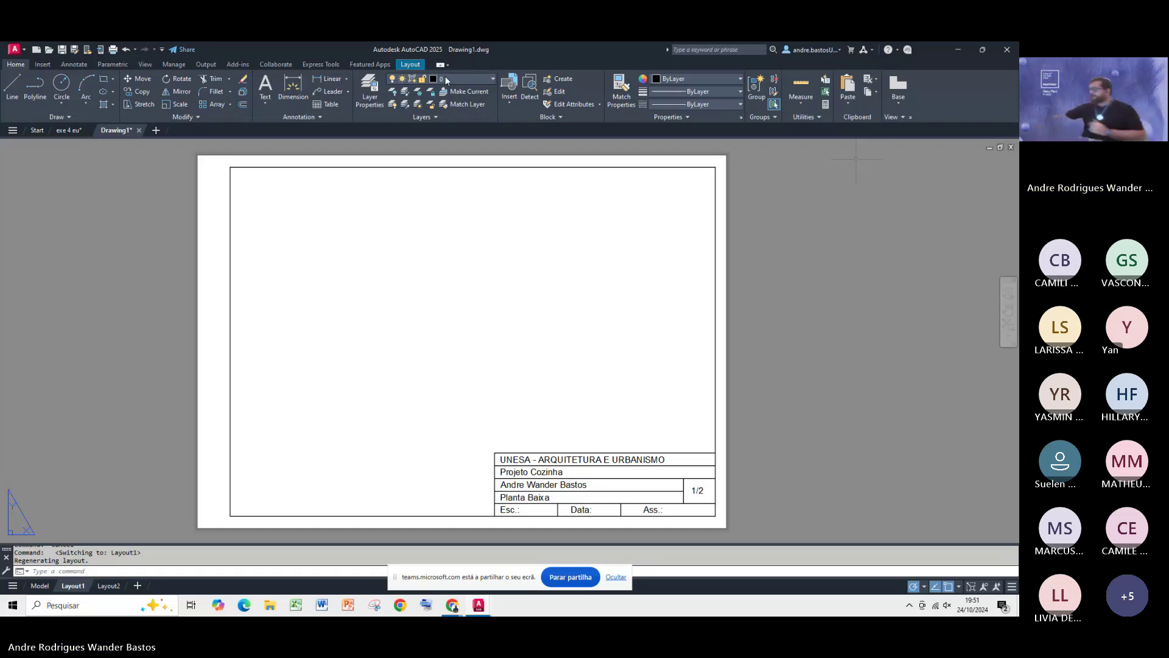
Step: Create a rectangular viewport on Layout1 spanning the inside of the sheet frame from its upper left corner to just above the title block
left_click(409, 65)
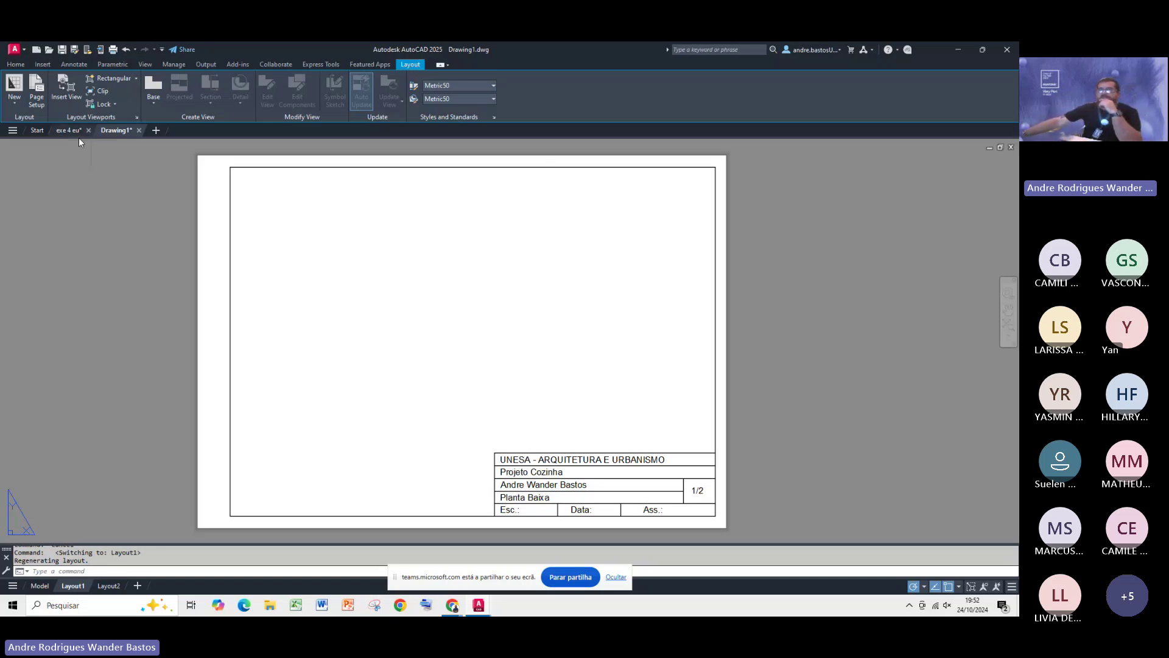
left_click(136, 78)
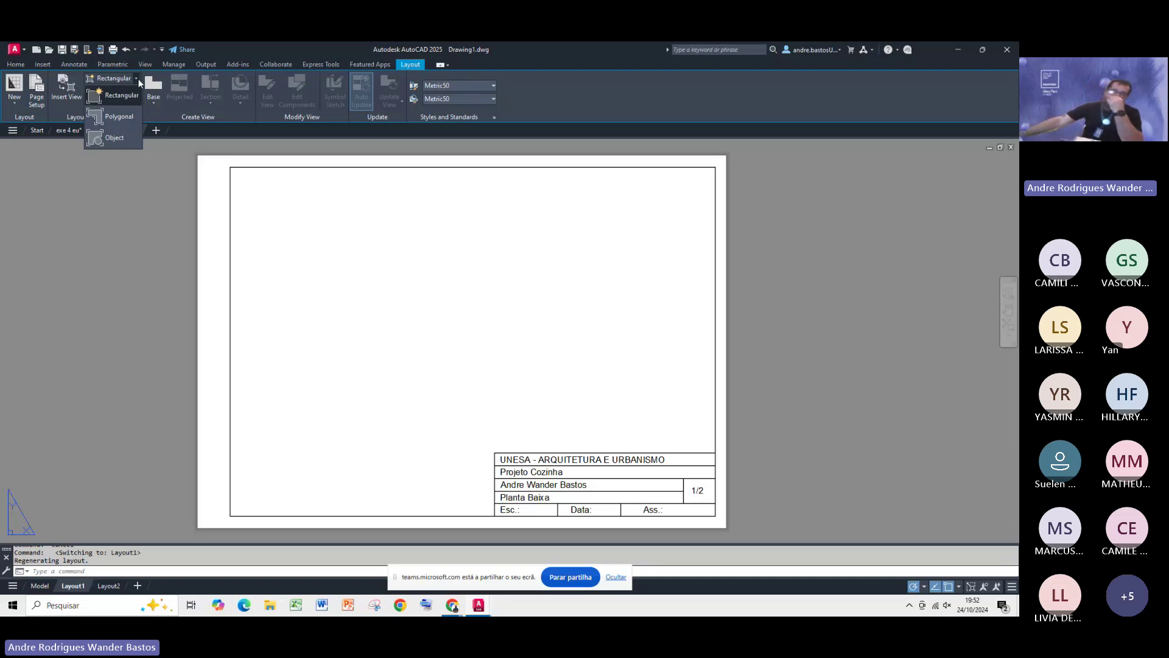
left_click(123, 95)
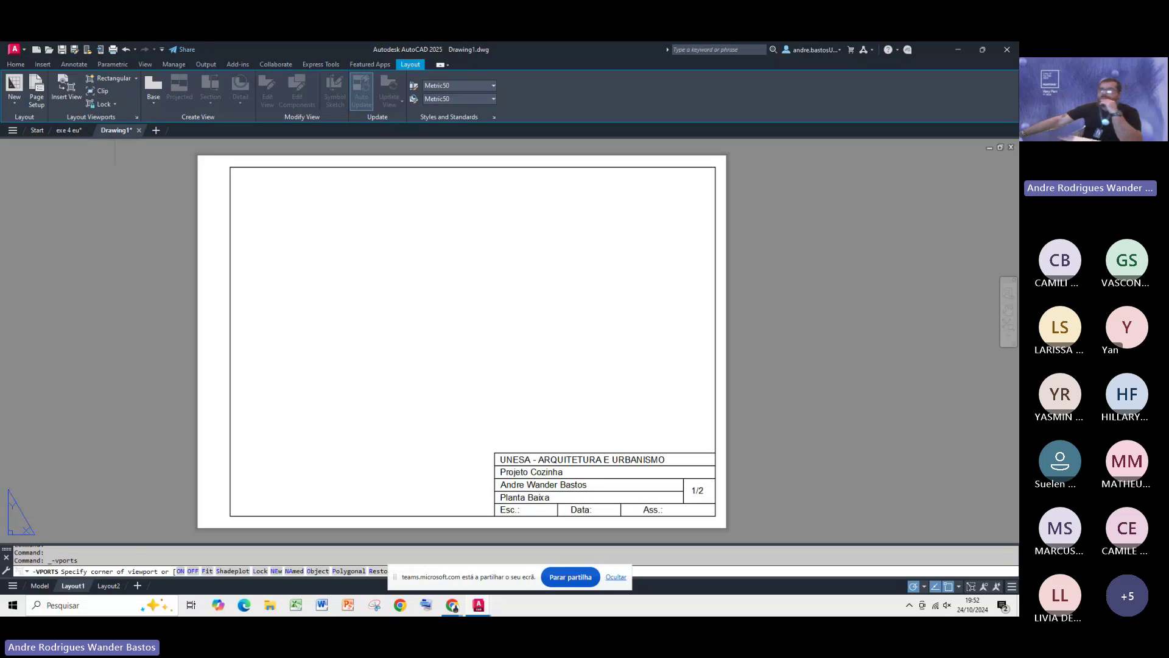
left_click(239, 181)
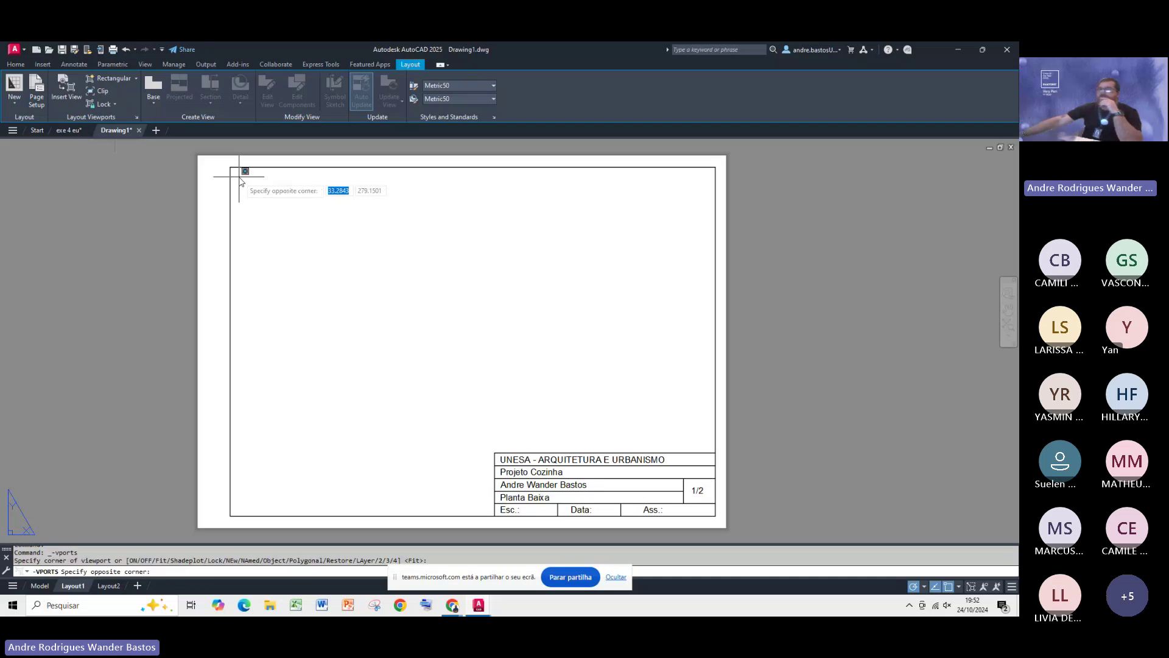
left_click(705, 448)
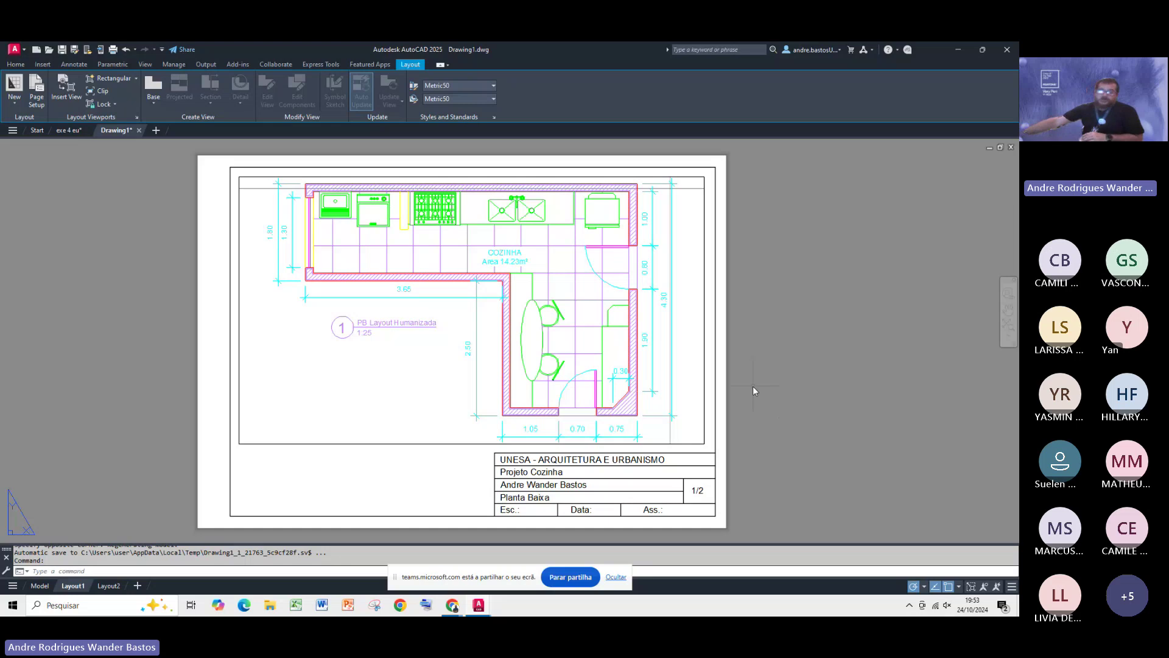
Step: Draw a small circle in model space away from the kitchen plan, erase it and return to Layout1
left_click(40, 586)
scroll(380, 452, "up", 2)
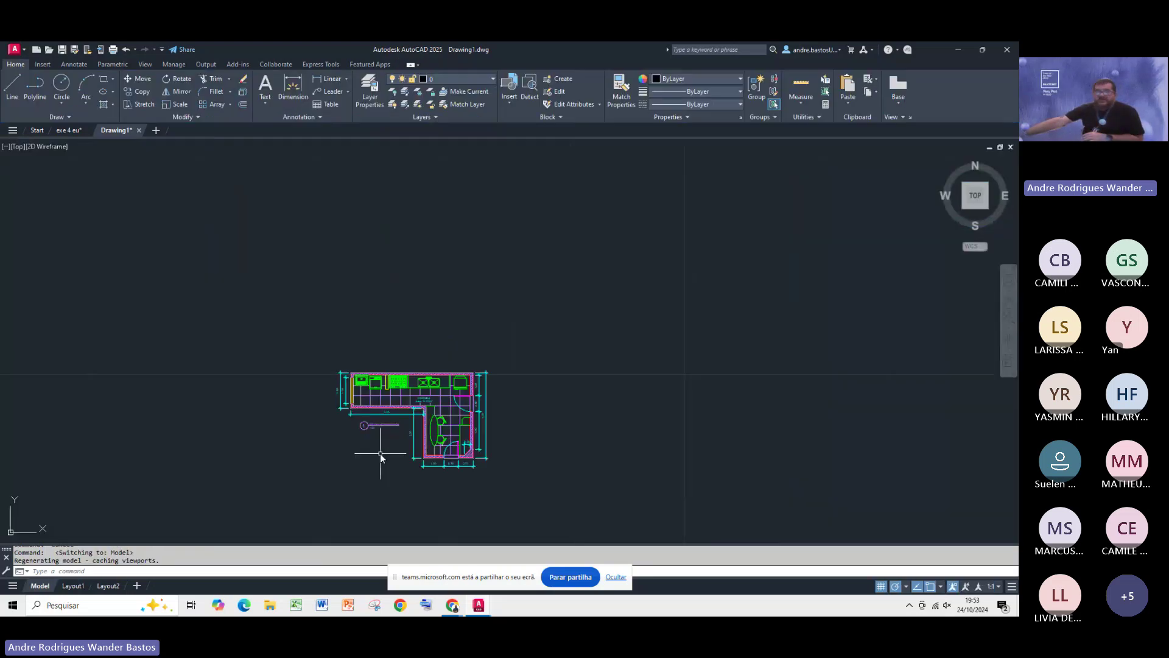
left_click(61, 84)
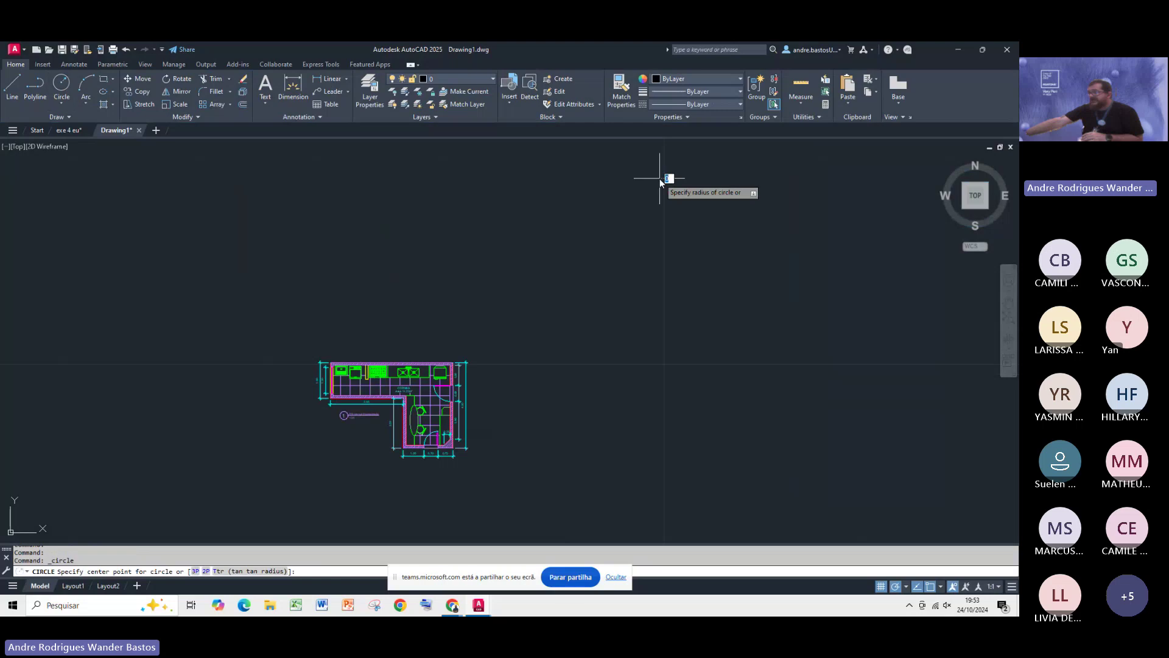
left_click(659, 177)
left_click(664, 181)
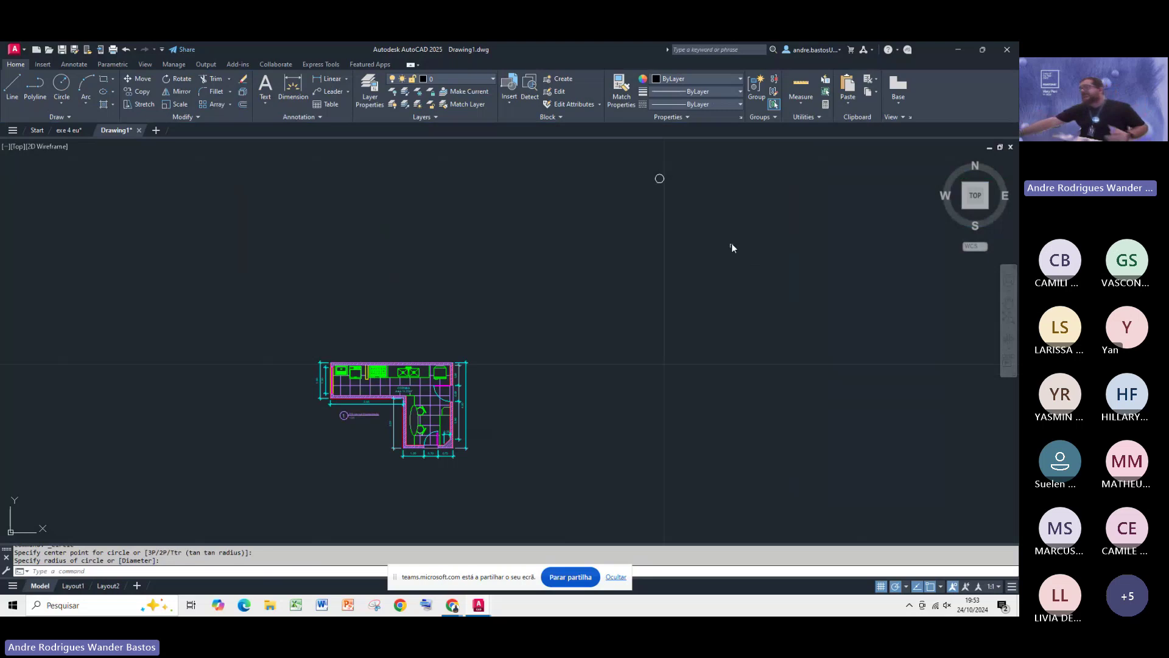
left_click(660, 179)
key("Delete")
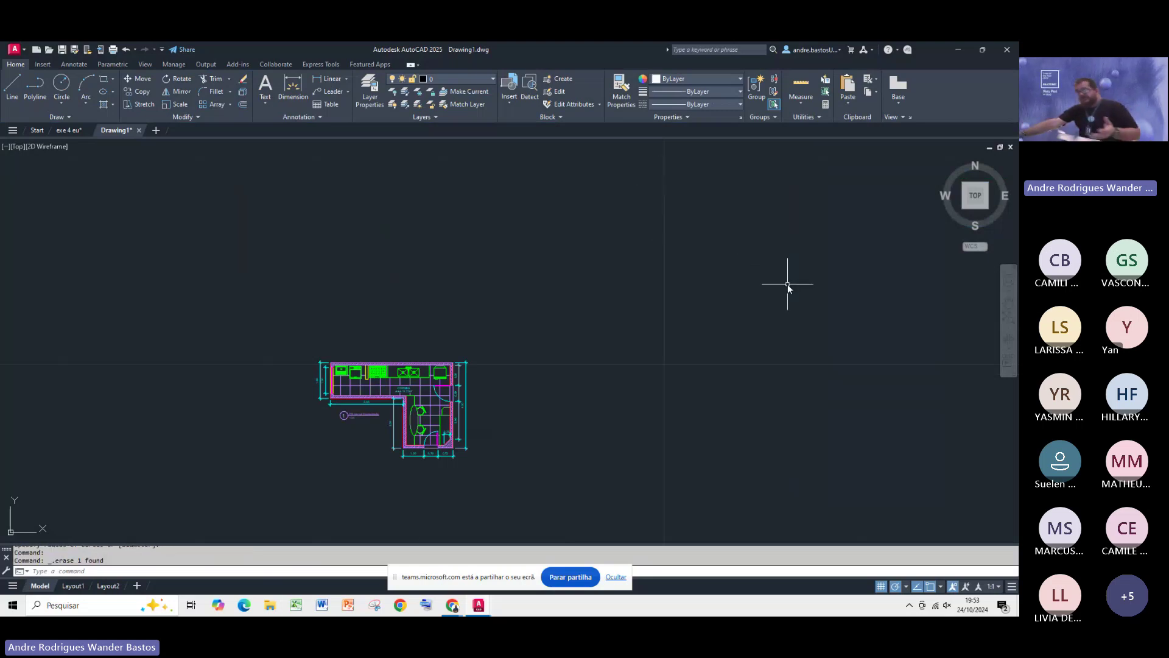
left_click(73, 586)
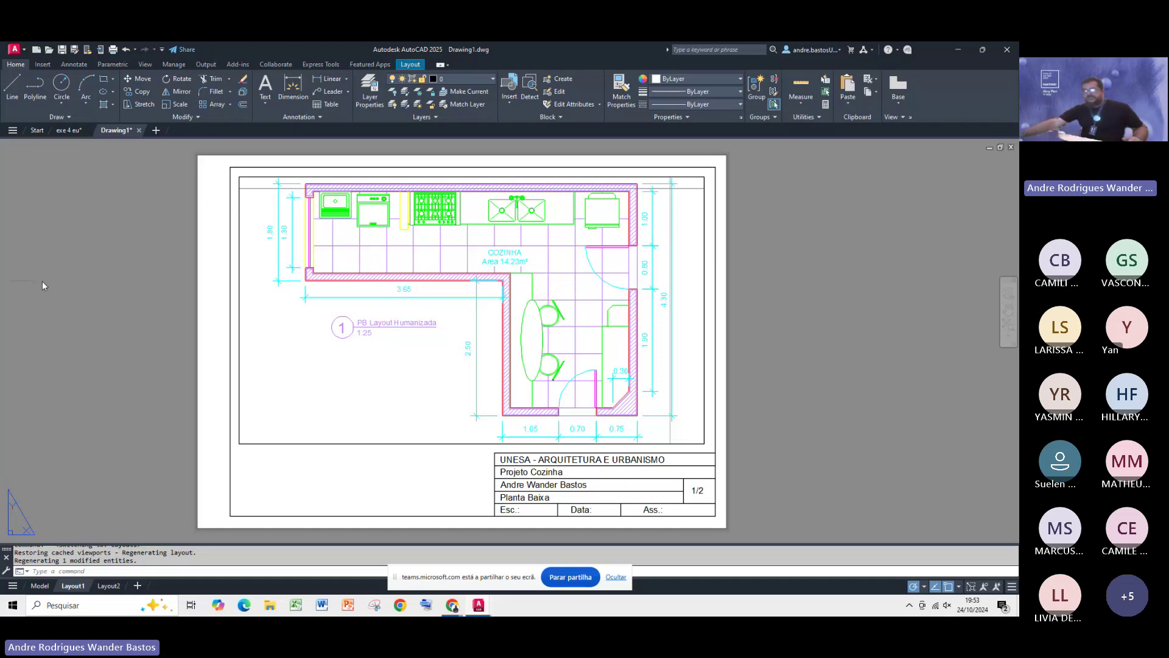
Step: Examine the kitchen plan and its dimensions in model space, and return to Layout1
left_click(40, 586)
scroll(427, 444, "up", 4)
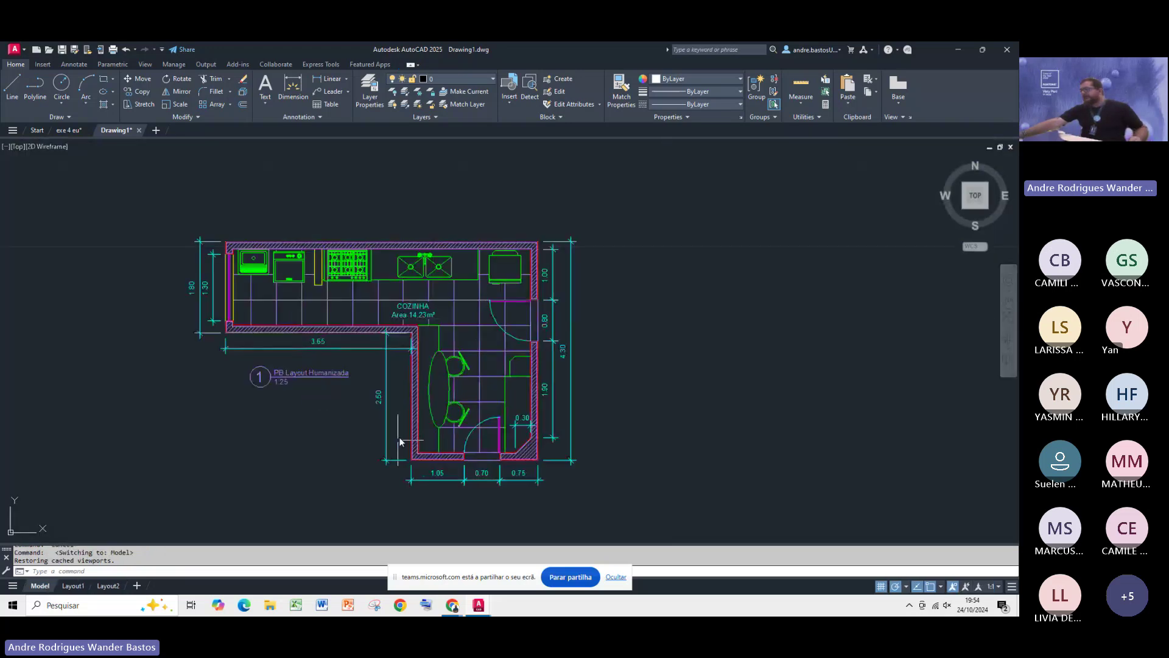
middle_click_drag(400, 441, 490, 405)
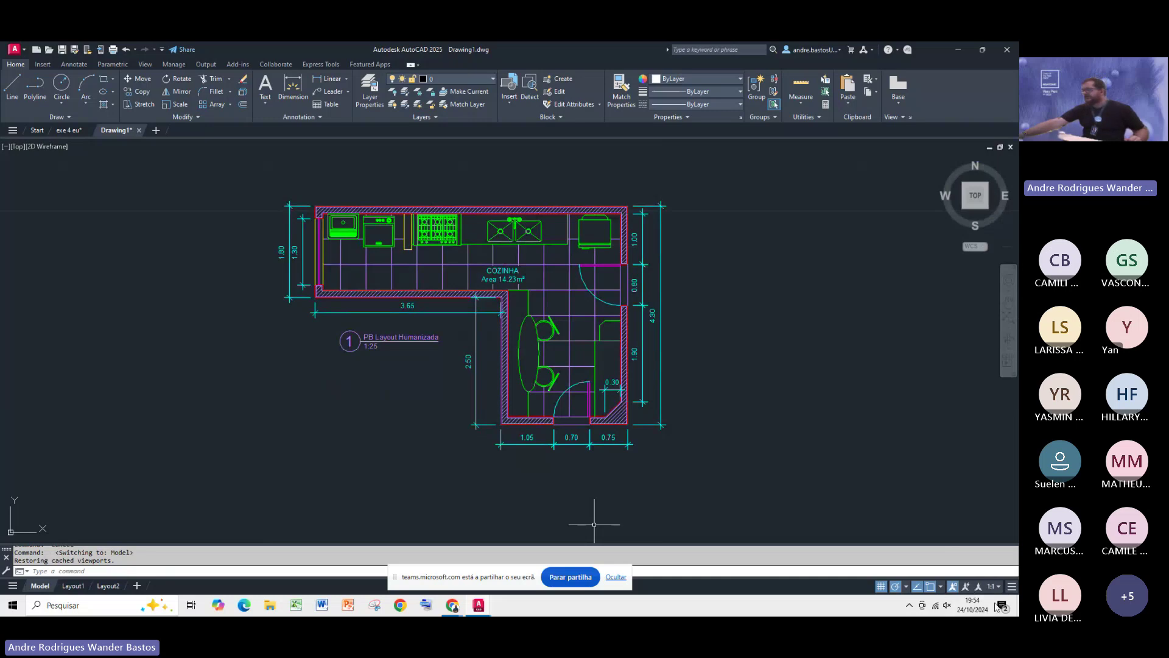
scroll(719, 399, "up", 2)
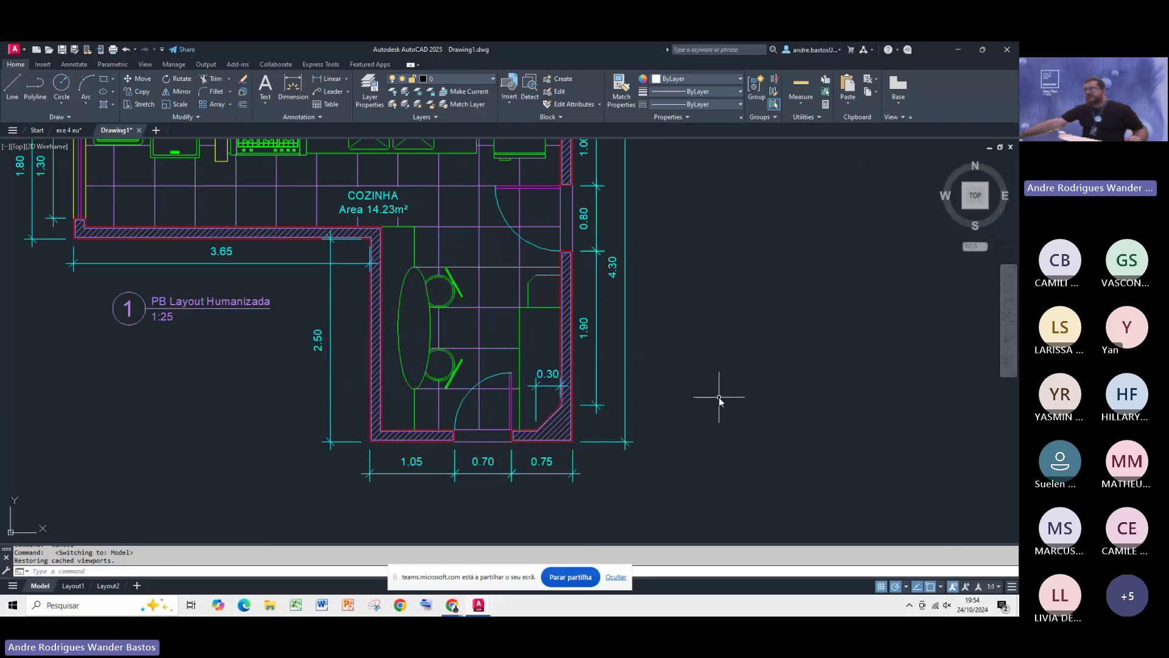
scroll(777, 444, "down", 2)
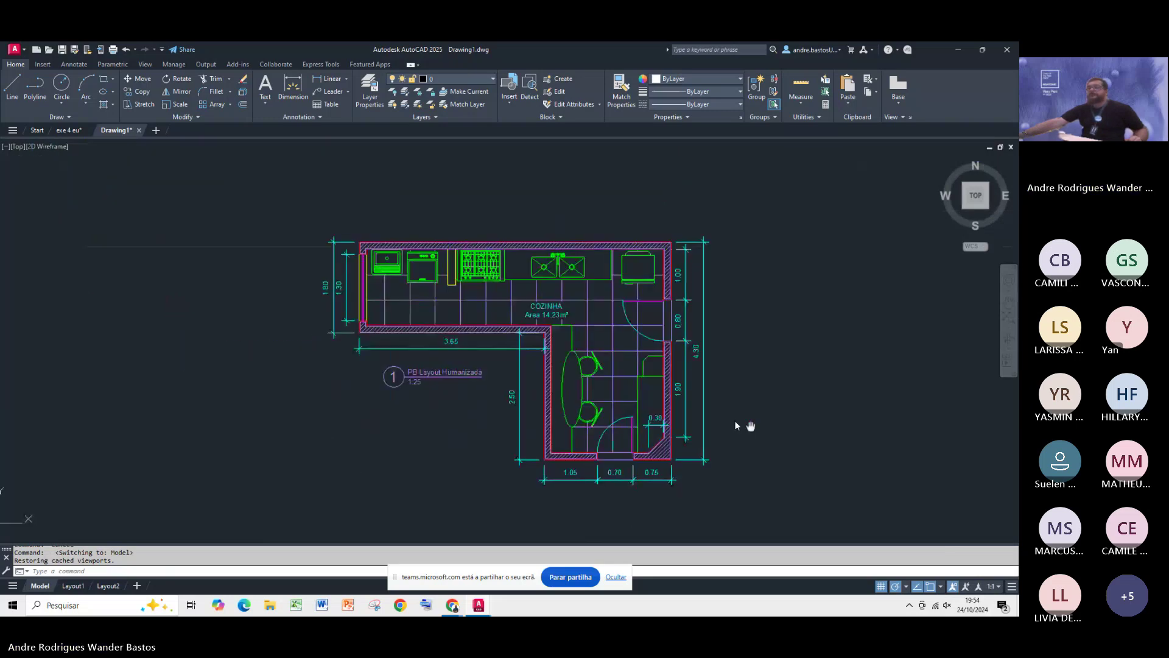
middle_click_drag(734, 420, 678, 394)
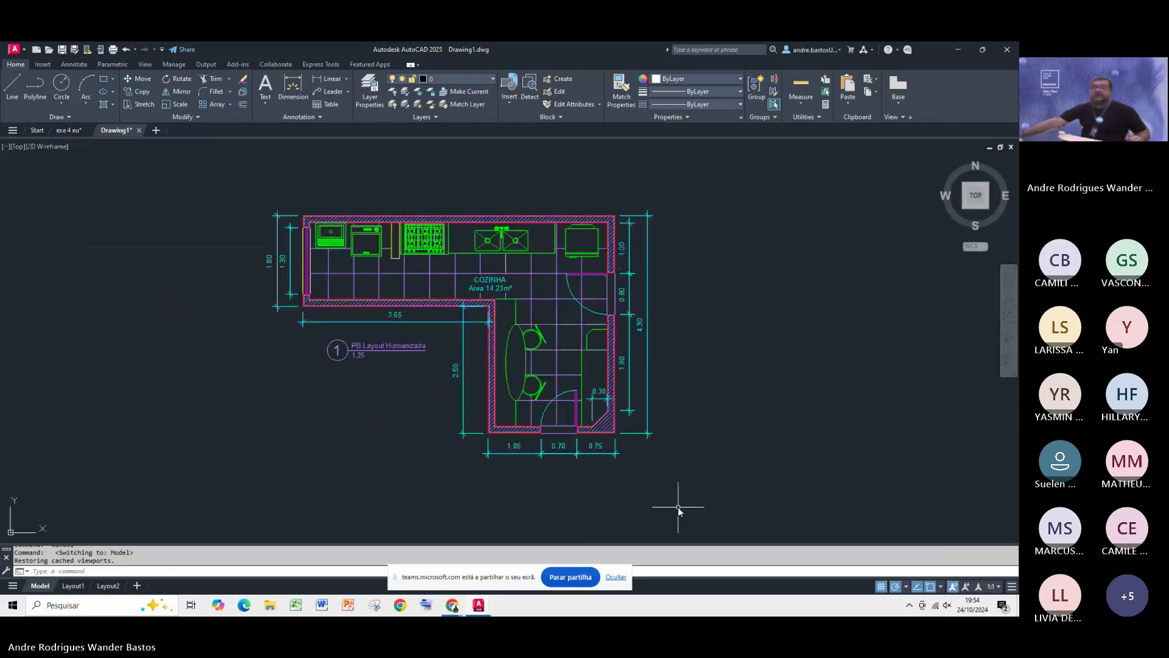
left_click(73, 586)
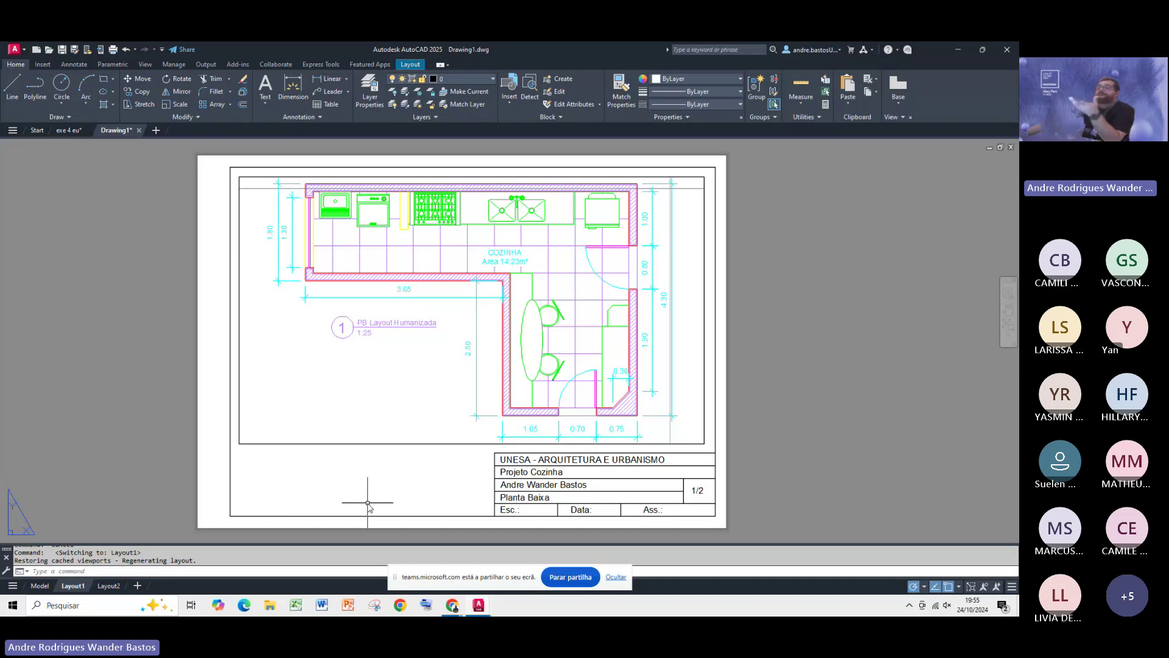
Step: Add a custom drawing scale named "UNESA 1:50" with 1000/50 paper units equal to 1 drawing unit
left_click(411, 444)
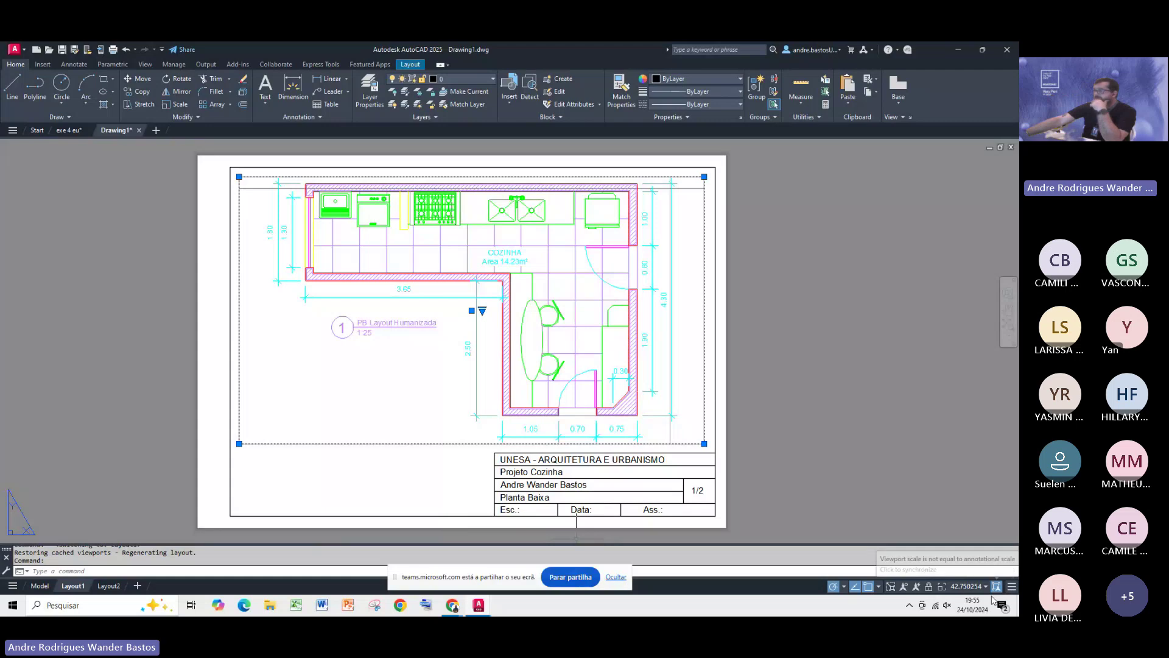
left_click(986, 587)
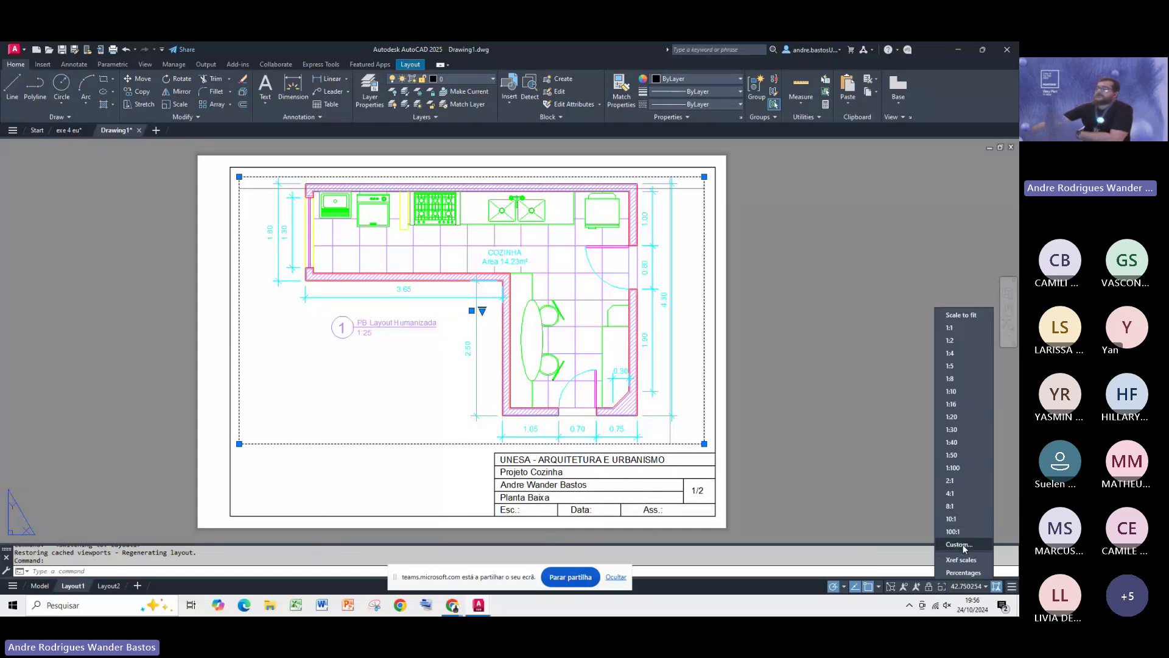
left_click(964, 547)
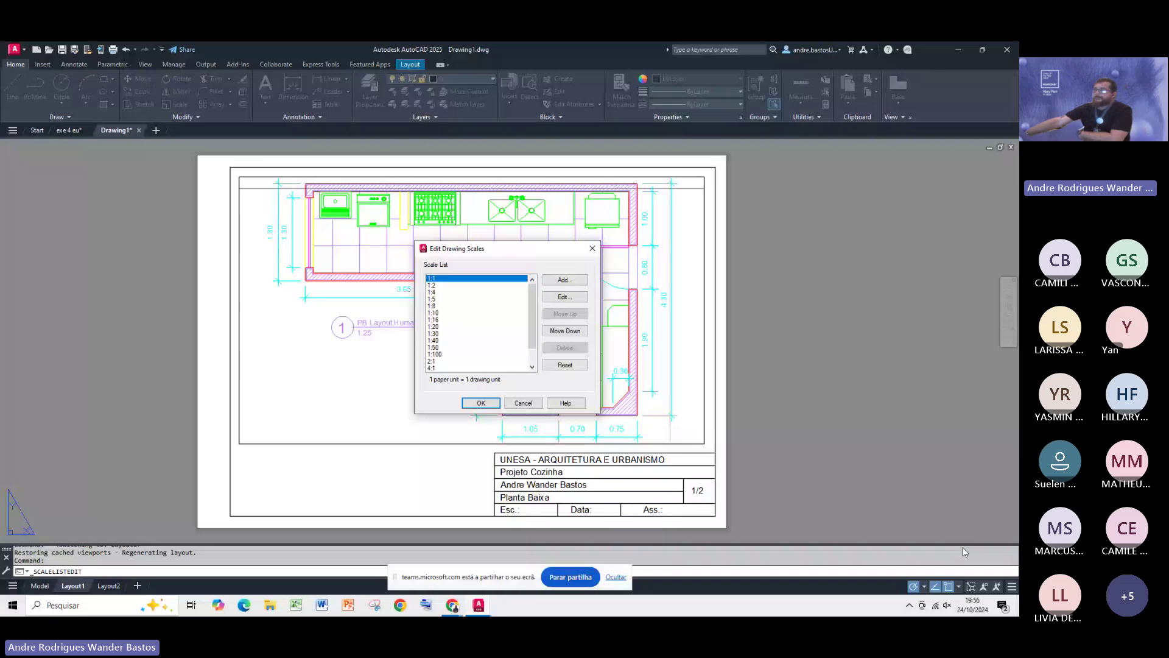
left_click(564, 280)
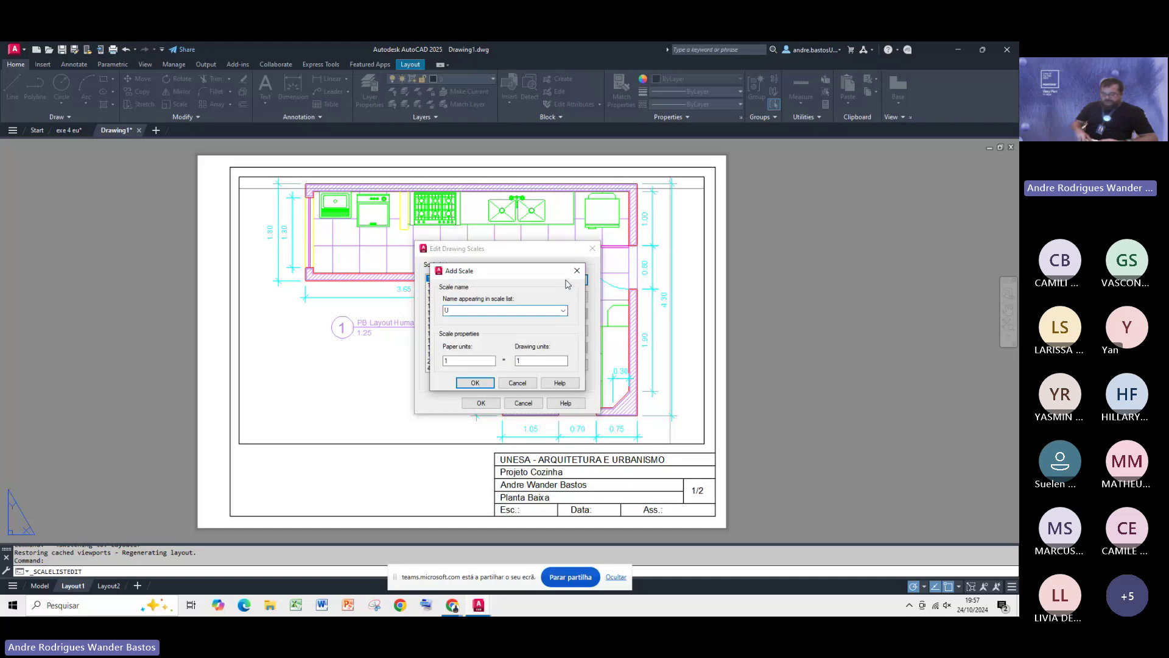
type("NESA ")
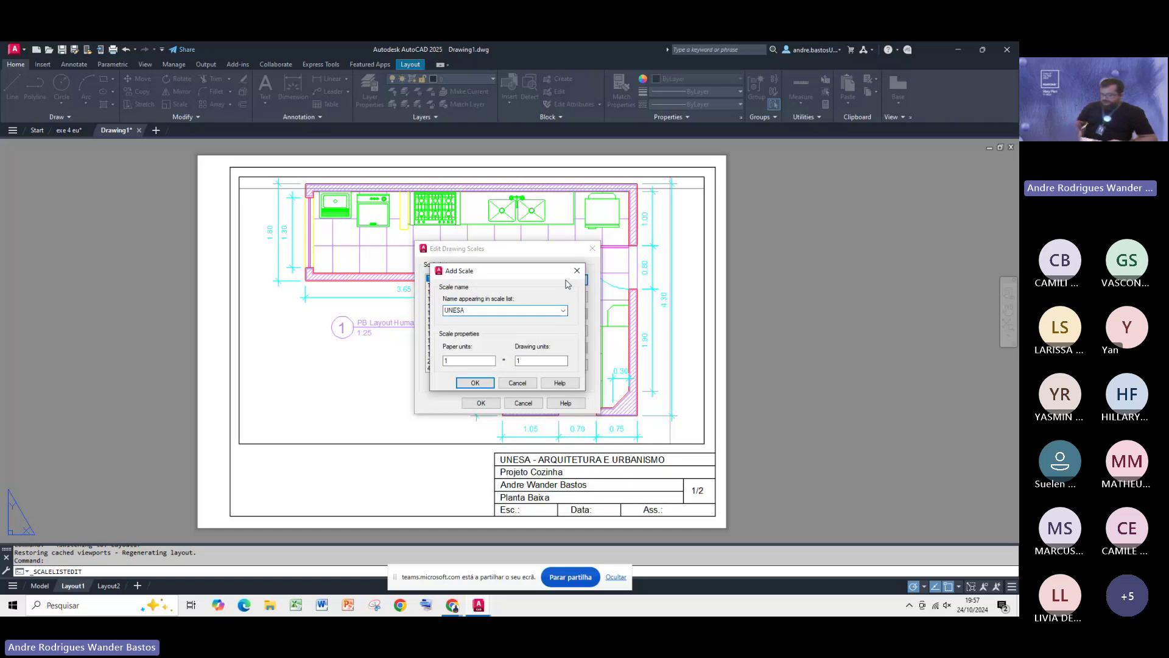
type("1:50")
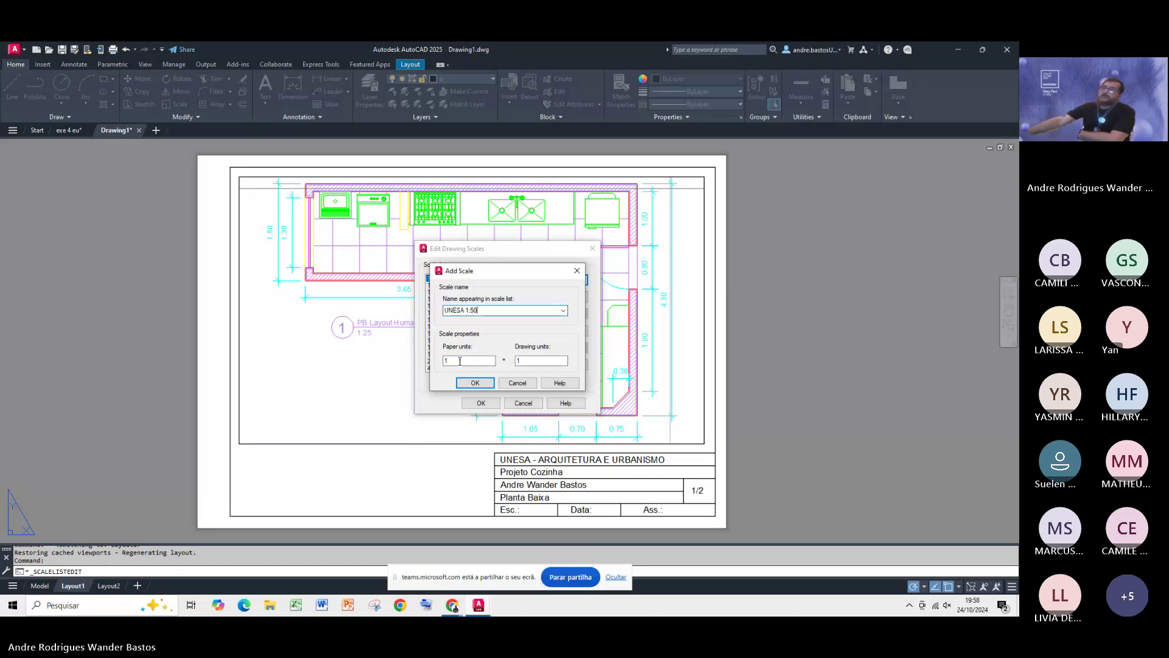
left_click(460, 360)
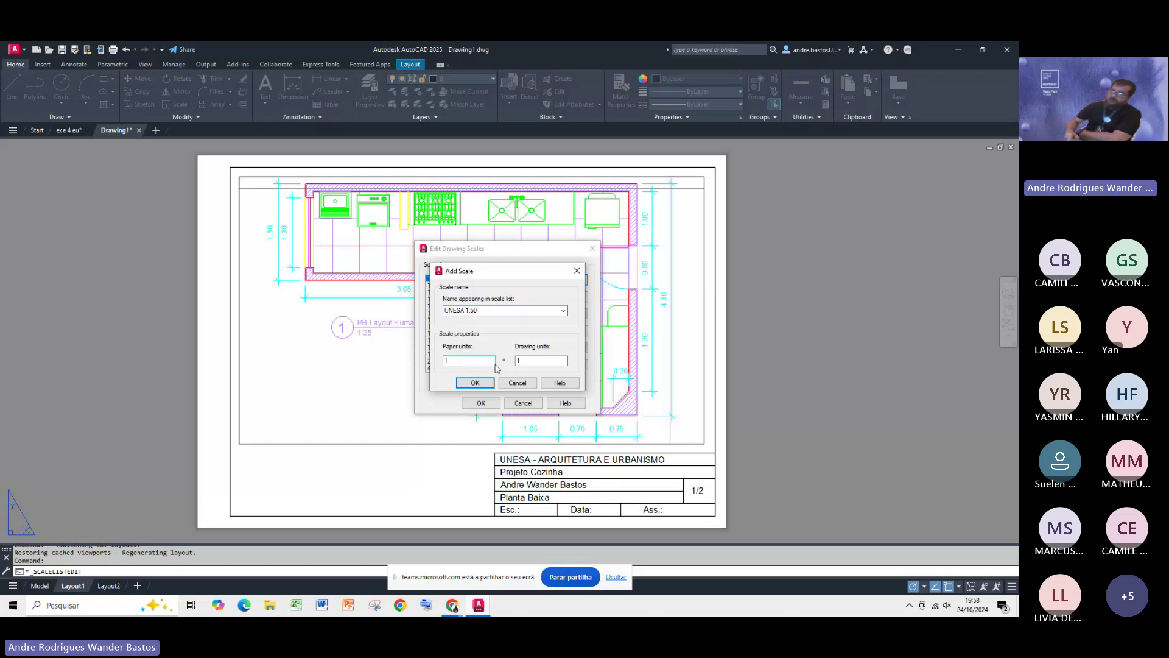
type("000/50")
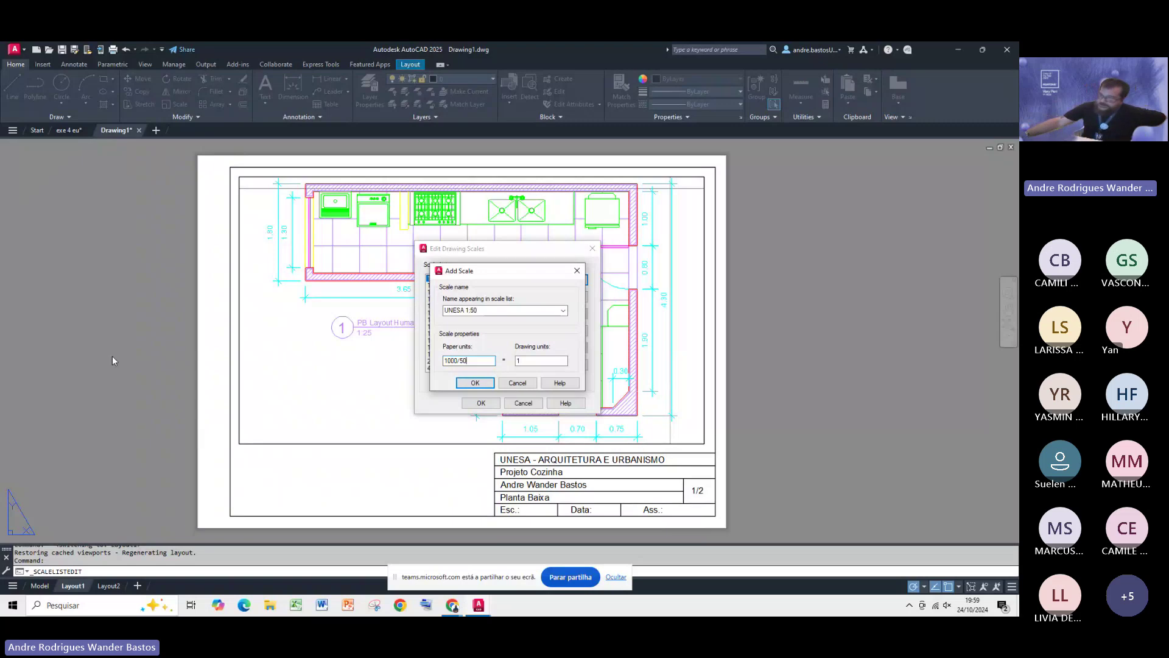
left_click(474, 383)
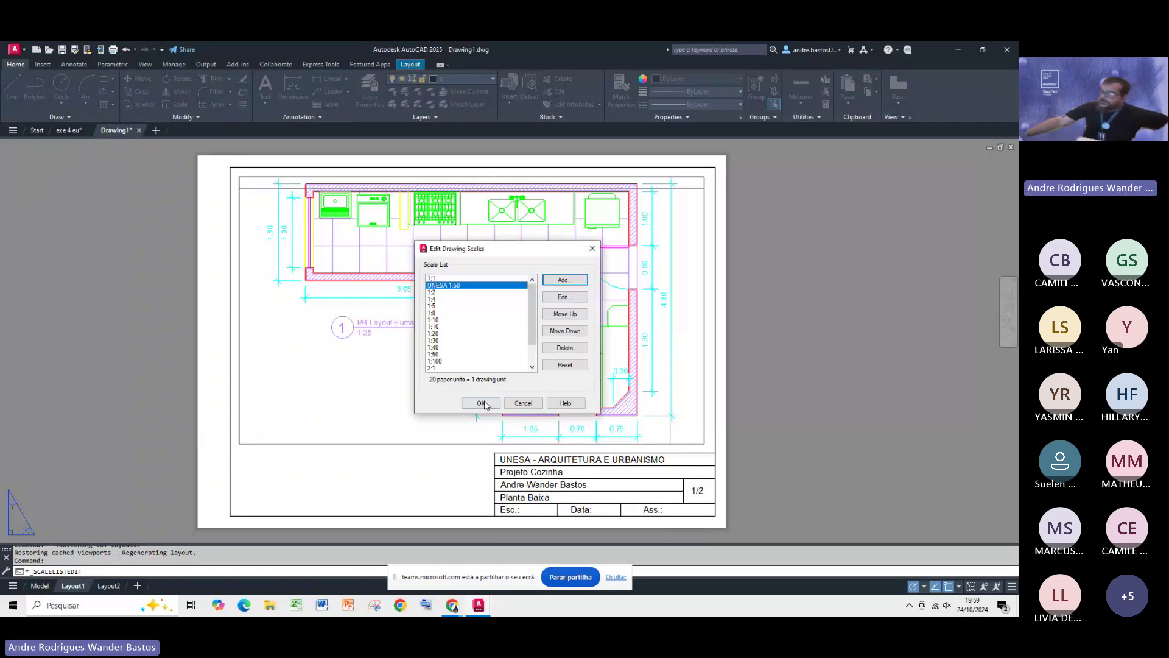
left_click(481, 403)
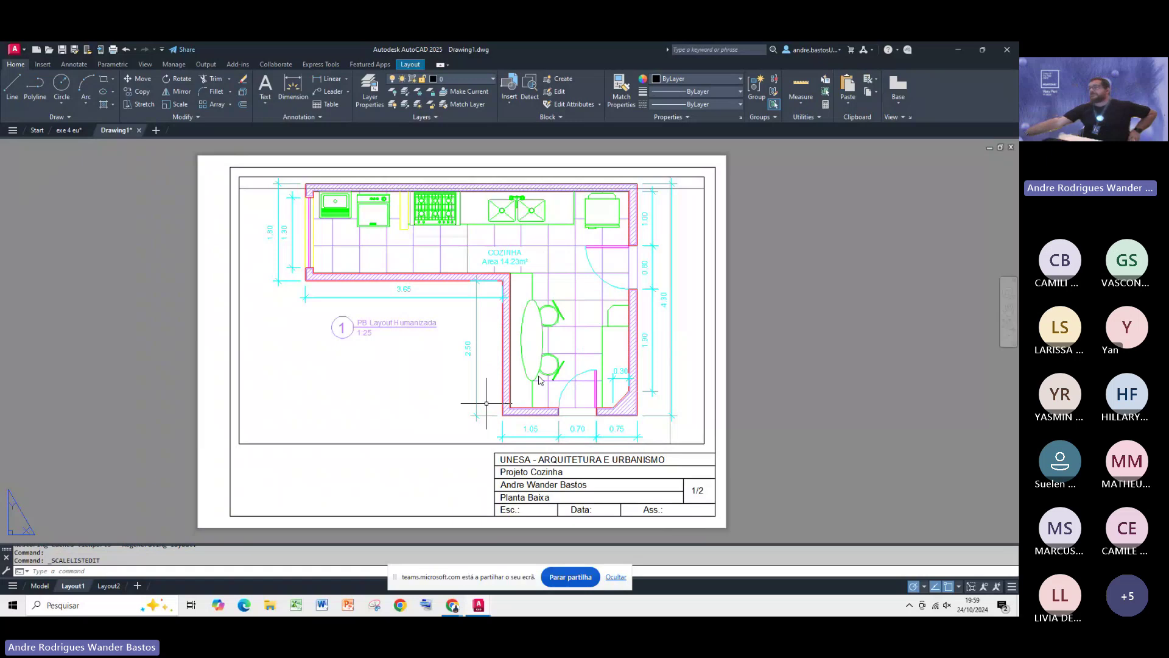
Step: Apply the "UNESA 1:50" scale to the kitchen plan viewport on Layout1
left_click(704, 361)
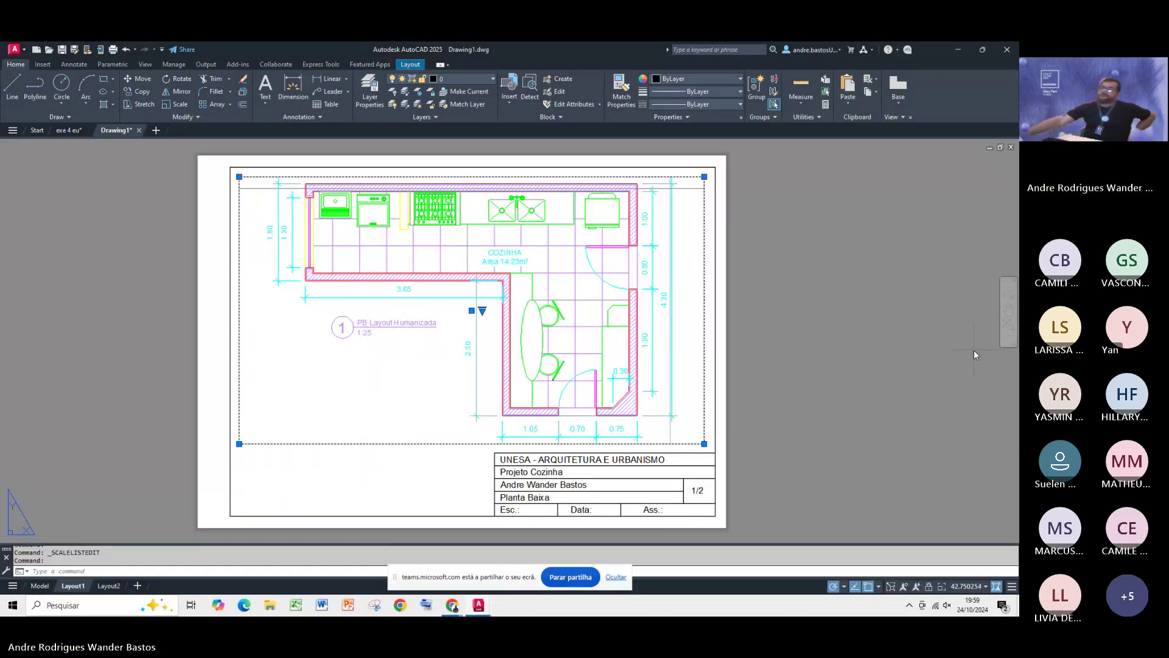
left_click(986, 587)
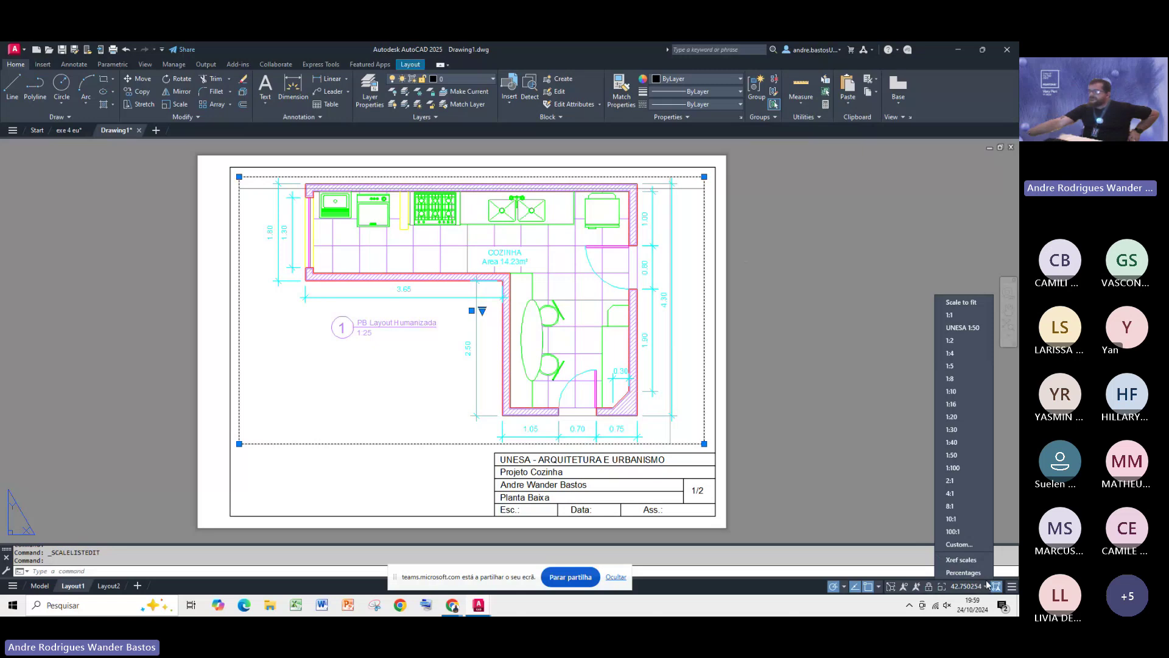
left_click(959, 332)
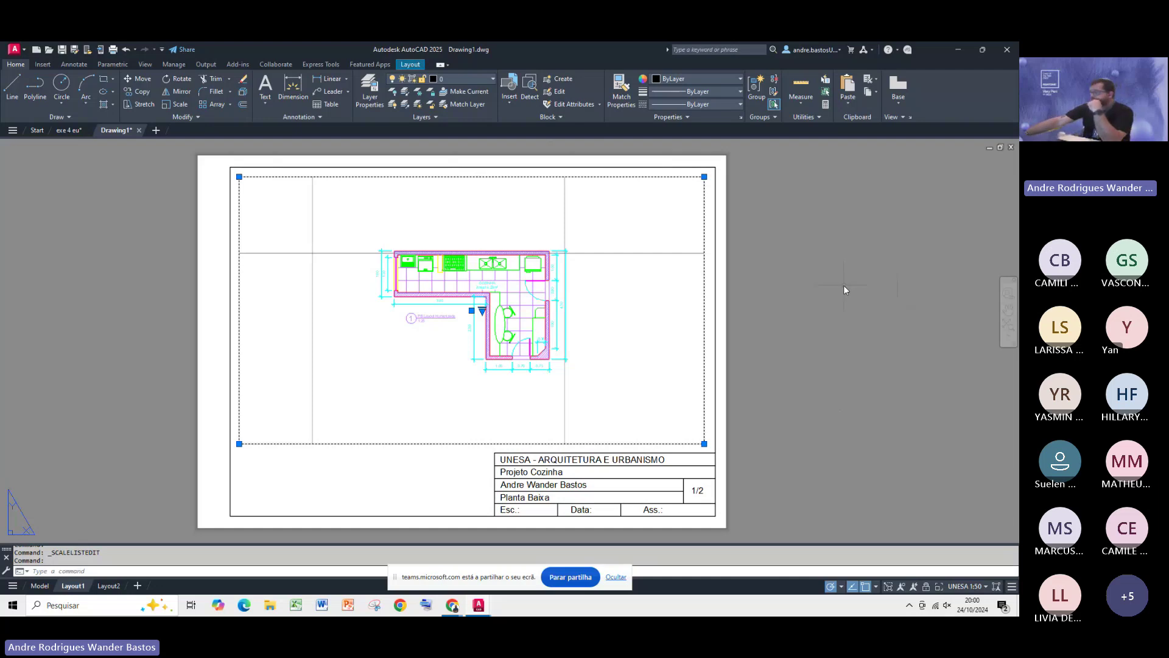
Step: Add a custom drawing scale named "UNESA 1:20" with 1000/20 paper units equal to 1 drawing unit
left_click(986, 588)
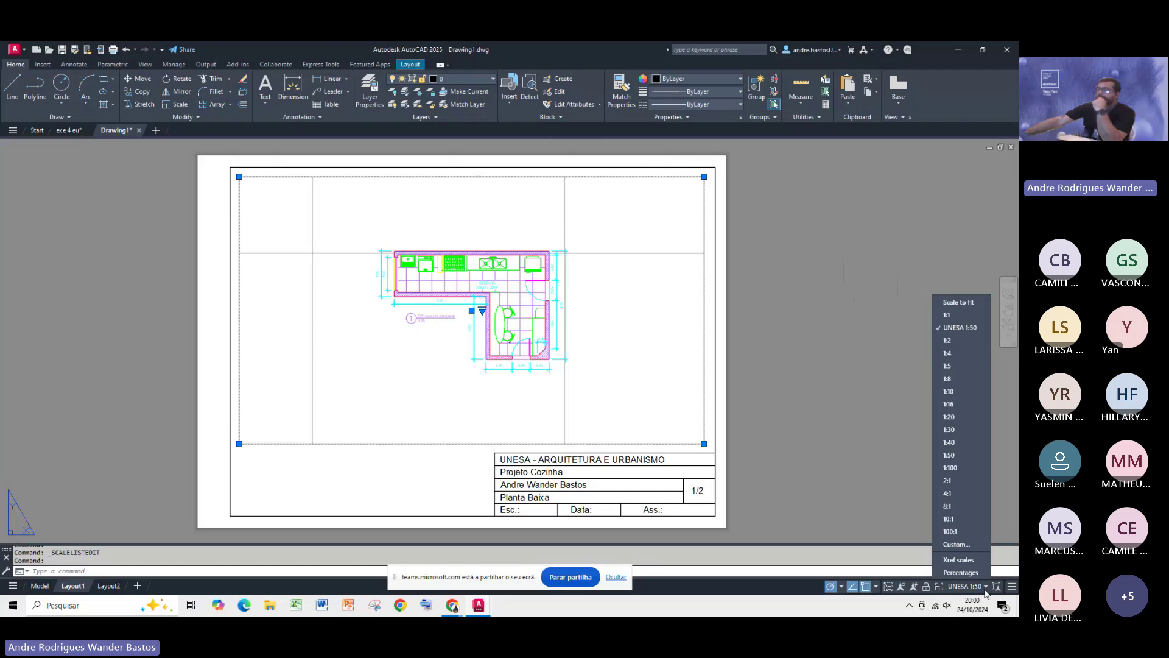
left_click(957, 544)
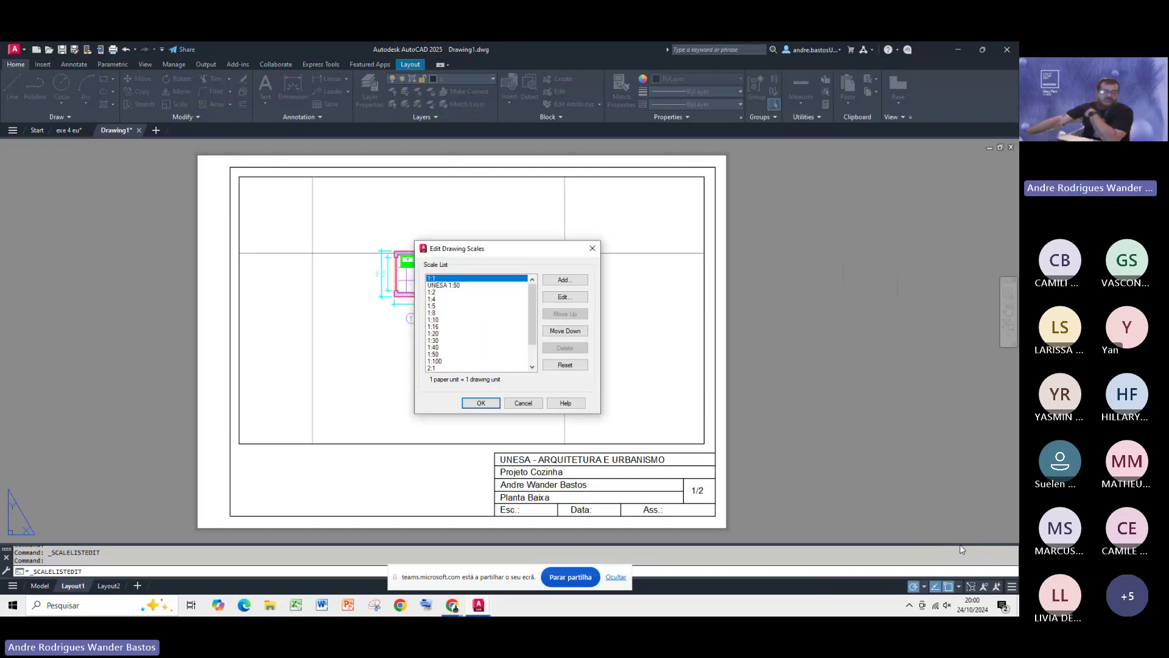
left_click(565, 281)
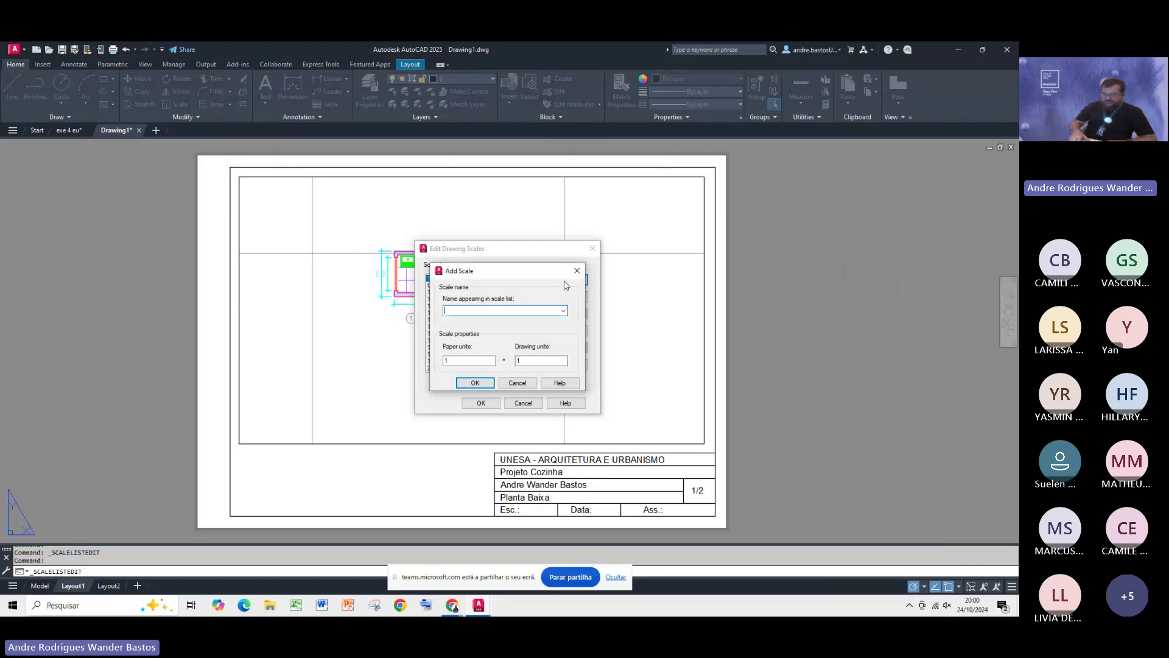
type("UNE")
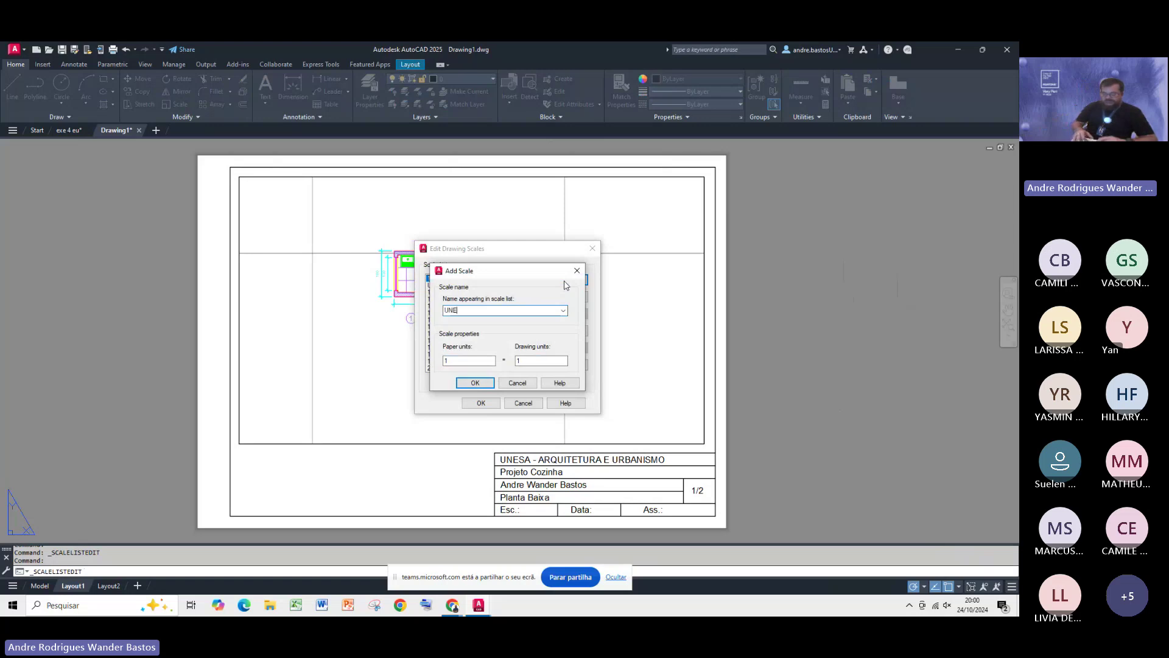
type("SA 1:20")
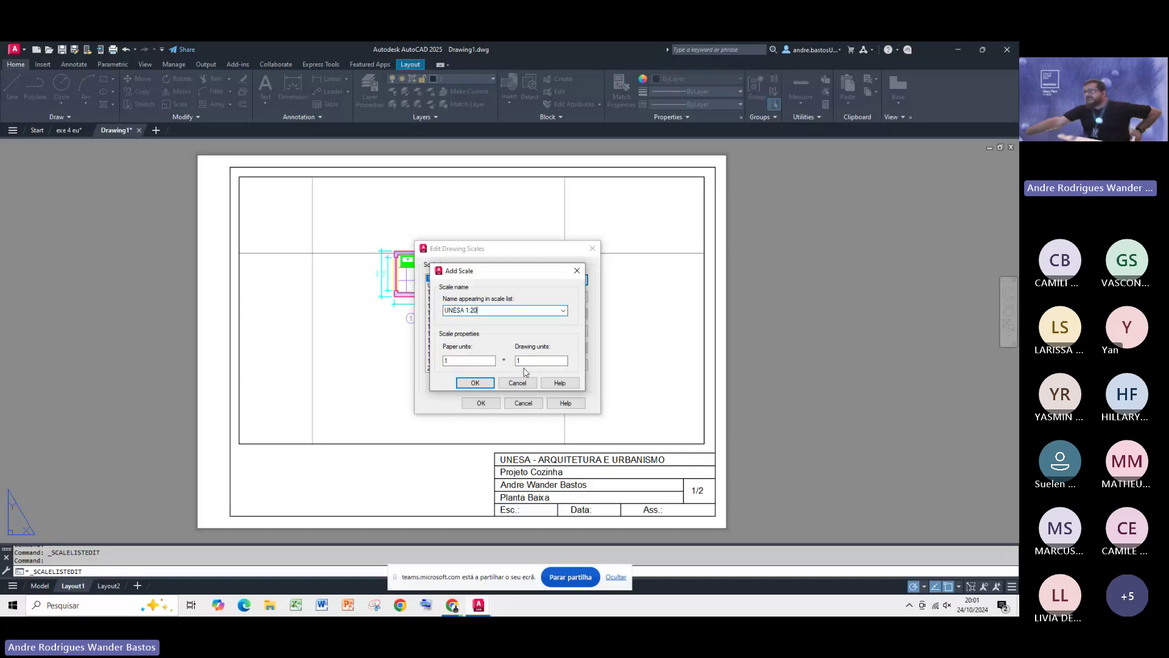
left_click(463, 361)
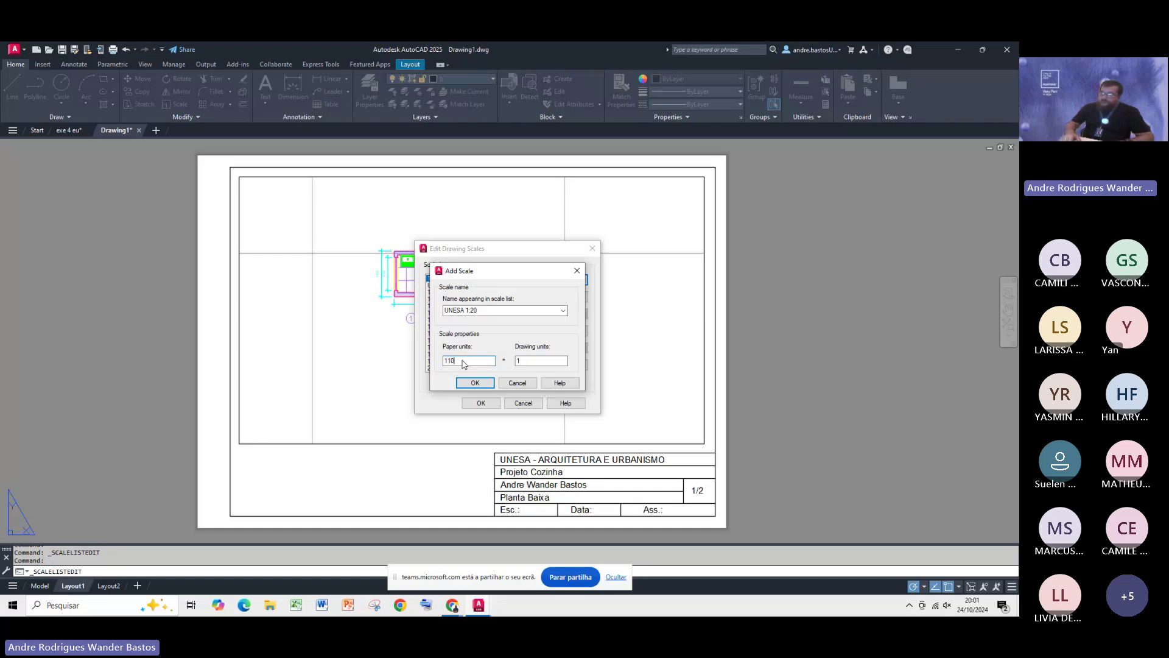
type("1000")
key("BackSpace")
key("BackSpace")
key("BackSpace")
key("BackSpace")
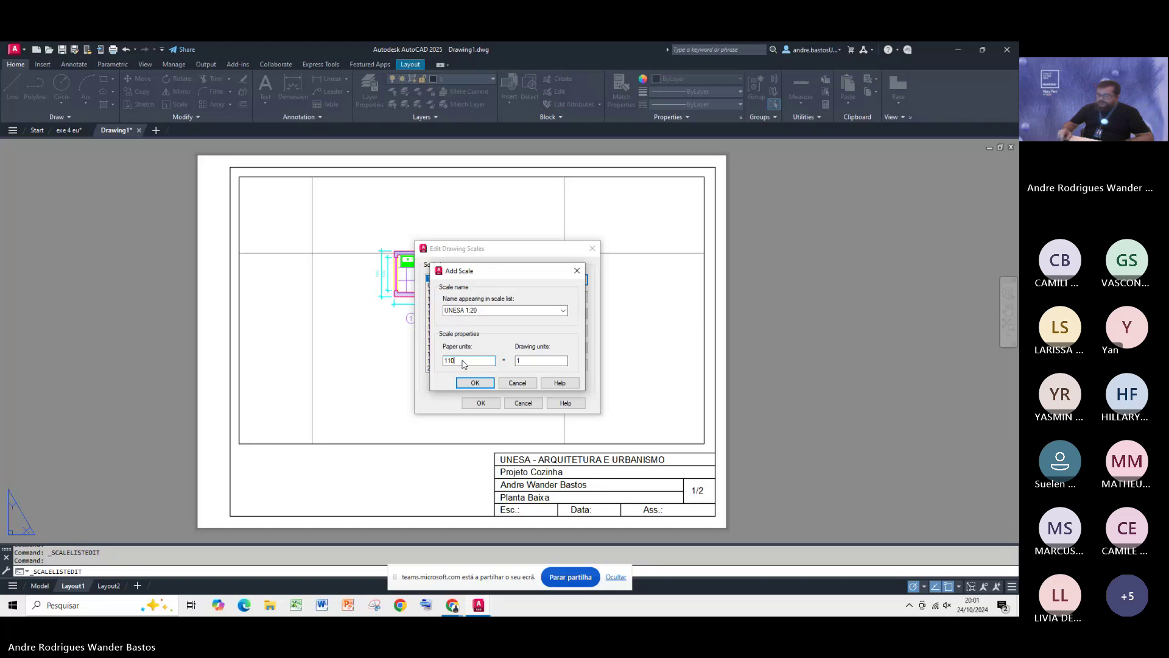
type("000")
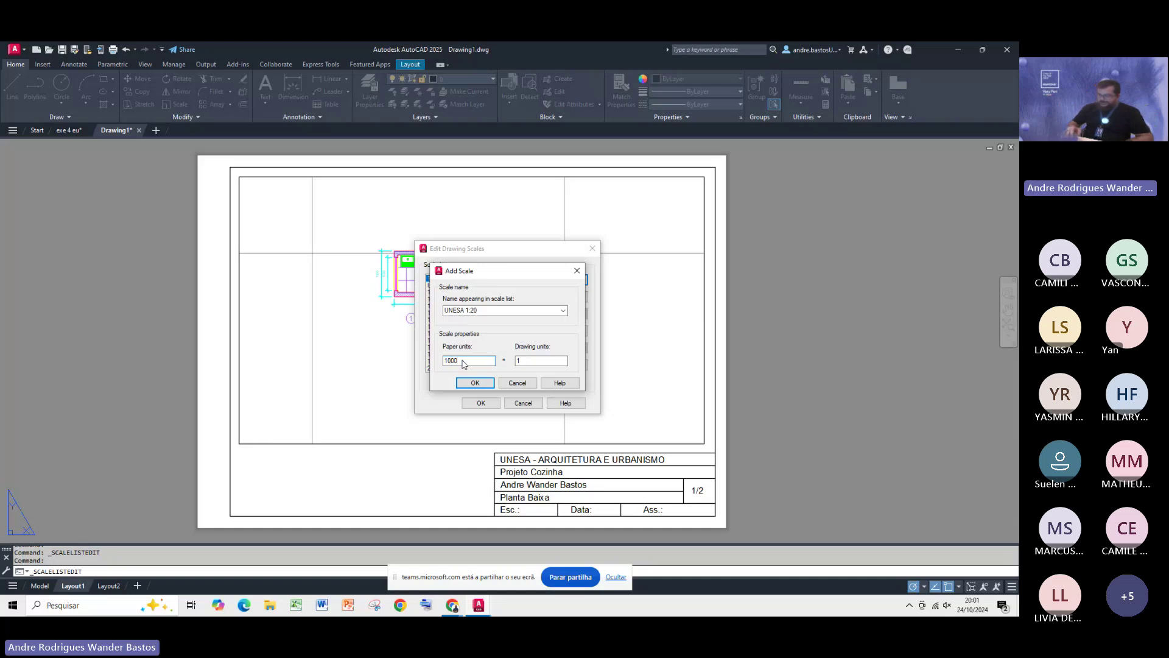
type("/20")
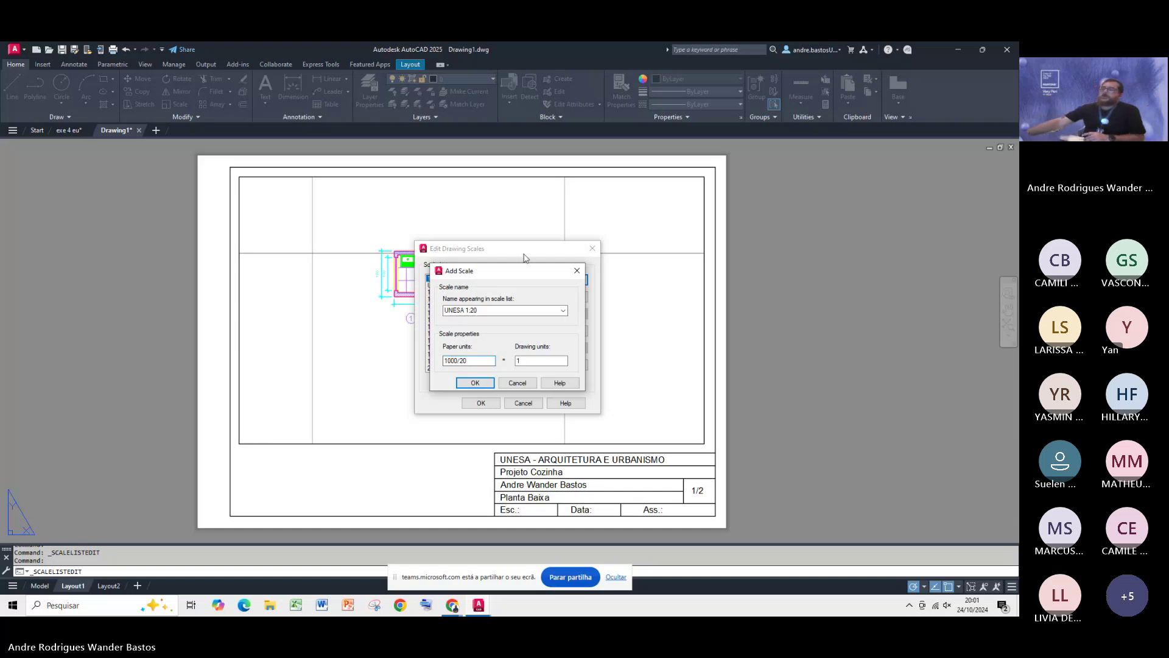
left_click(475, 385)
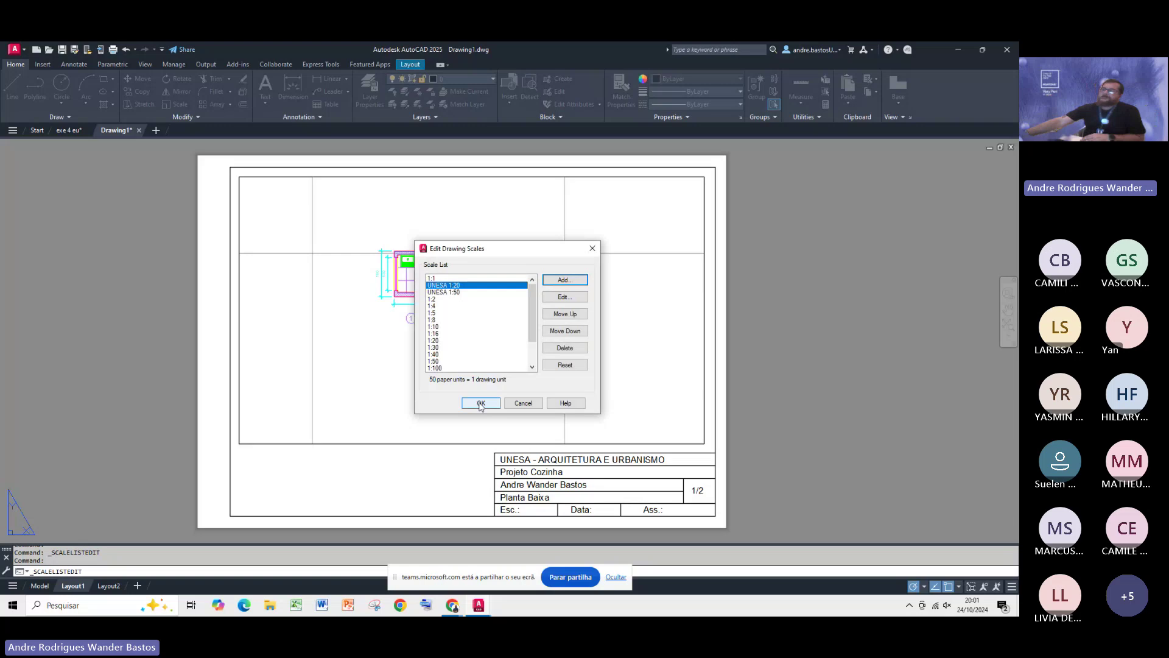
left_click(481, 404)
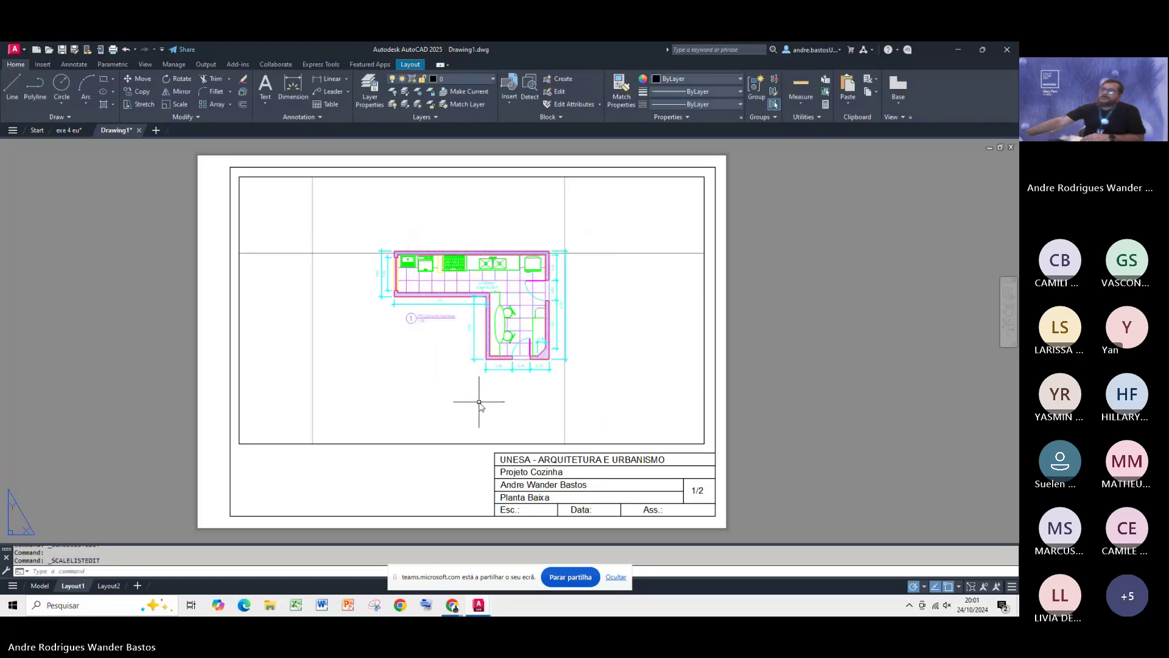
Step: Apply the "UNESA 1:20" scale to the kitchen plan viewport on Layout1
left_click(465, 444)
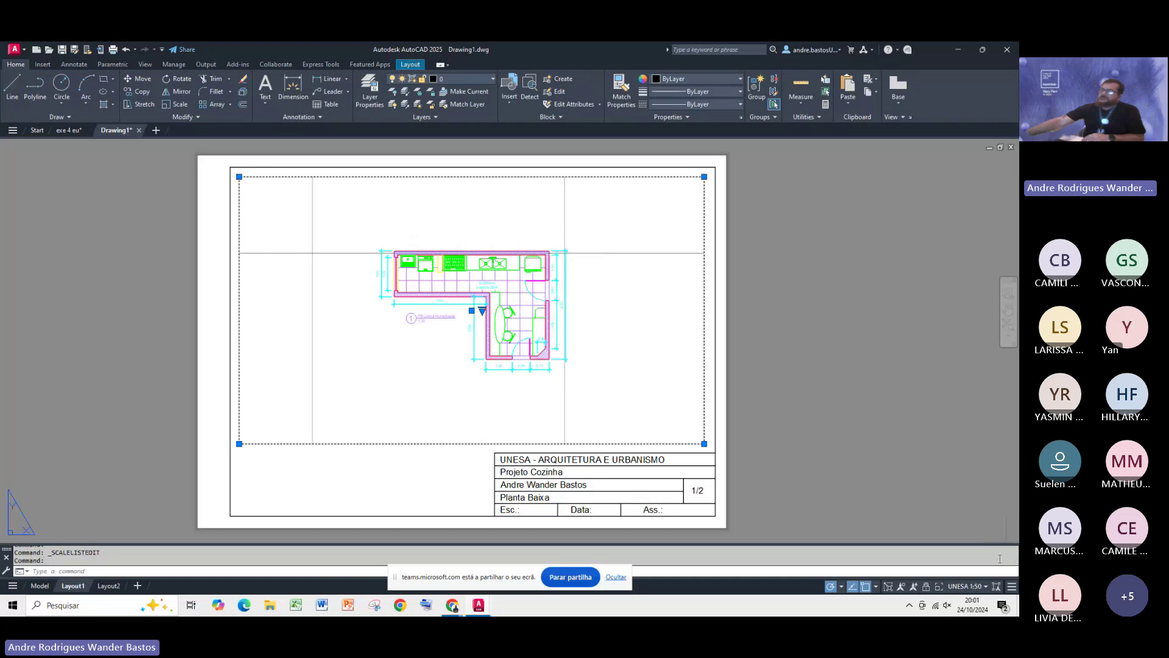
left_click(986, 587)
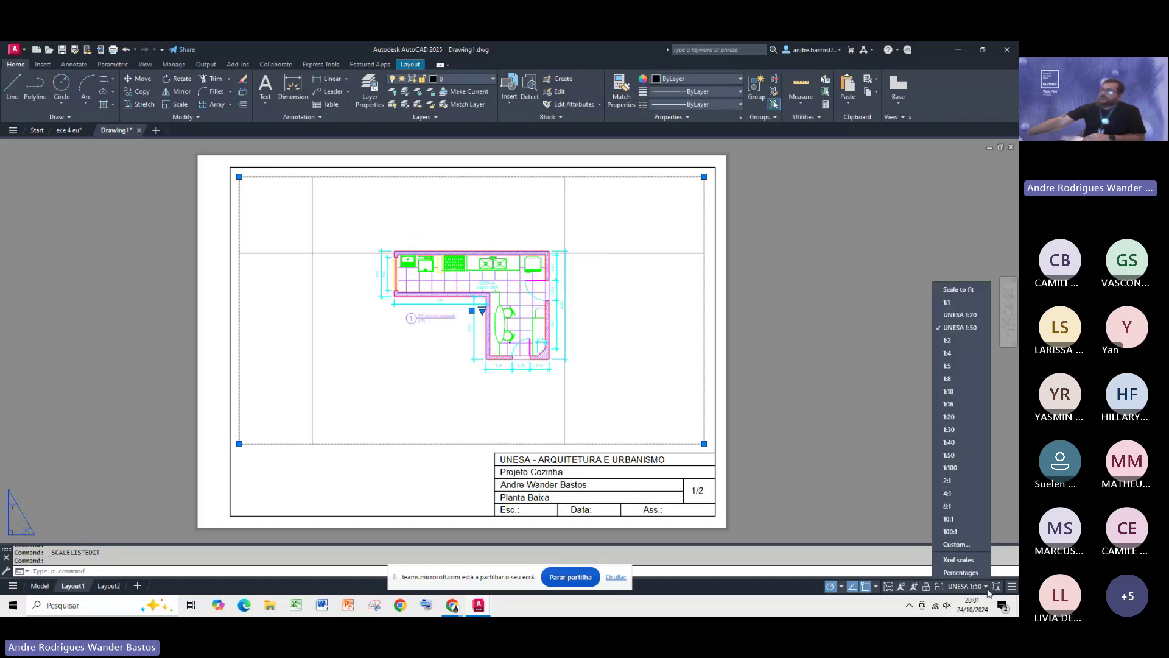
left_click(954, 315)
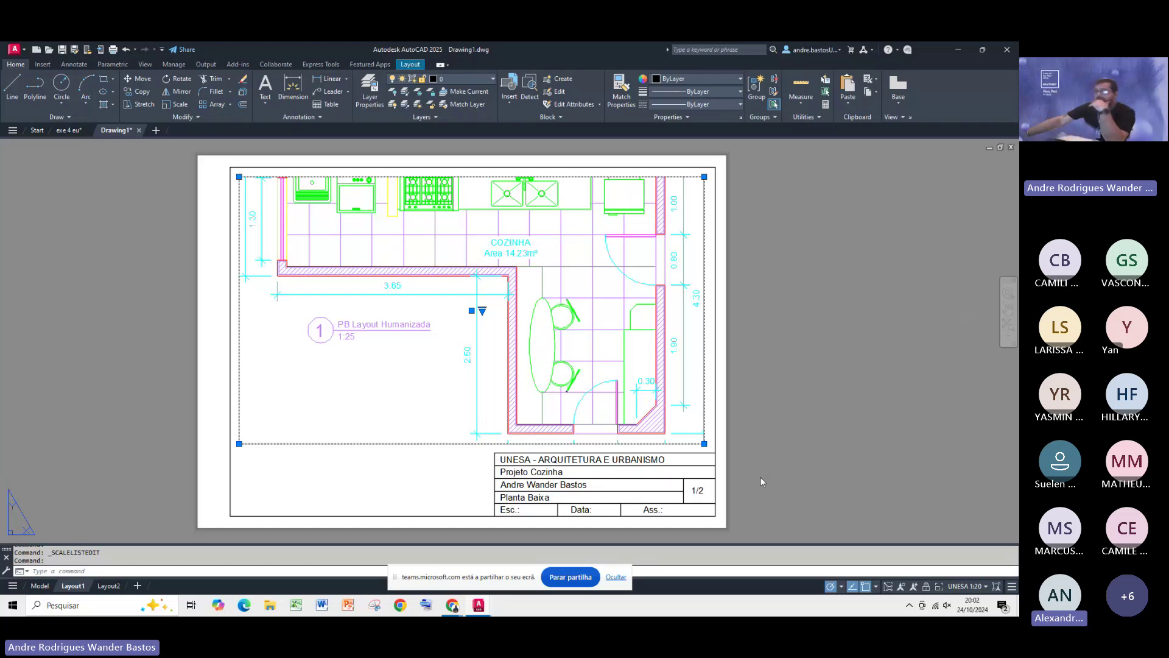
Step: Switch to the Teams meeting in Chrome, mute the participant whose microphone is on, and return to Drawing1.dwg in AutoCAD
left_click(452, 604)
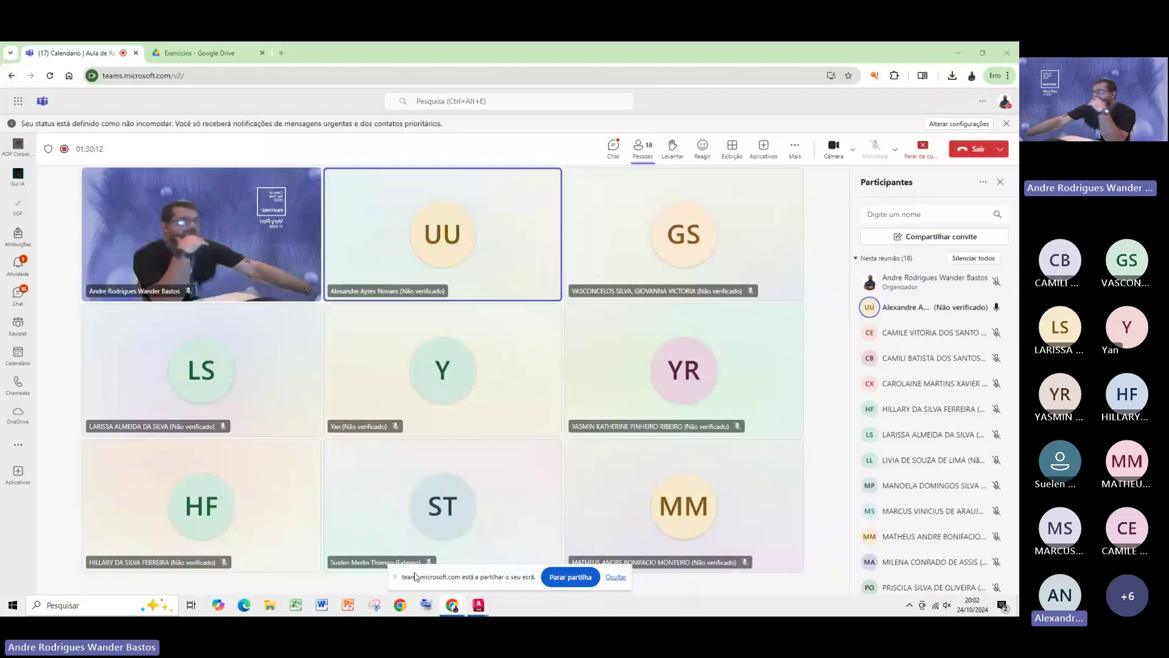
left_click(997, 308)
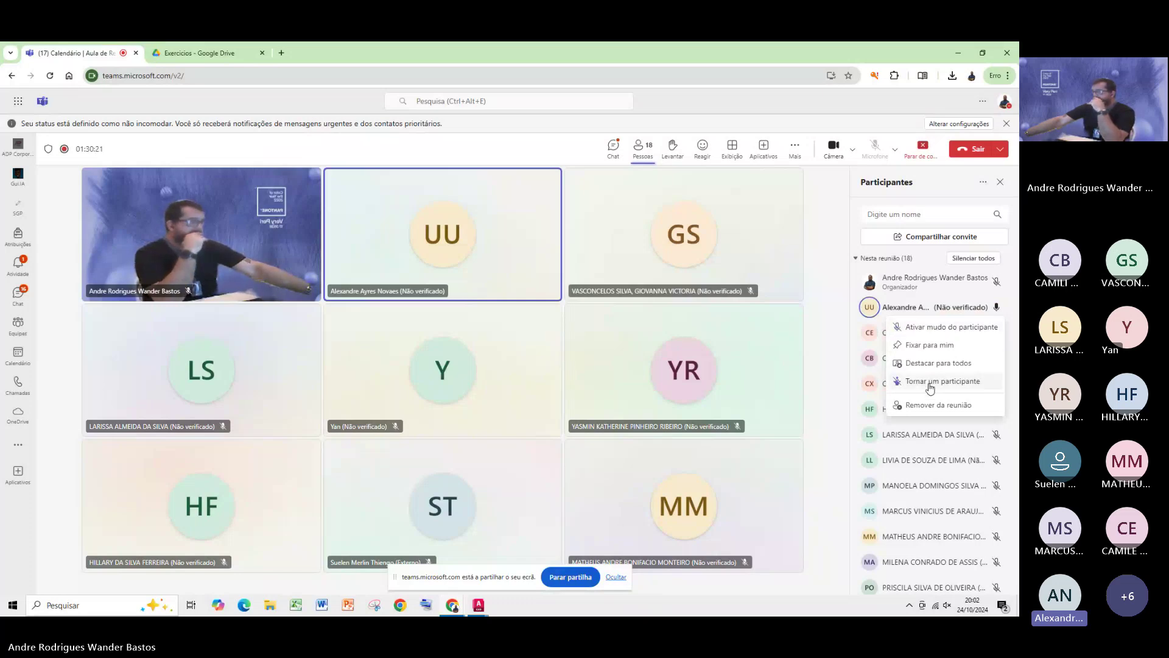
left_click(989, 311)
left_click(989, 310)
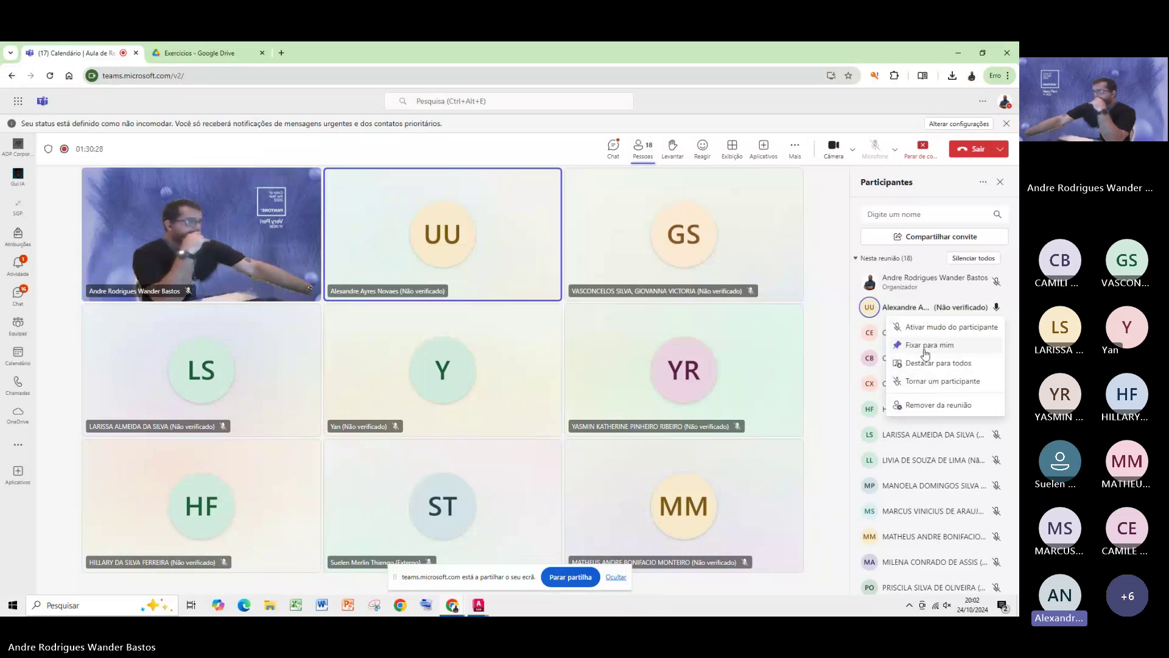
left_click(944, 327)
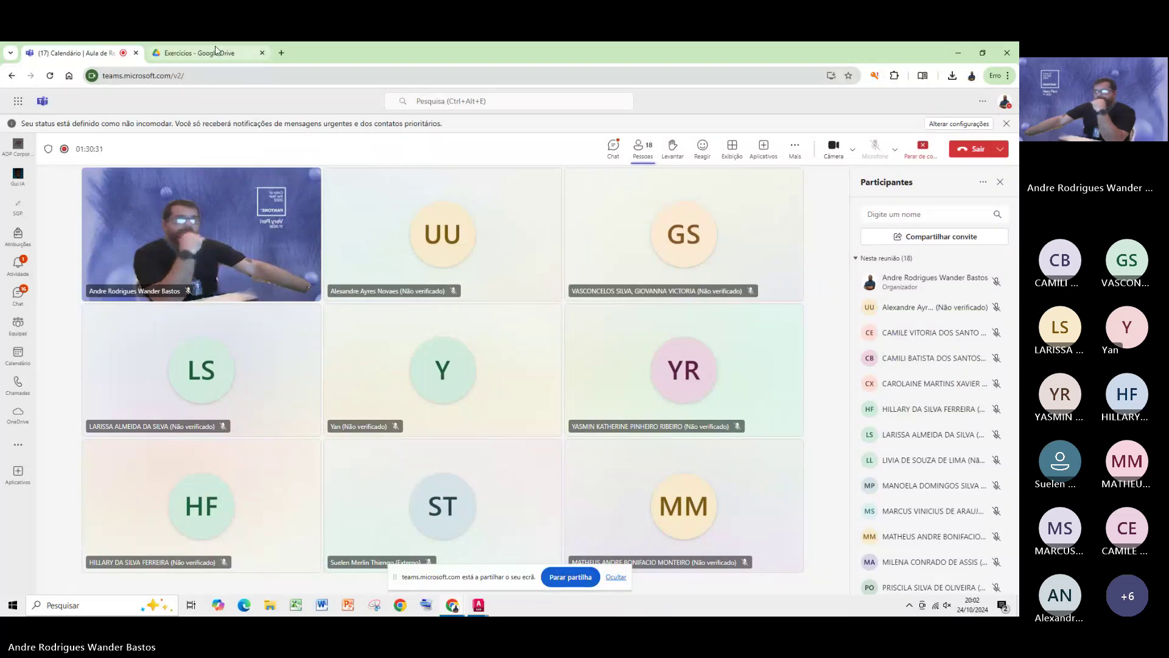
left_click(479, 605)
mouse_move(538, 559)
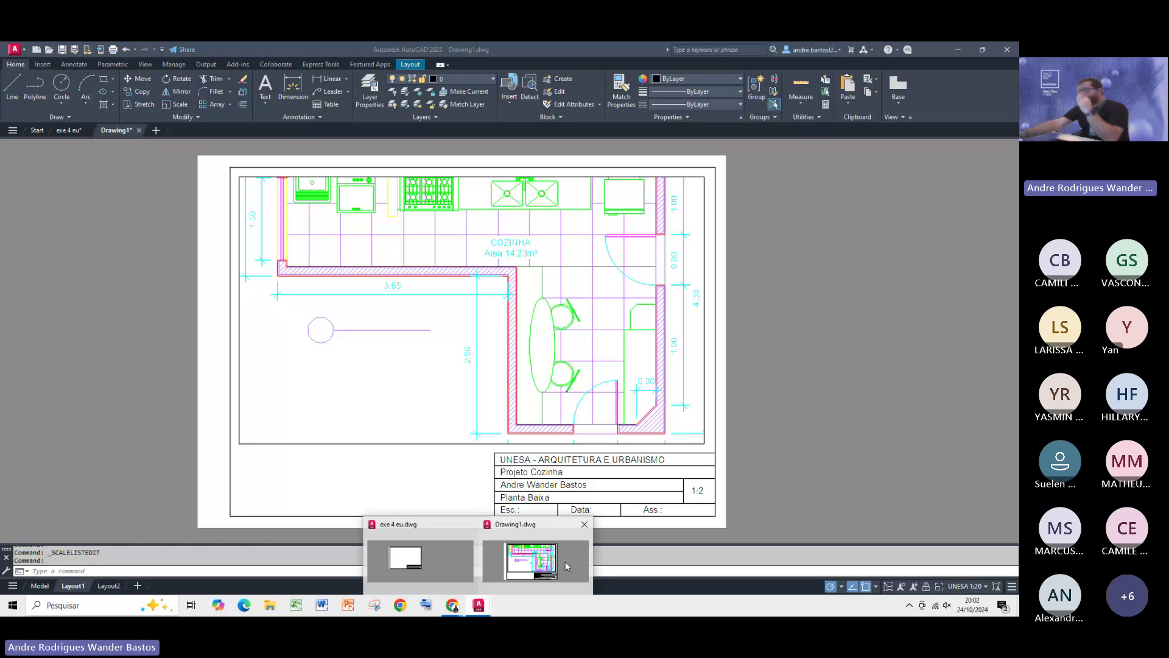
left_click(565, 562)
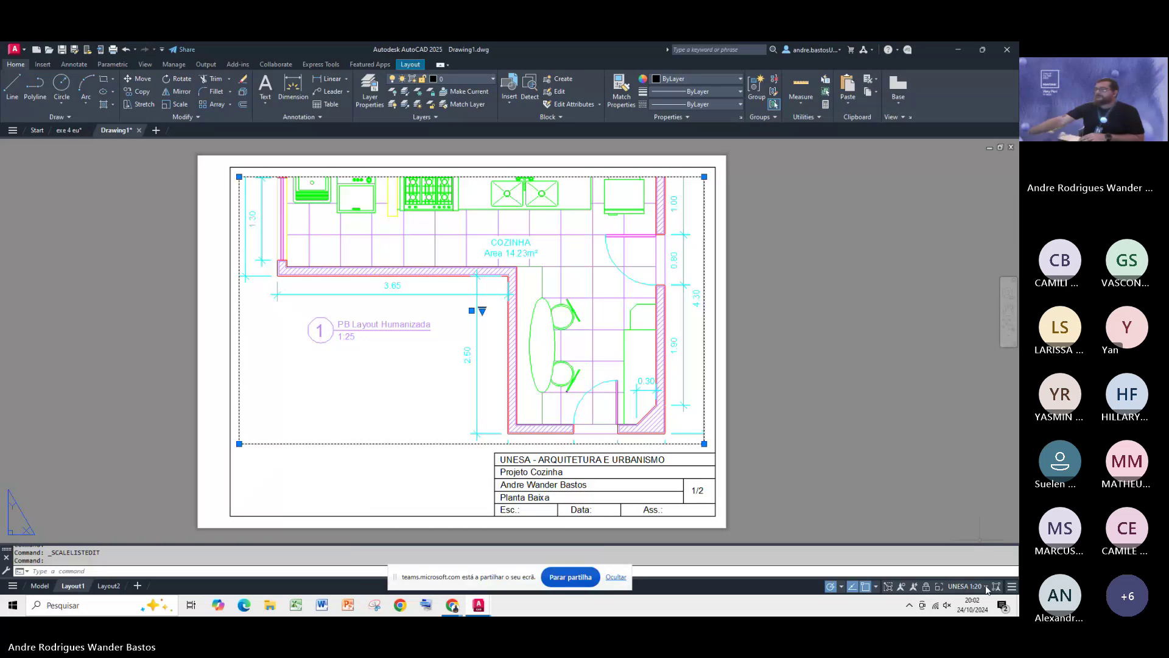
Step: Add a custom drawing scale named "UNESA 1:25" with 1000/25 paper units equal to 1 drawing unit
left_click(967, 586)
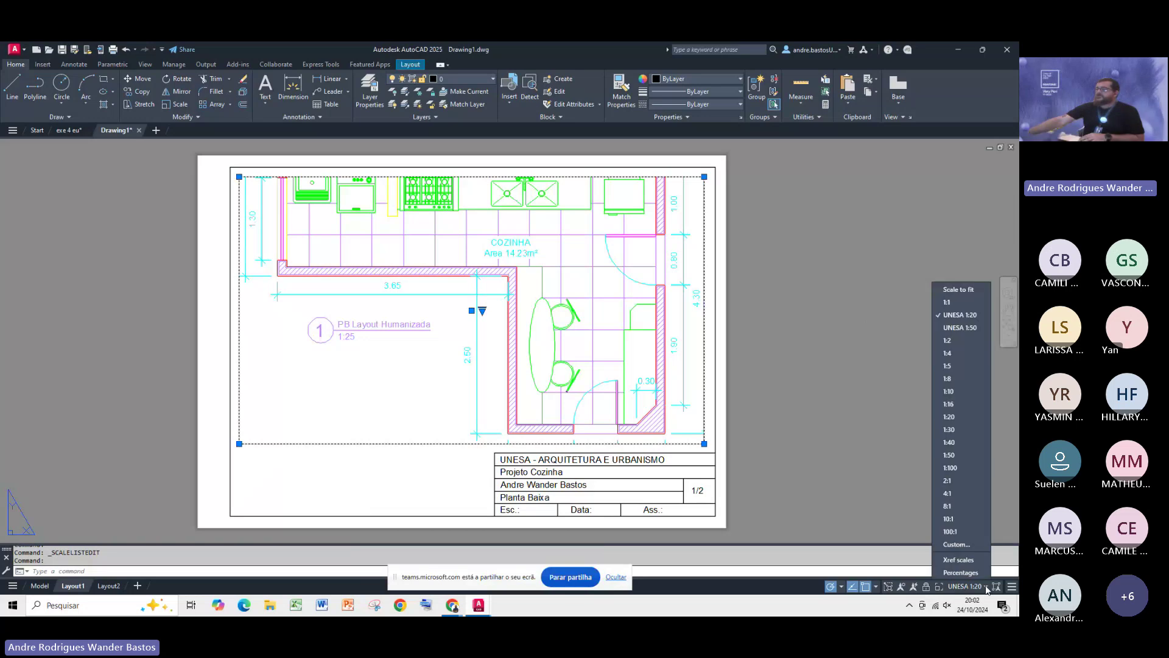
left_click(958, 545)
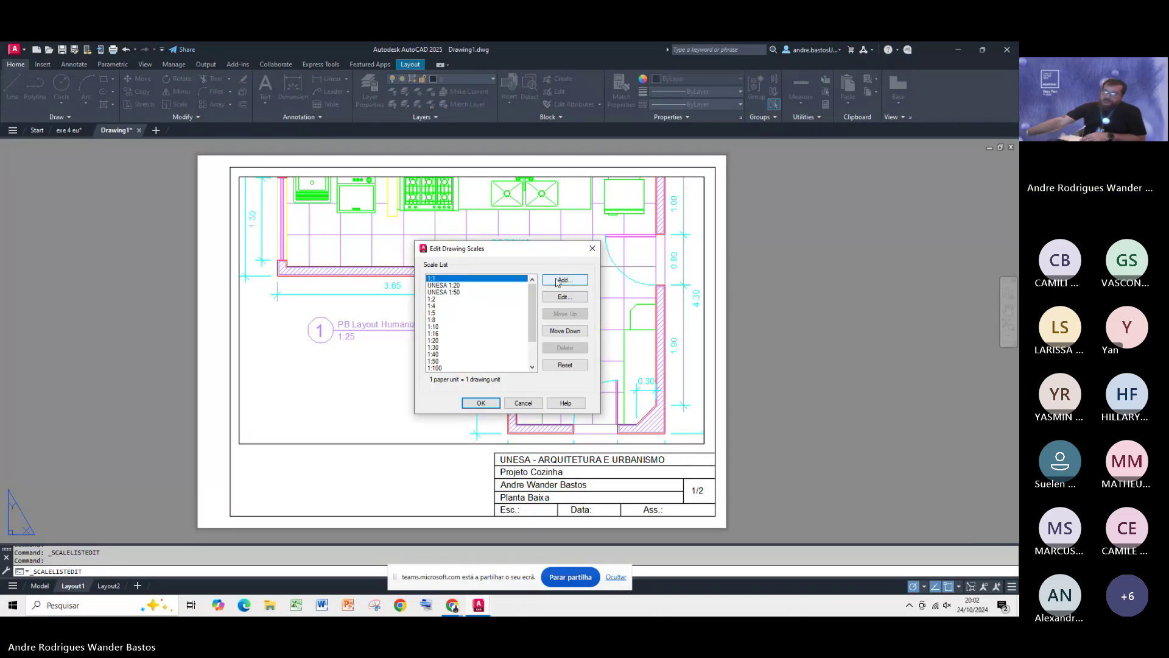
left_click(558, 280)
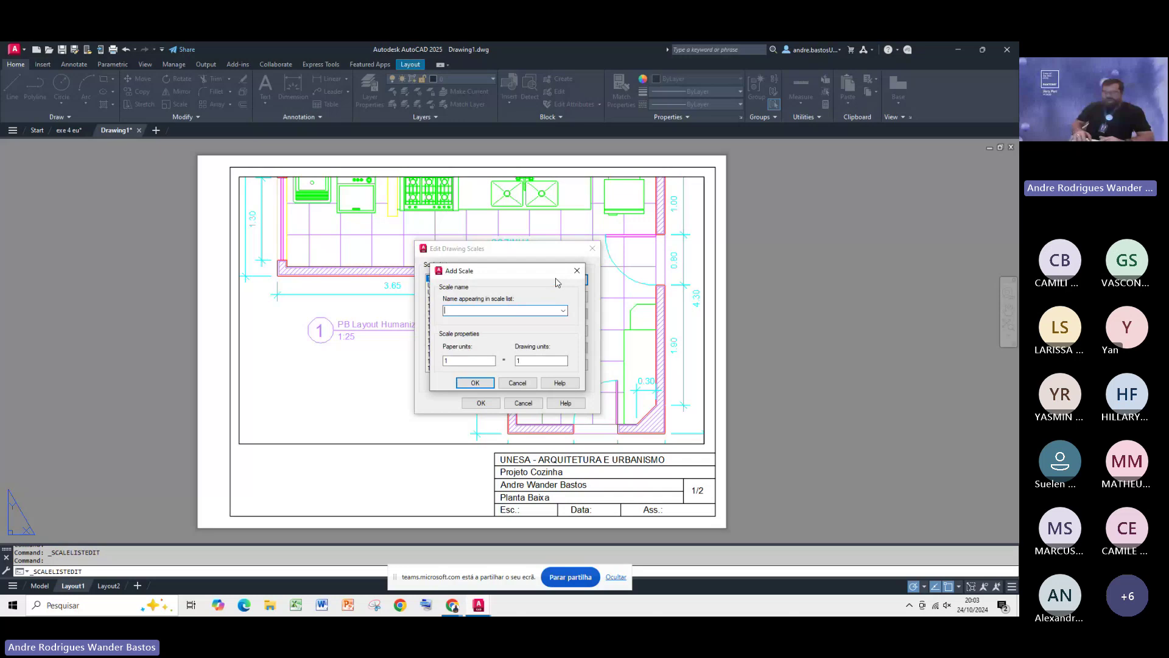
type("UNE")
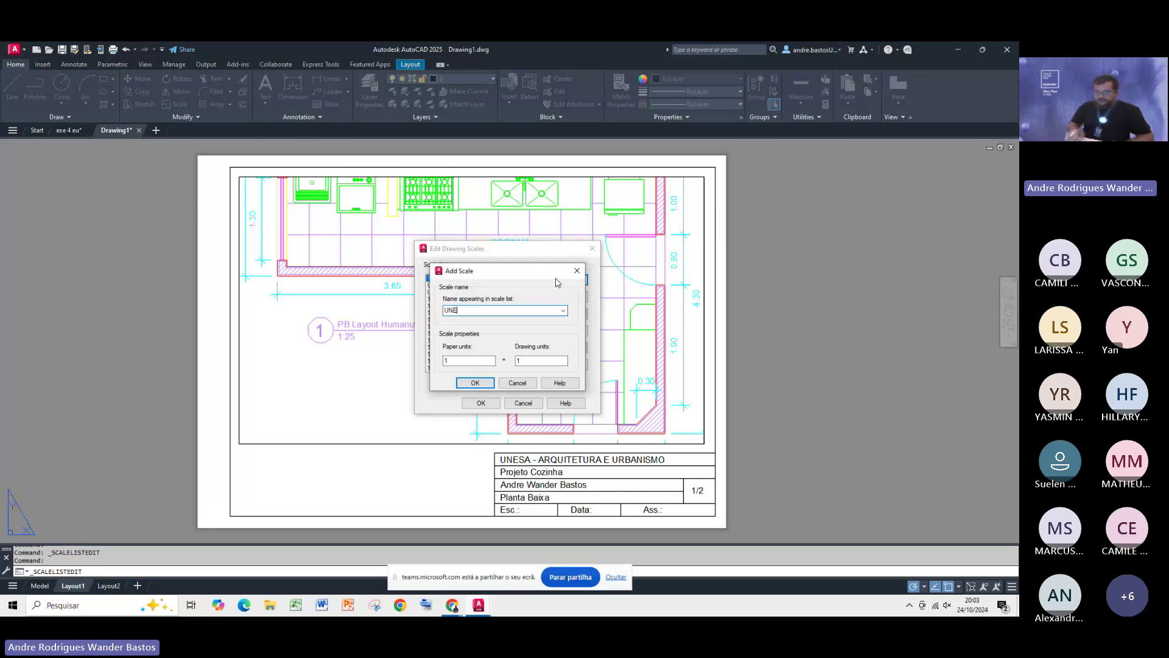
type("SA 1:25")
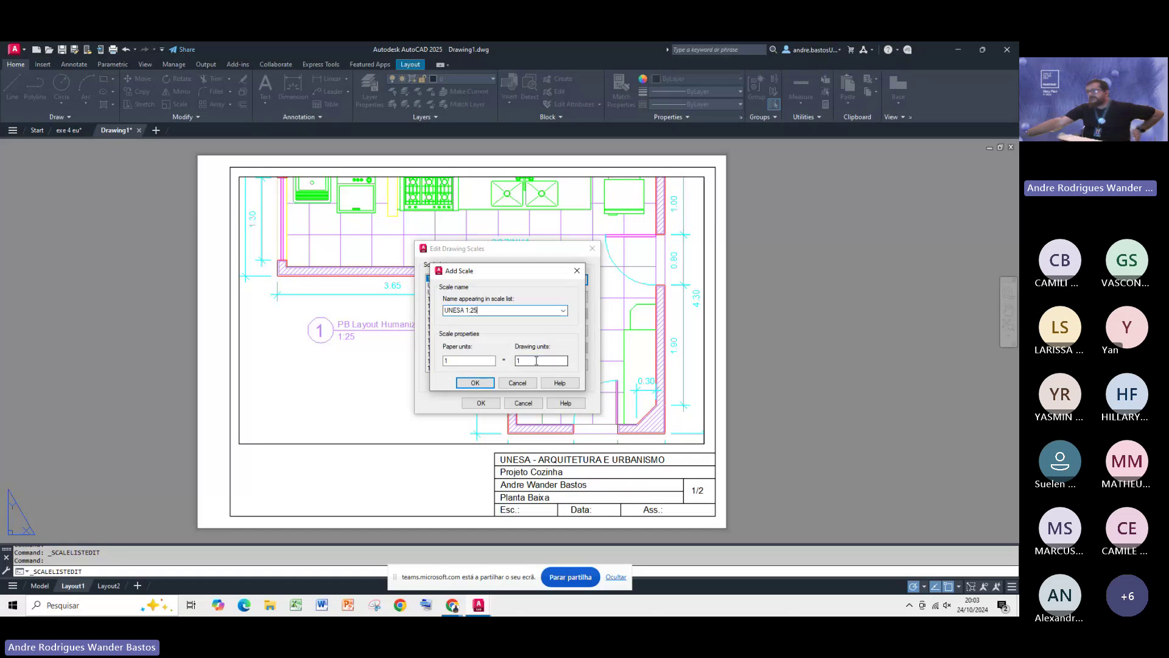
left_click(465, 361)
type("000/")
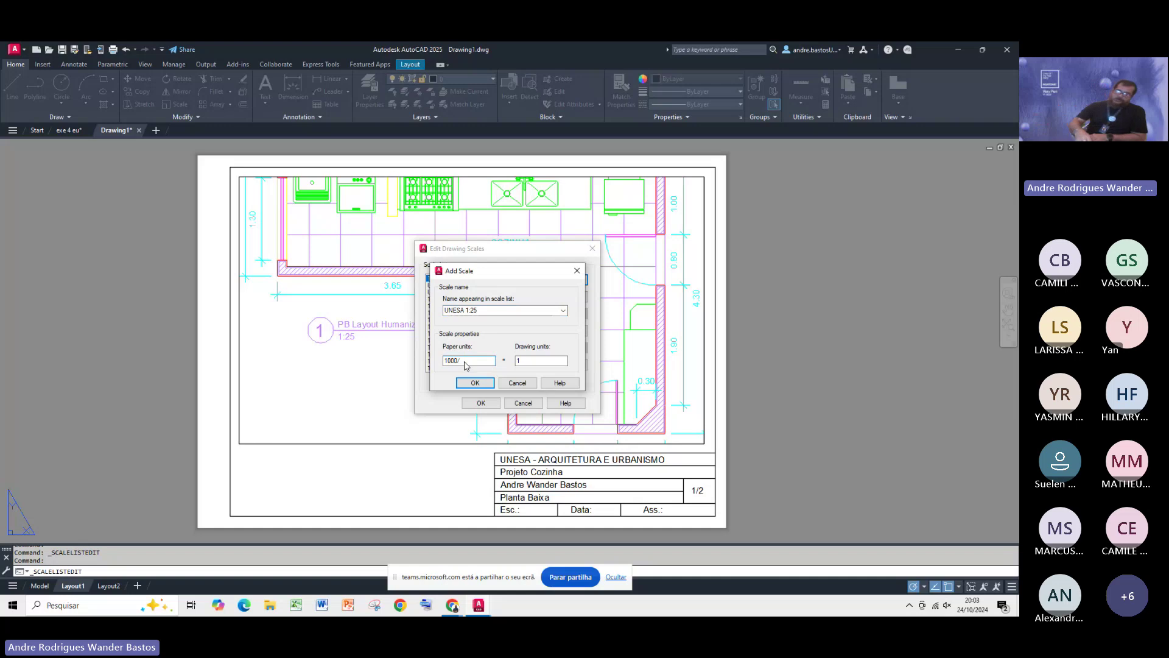
type("25")
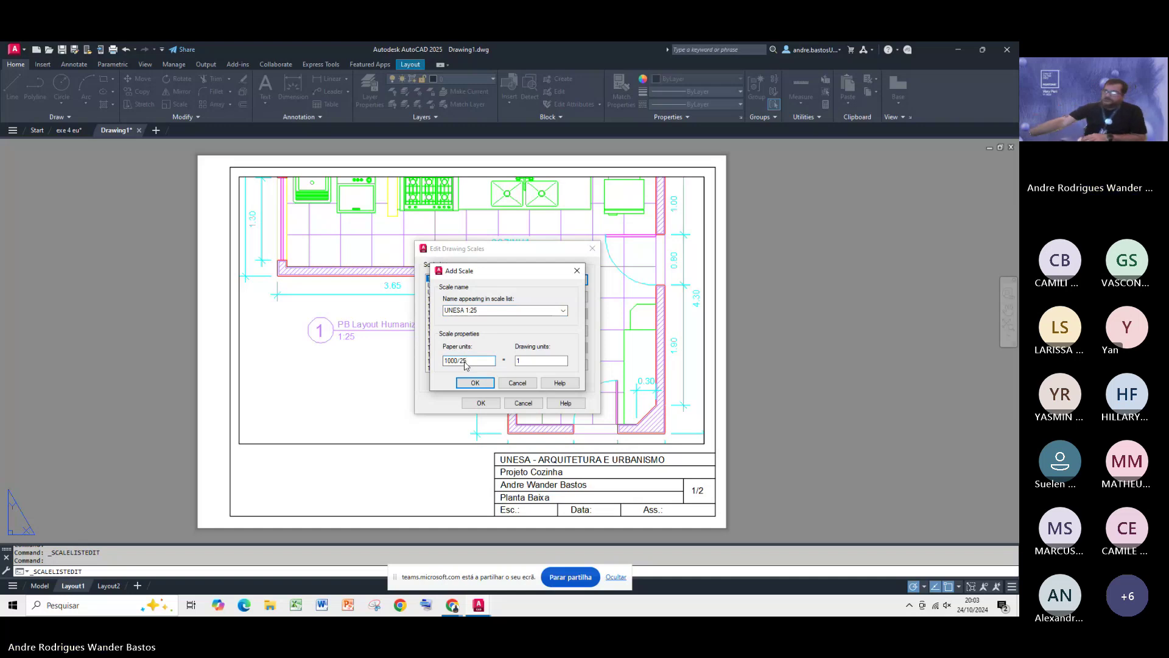
left_click(465, 385)
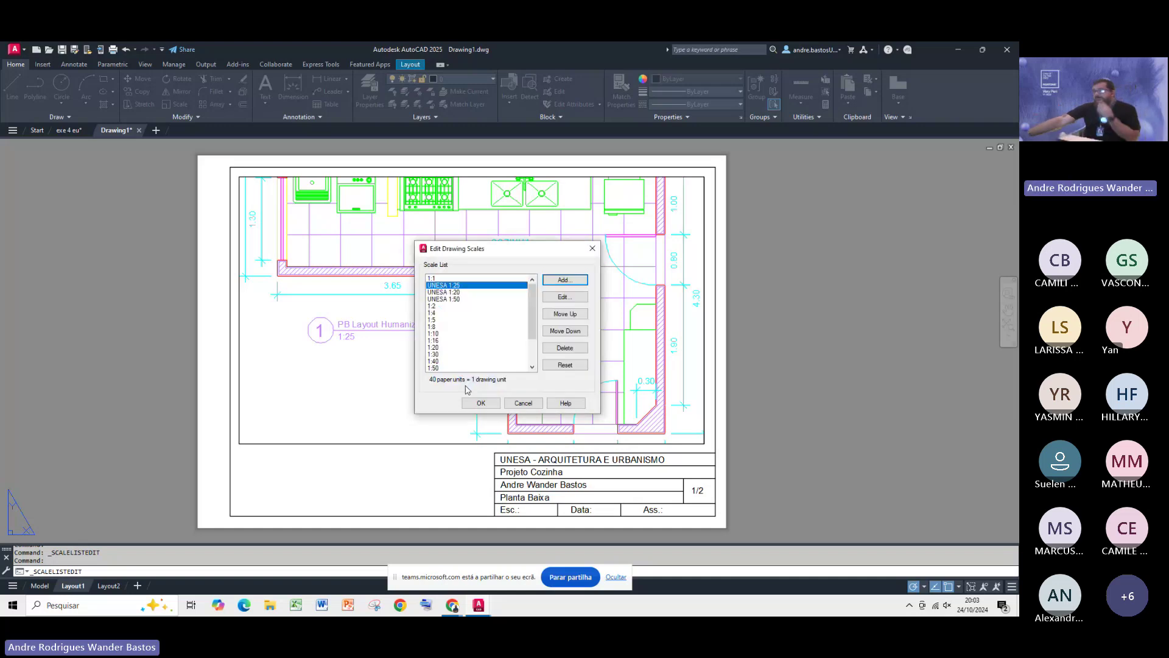
left_click(484, 403)
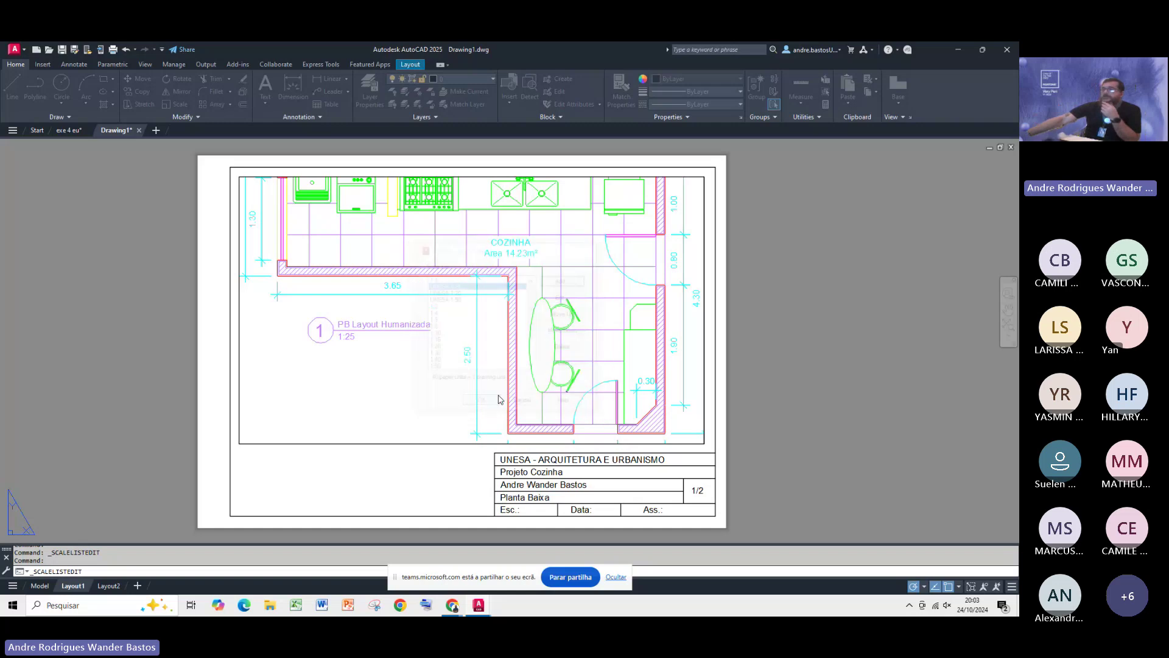
Step: Apply the "UNESA 1:25" scale to the kitchen plan viewport on Layout1
left_click(448, 444)
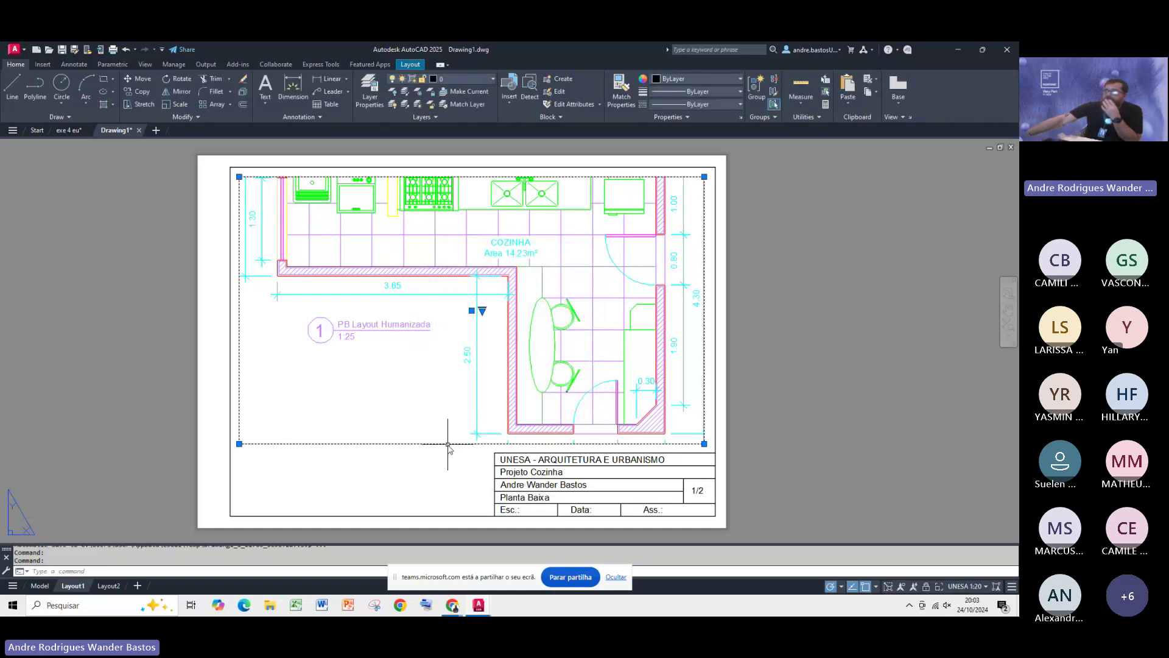
left_click(985, 586)
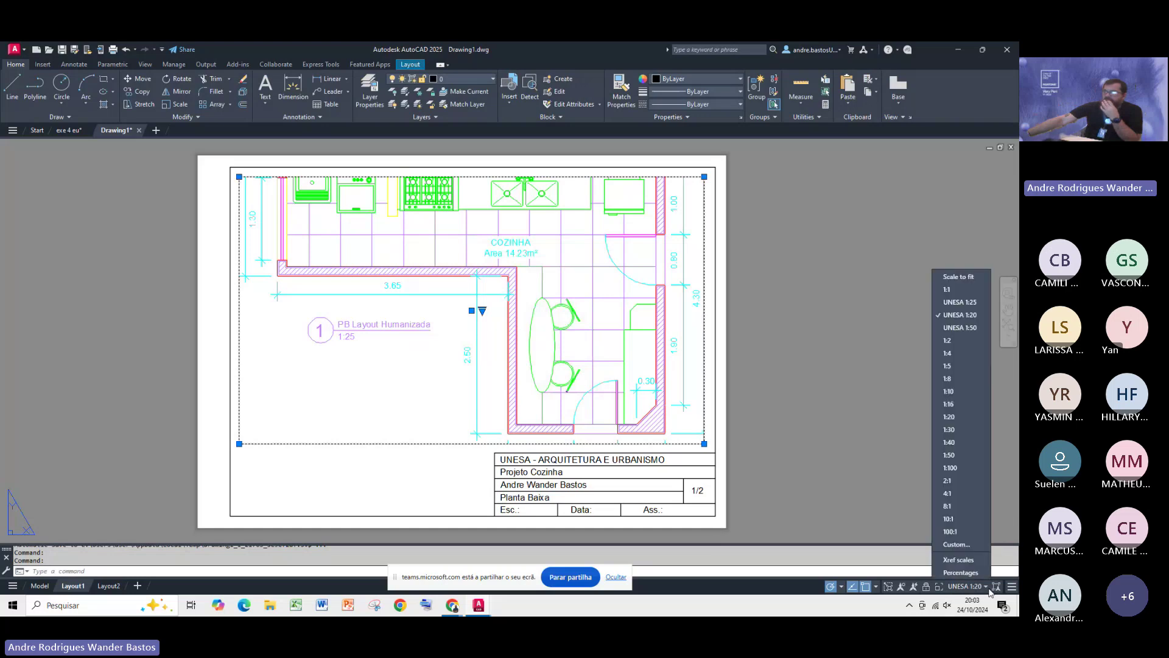
left_click(958, 302)
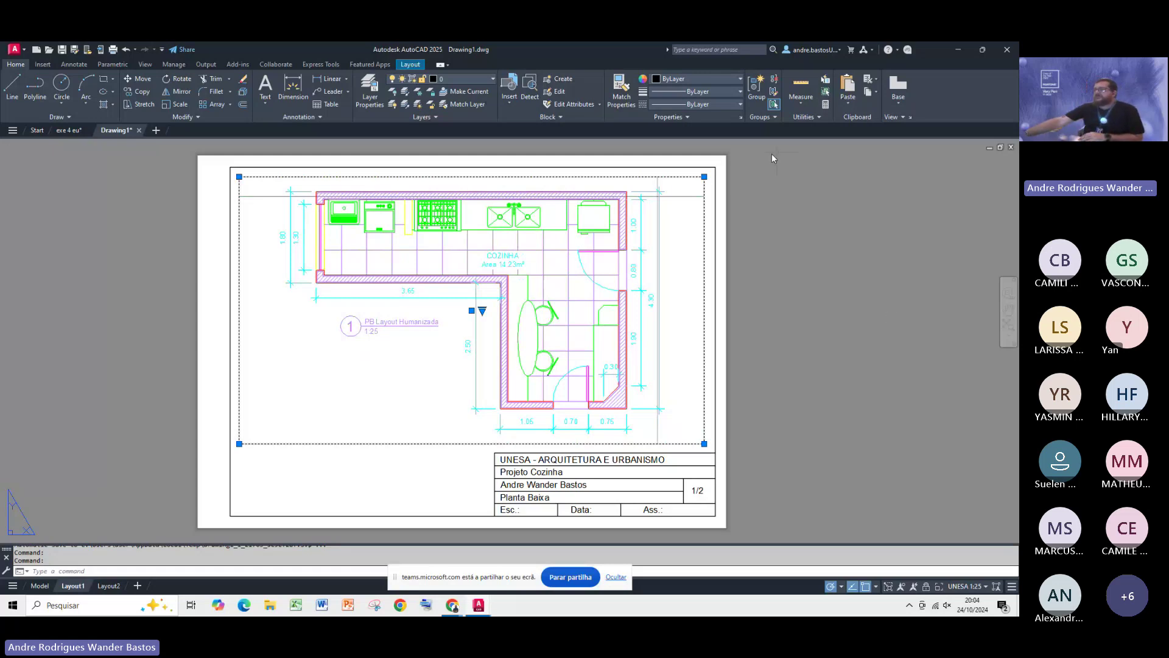
Step: Try narrowing the viewport from its right and left edges, and stretch both edges back out toward the sheet frame
left_click(704, 177)
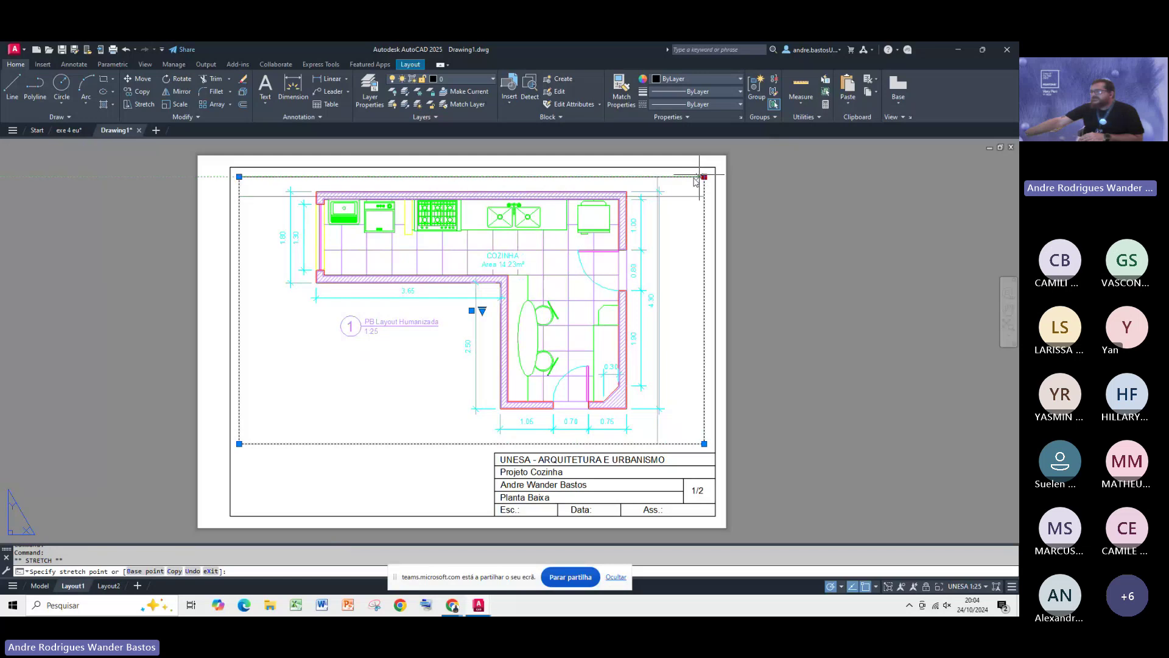
left_click(672, 177)
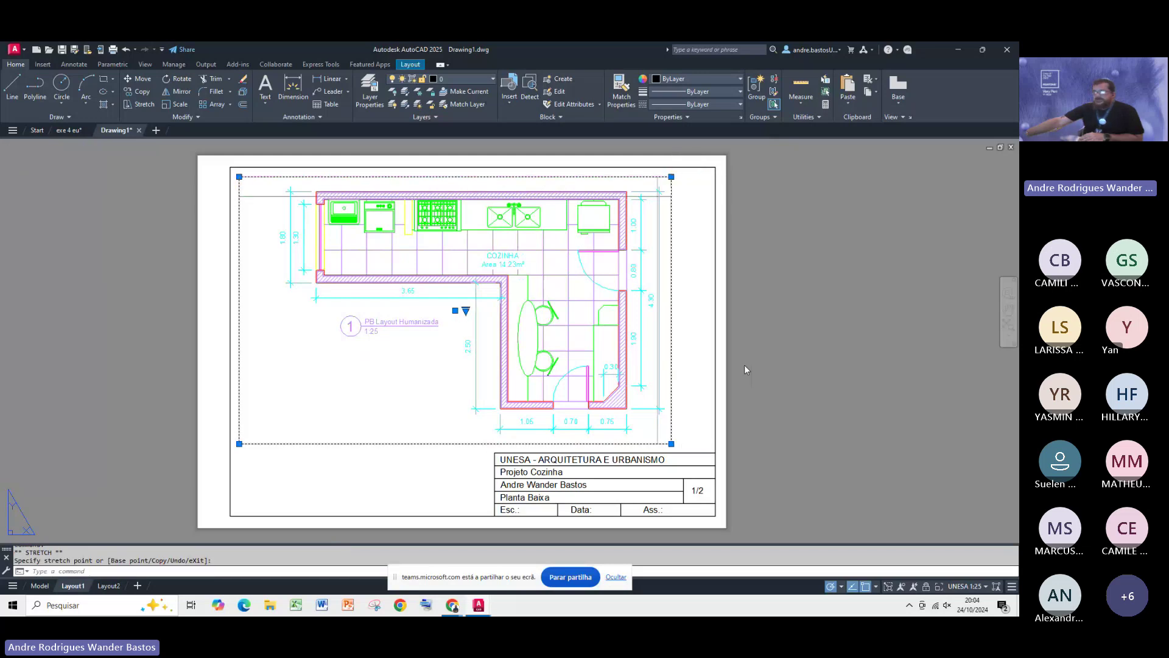
left_click(672, 444)
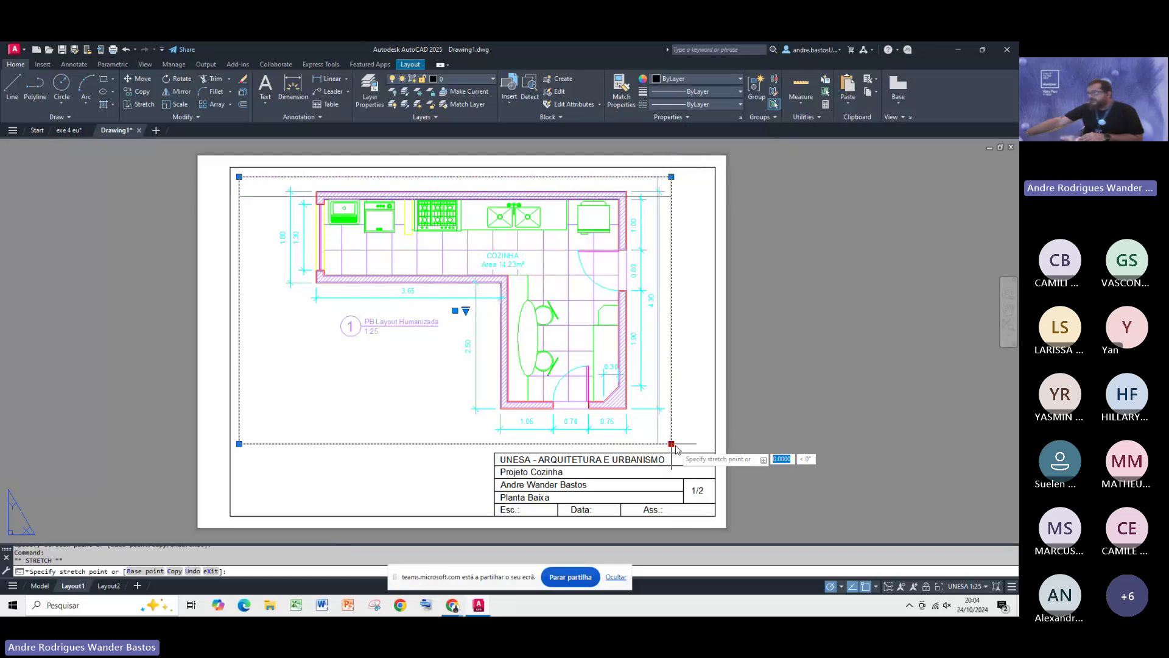
left_click(707, 444)
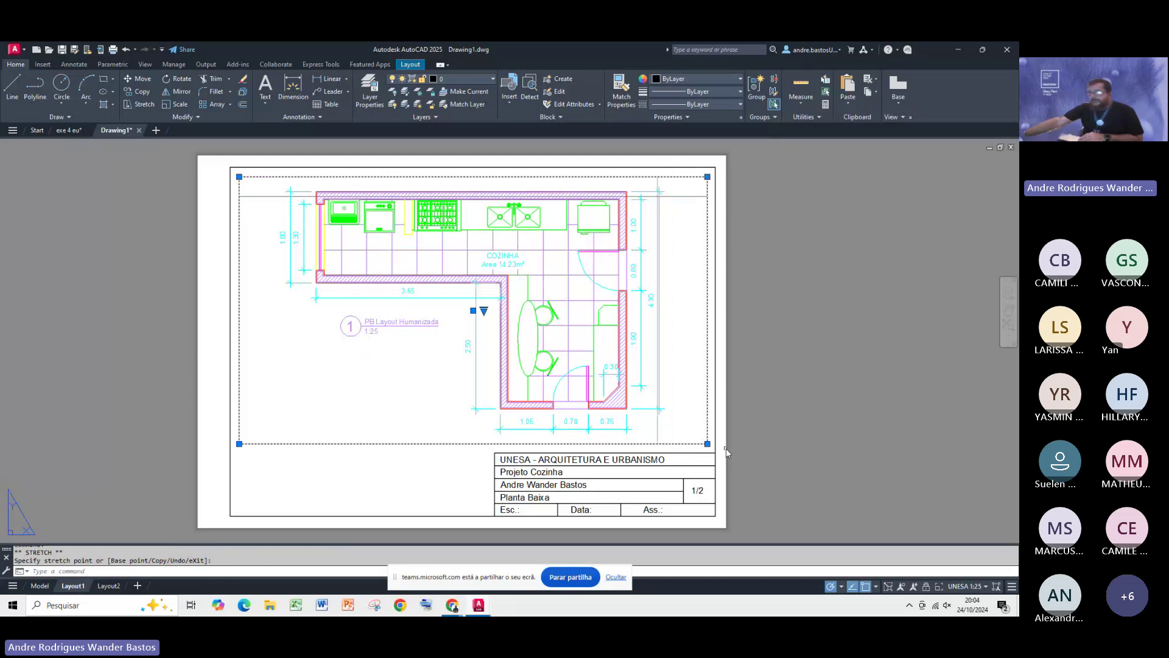
left_click(238, 177)
left_click(265, 176)
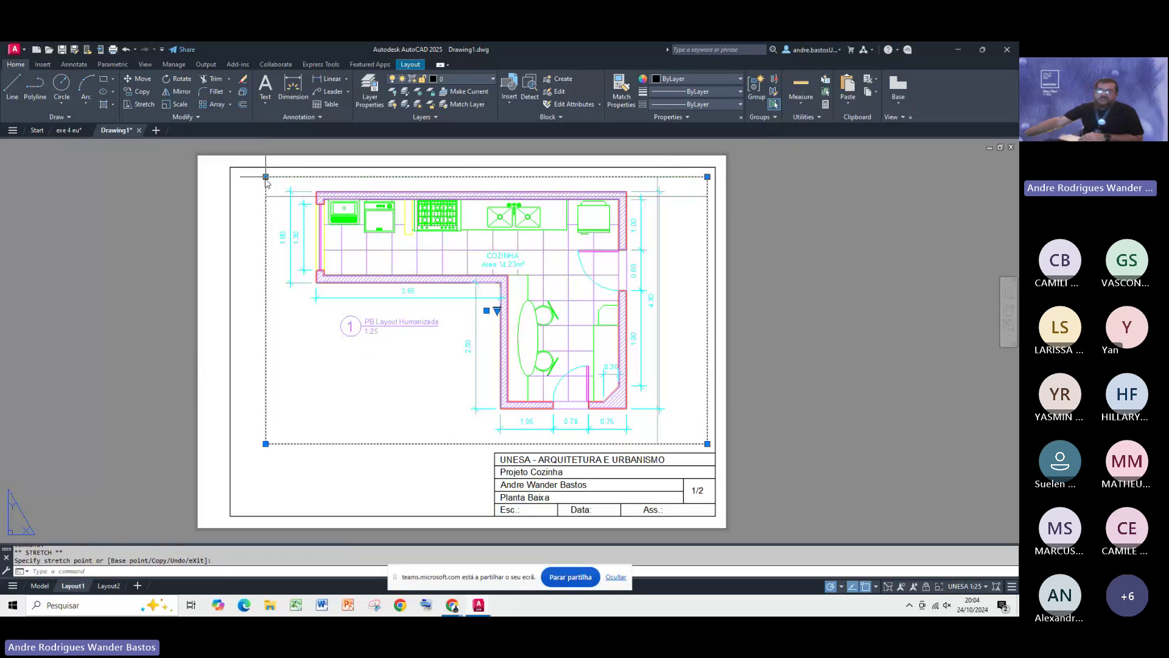
left_click(266, 177)
left_click(239, 177)
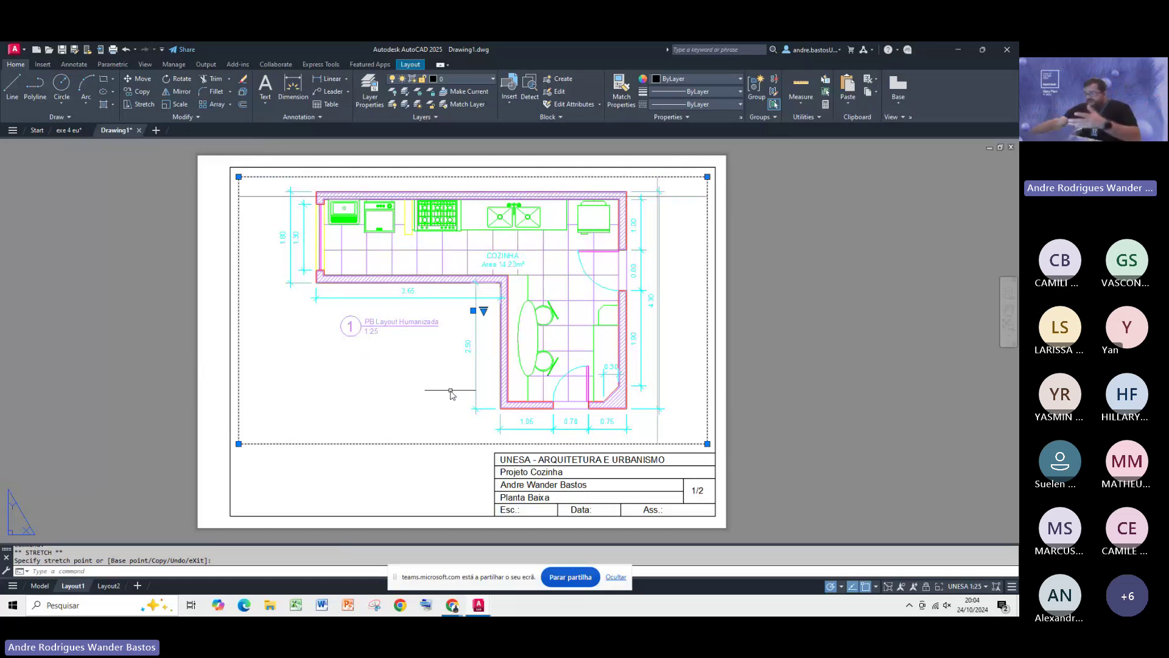
Step: Activate the viewport's model space, shift the kitchen plan slightly left within the viewport, and return to paper space
key("Escape")
double_click(451, 390)
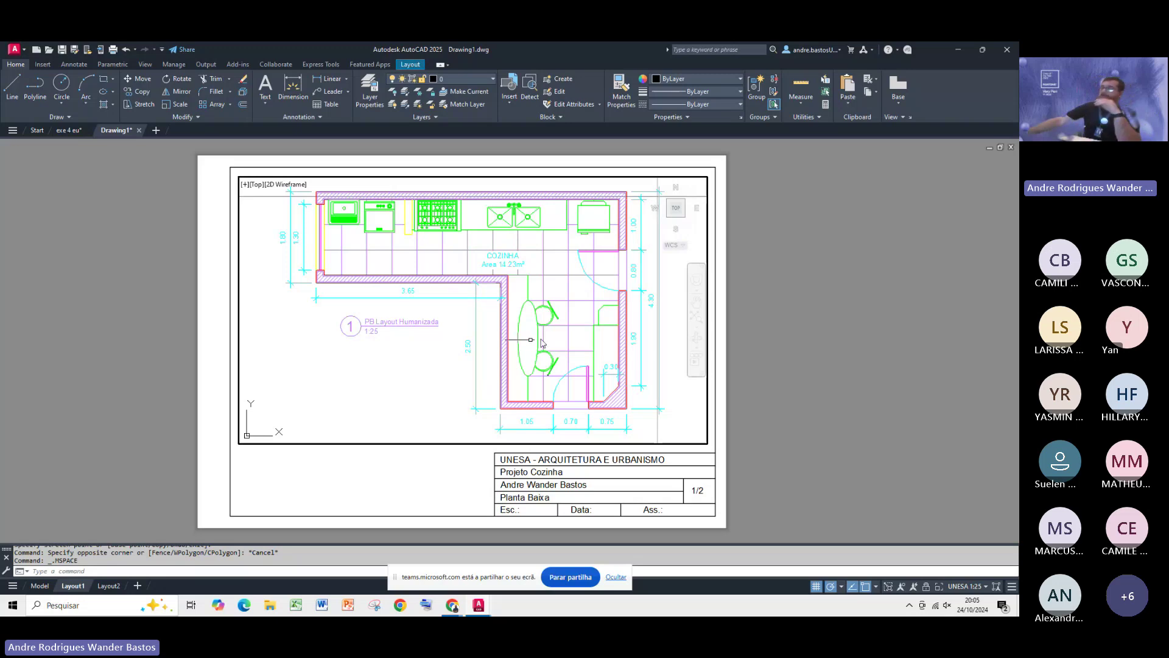
mouse_move(472, 355)
middle_mouse_down()
mouse_move(427, 372)
mouse_move(470, 369)
mouse_move(514, 344)
mouse_move(464, 371)
mouse_move(242, 359)
mouse_move(750, 378)
mouse_move(542, 386)
mouse_move(420, 504)
mouse_move(451, 473)
mouse_move(475, 350)
mouse_move(461, 353)
middle_mouse_up()
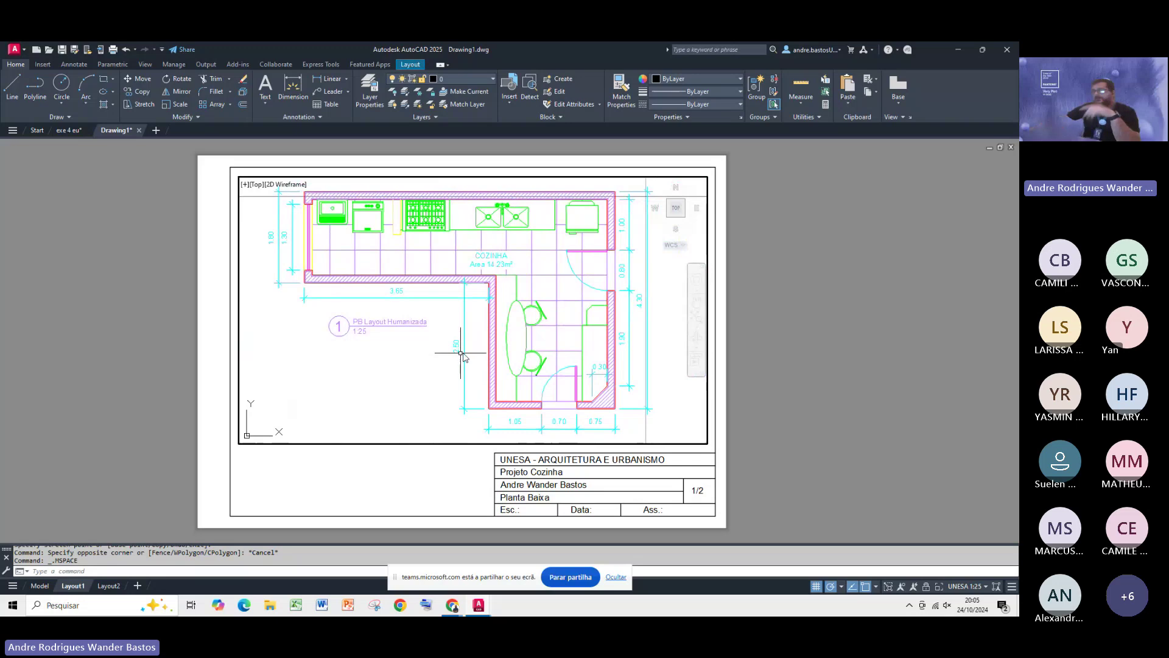
left_click(462, 353)
key("Escape")
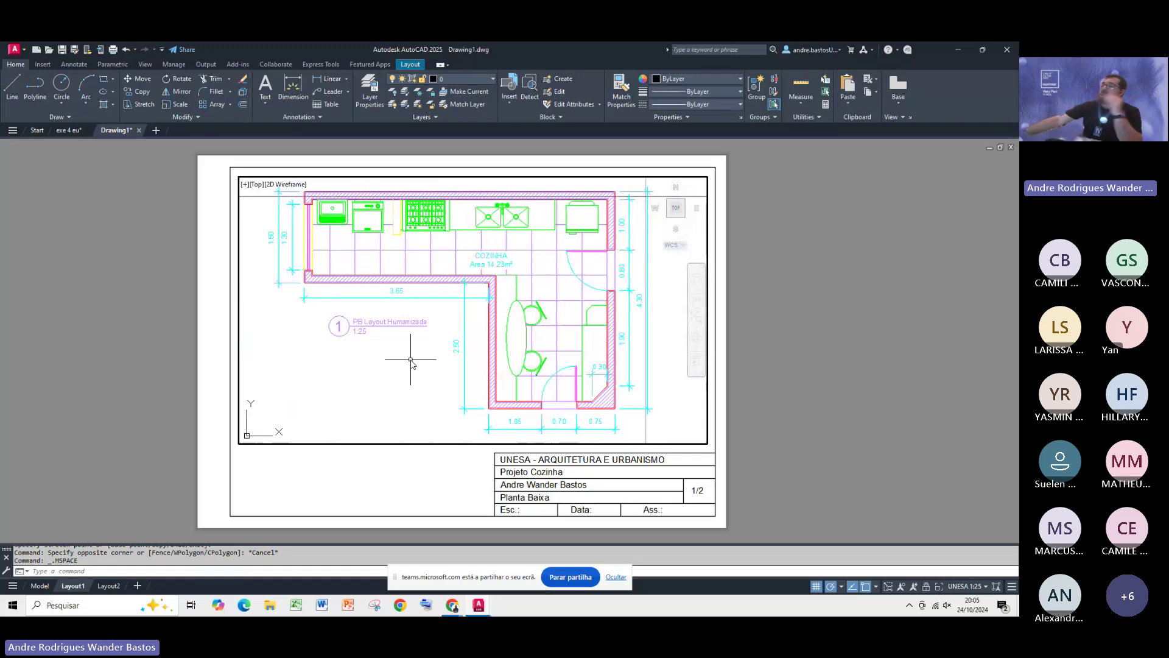
double_click(743, 356)
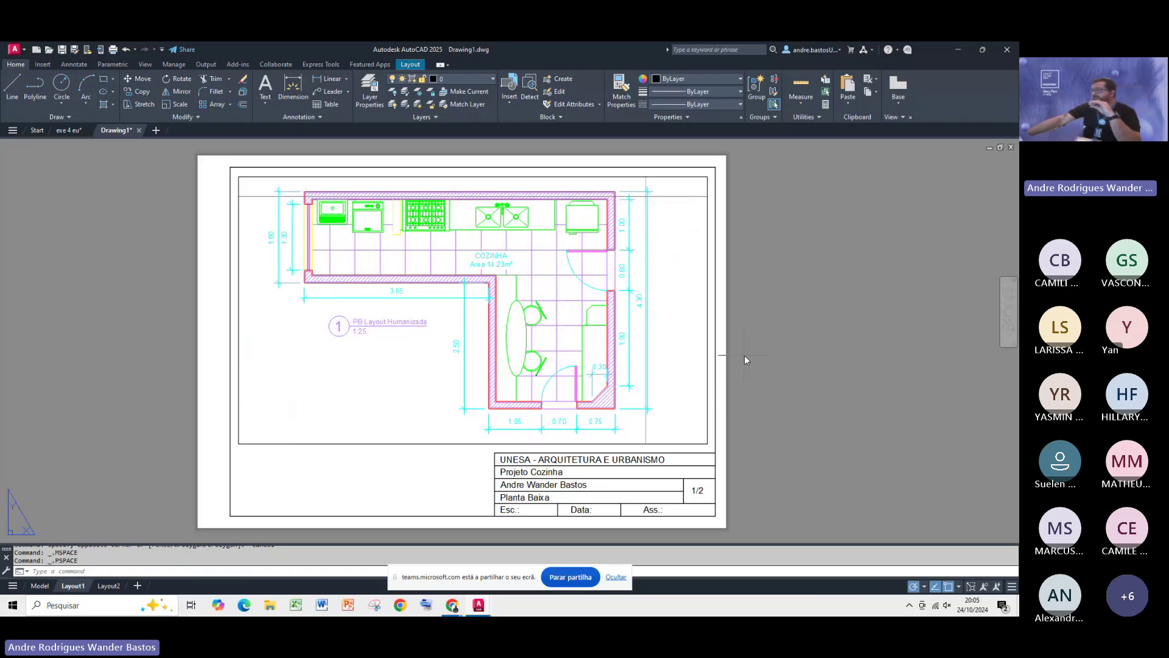
left_click(711, 337)
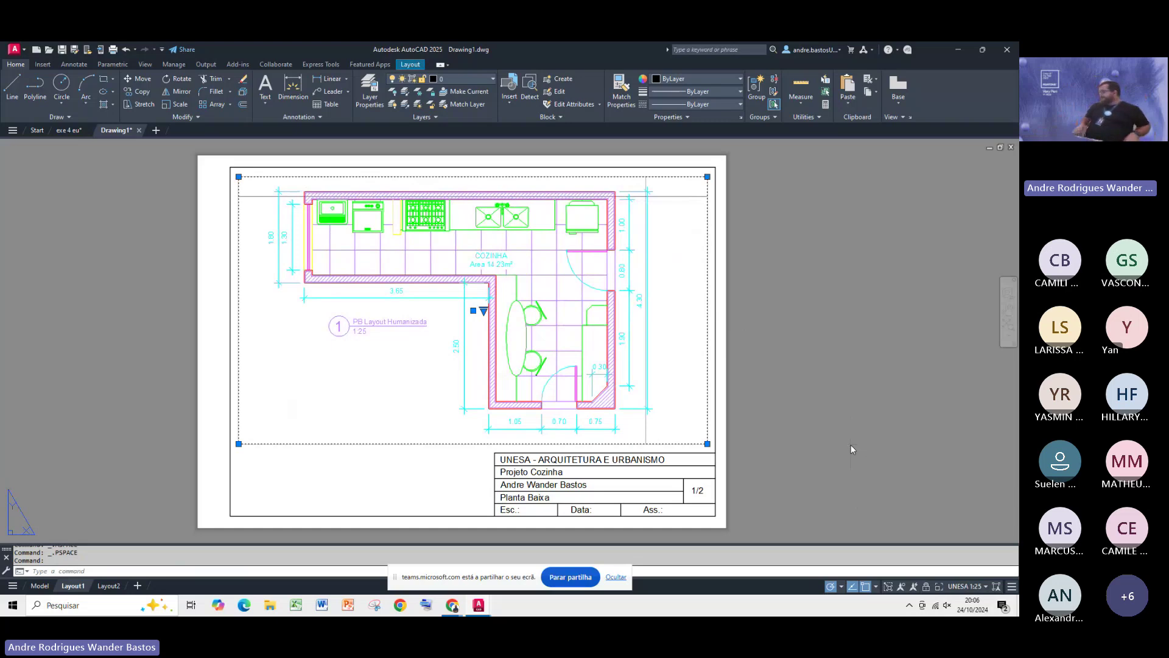
key("Escape")
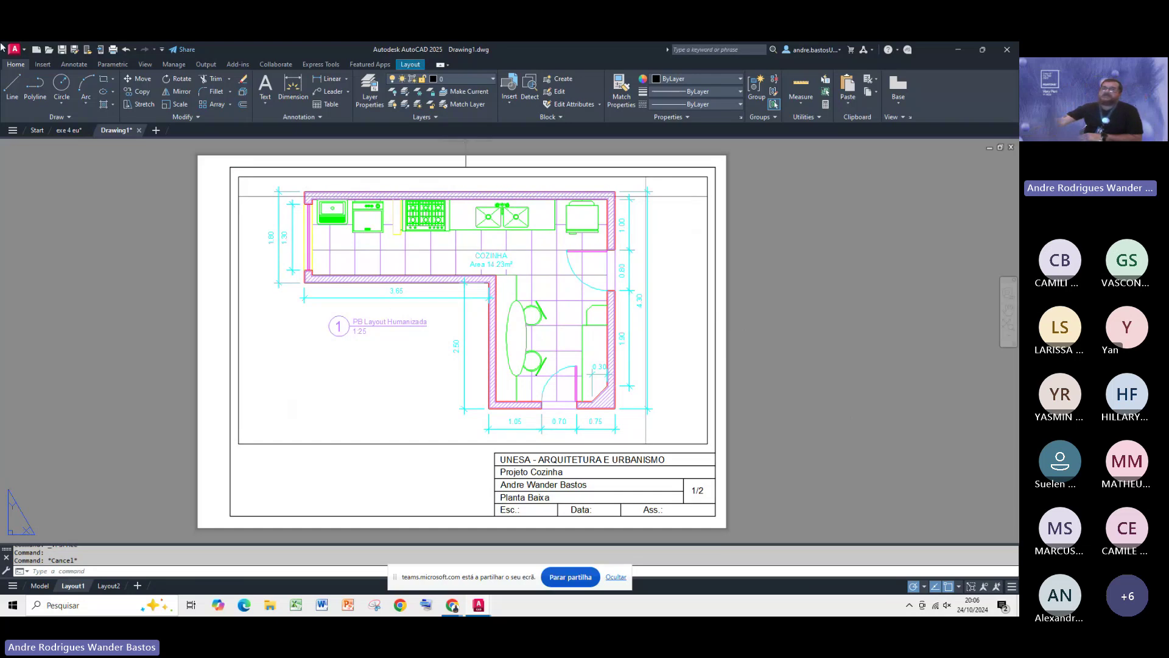
Step: Preview the single-sheet plot of Layout1, examine the plan's line weights and title block, and cancel plotting
left_click(113, 54)
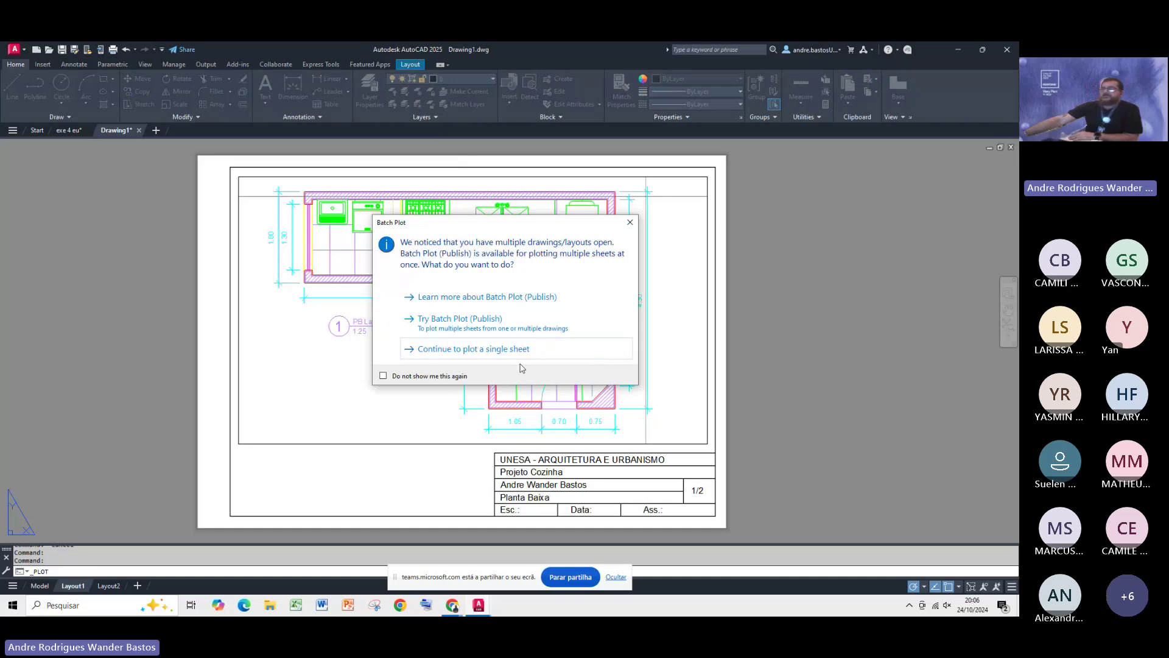
left_click(470, 350)
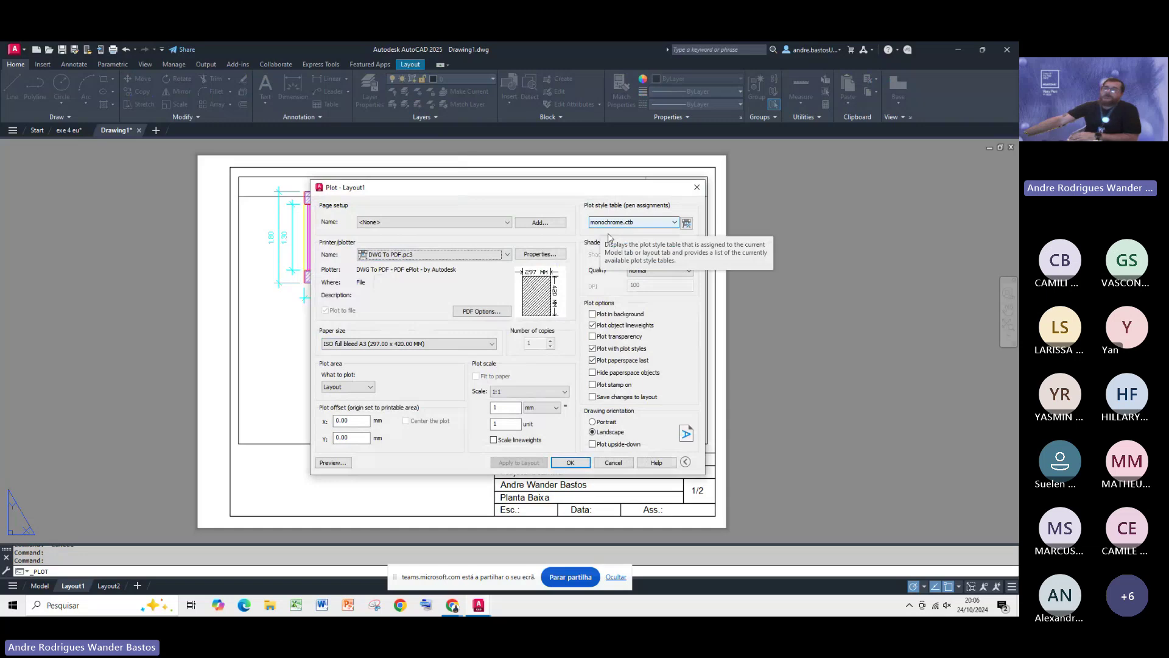
left_click(335, 463)
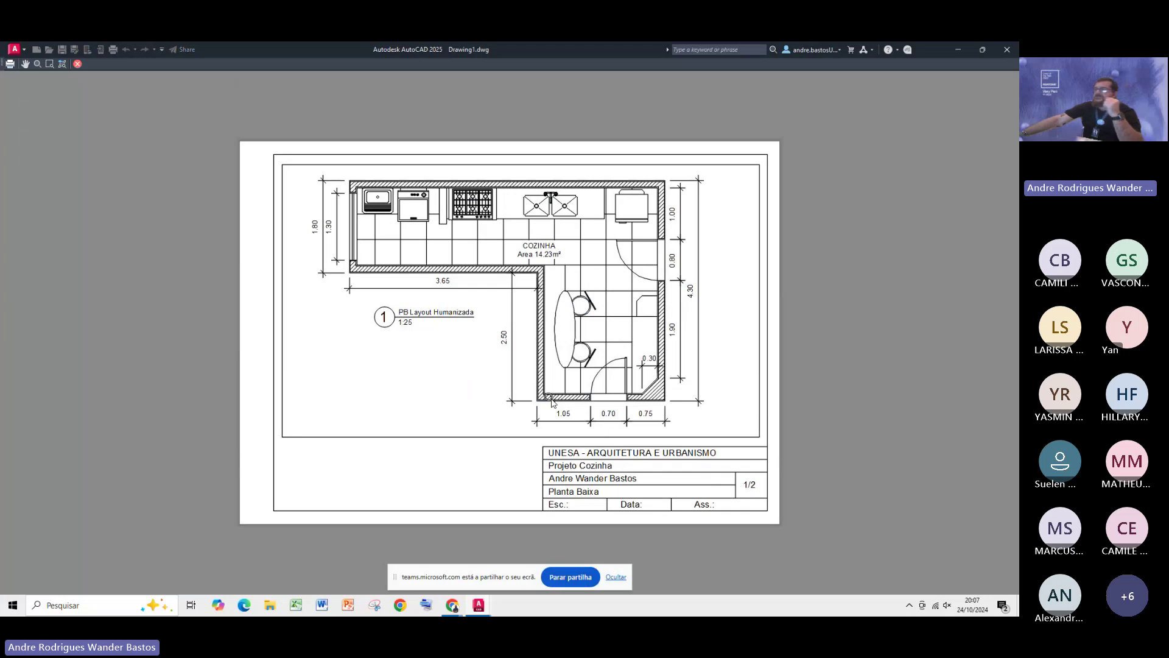
scroll(551, 394, "up", 5)
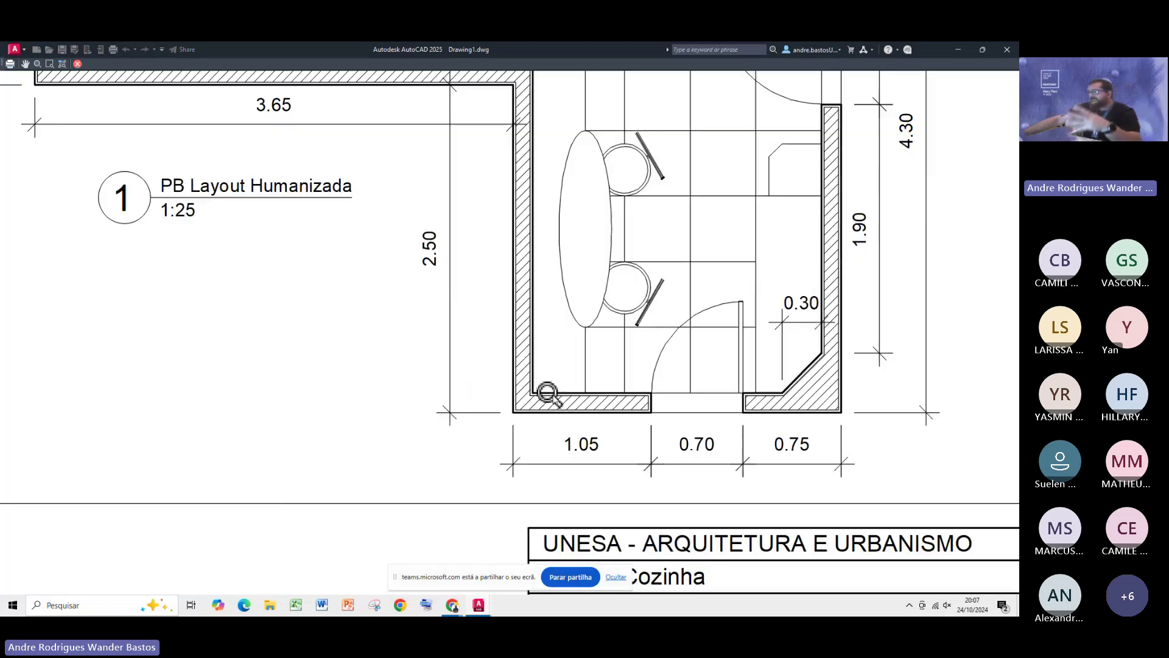
left_click_drag(630, 395, 505, 426)
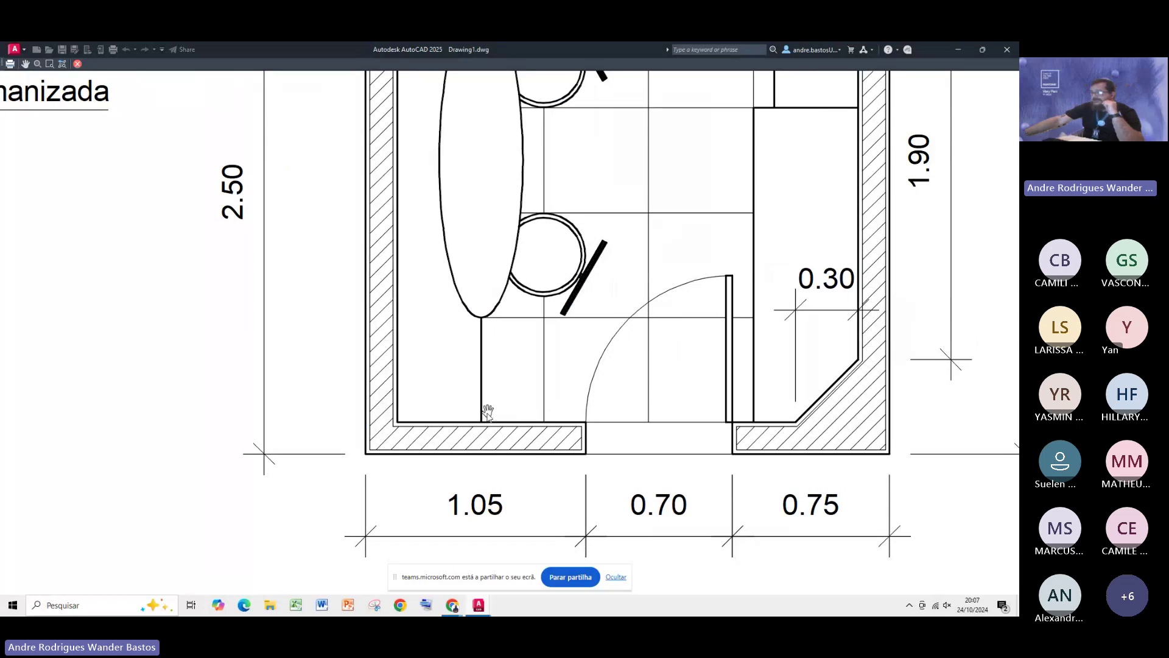
scroll(488, 413, "up", 3)
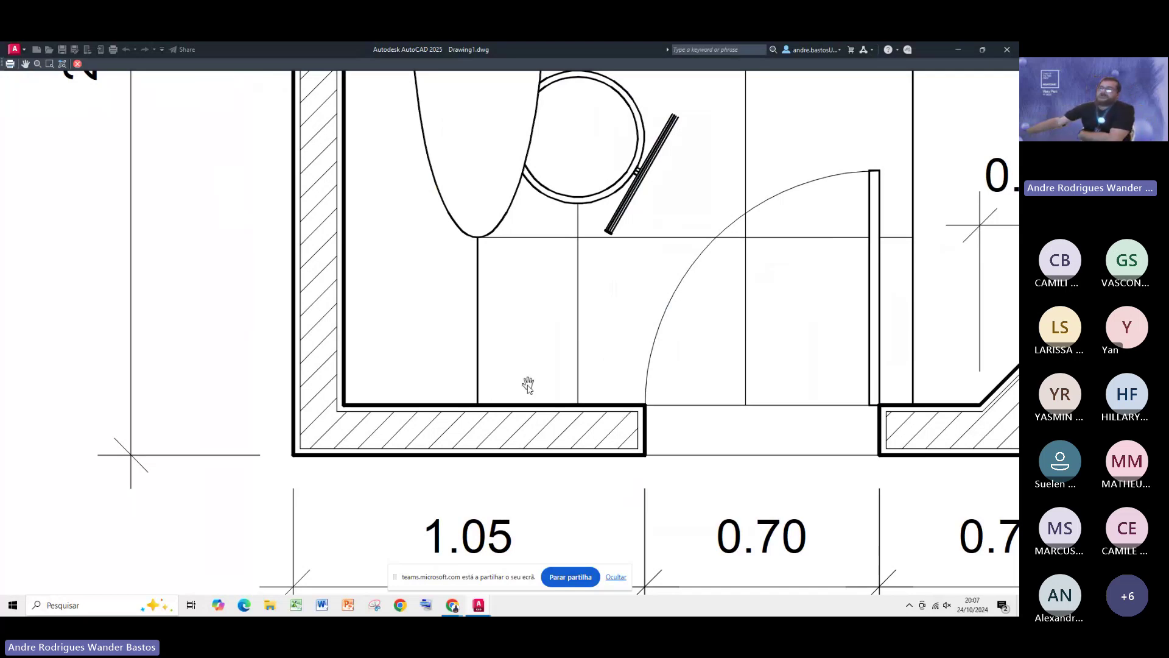
scroll(527, 383, "down", 5)
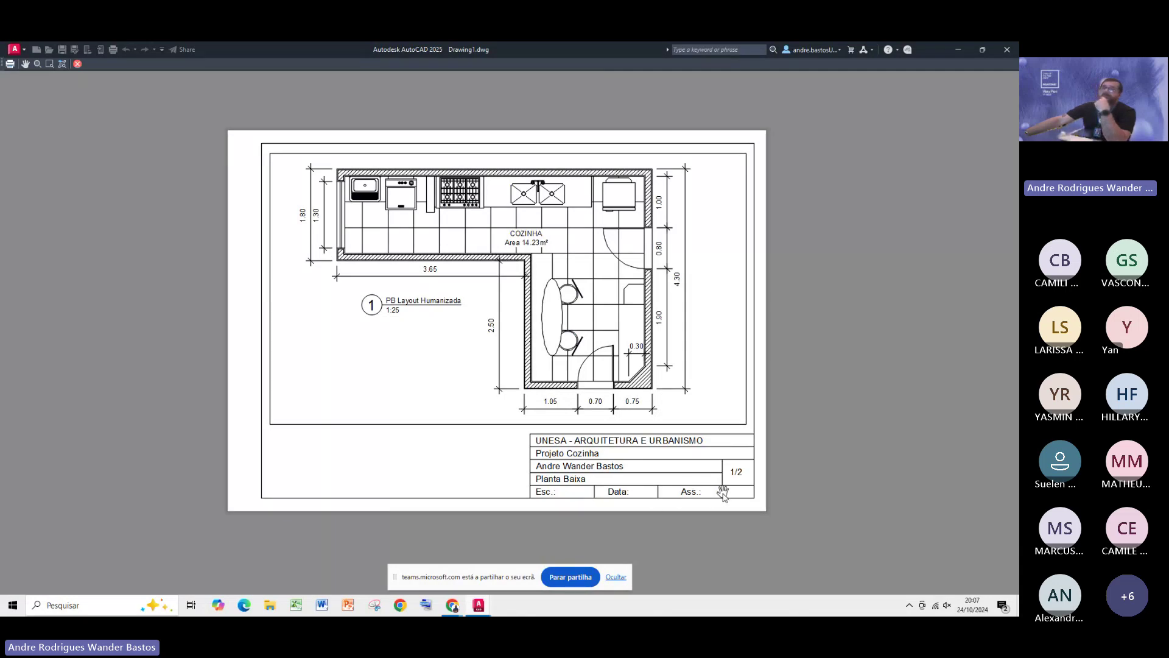
left_click(77, 64)
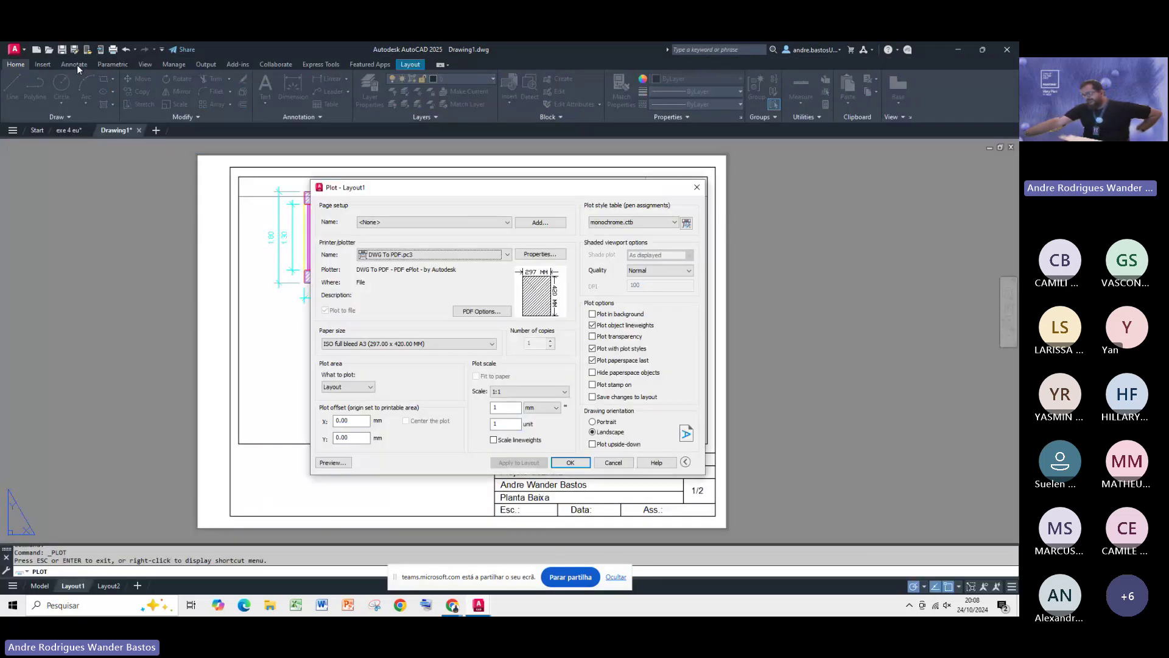
left_click(613, 463)
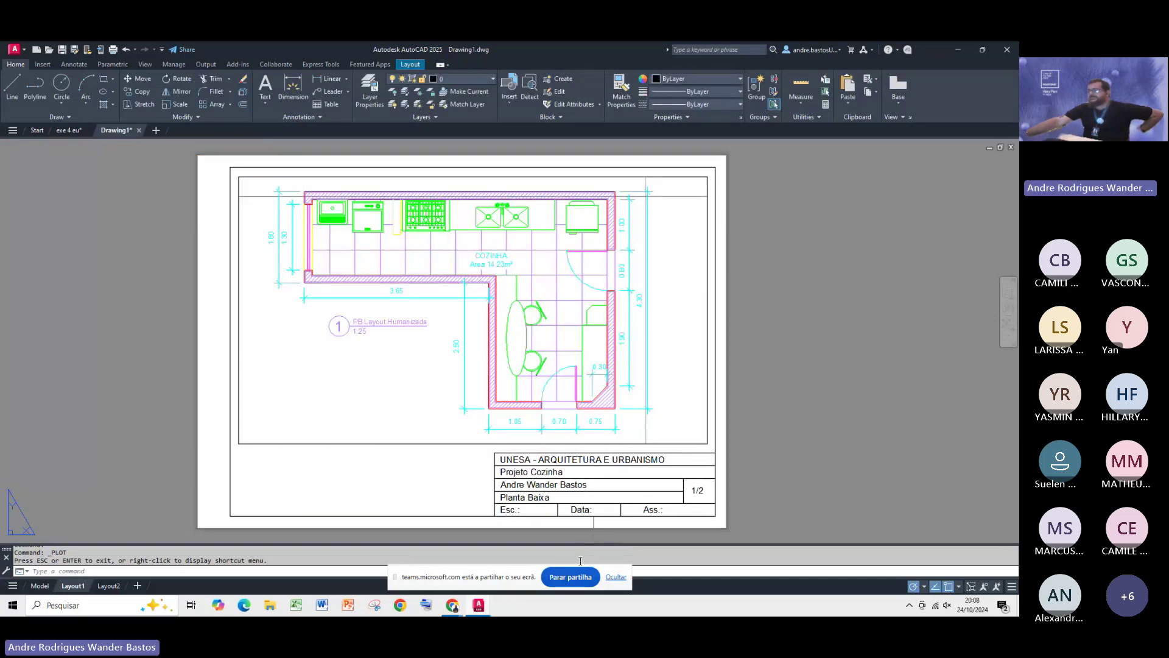
Step: Enter the scale 1:25 after "Esc.:" in the title block's bottom row and remove surplus spaces before "Data:"
scroll(541, 536, "up", 2)
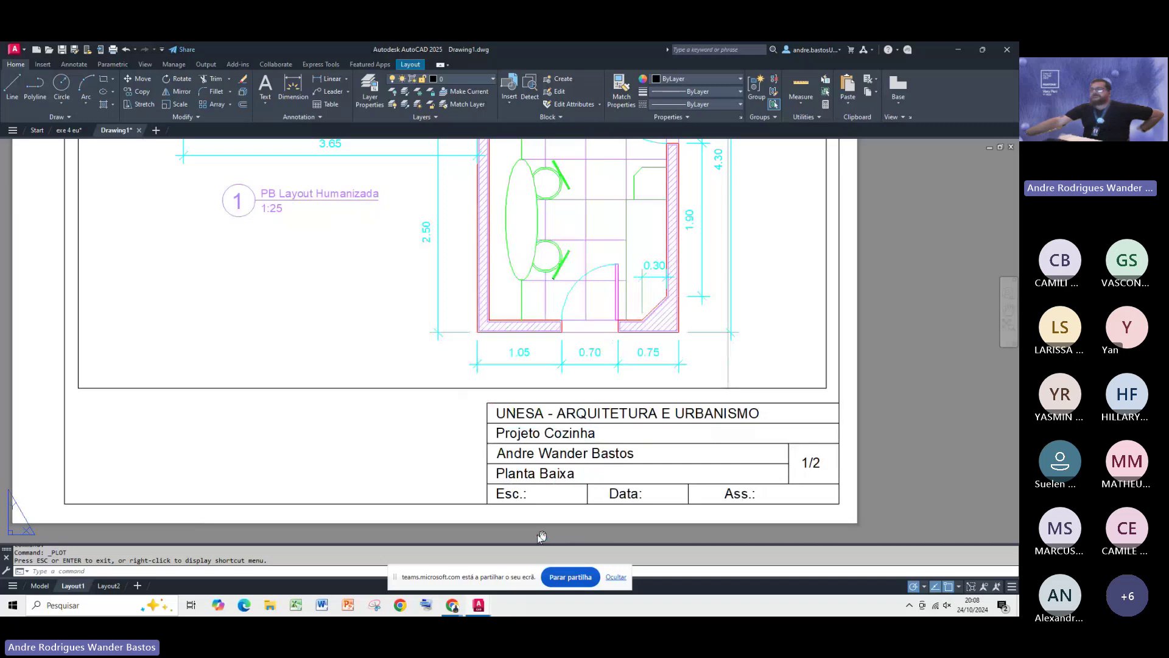
scroll(539, 536, "up", 2)
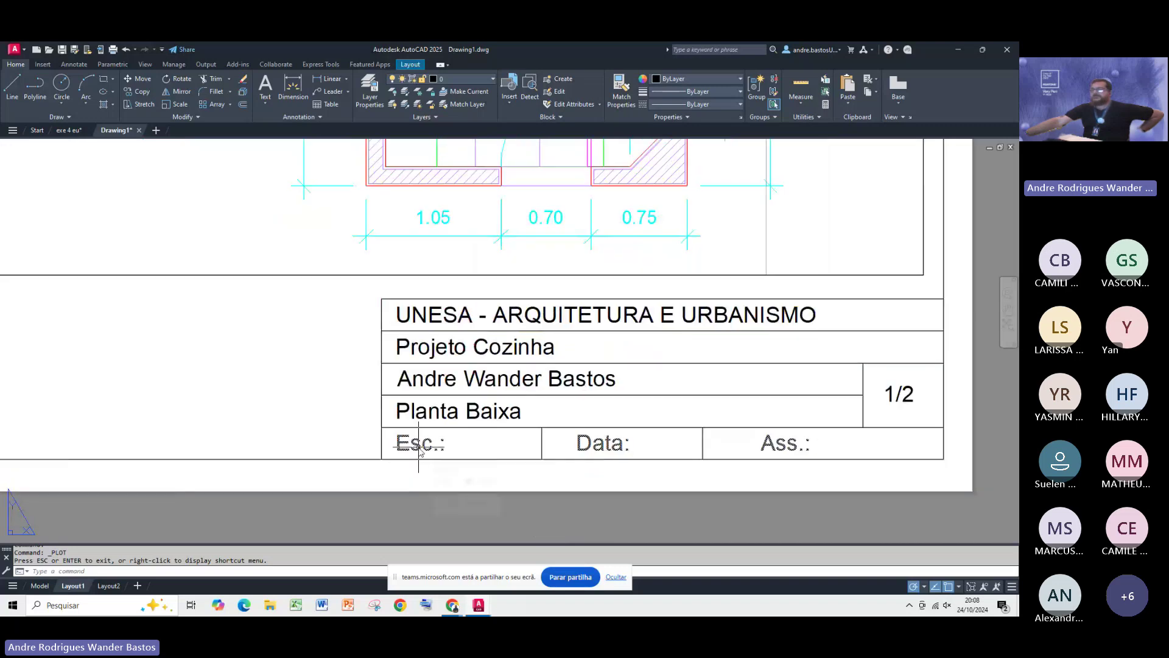
double_click(448, 453)
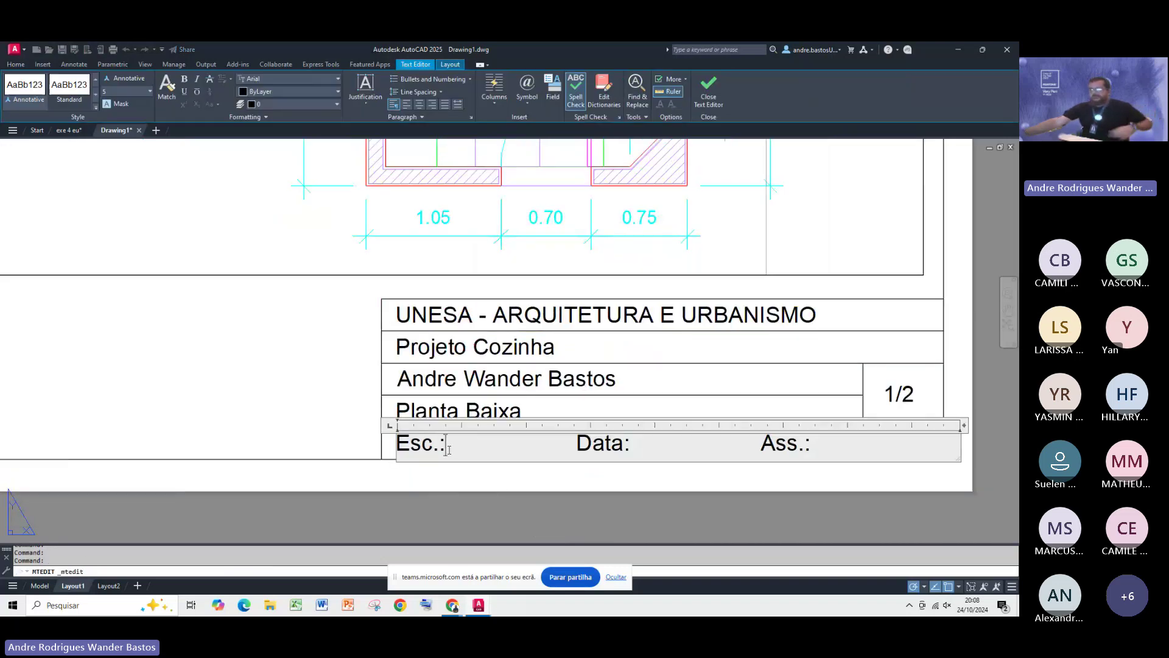
type("1?")
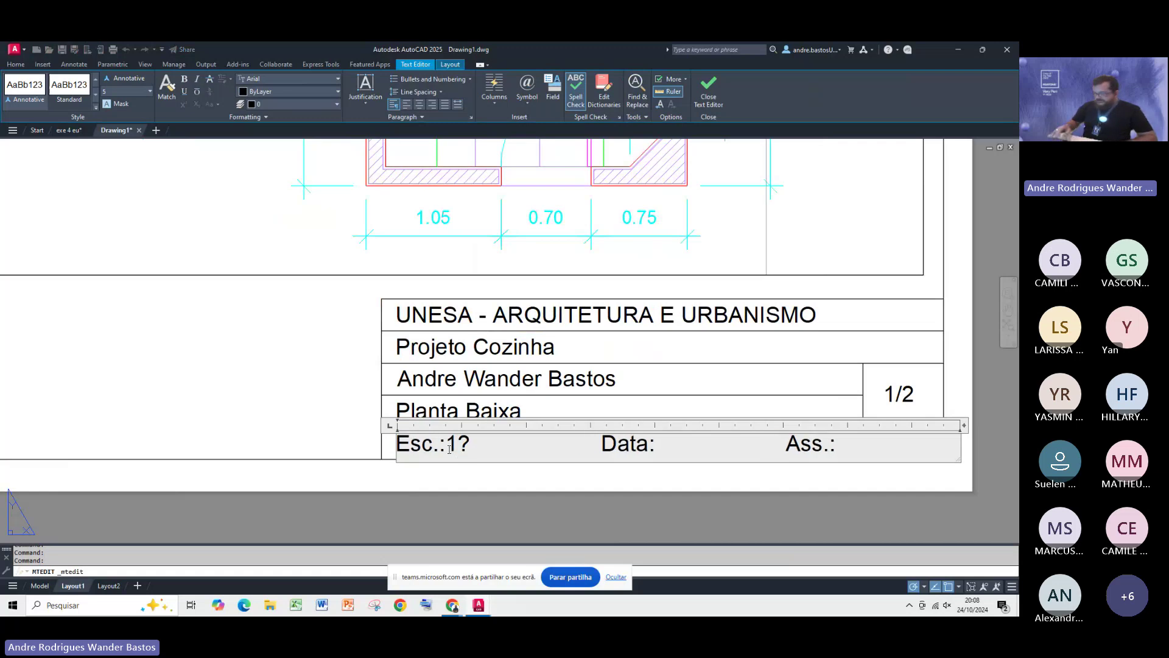
key("BackSpace")
type(":25")
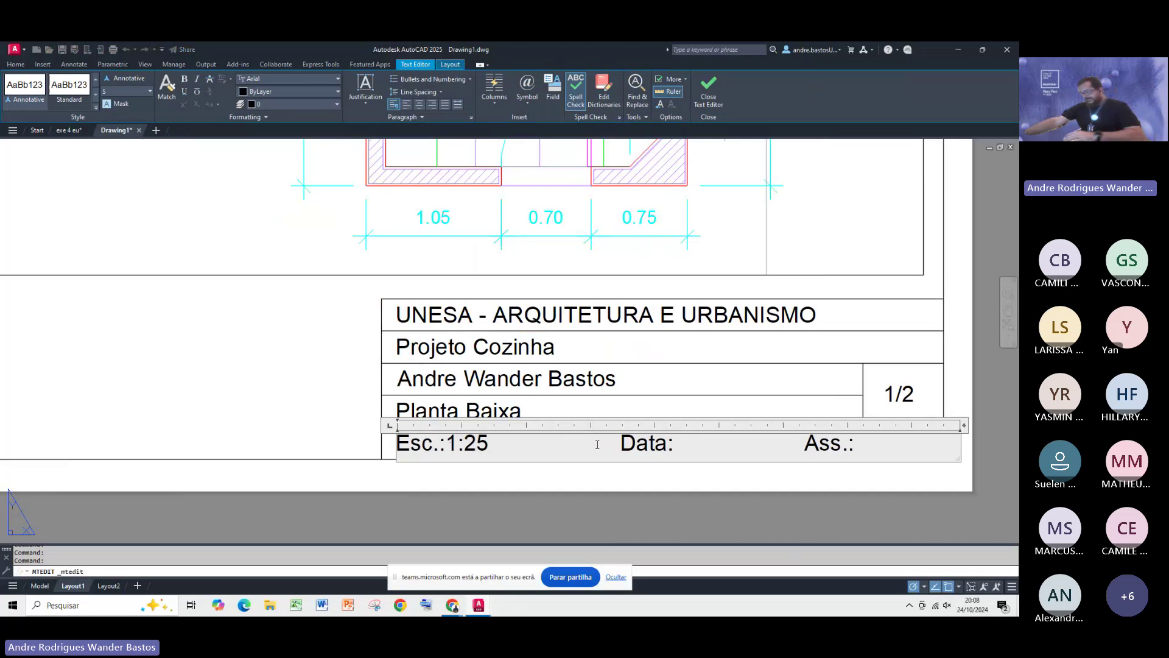
key("Delete")
key("Delete")
key("Delete")
key("Delete")
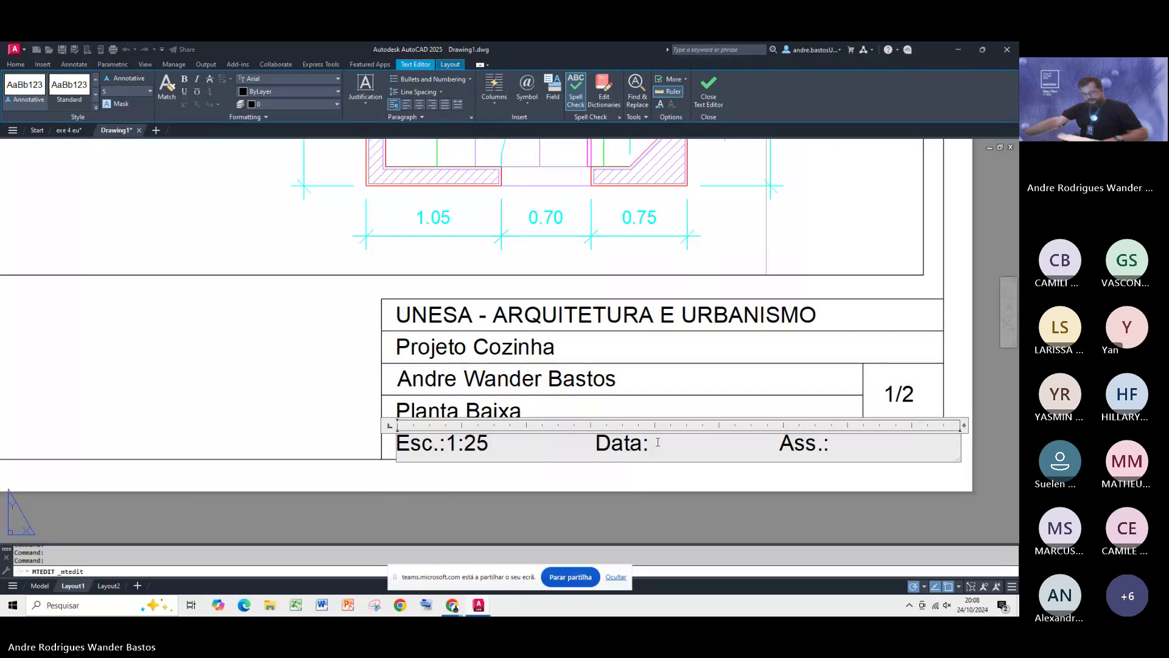
Step: Enter the date 24/10/24 after "Data:" and remove surplus spaces before "Ass.:"
type("2")
type("4/10/")
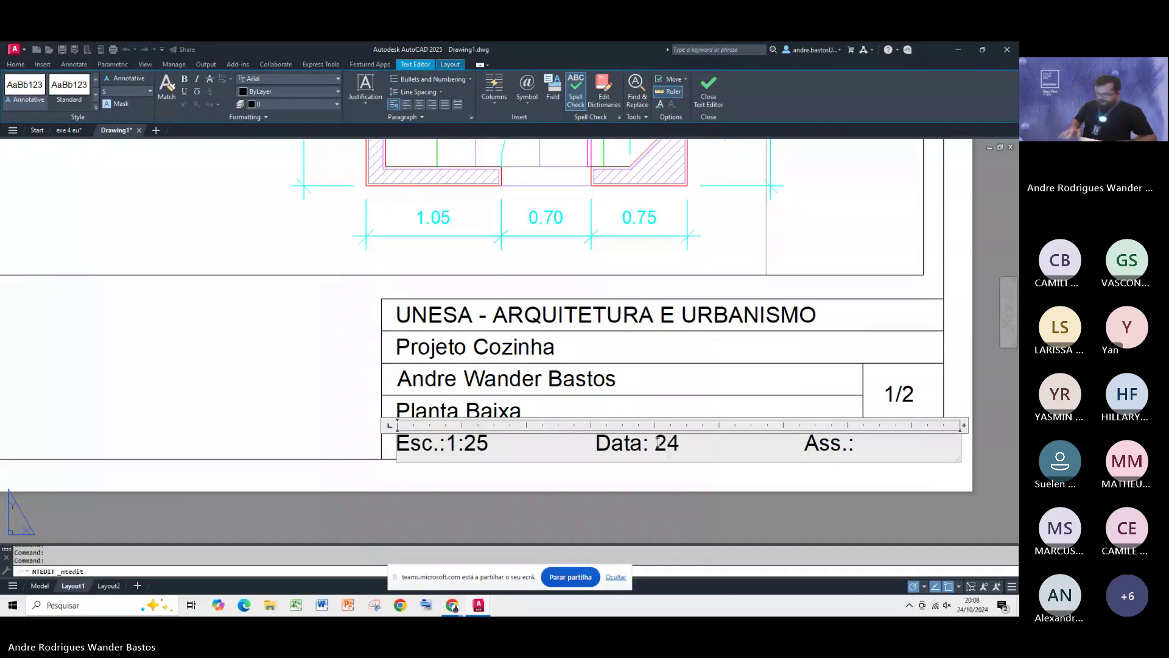
type("24")
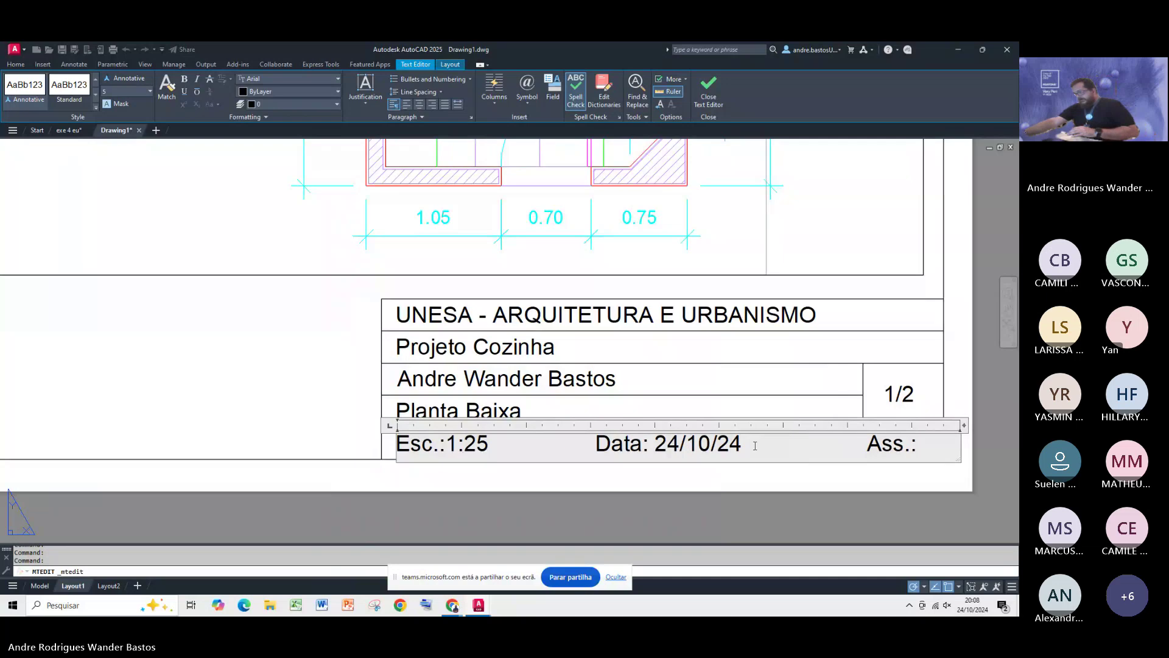
key("Delete")
key("Delete")
key("Delete")
key("Delete")
key("Delete")
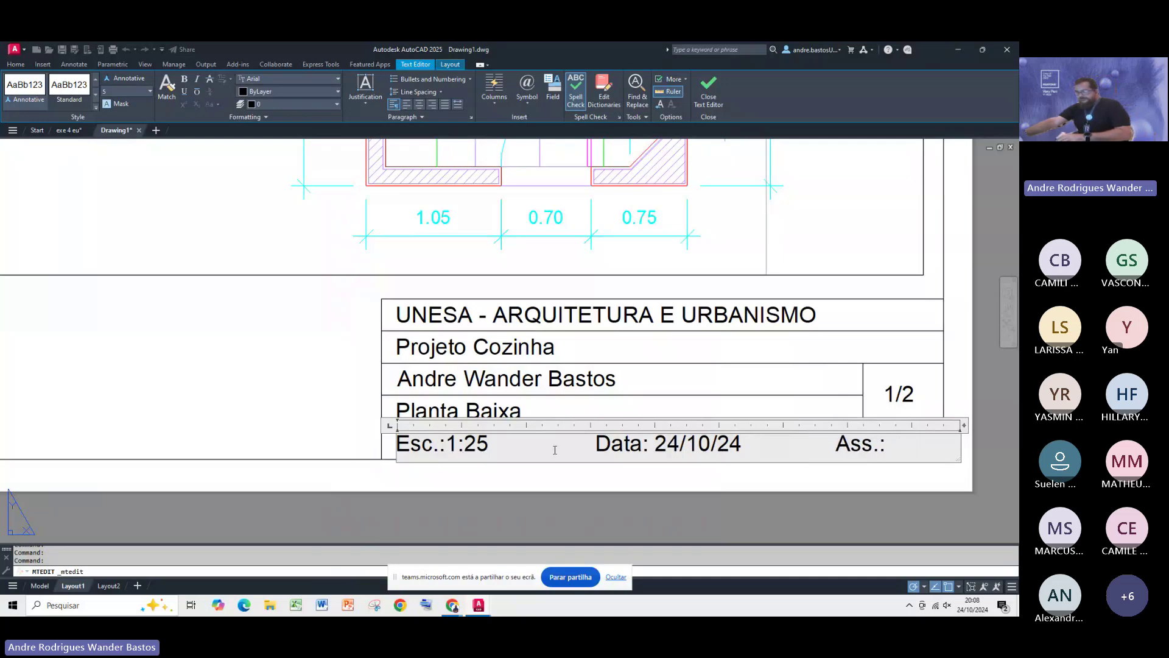
Step: Tighten the title block row by deleting more spaces before both the "Data:" and "Ass.:" labels
left_click(553, 449)
key("Delete")
key("Delete")
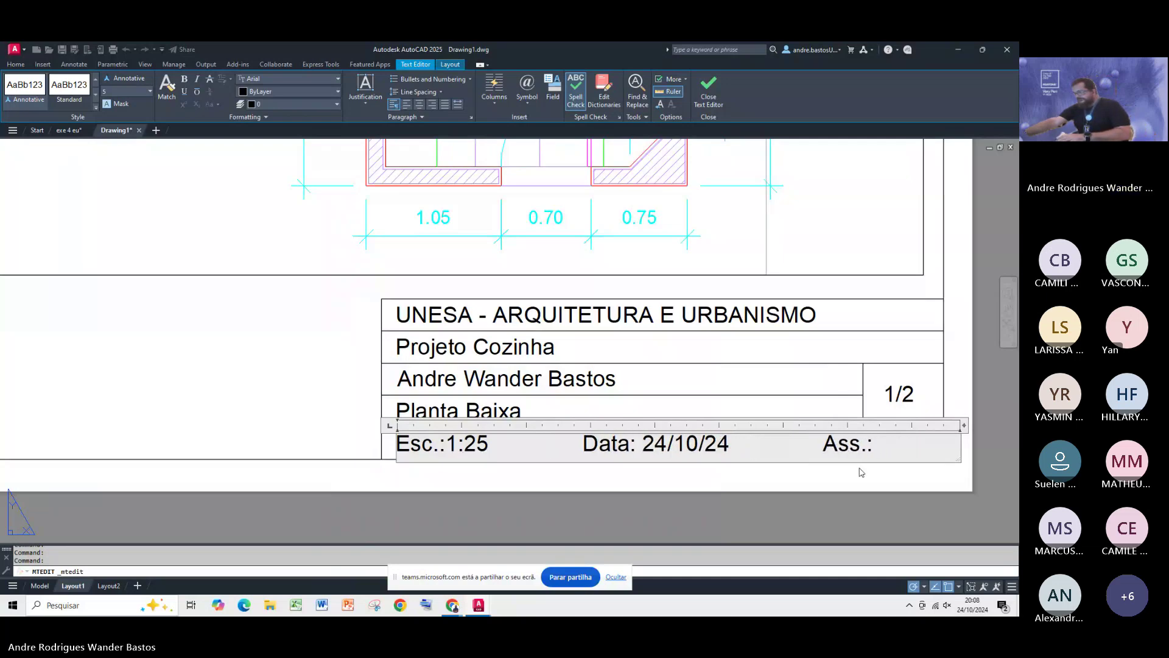
left_click(766, 448)
key("Delete")
key("Delete")
key("Delete")
key("Delete")
key("Delete")
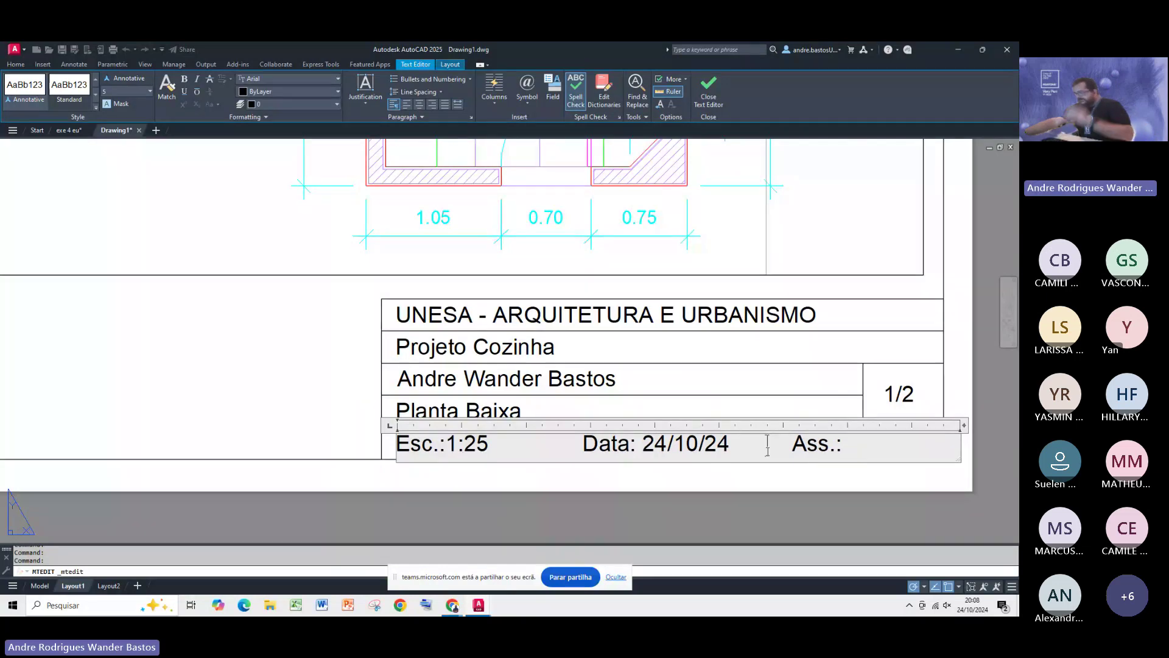
key("Delete")
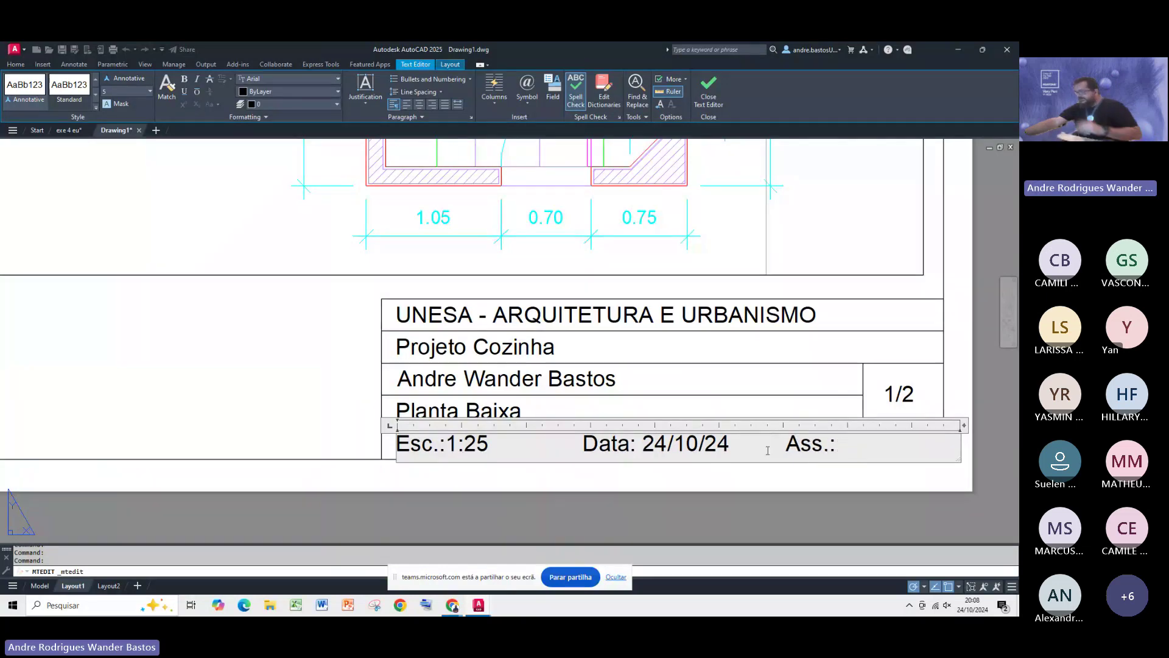
Step: Delete the remaining extra spaces before "Data:" so the date fits inside its title block cell, and finish the text edit
left_click(800, 523)
double_click(582, 447)
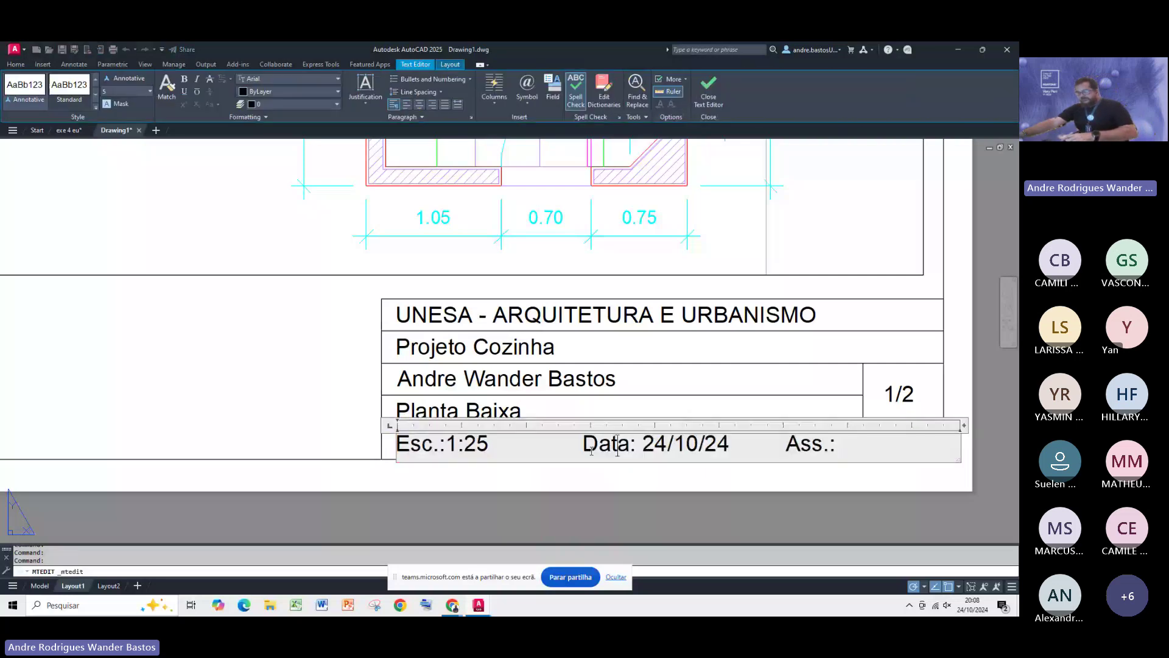
key("BackSpace")
key("BackSpace")
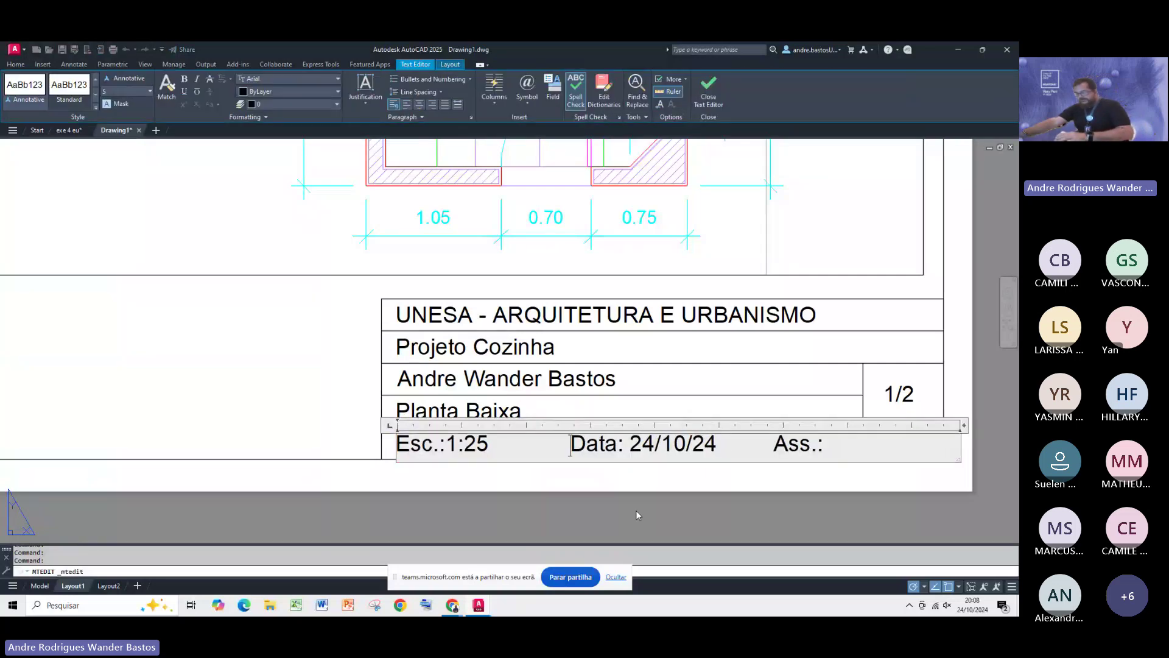
key("BackSpace")
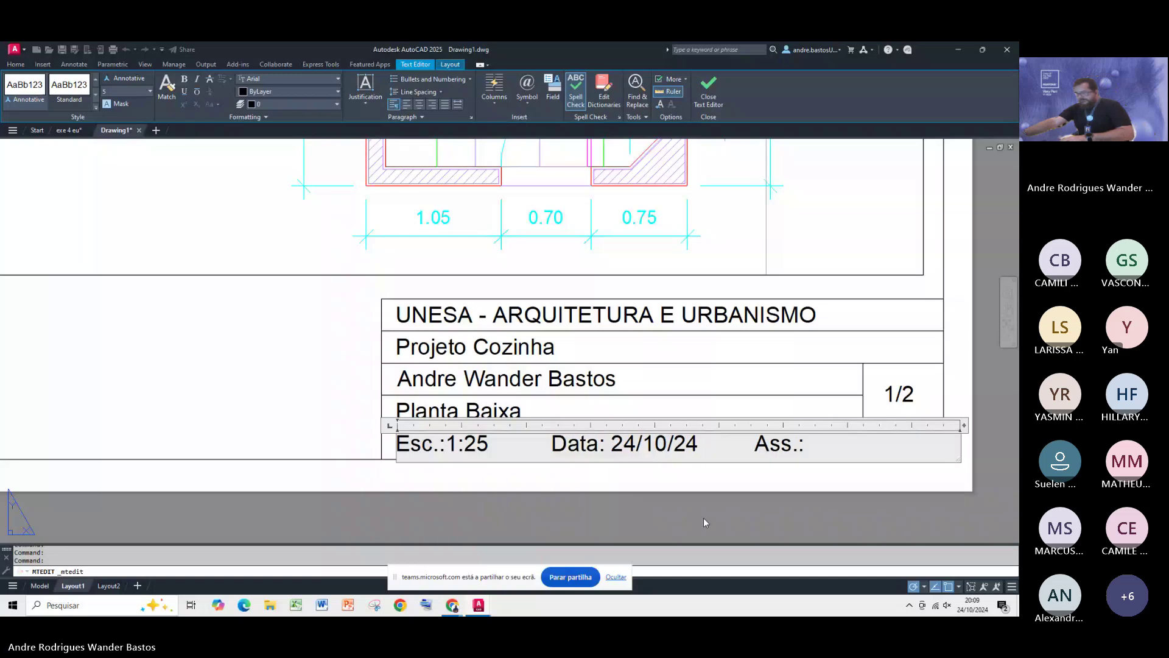
left_click(693, 480)
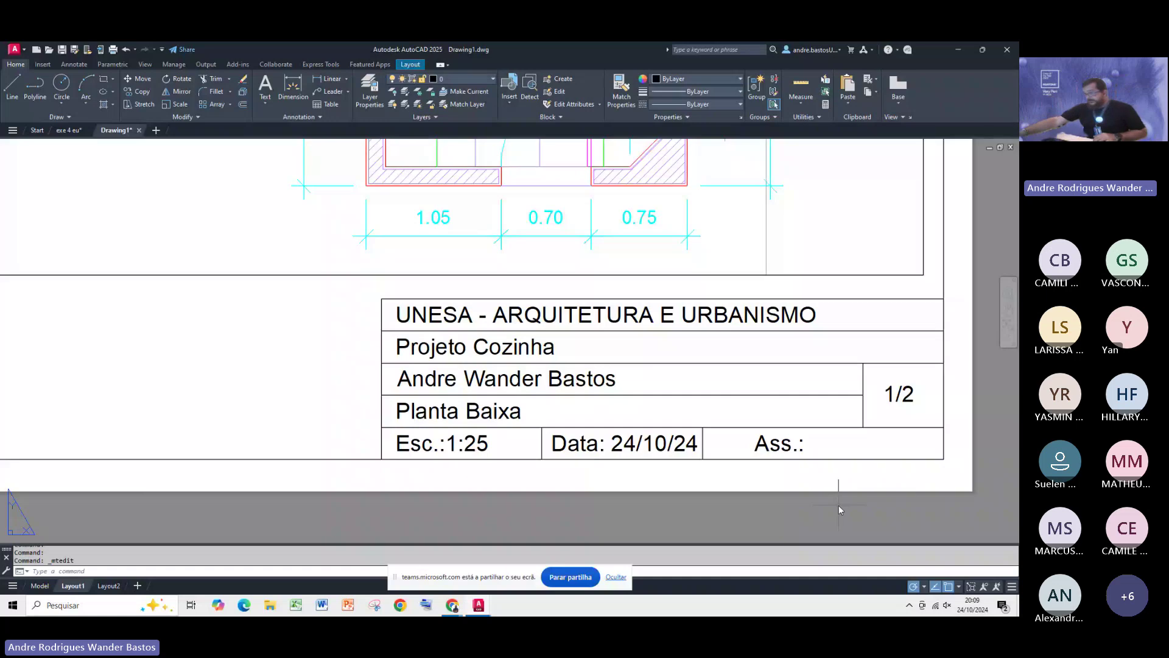
Step: Edit the bottom row text again to bring "Ass.:" closer to the start of its cell, and finish the edit
left_click(681, 449)
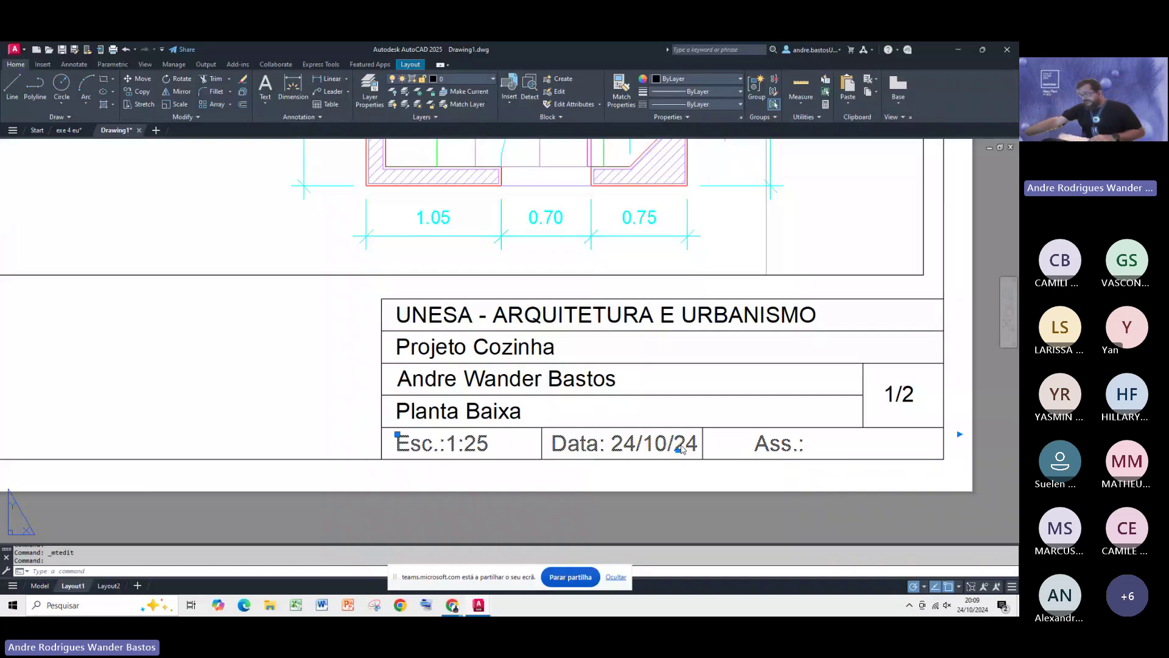
double_click(709, 444)
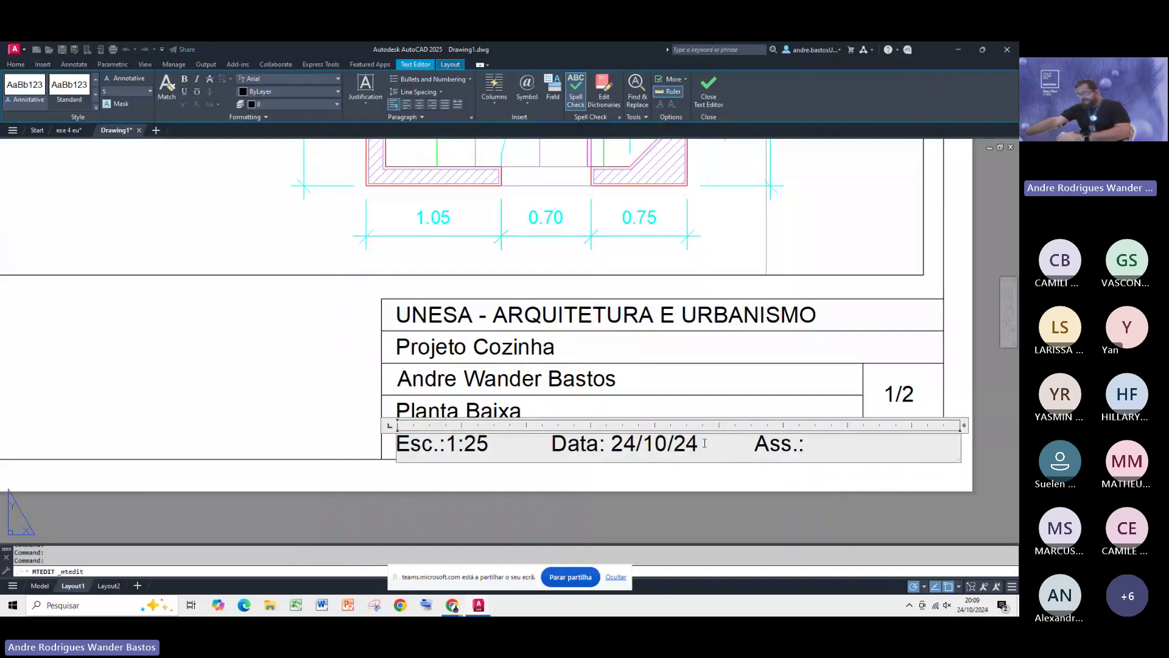
key("Delete")
key("Delete")
key("Delete")
key("Delete")
left_click(722, 490)
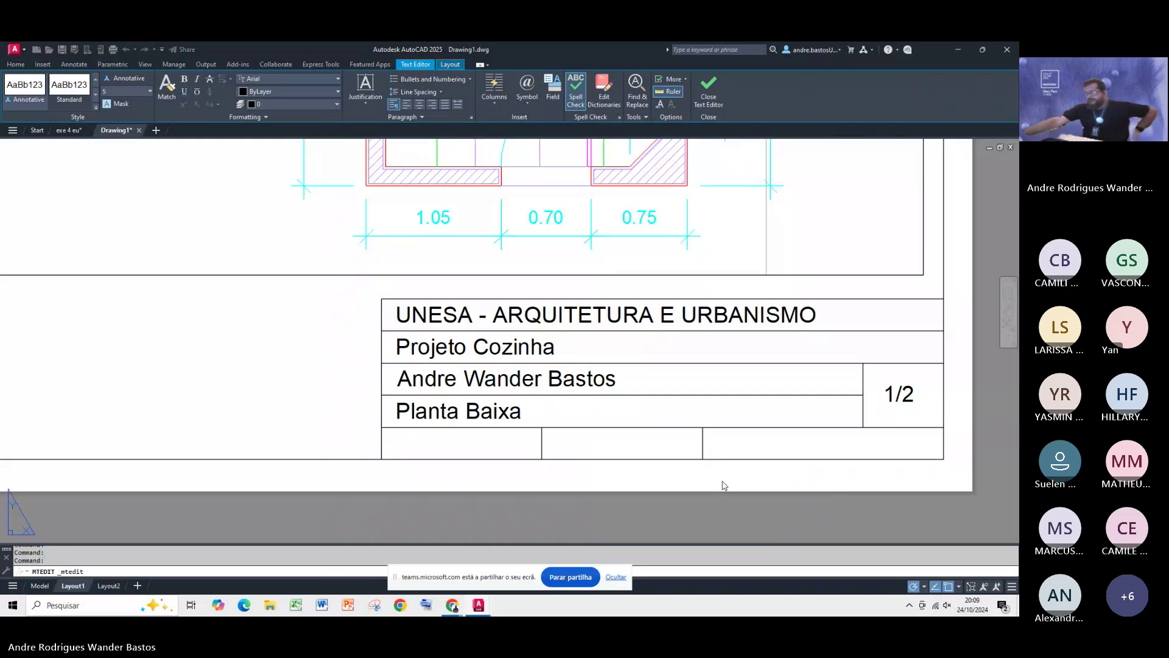
Step: Return to model space and open the Layer Properties Manager, placed over the drawing and widened to show more columns
middle_click_drag(645, 352, 653, 416)
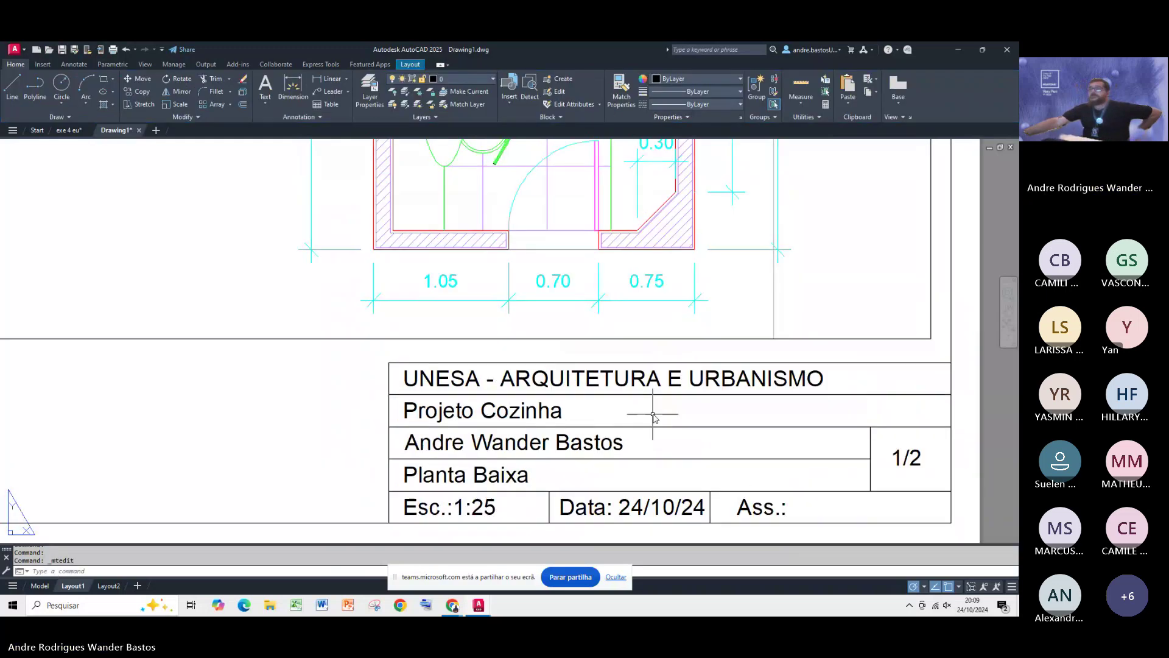
scroll(653, 415, "down", 4)
middle_click_drag(573, 438, 581, 448)
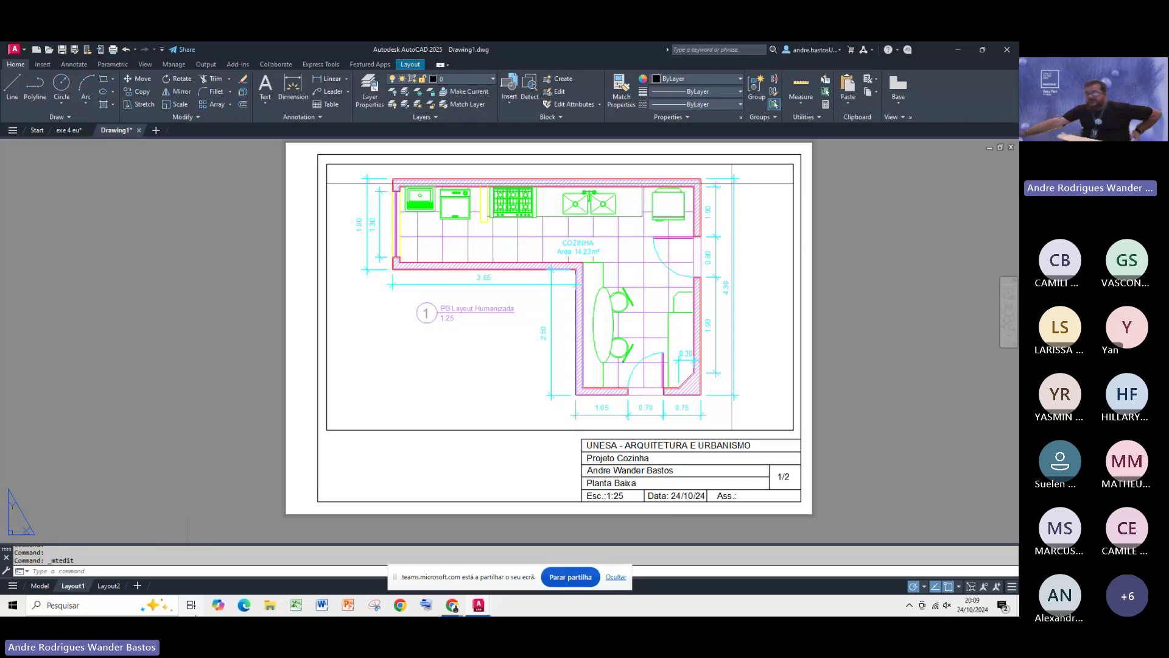
left_click(40, 585)
middle_click_drag(372, 172, 404, 207)
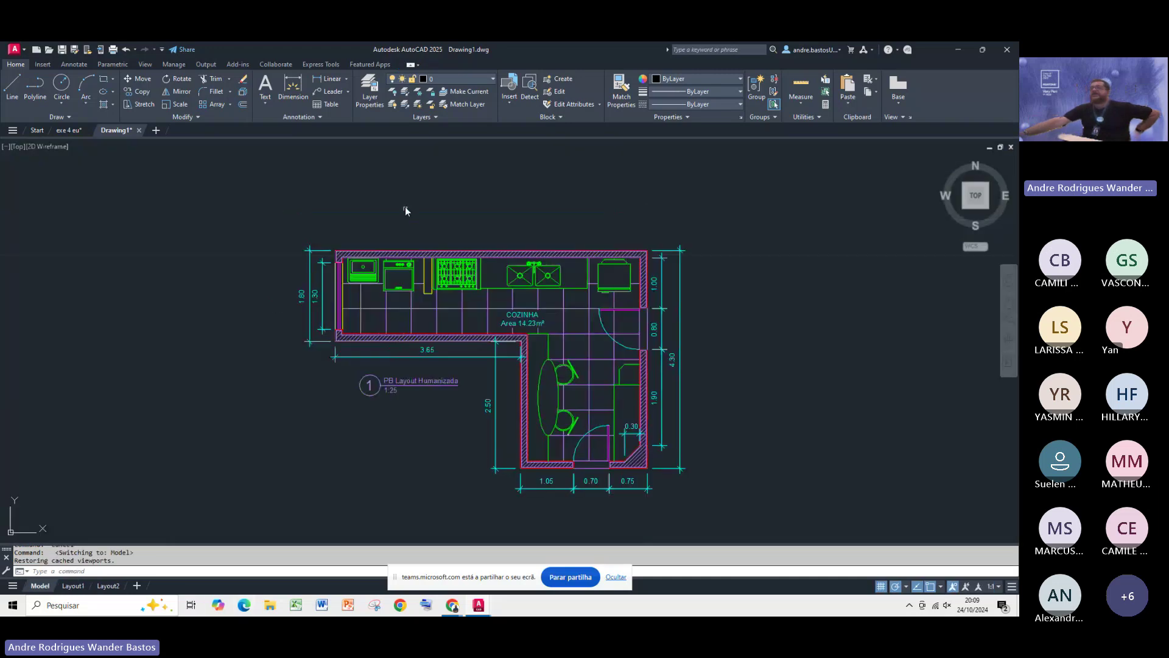
left_click(369, 98)
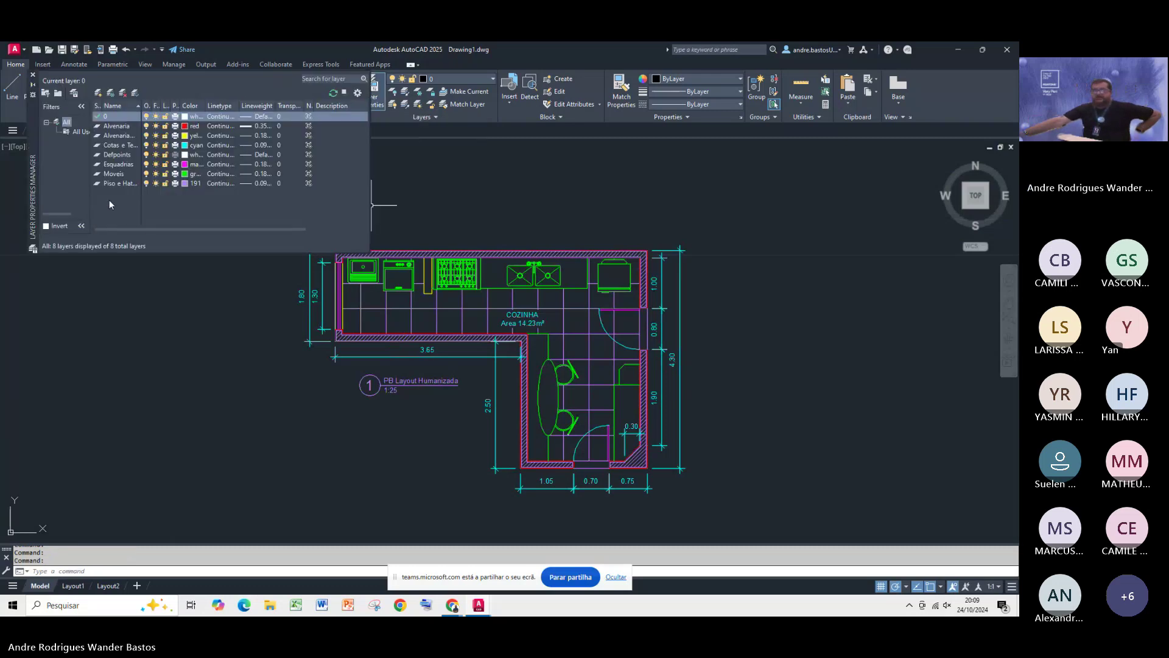
mouse_move(29, 190)
left_mouse_down()
mouse_move(69, 224)
mouse_move(233, 272)
mouse_move(245, 296)
left_mouse_up()
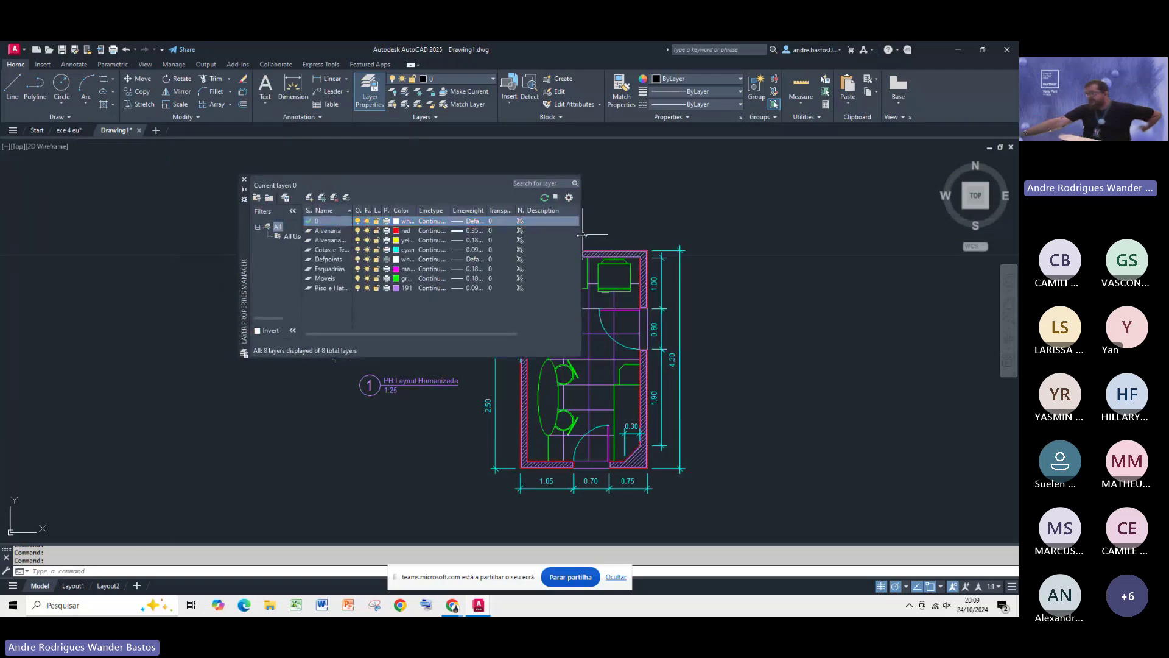
left_click_drag(581, 238, 797, 257)
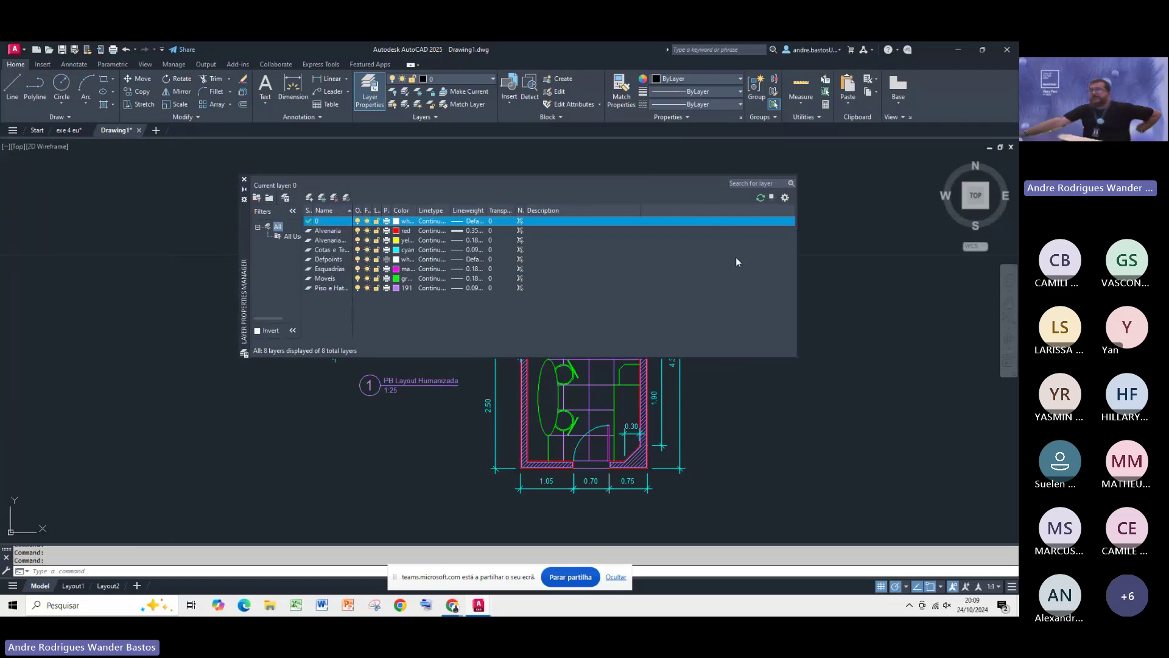
Step: Widen the On, Freeze, Lock, Plot, Color, Linetype and Lineweight columns so they are readable, and reposition the layer manager
left_click_drag(361, 209, 375, 210)
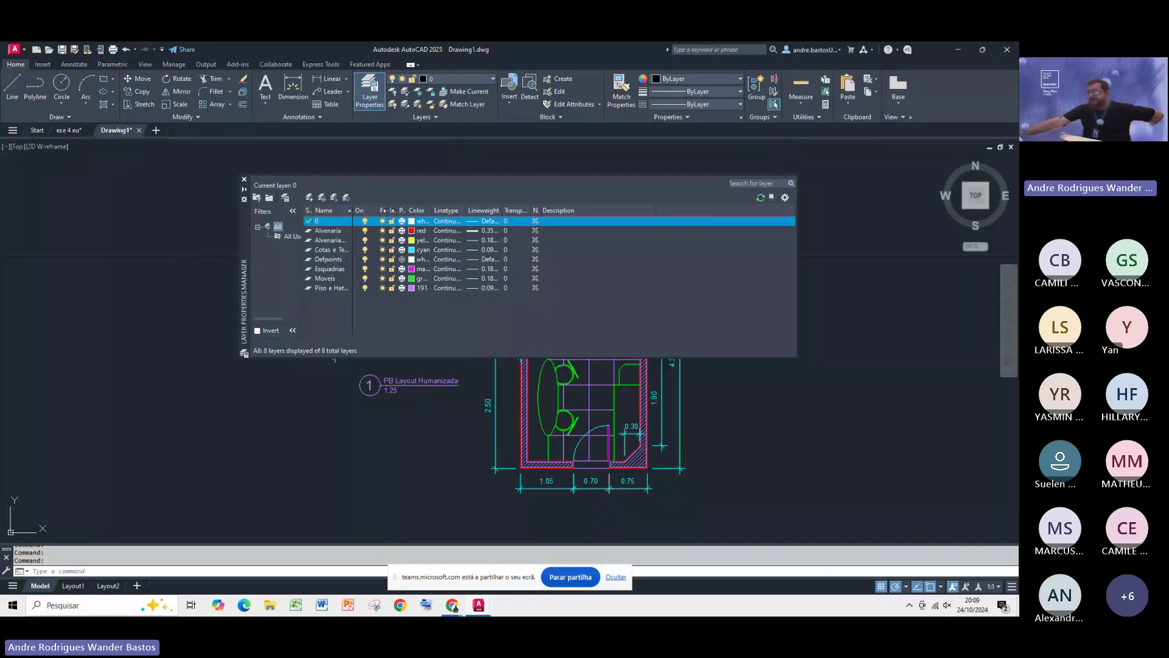
left_click_drag(388, 210, 468, 210)
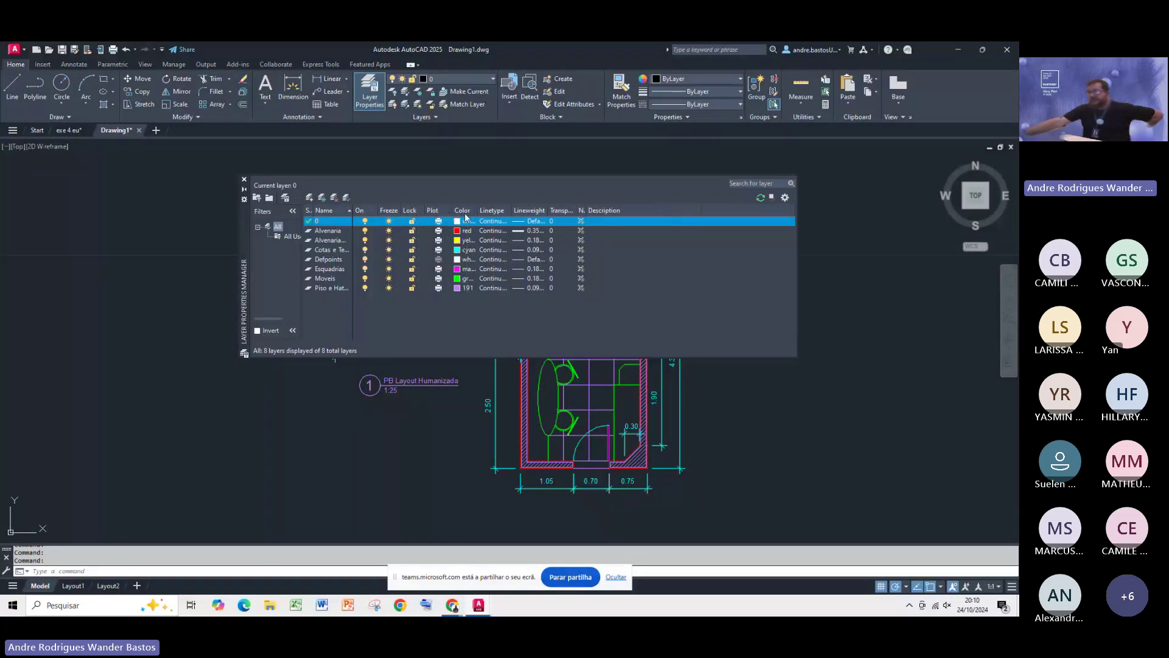
left_click_drag(474, 210, 608, 210)
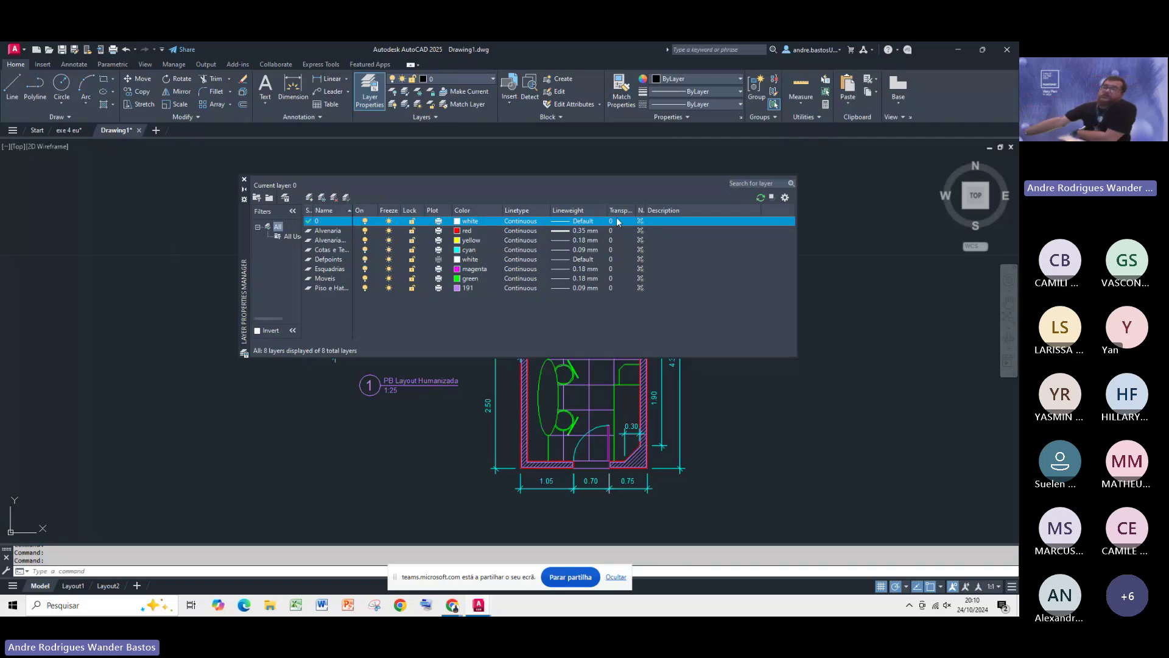
left_click_drag(248, 259, 243, 302)
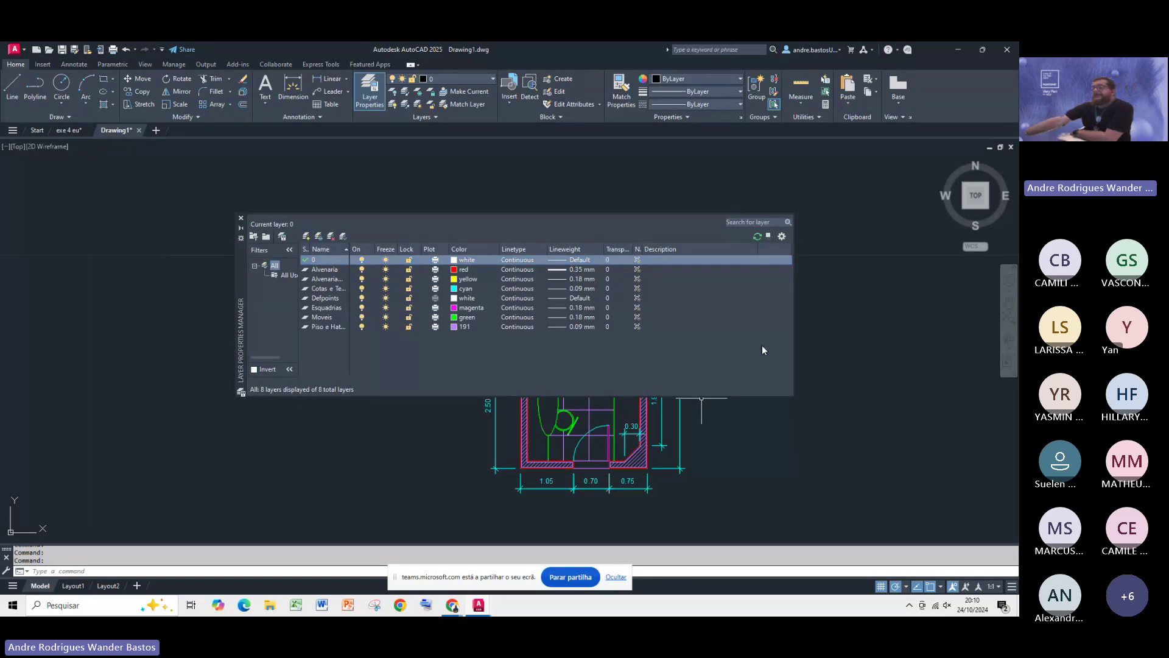
Step: Create a layer named VP, set it to not plot, and close the layer manager
left_click(306, 236)
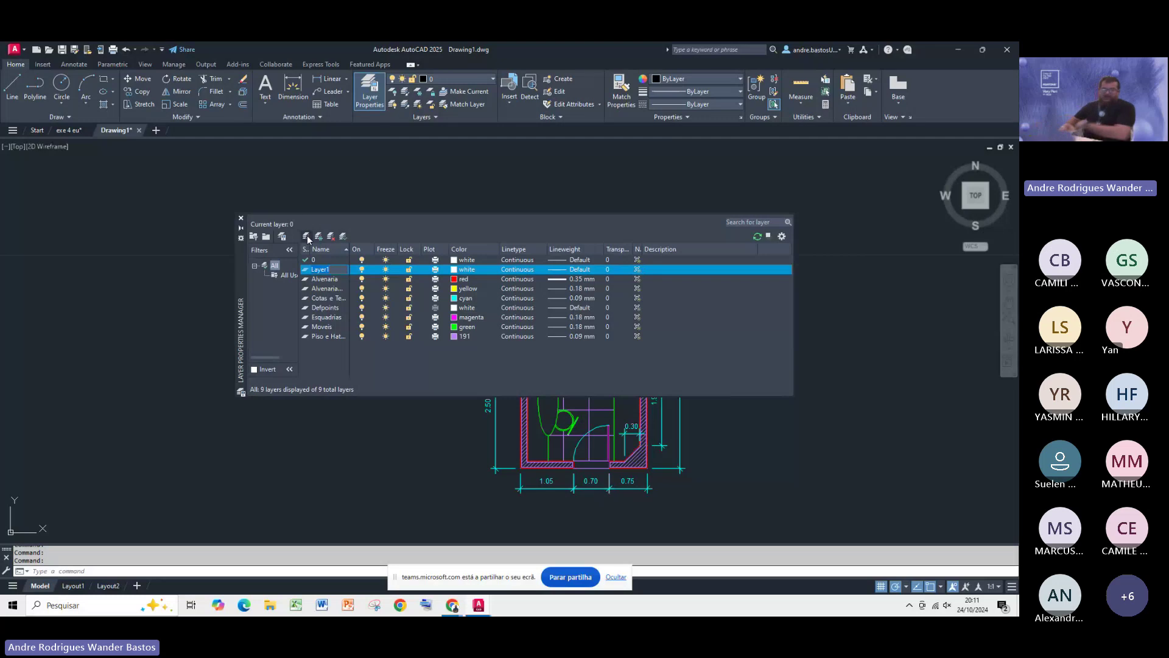
type("vp")
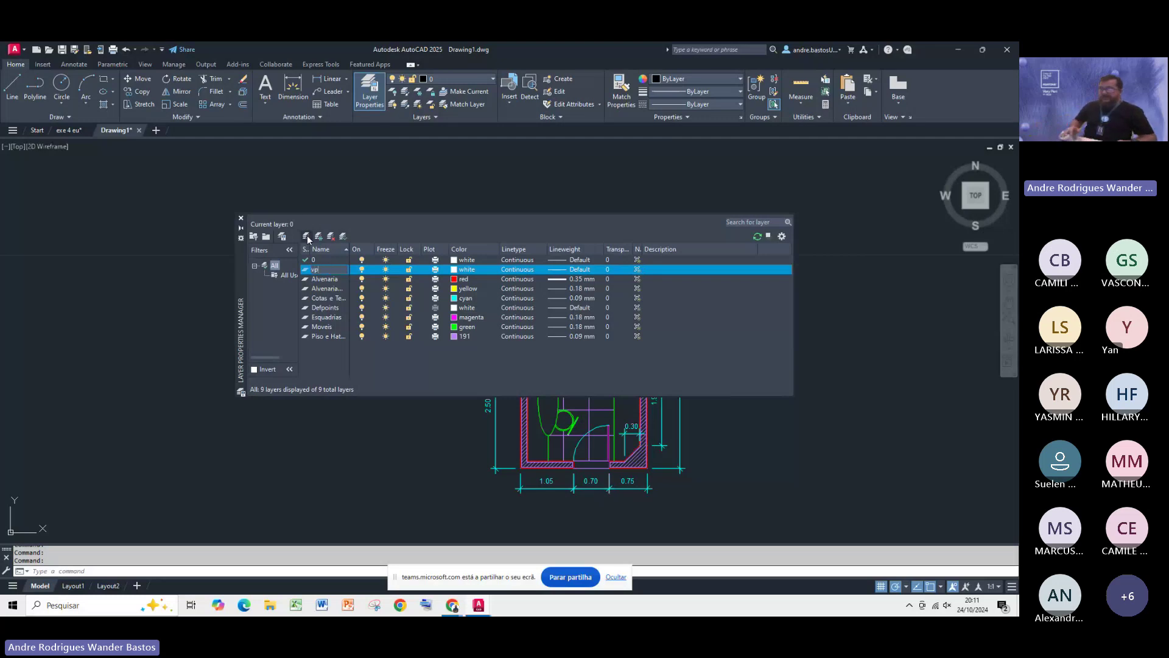
key("Return")
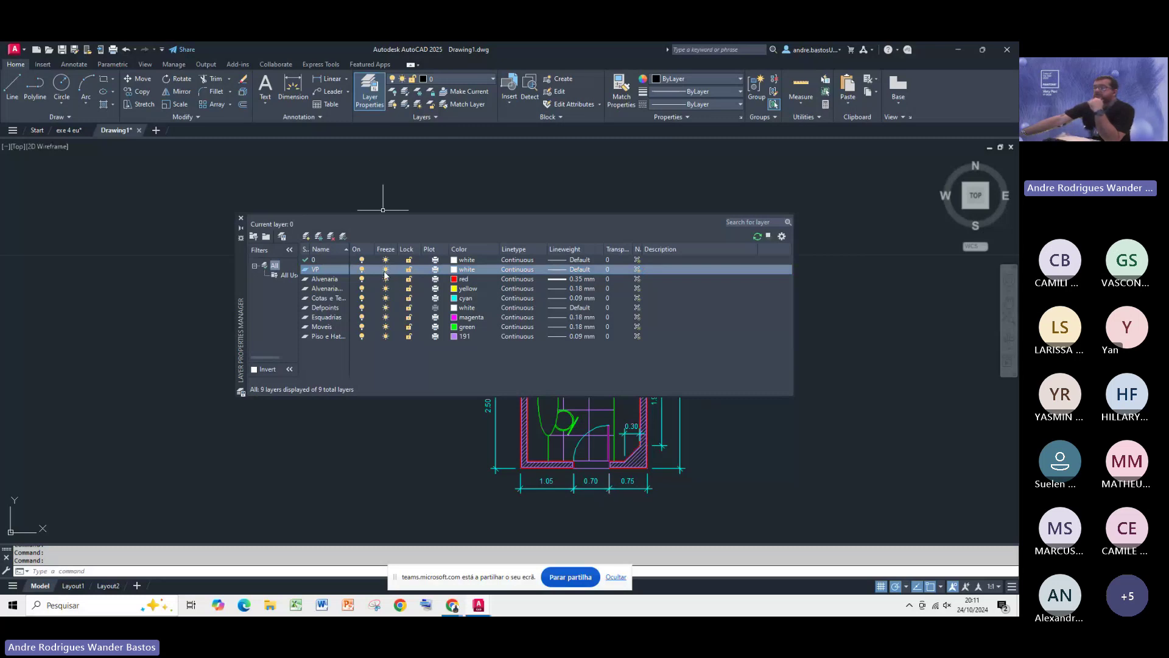
left_click(436, 270)
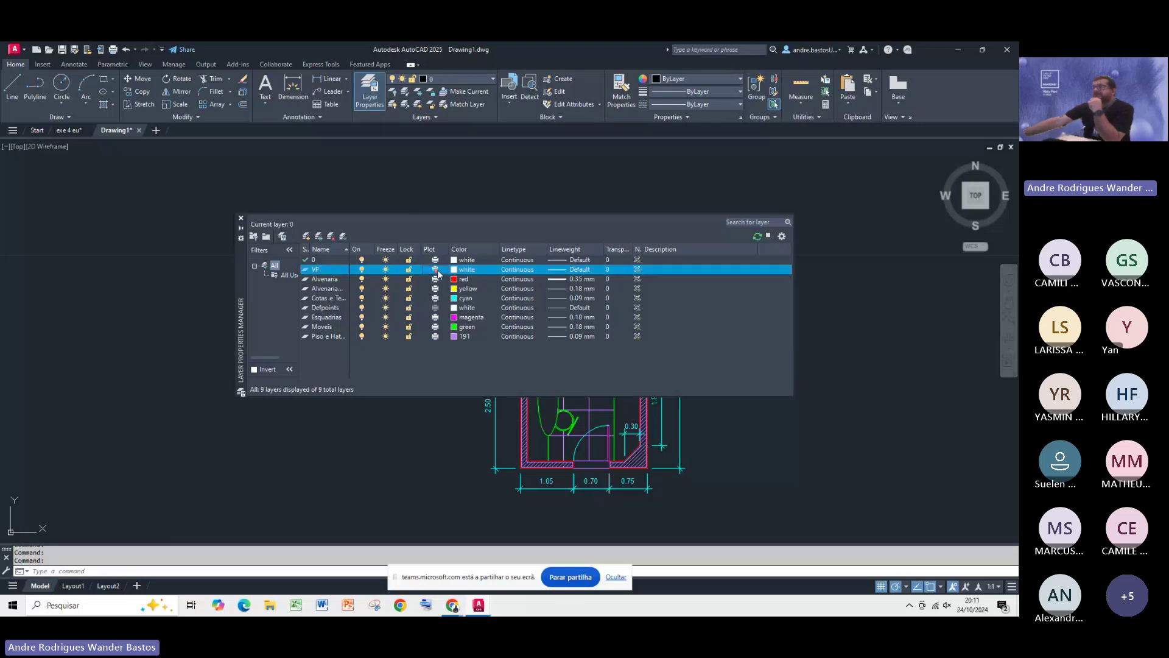
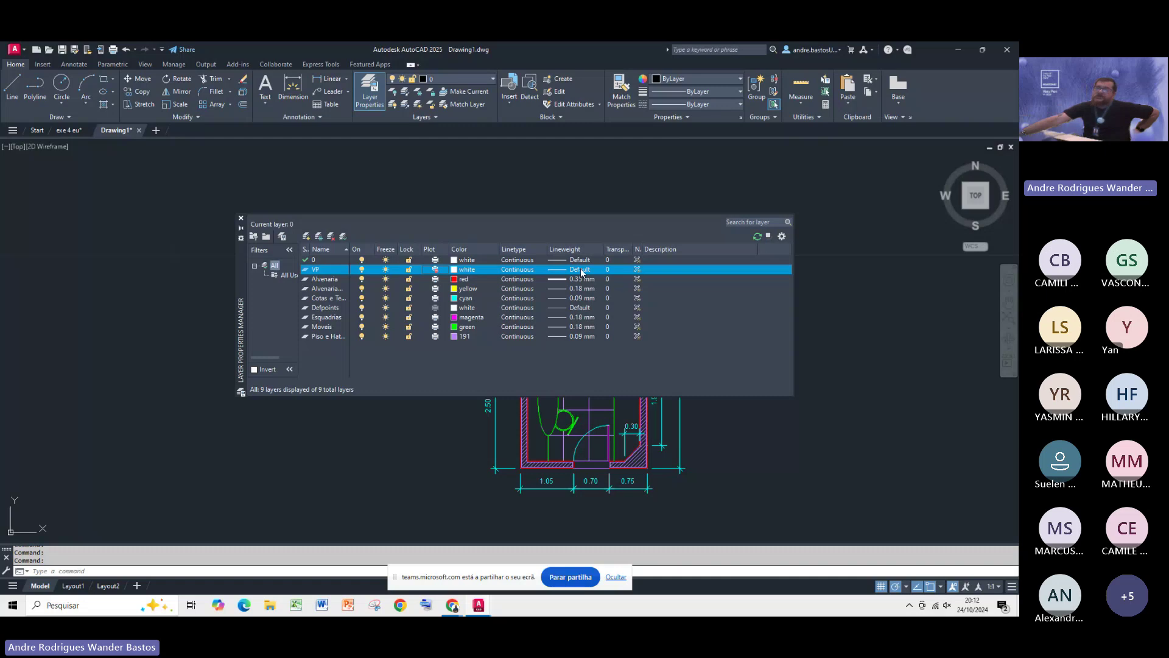
left_click(242, 220)
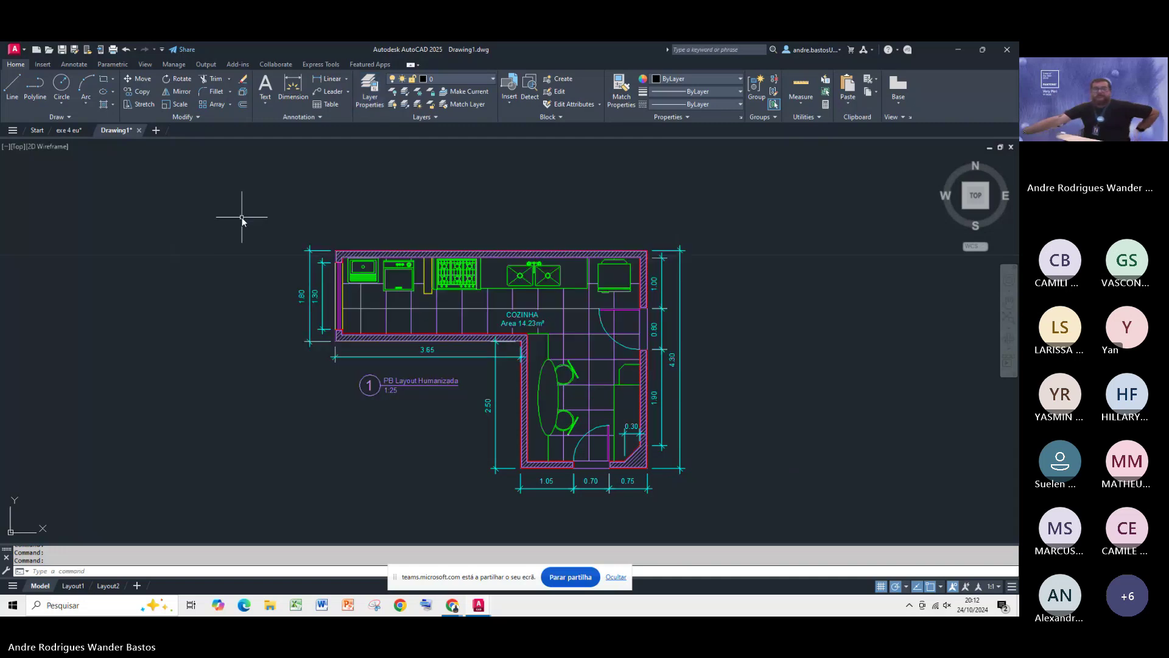
Step: On Layout1, assign the viewport frame around the kitchen plan to the VP layer and clear the selection
left_click(72, 586)
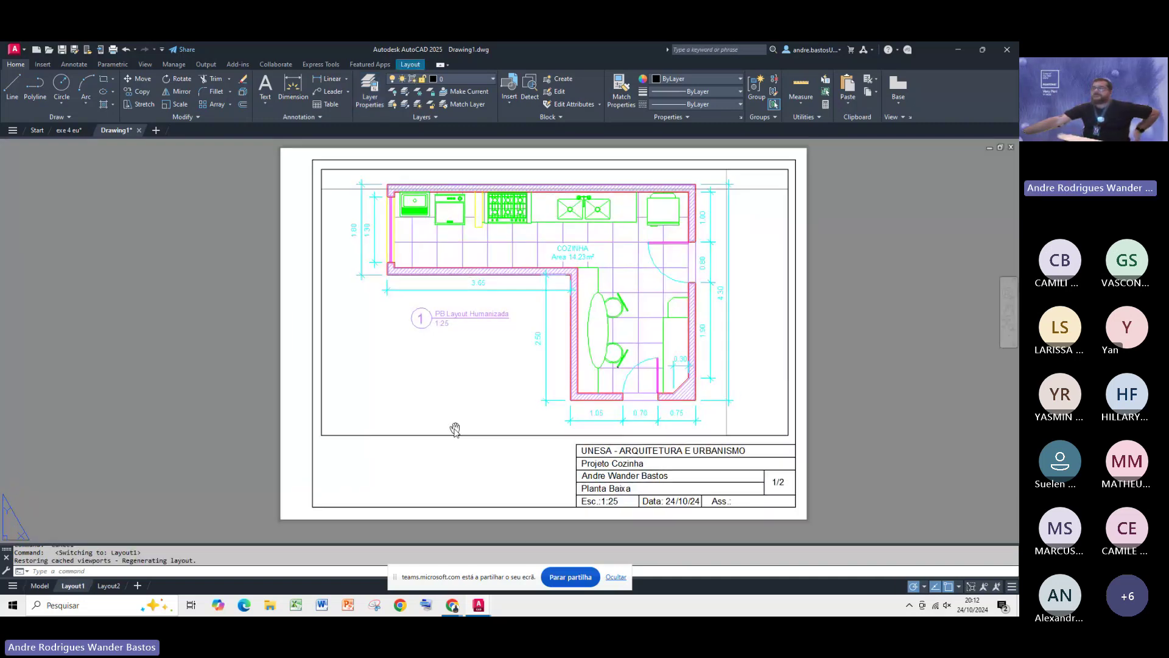
middle_click_drag(454, 429, 455, 444)
left_click(455, 449)
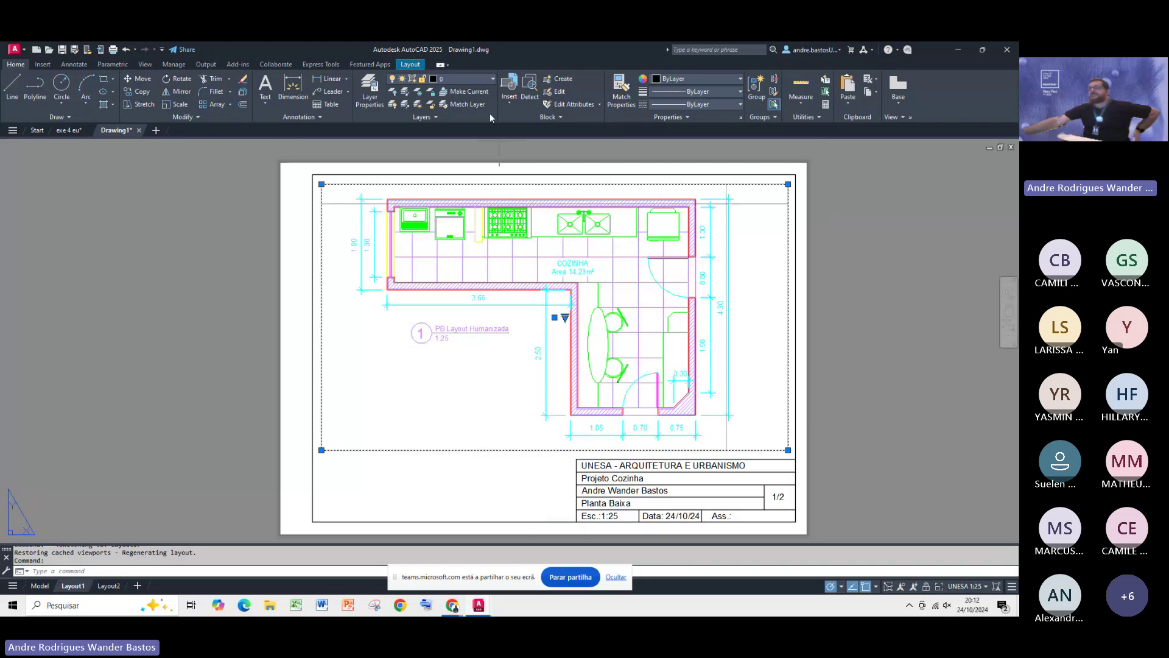
left_click(493, 80)
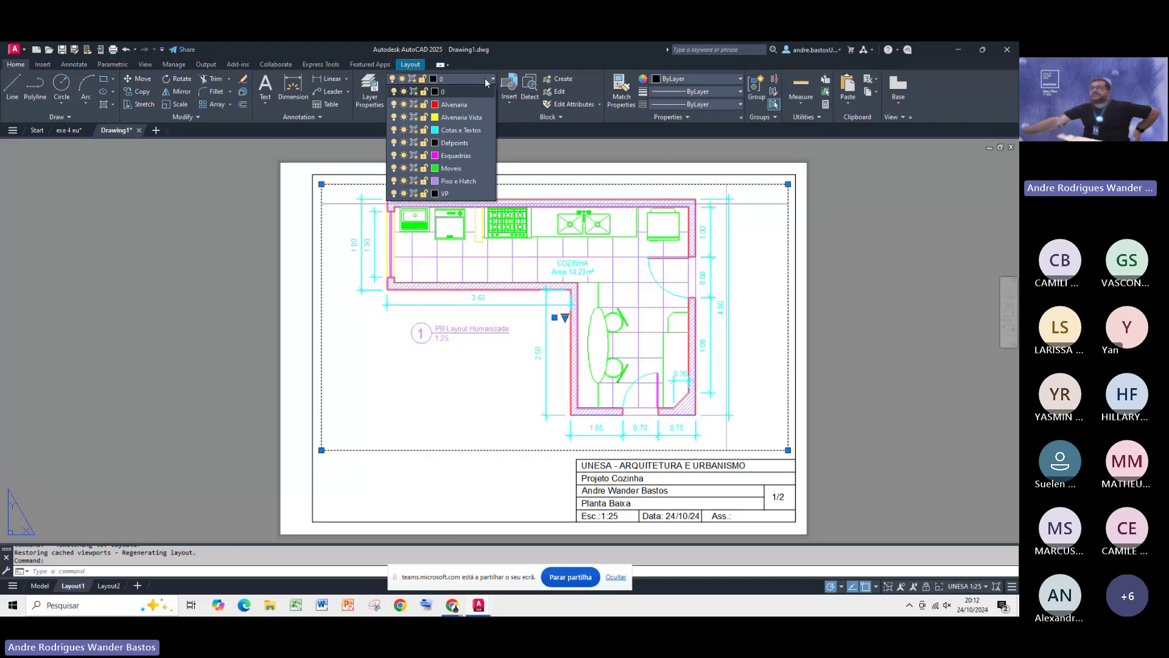
left_click(462, 182)
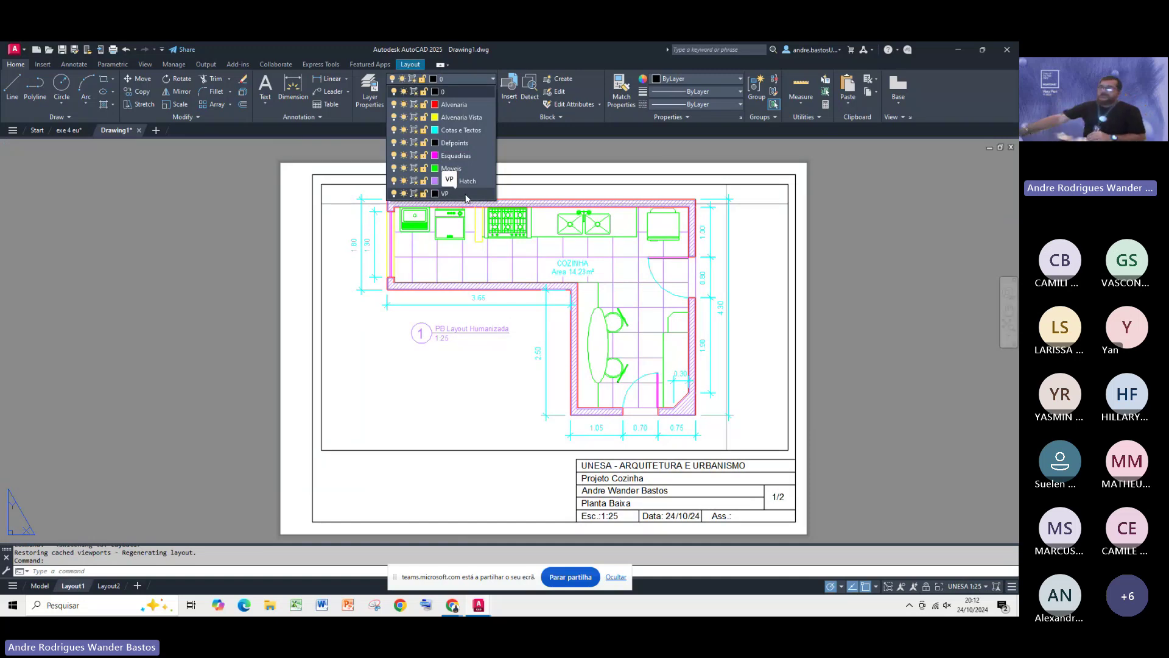
left_click(466, 197)
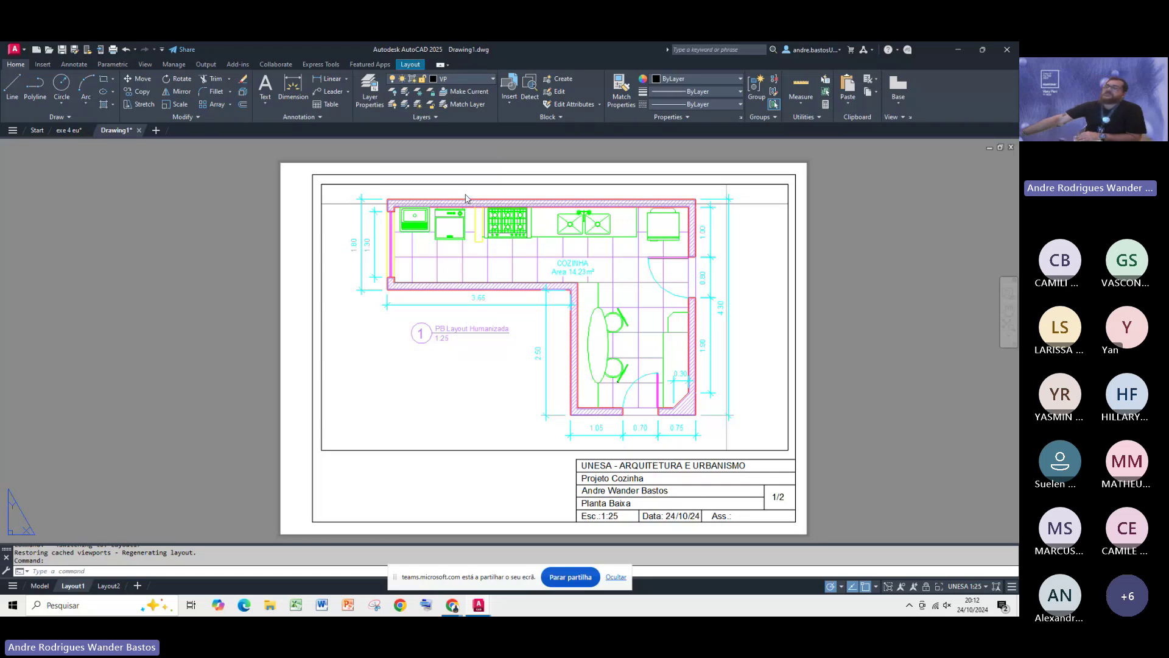
left_click(788, 341)
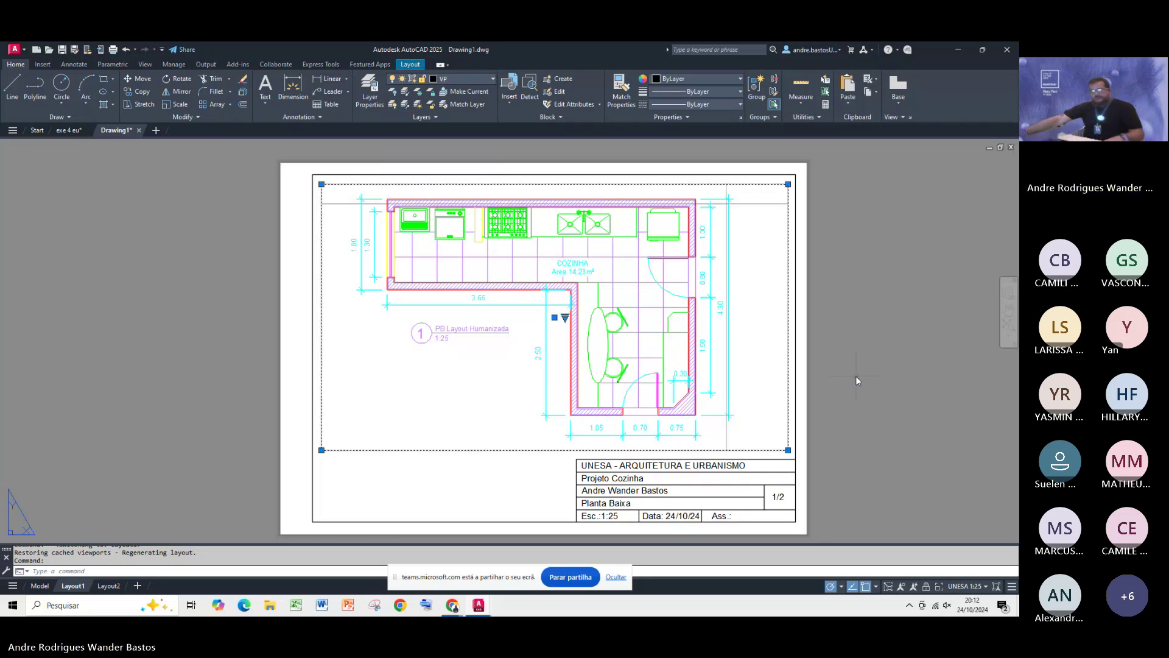
key("Escape")
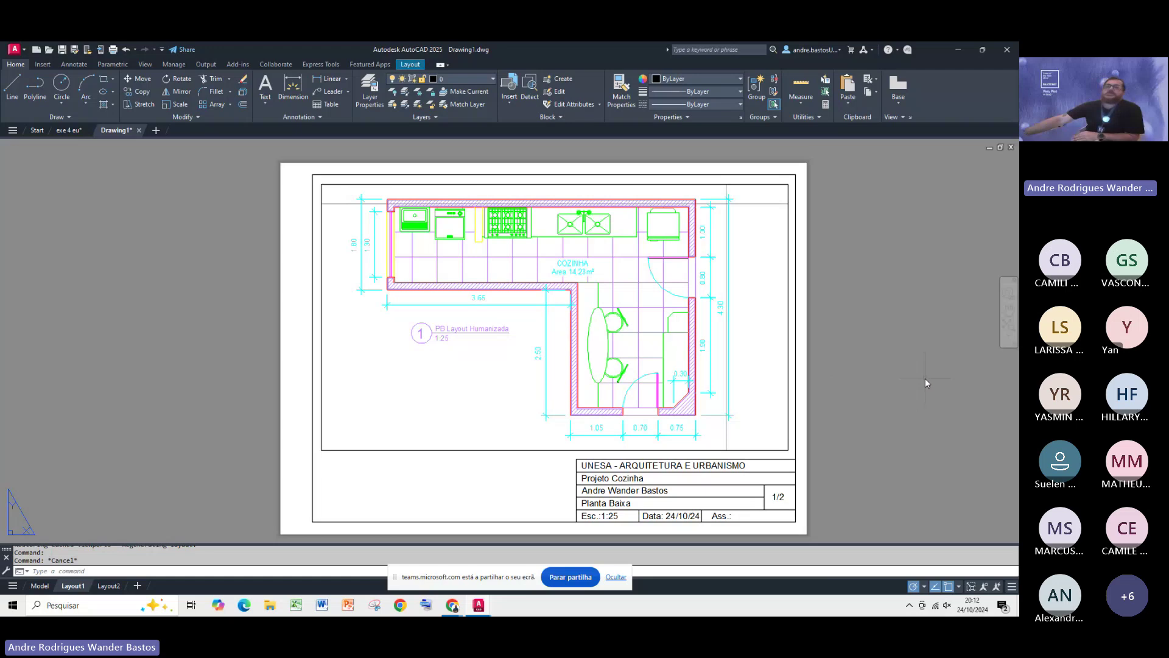
Step: Start plotting Layout1 as a single sheet and open the plot preview
left_click(113, 51)
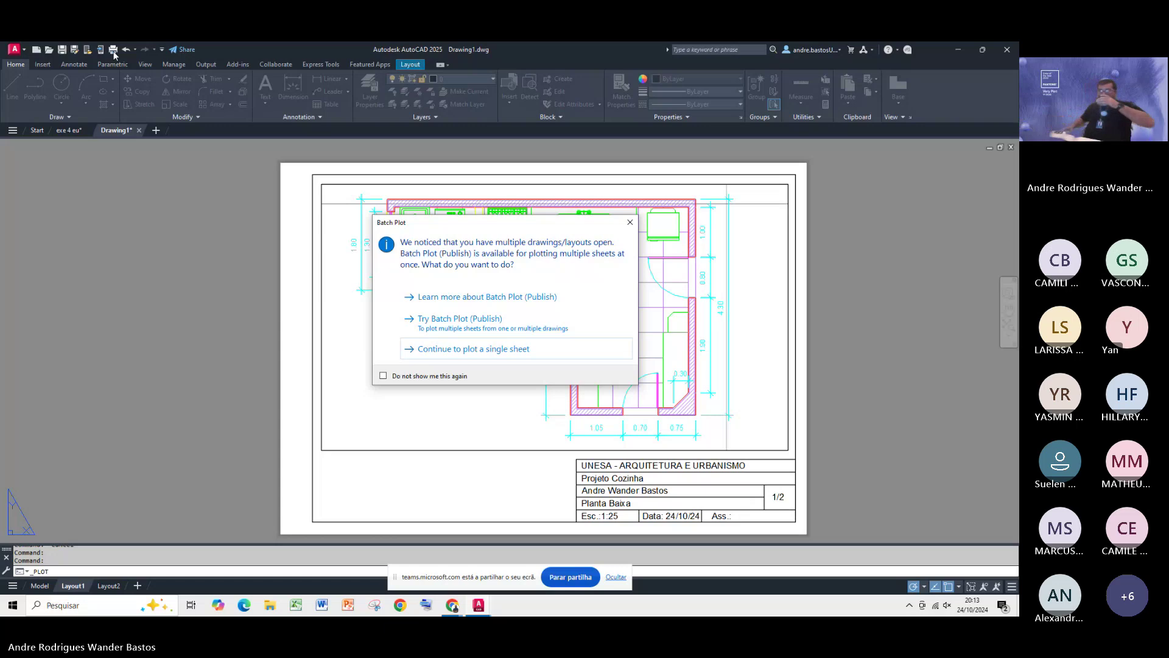
left_click(484, 348)
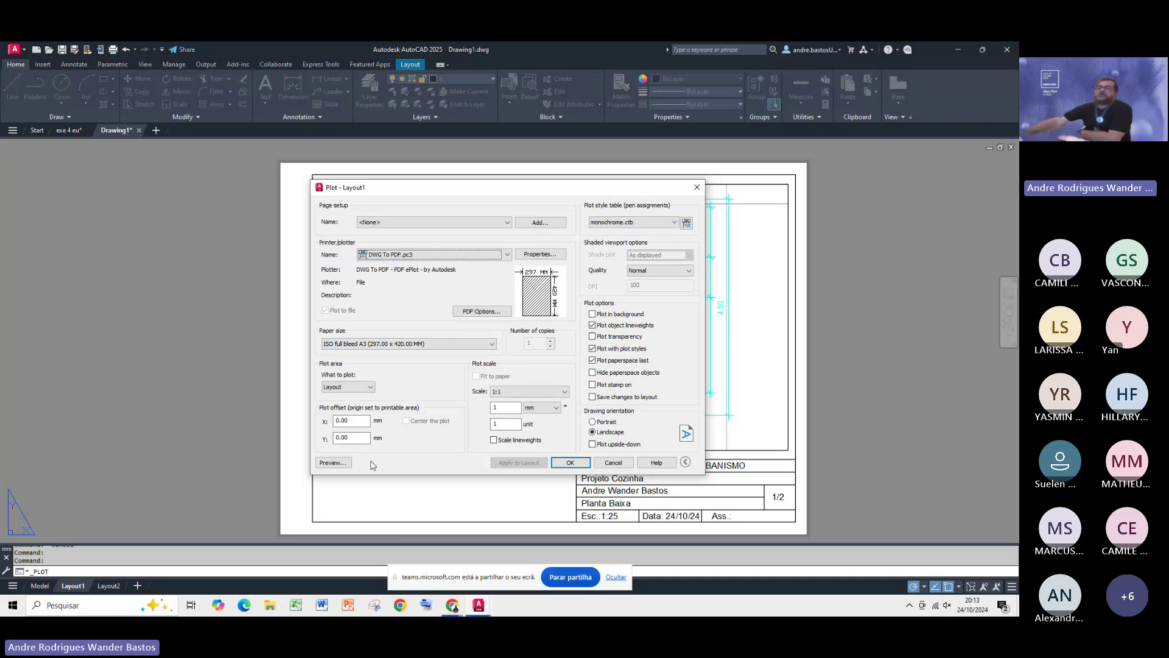
left_click(333, 463)
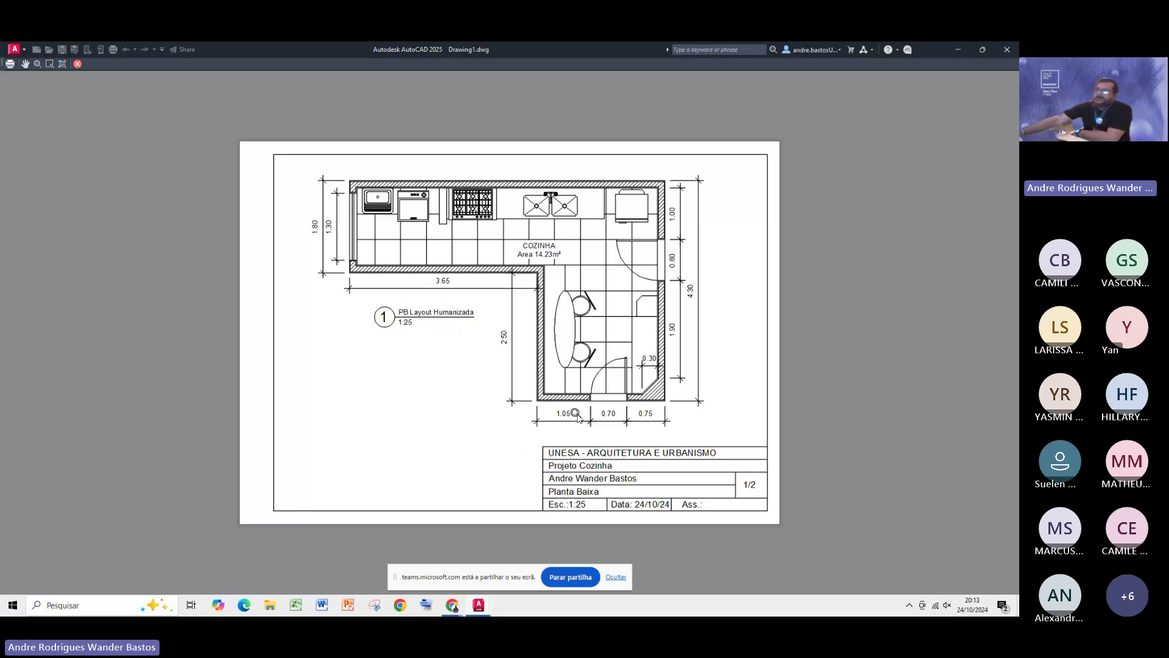
Step: Examine the plot preview for wall, furniture and dimension lineweights, the hidden viewport frame, and the title block
scroll(575, 414, "up", 8)
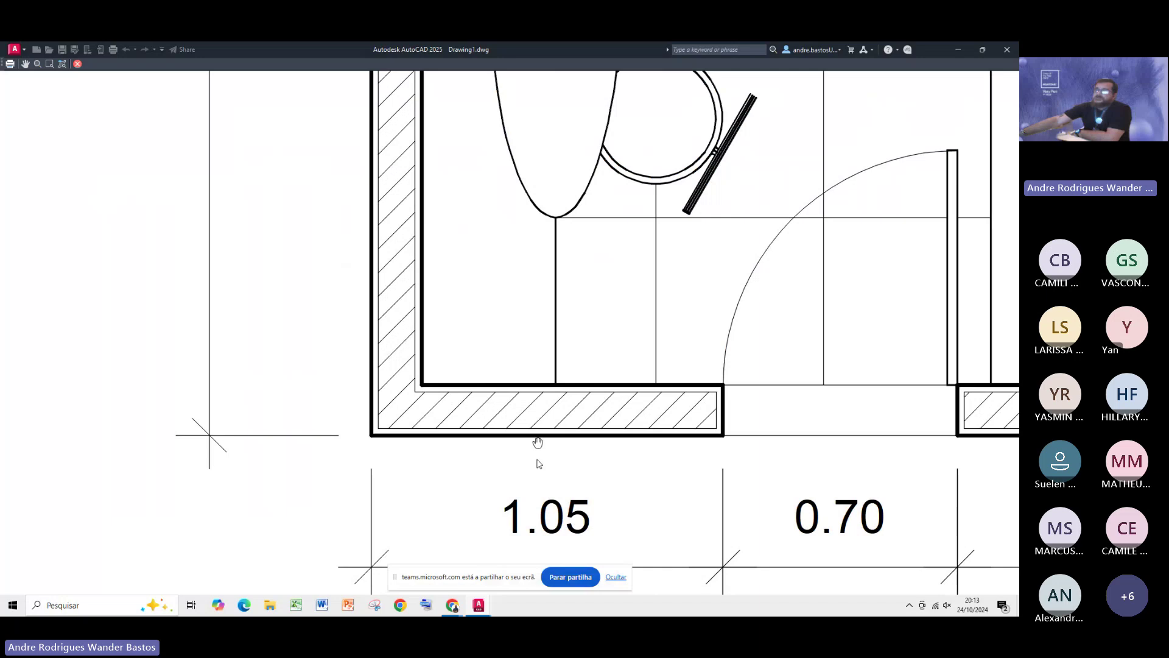
middle_click_drag(537, 443, 536, 481)
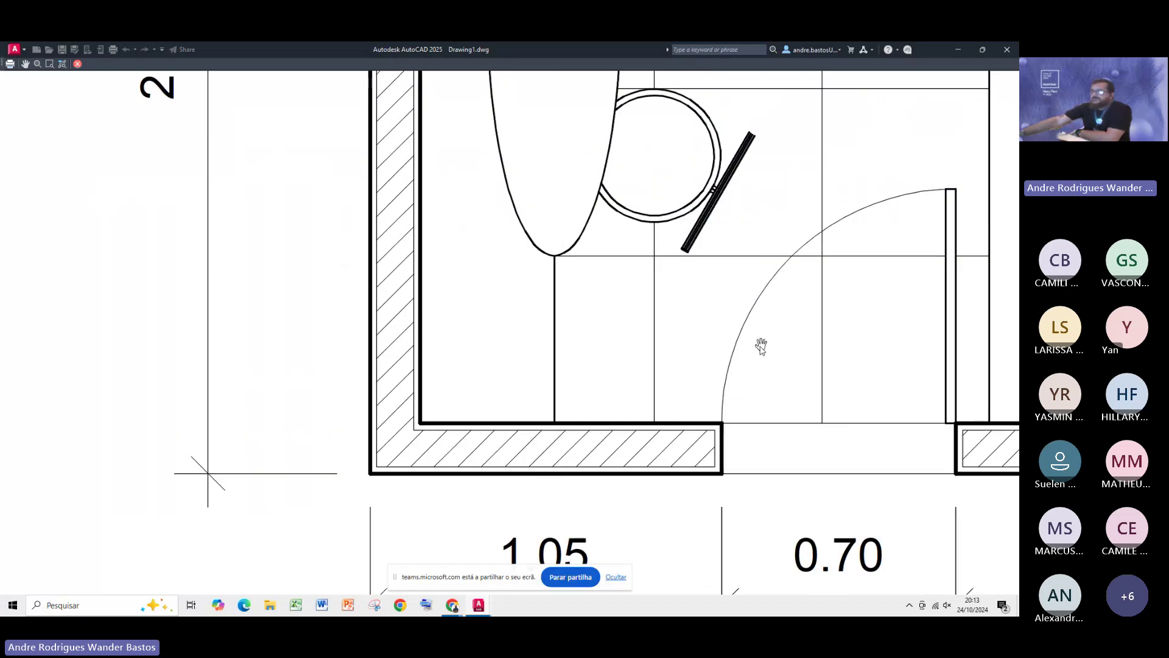
scroll(761, 346, "down", 6)
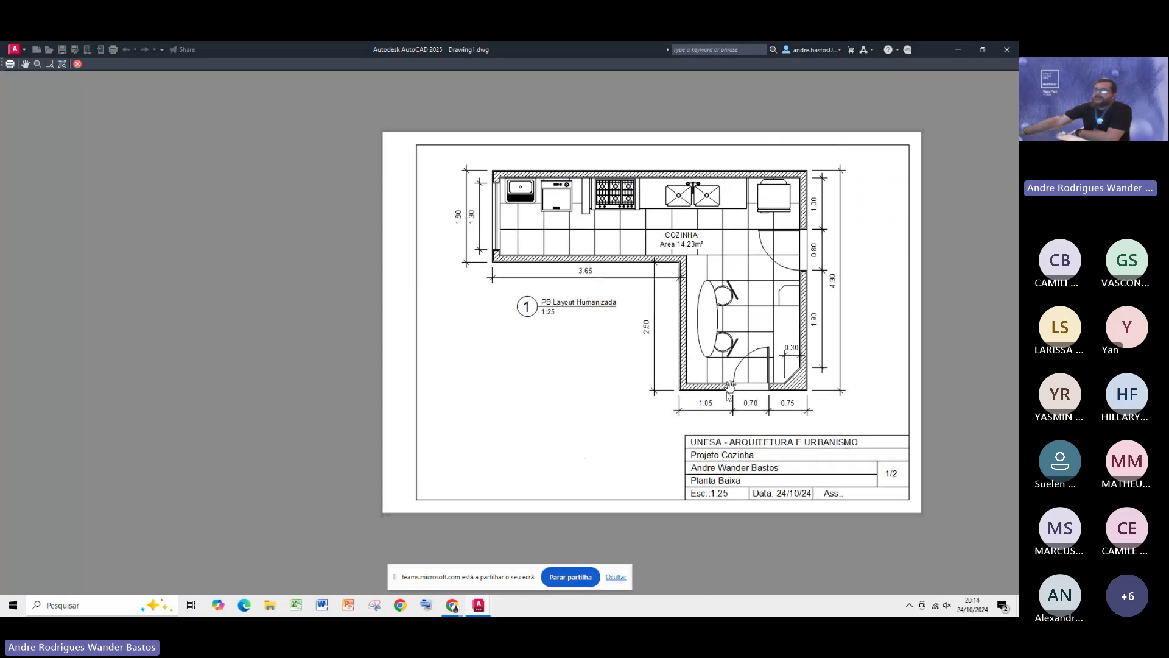
scroll(713, 387, "up", 3)
scroll(650, 384, "down", 4)
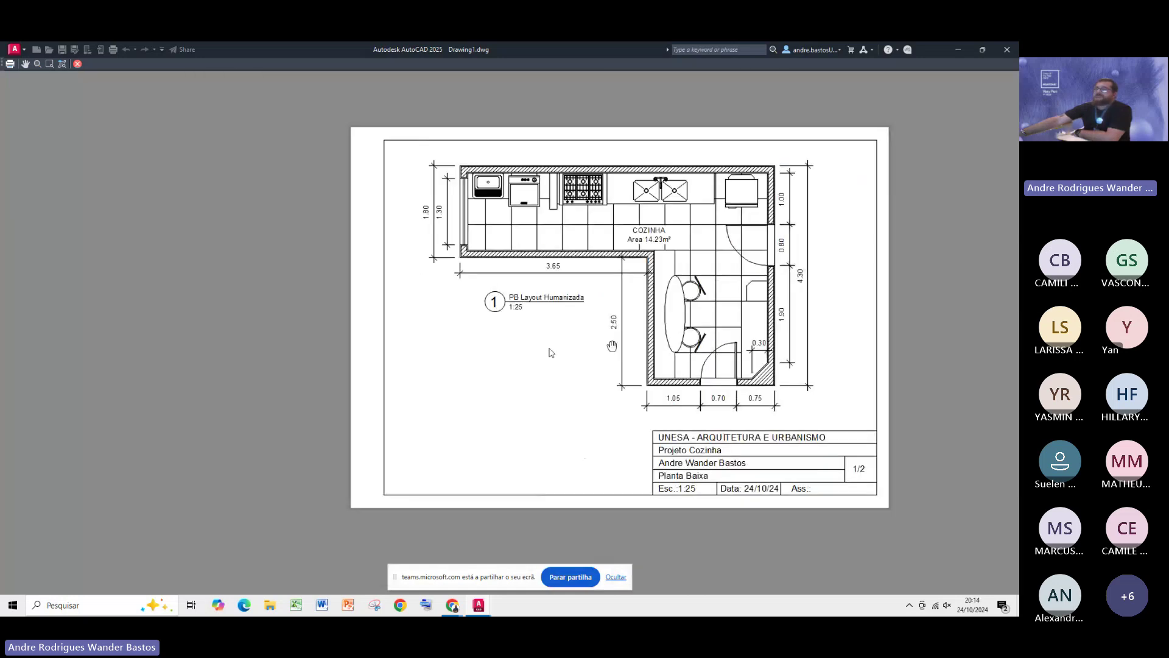
scroll(612, 345, "up", 3)
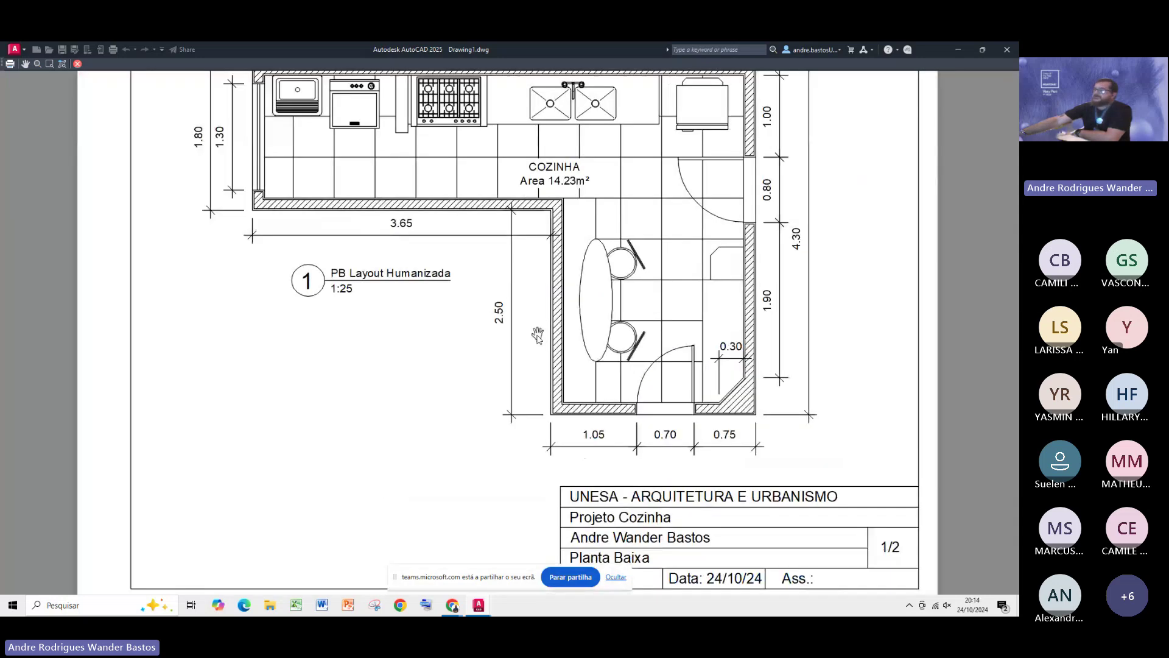
scroll(537, 335, "down", 3)
left_click_drag(527, 339, 512, 334)
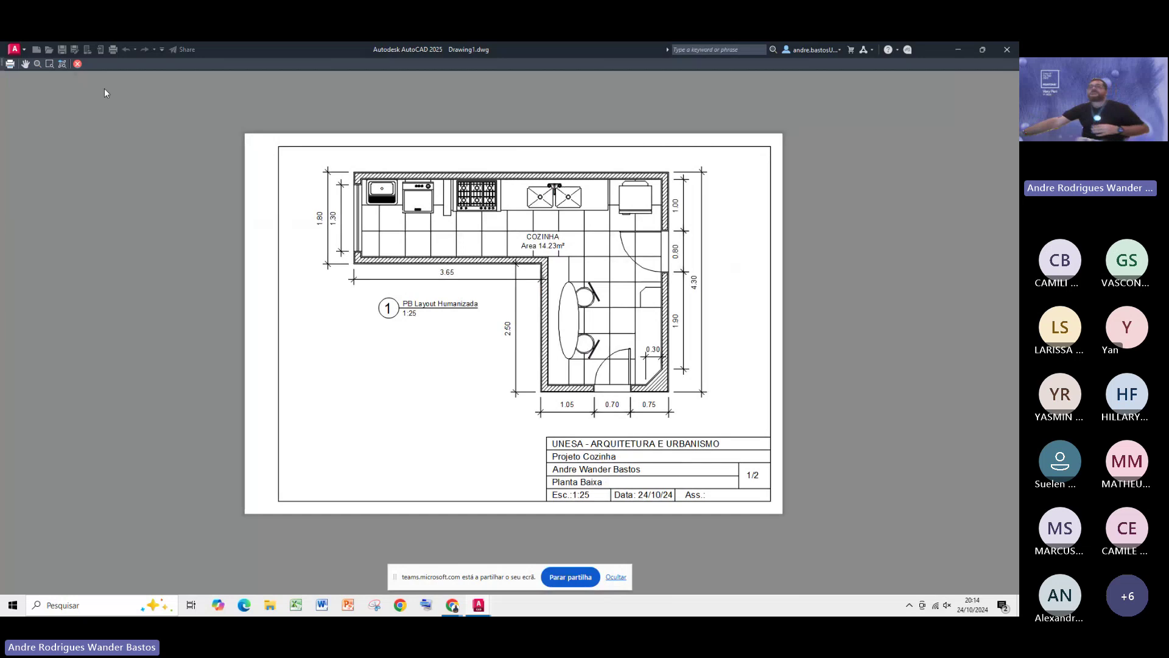
Step: Plot the previewed sheet to PDF and save it on the desktop as Drawing1-Layout1.pdf
left_click(11, 65)
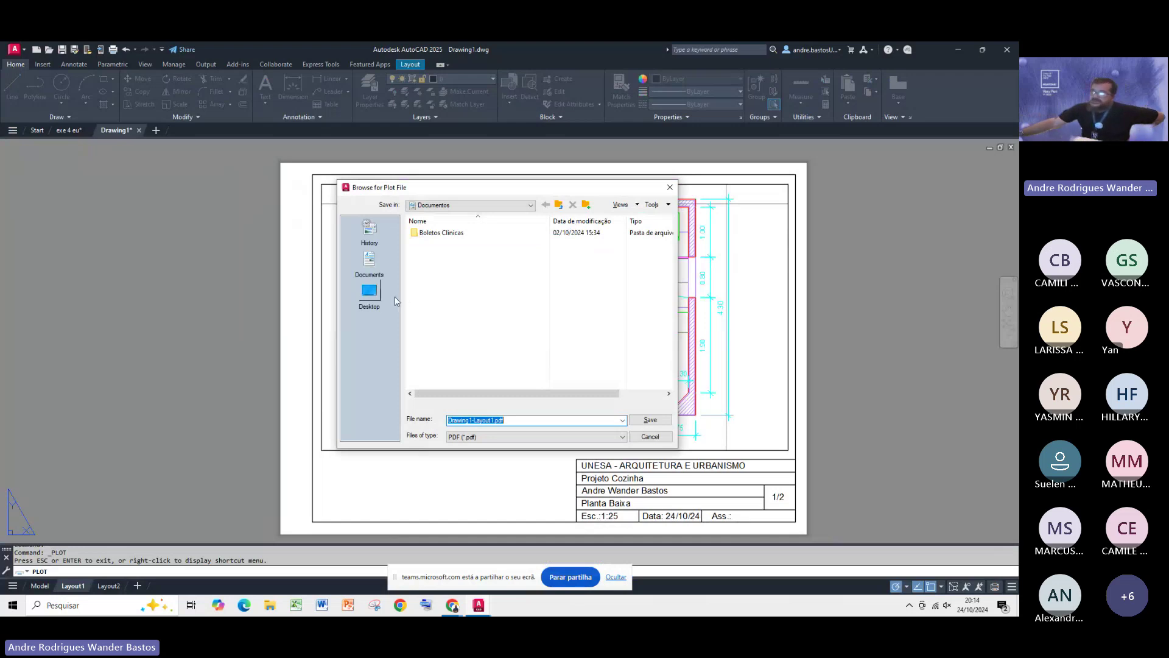
left_click(374, 295)
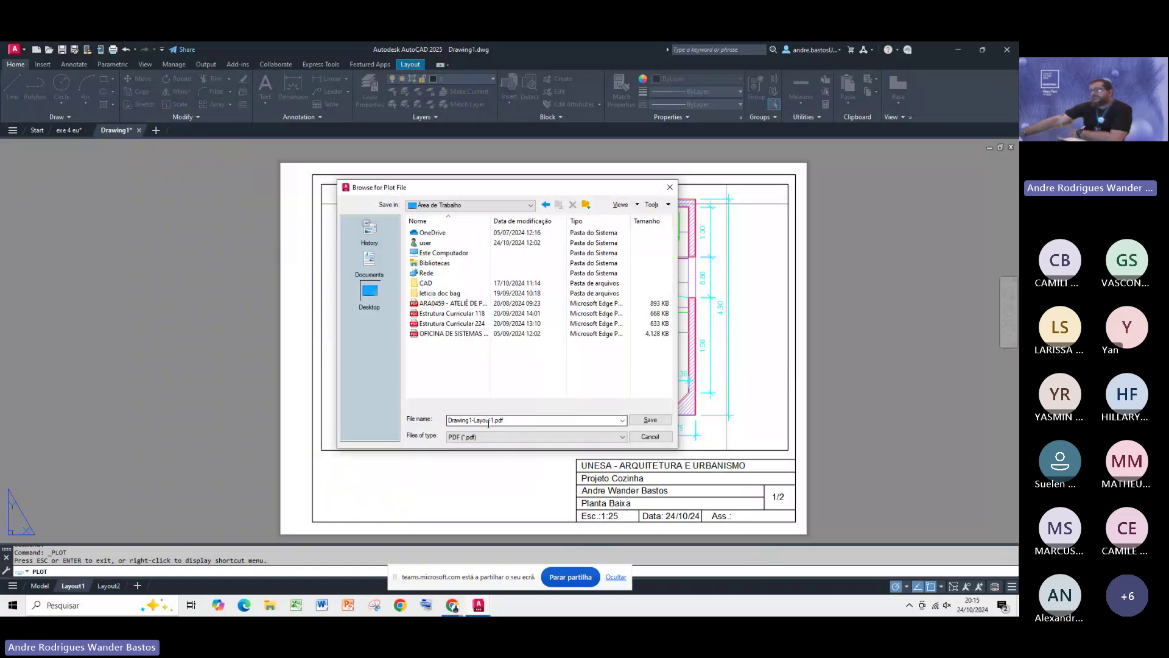
left_click(648, 421)
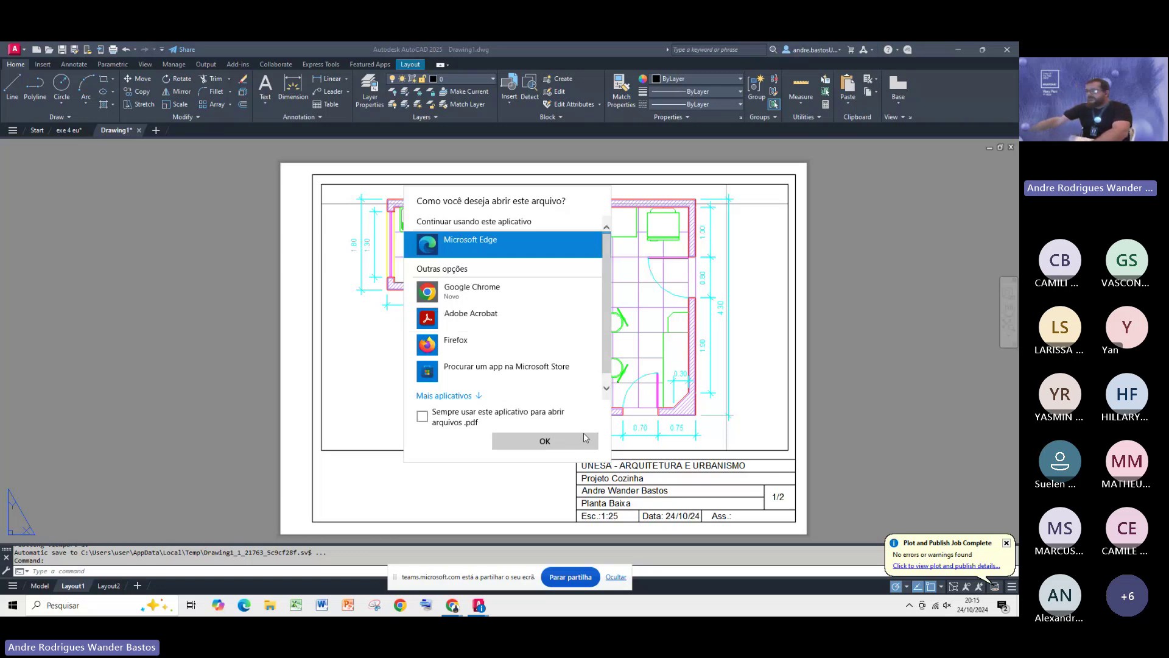
Step: Open Drawing1-Layout1.pdf in Microsoft Edge, examine the plotted kitchen plan and title block, and close the browser
left_click(565, 444)
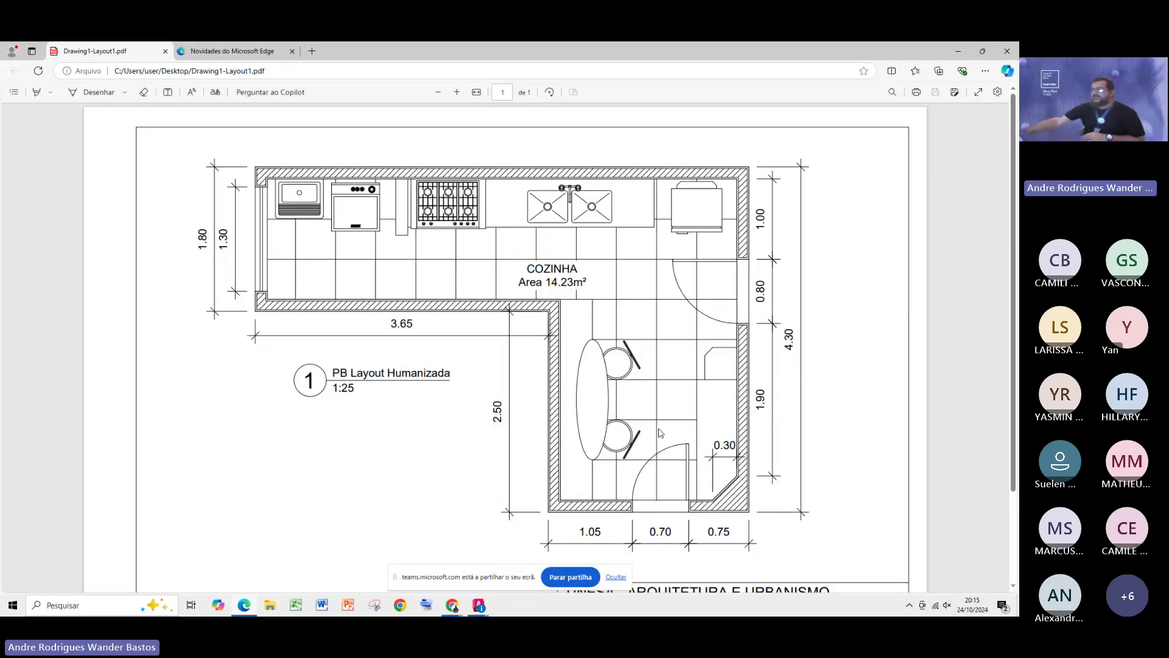
scroll(660, 433, "down", 2)
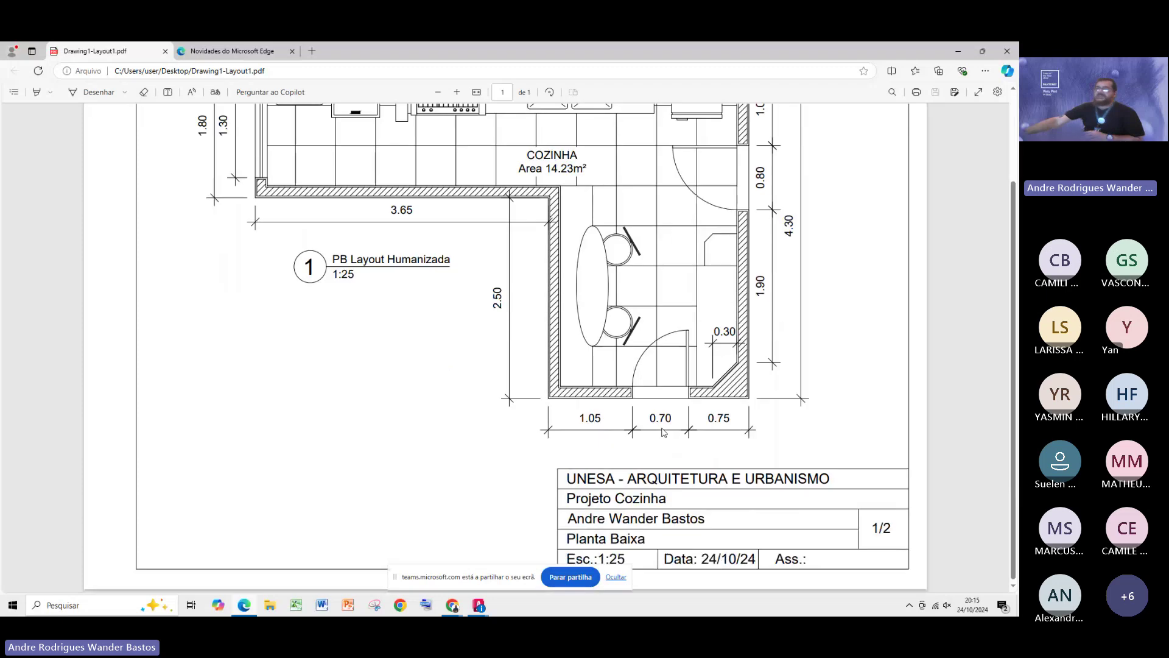
scroll(664, 433, "up", 2)
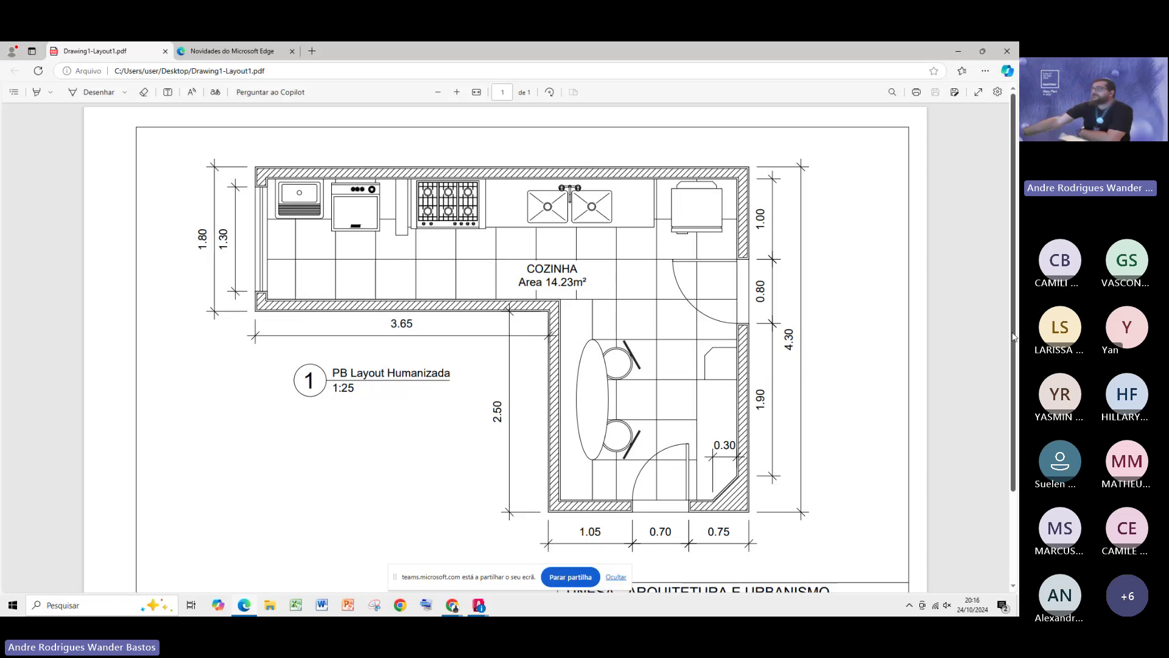
left_click_drag(1012, 332, 1011, 354)
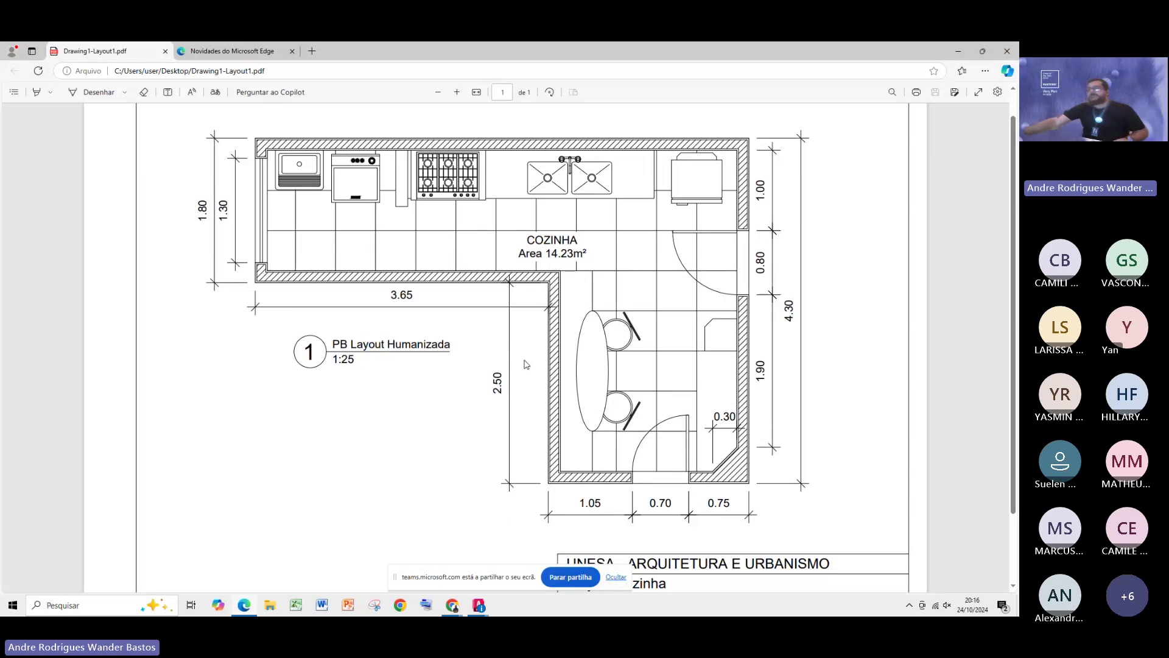
scroll(527, 364, "down", 2, "ctrl")
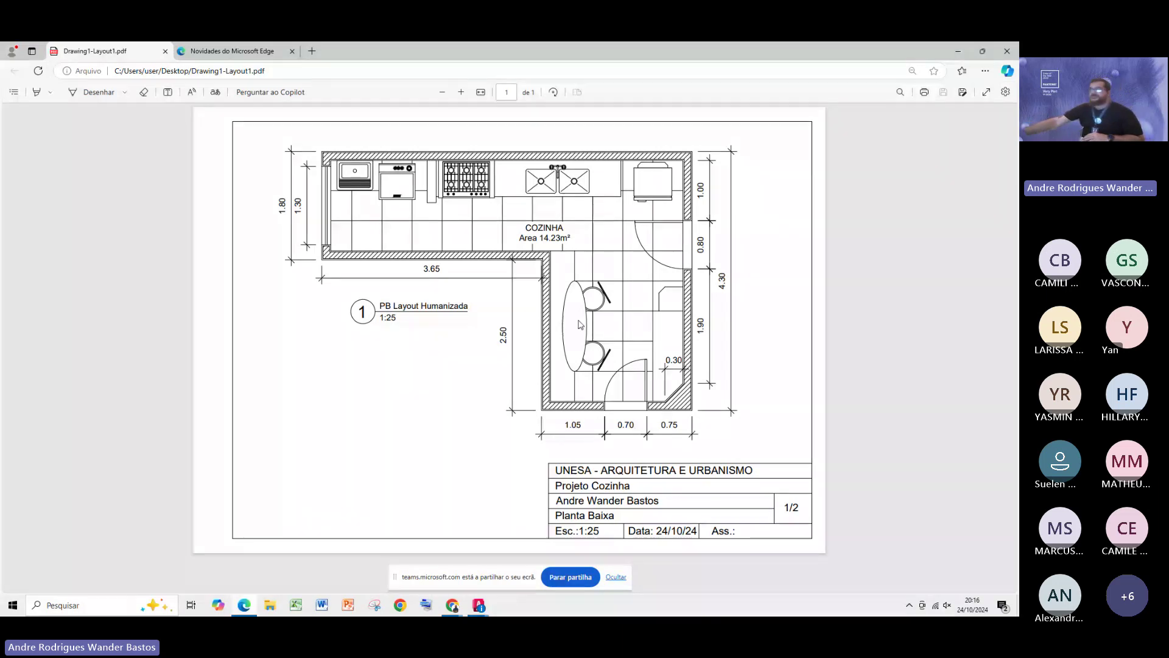
left_click(1008, 52)
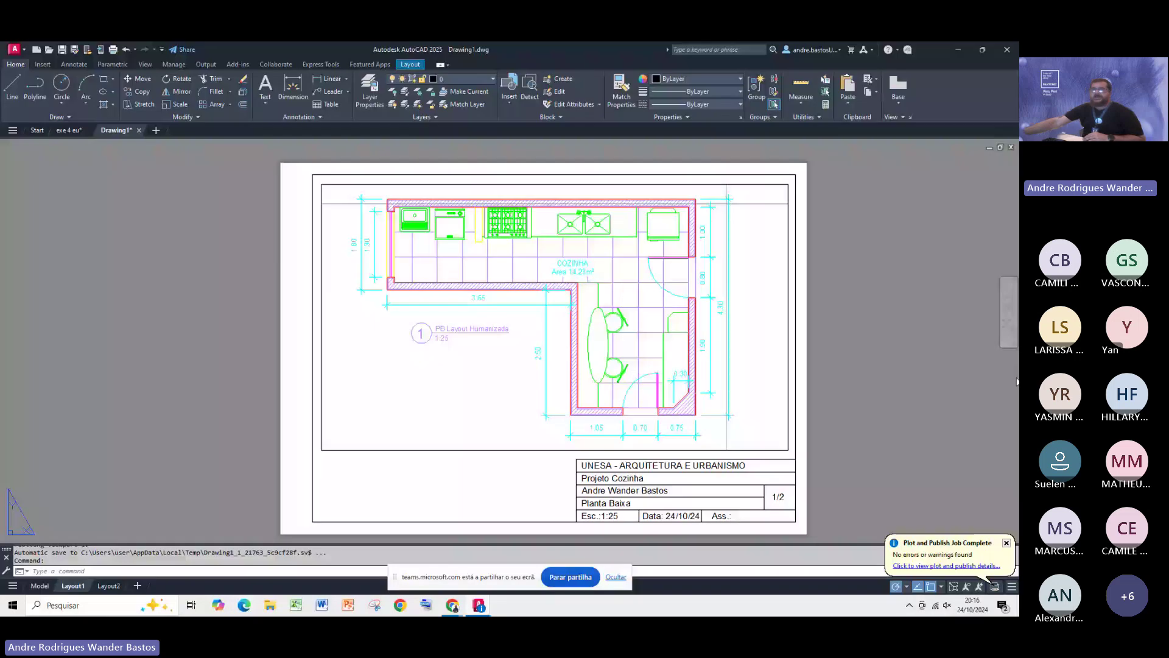
Step: Save the drawing on the desktop as Drawing1.dwg in AutoCAD 2018 format
left_click(62, 50)
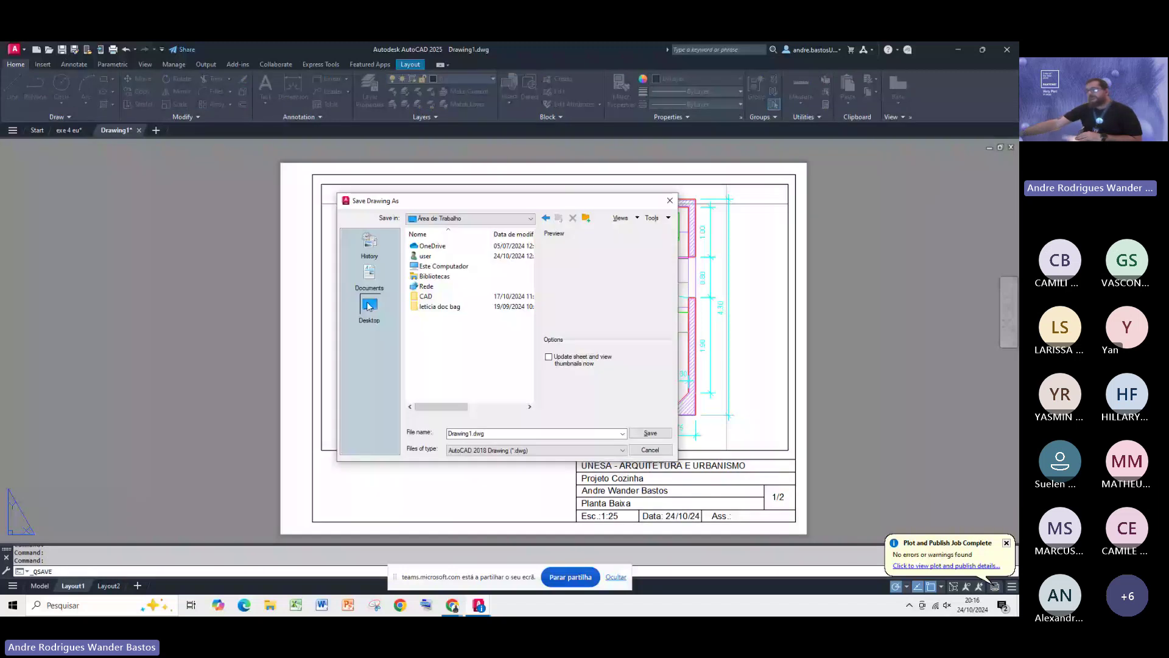
double_click(497, 434)
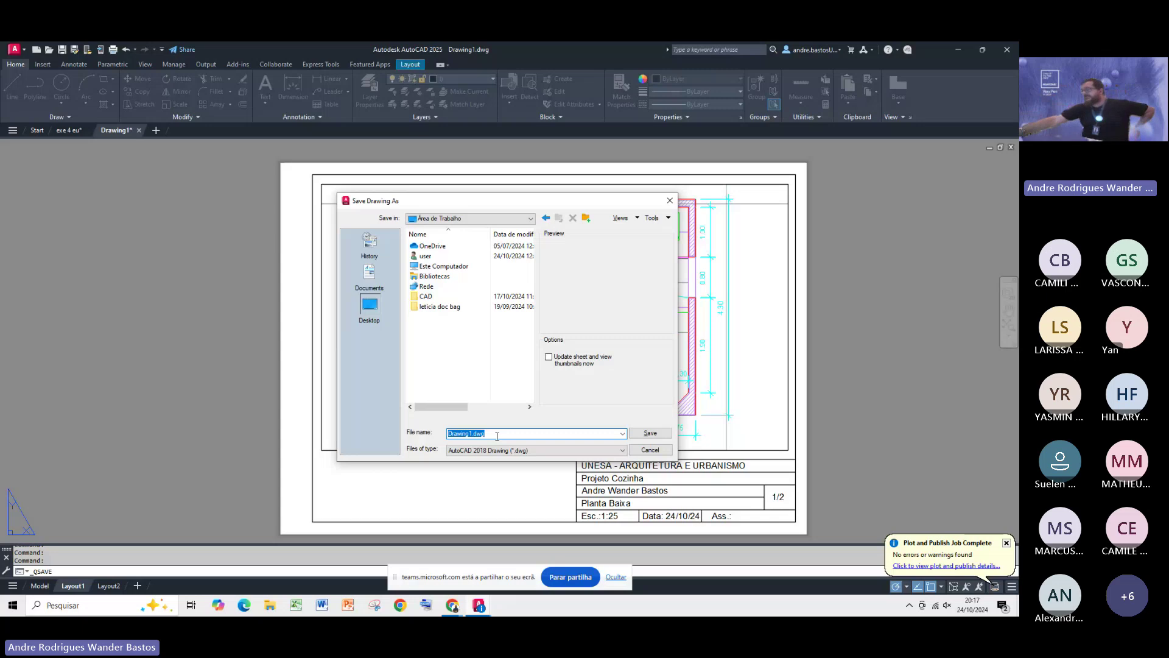
left_click(648, 434)
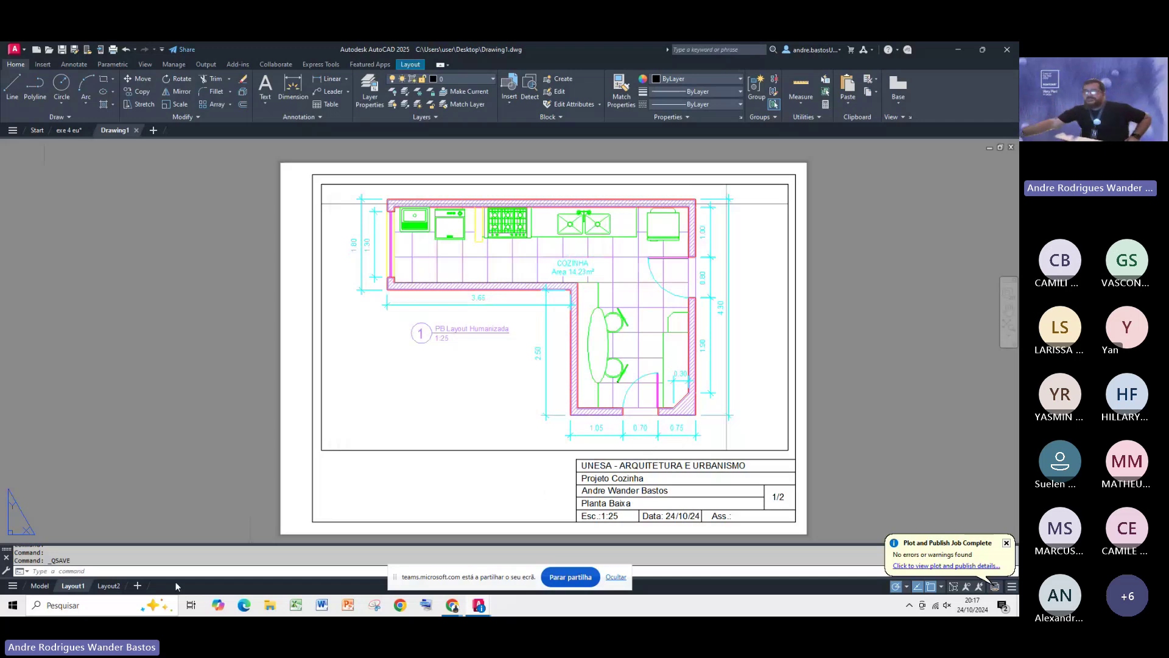
Step: Compare the kitchen plan in model space with the Layout1 sheet, check its viewport frame, and return to model space
left_click(40, 585)
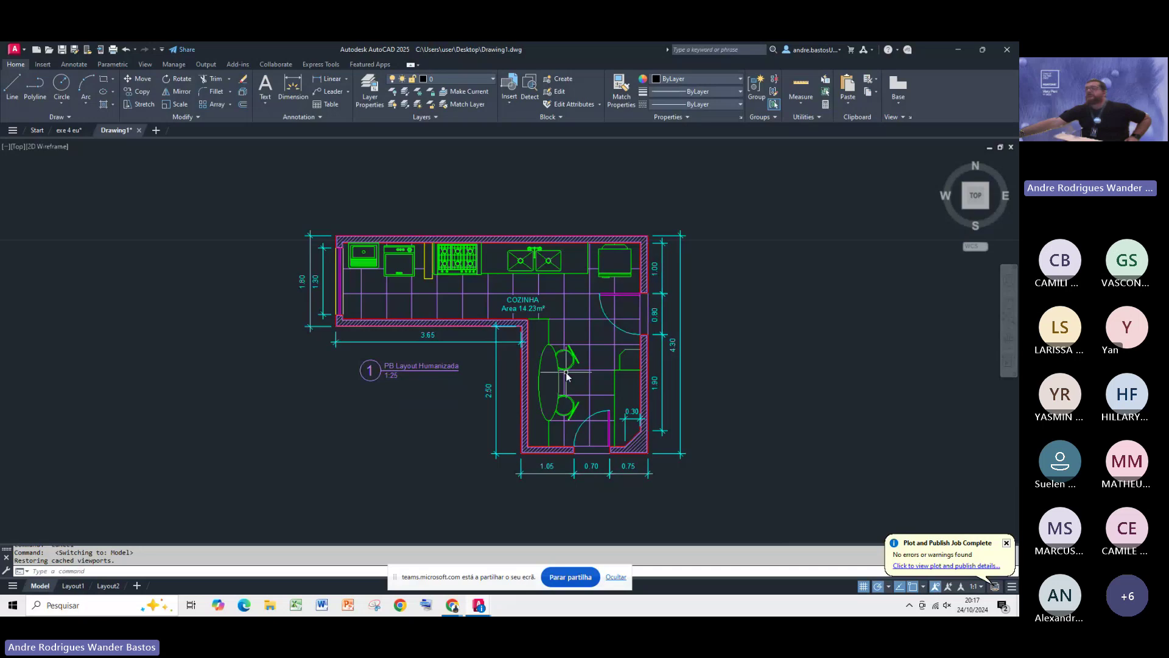
scroll(566, 375, "up", 2)
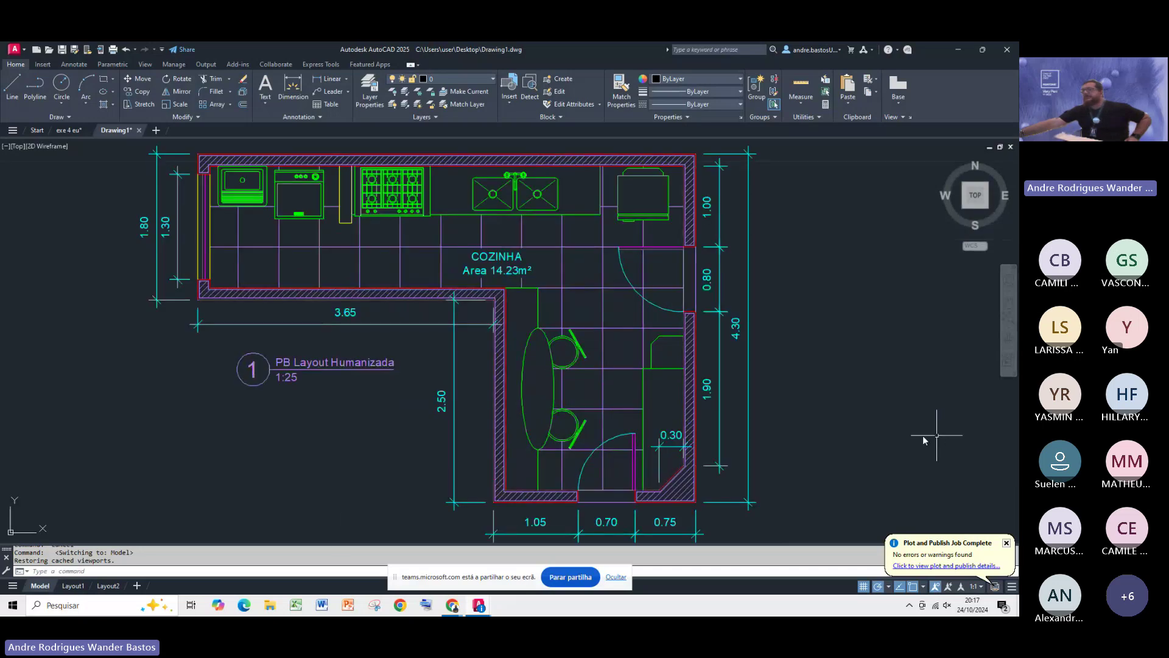
left_click(82, 587)
middle_click_drag(799, 396, 754, 386)
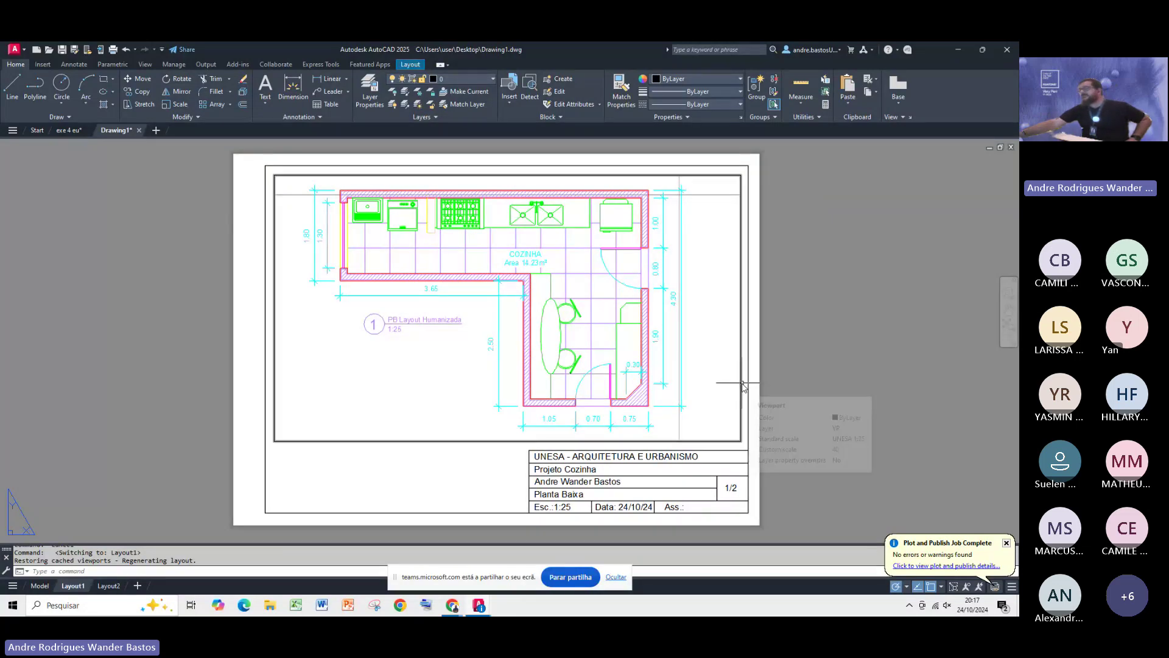
left_click(742, 383)
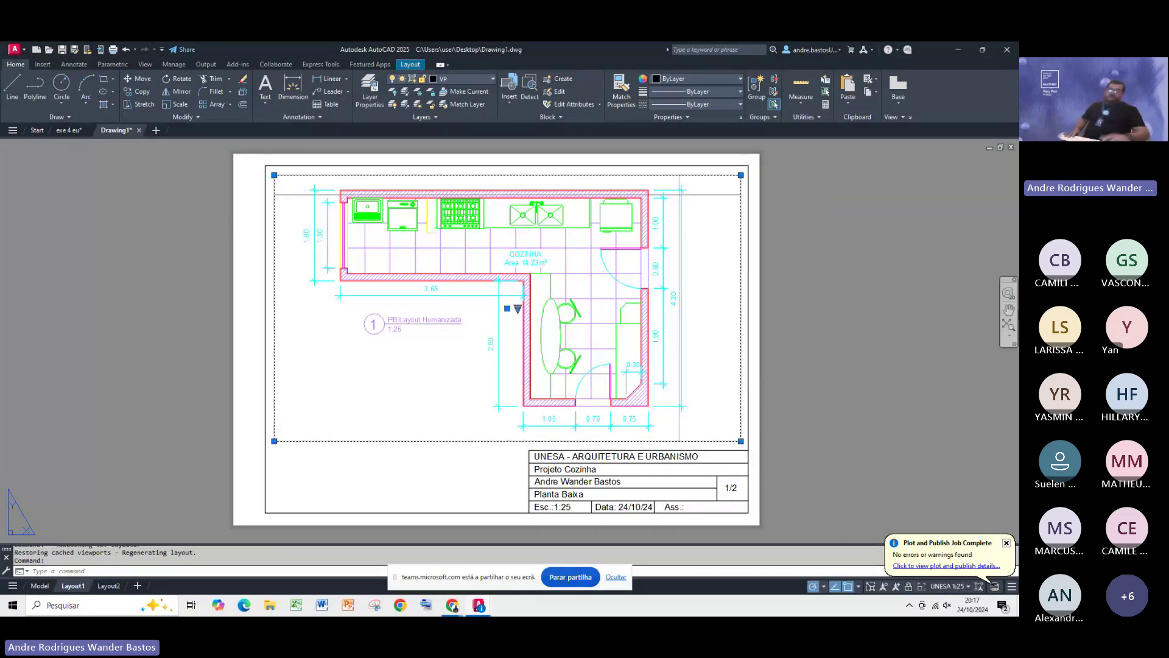
key("Escape")
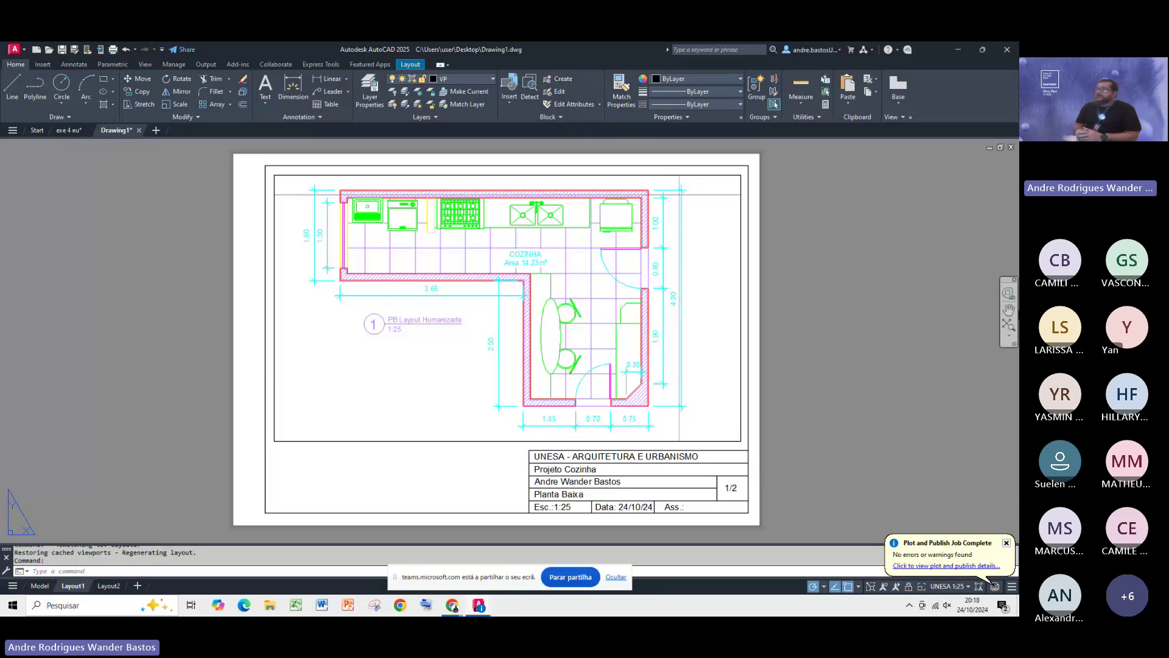
key("Escape")
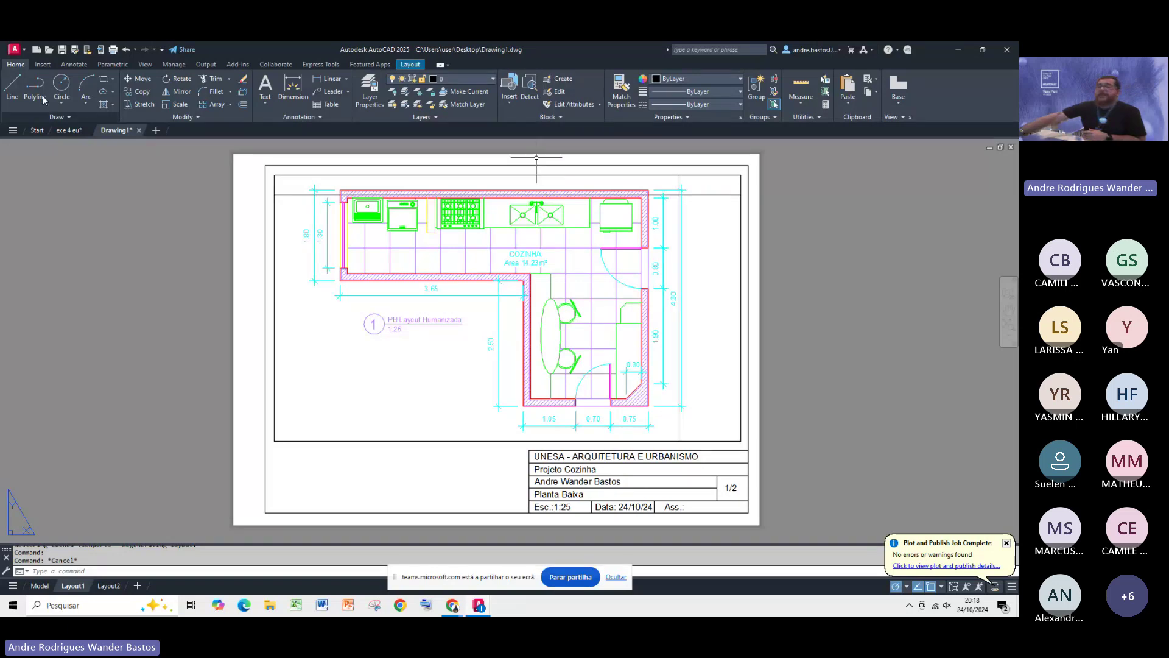
left_click(40, 585)
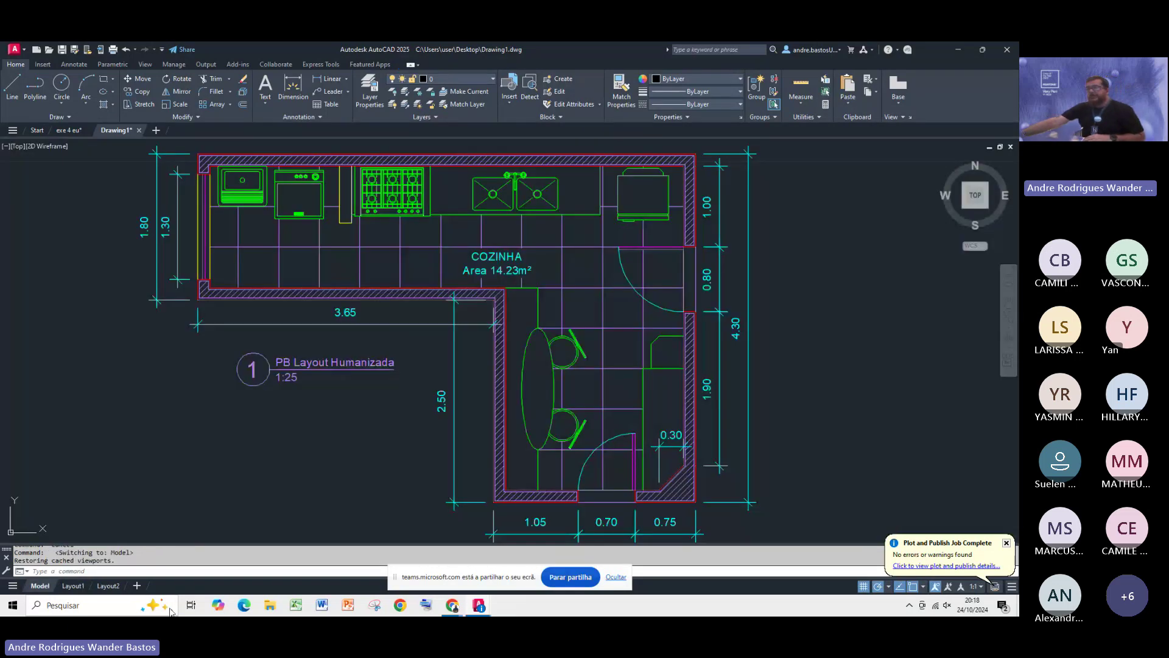
Step: Switch to the Teams meeting in Chrome and stop sharing the screen
left_click(460, 610)
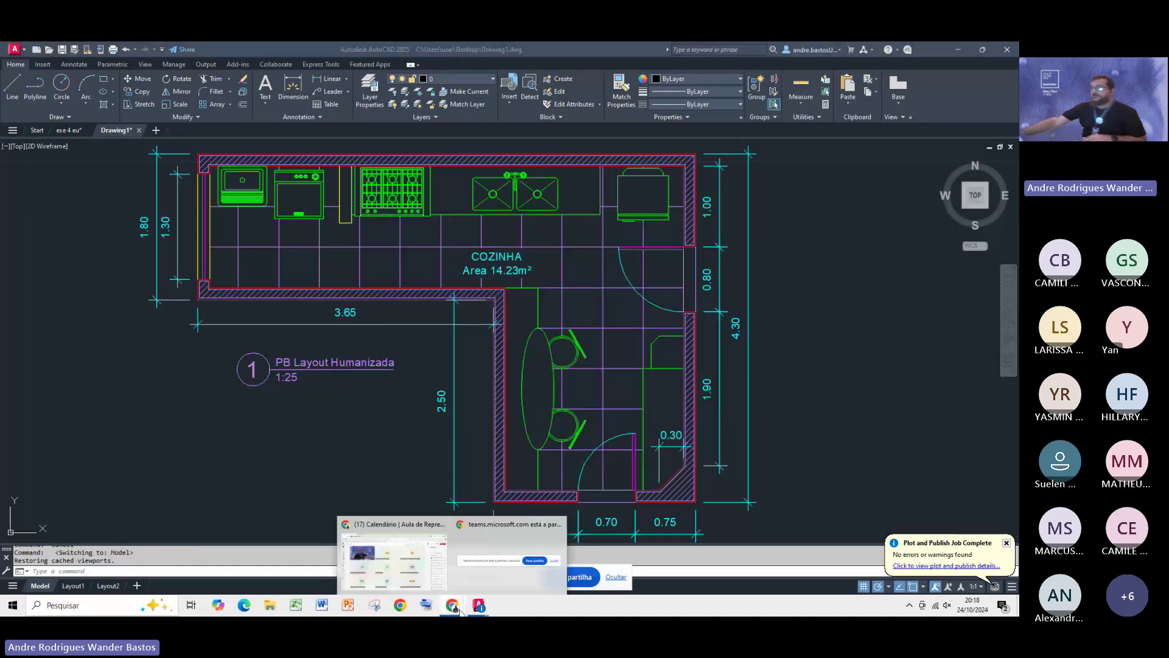
left_click(427, 558)
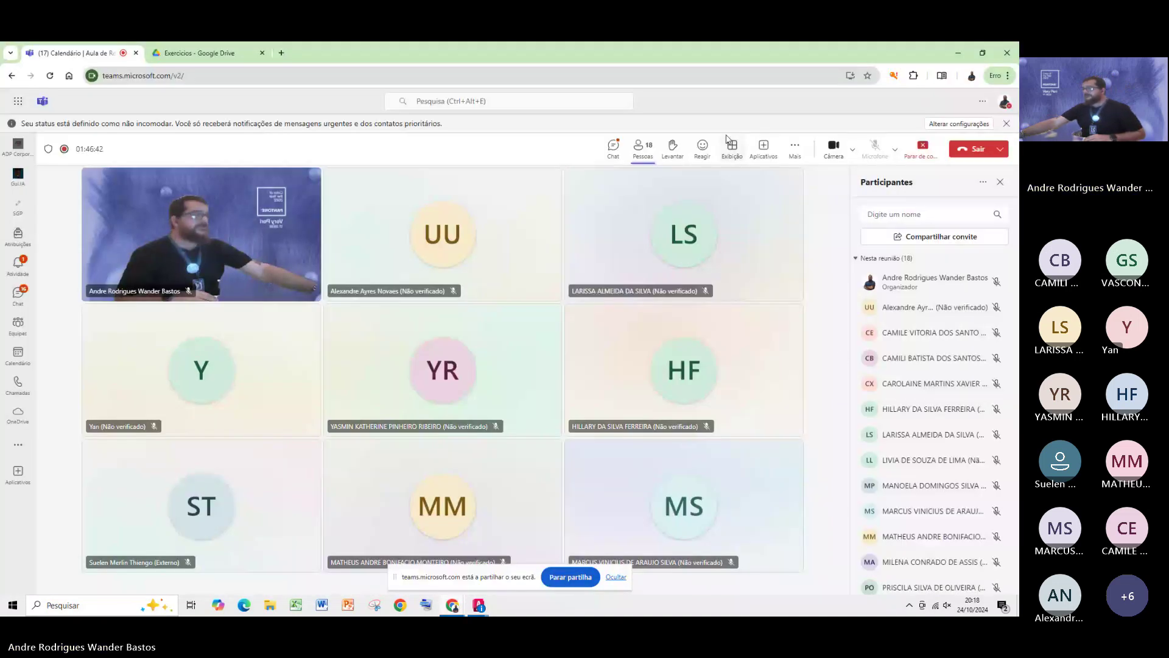
left_click(924, 149)
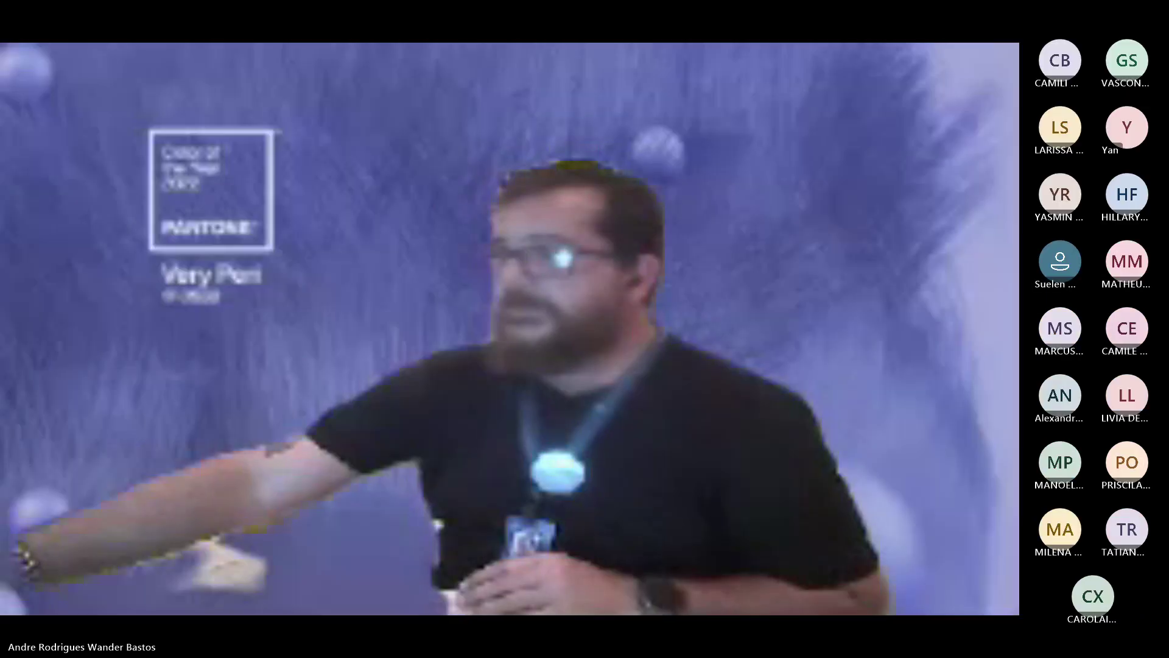